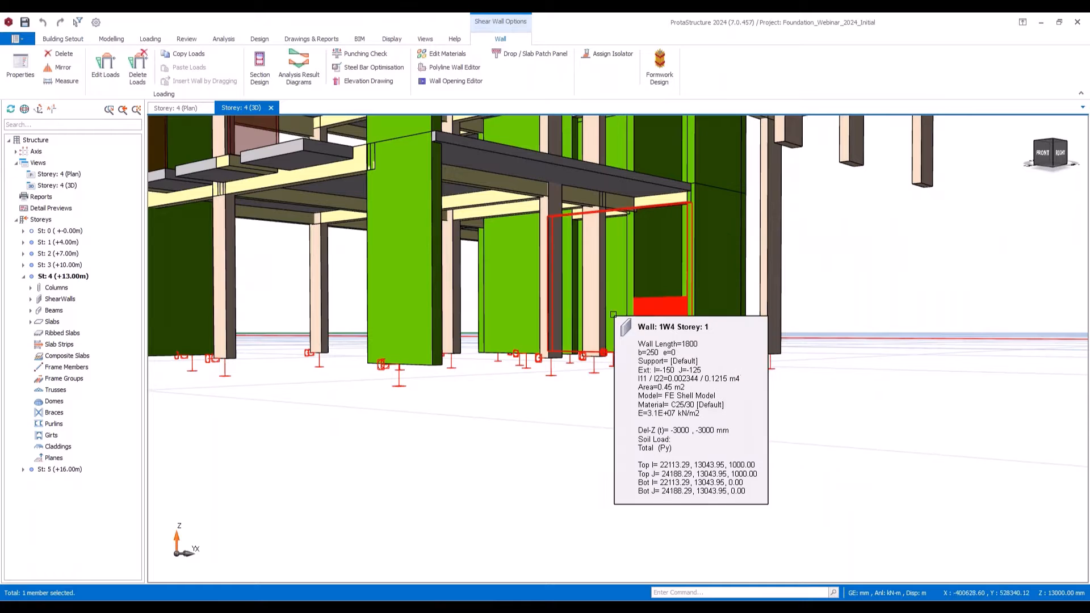
# Step: Make storey 0 (+-0.00 m) the active storey in both the 3D view and the plan view
pyautogui.moveTo(711, 311)
pyautogui.mouseDown(button='middle')
pyautogui.moveTo(608, 418)
pyautogui.moveTo(659, 403)
pyautogui.moveTo(523, 402)
pyautogui.moveTo(495, 413)
pyautogui.moveTo(545, 406)
pyautogui.mouseUp(button='middle')
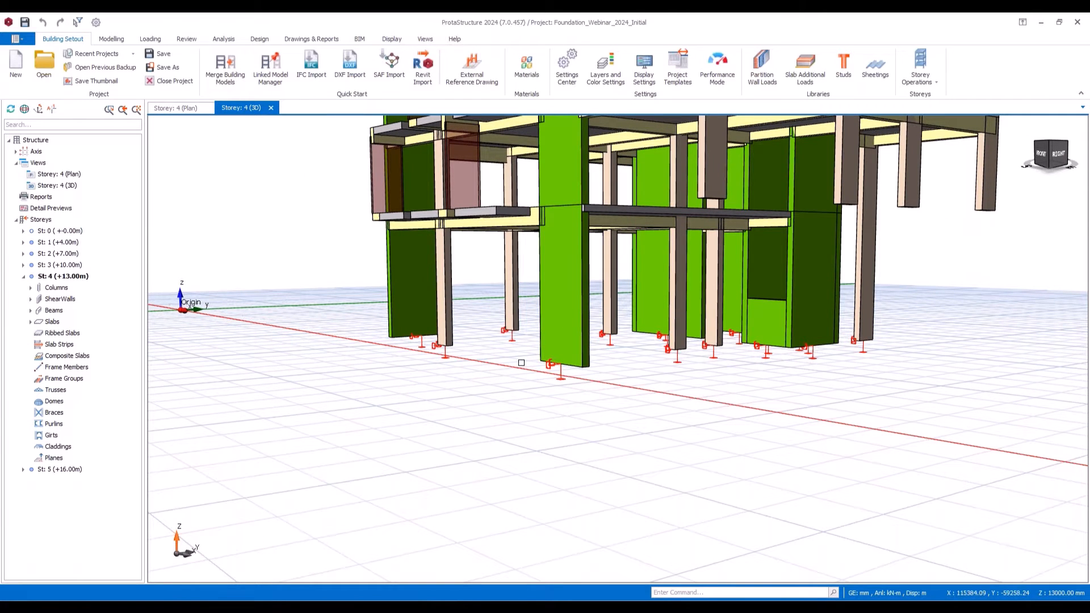
pyautogui.moveTo(542, 358); pyautogui.dragTo(856, 401, button='middle')
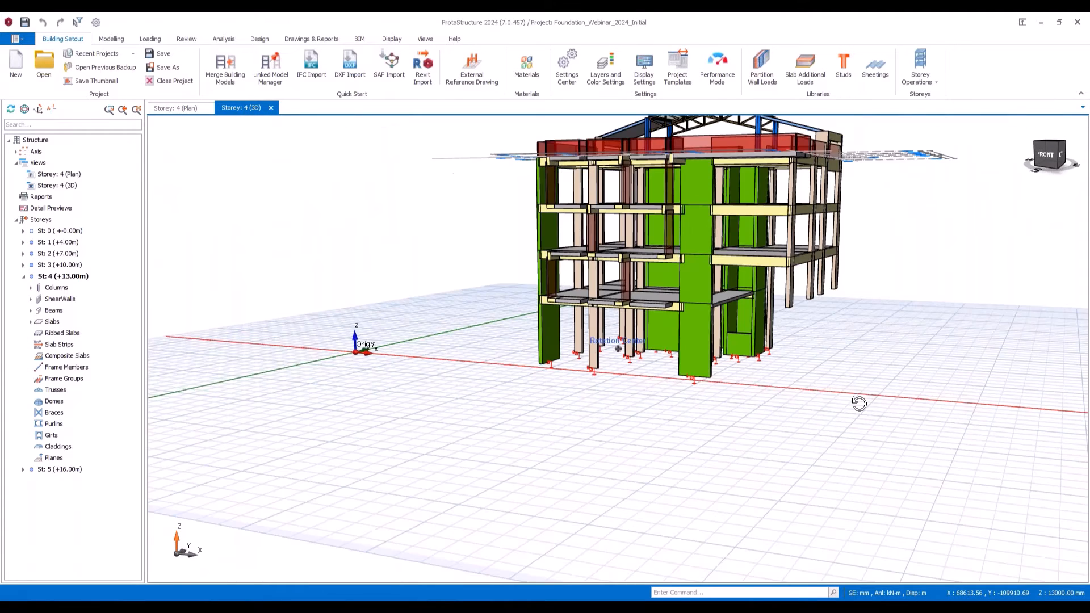
pyautogui.moveTo(704, 342)
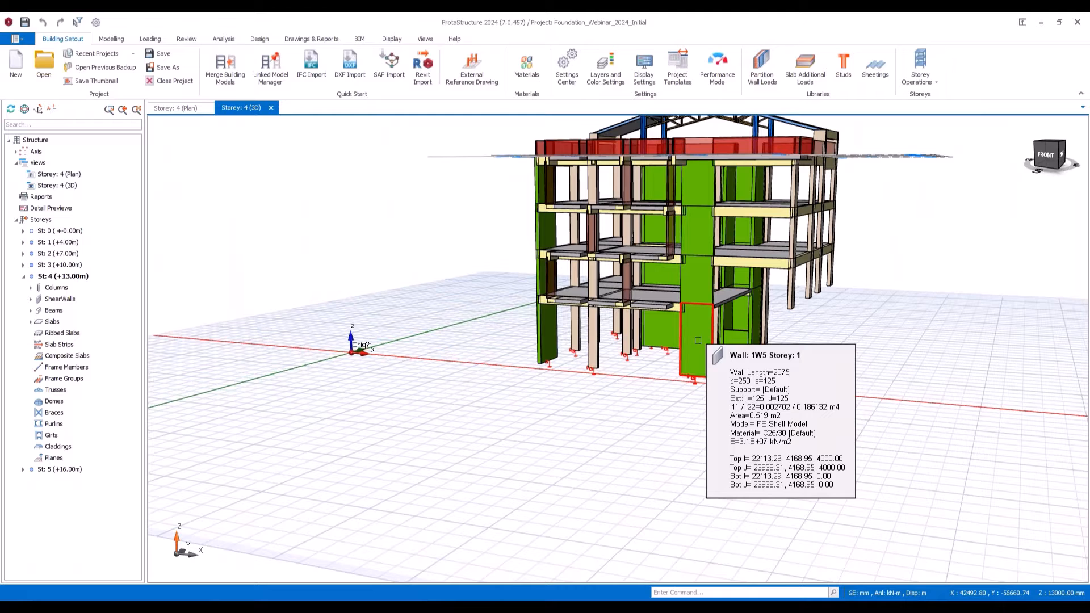
pyautogui.doubleClick(65, 231)
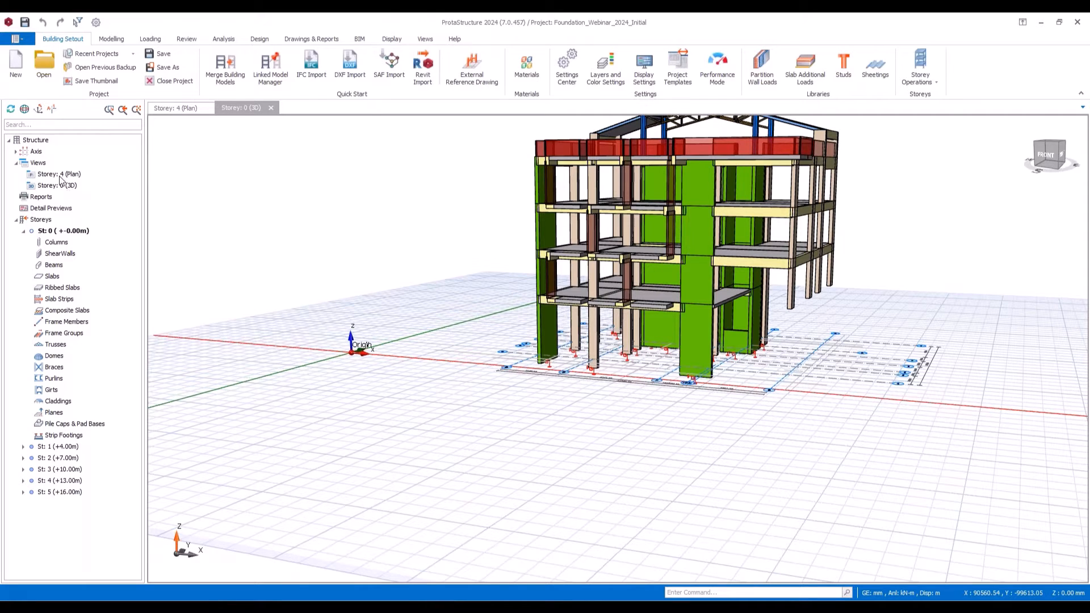
pyautogui.click(173, 109)
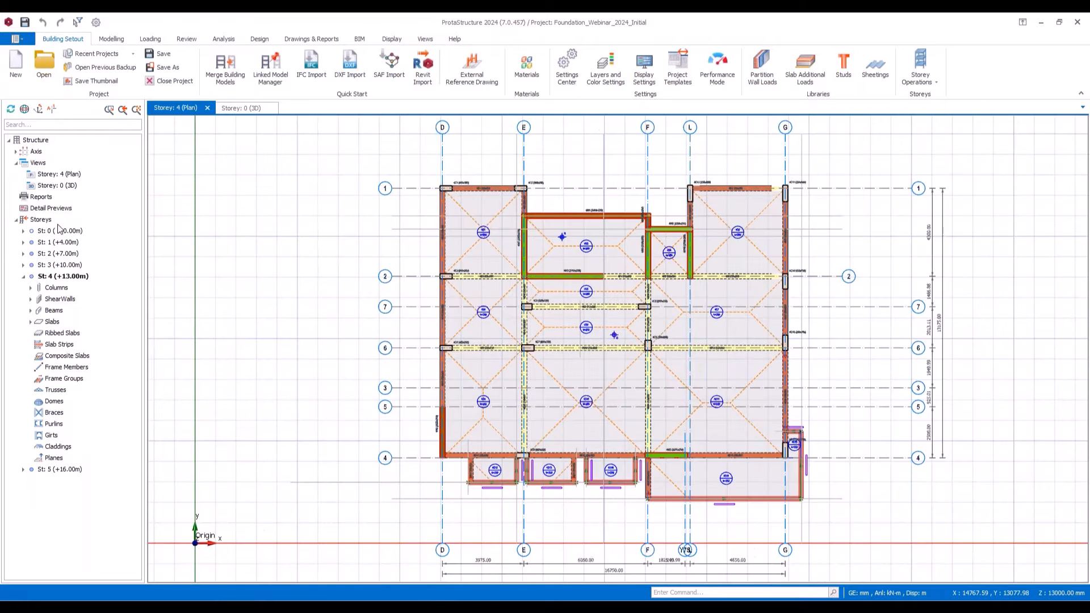
pyautogui.doubleClick(55, 232)
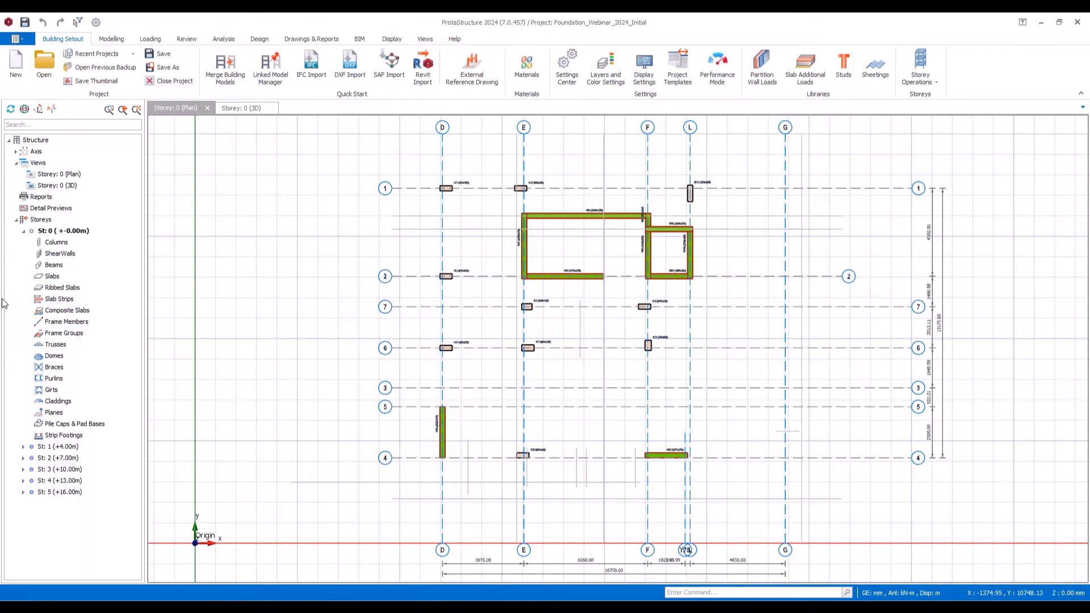
# Step: Return to the 3D view and make storey 2 (+7.00 m) its active storey
pyautogui.doubleClick(62, 185)
pyautogui.doubleClick(63, 459)
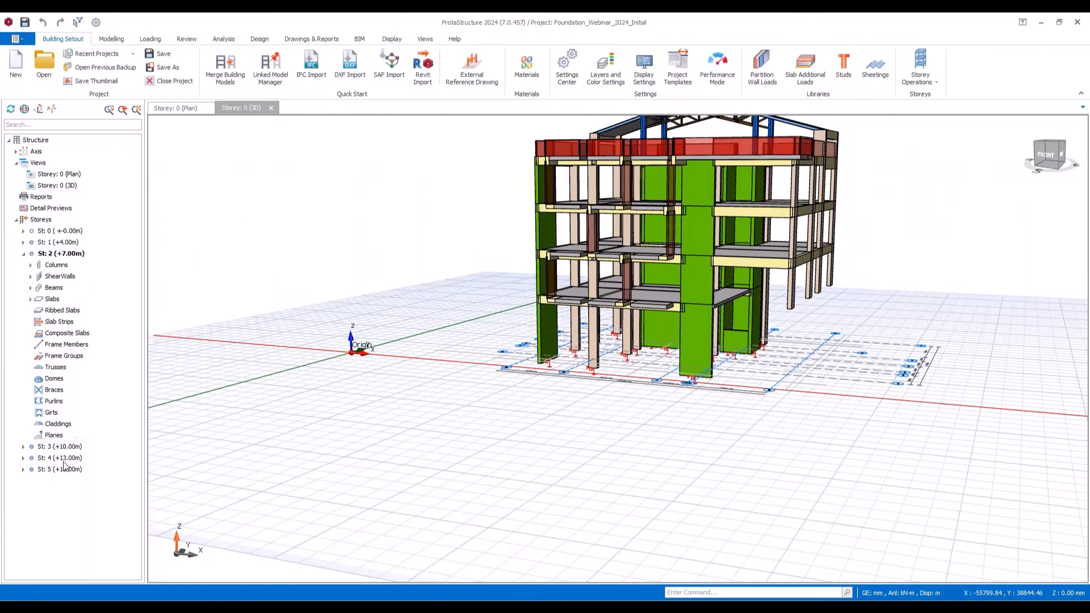
pyautogui.scroll(5, 855, 265)
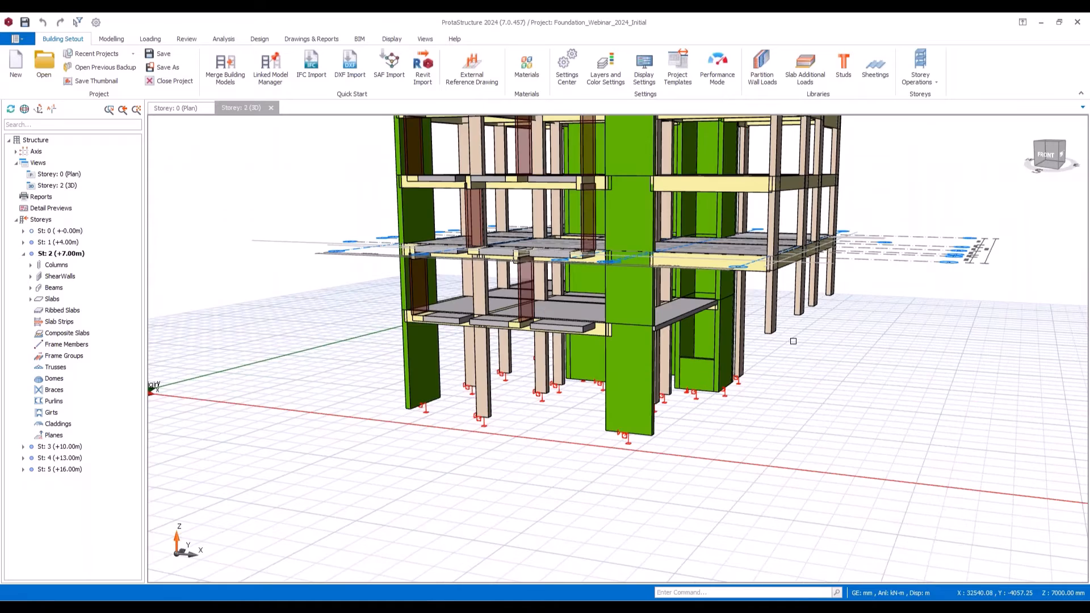
# Step: Define a new support type named Support with all translations and rotations restrained
pyautogui.click(113, 39)
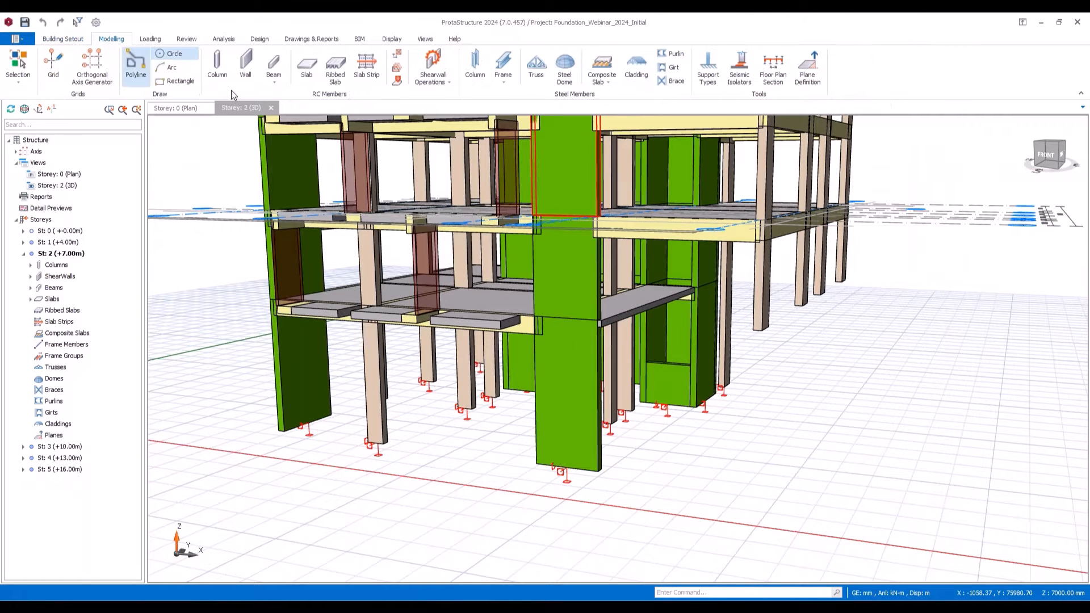
pyautogui.click(708, 74)
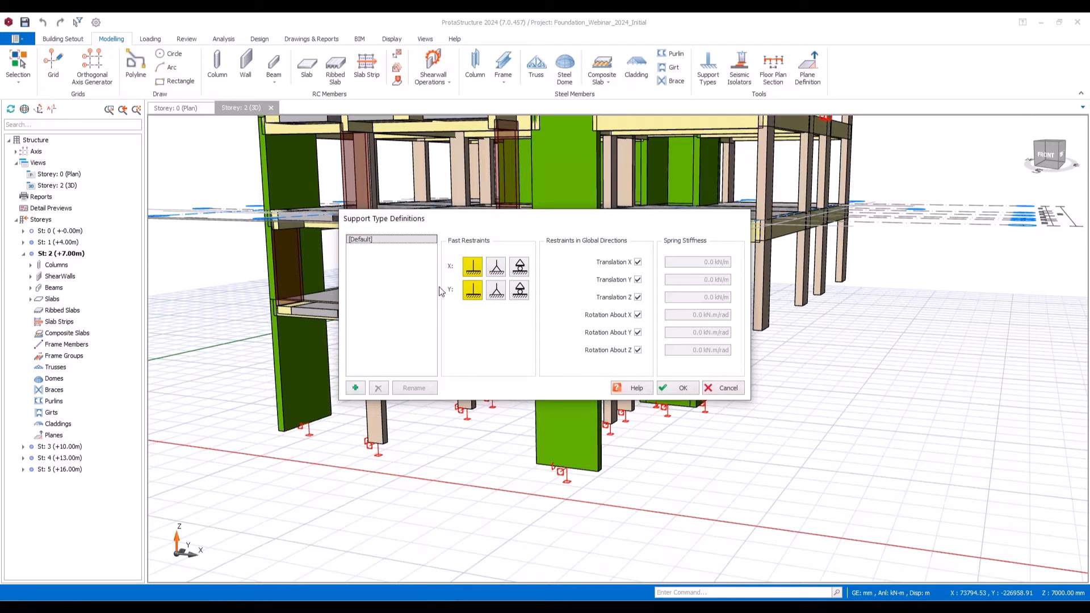
pyautogui.click(355, 389)
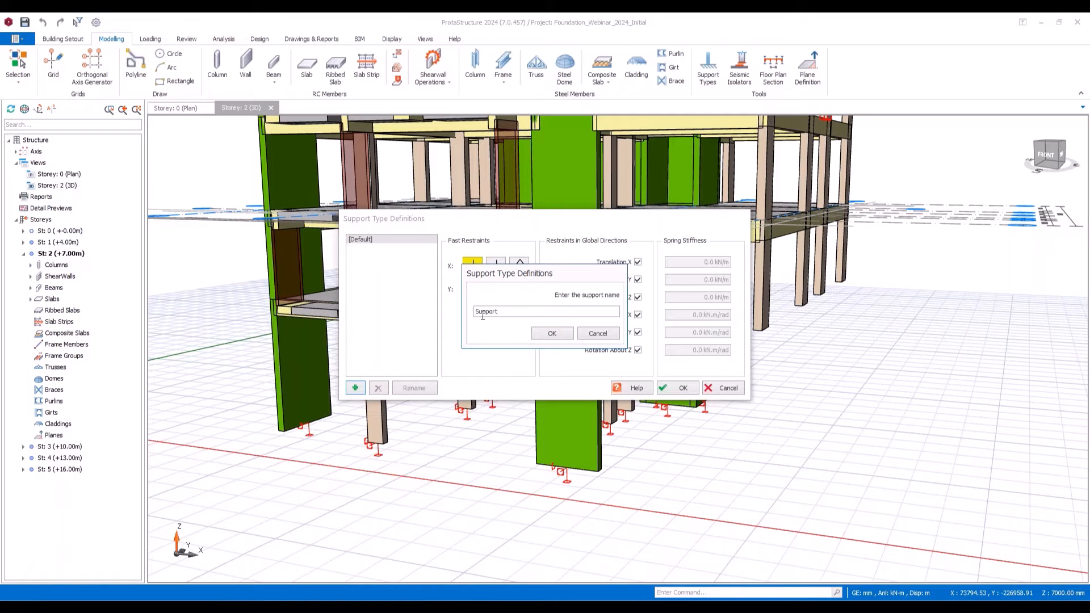
pyautogui.click(552, 334)
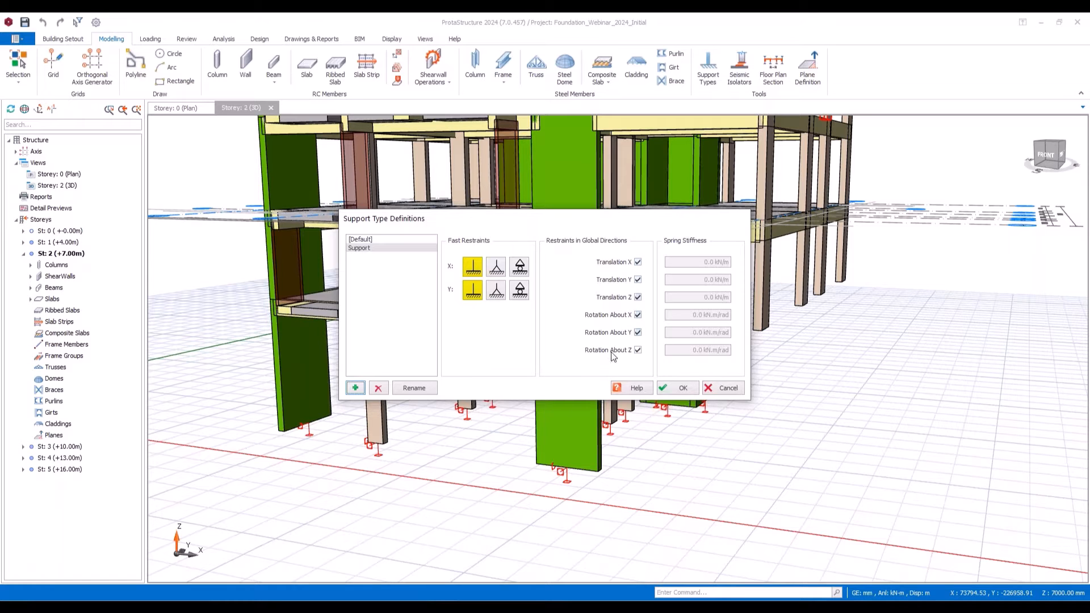
pyautogui.click(683, 388)
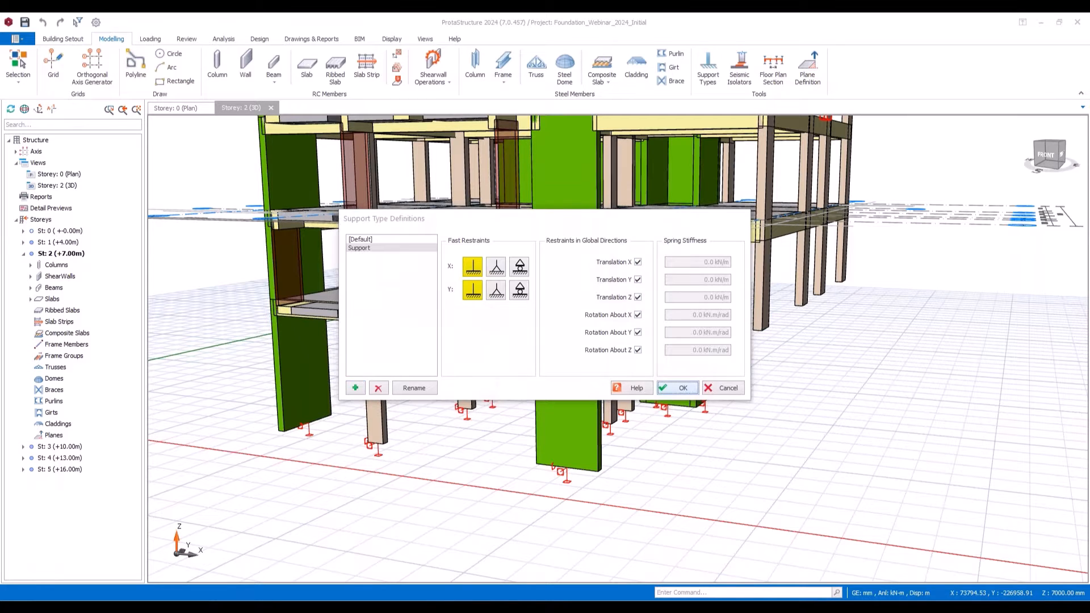
# Step: Select the four hanging storey 2 columns 2C11, 2C12, 2C14 and 2C15 and list them in the Column Table
pyautogui.moveTo(862, 378); pyautogui.dragTo(891, 361, button='middle')
pyautogui.moveTo(816, 295); pyautogui.dragTo(830, 292, button='middle')
pyautogui.moveTo(828, 269); pyautogui.dragTo(663, 357)
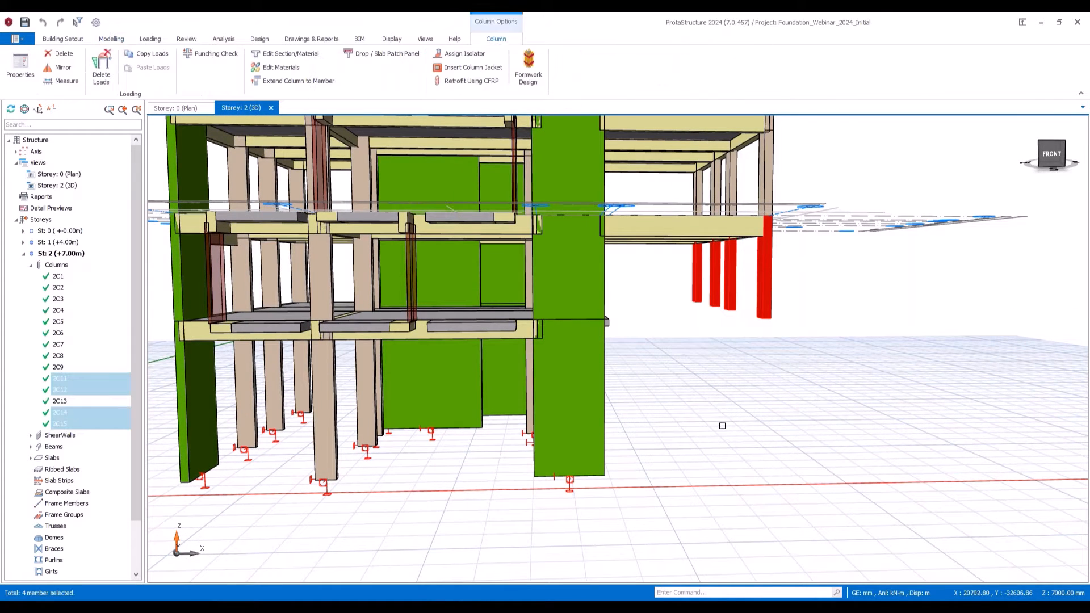
pyautogui.rightClick(810, 273)
pyautogui.moveTo(854, 407)
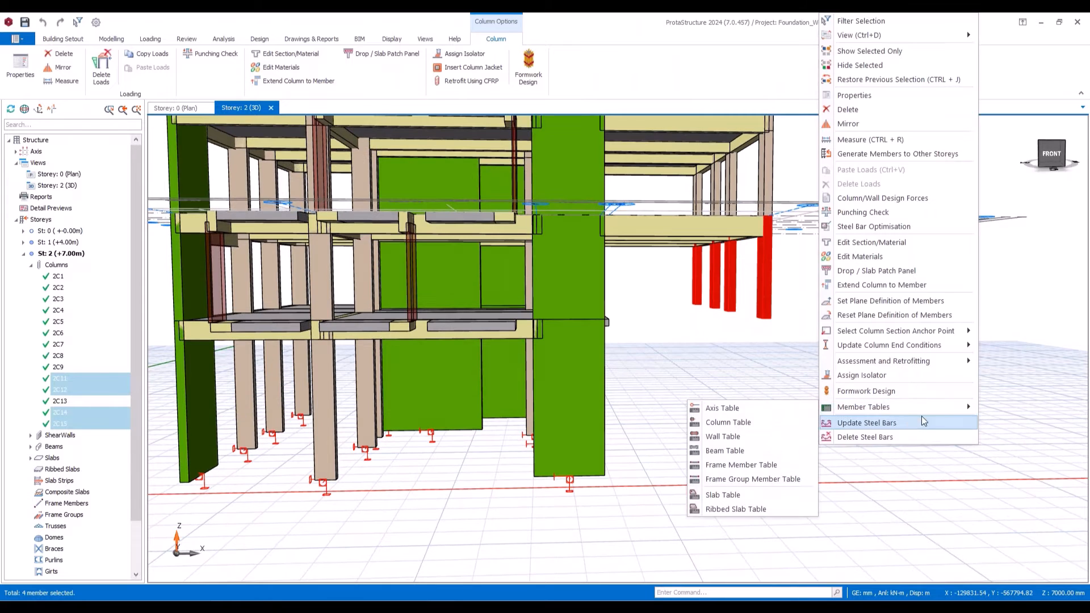
pyautogui.click(758, 421)
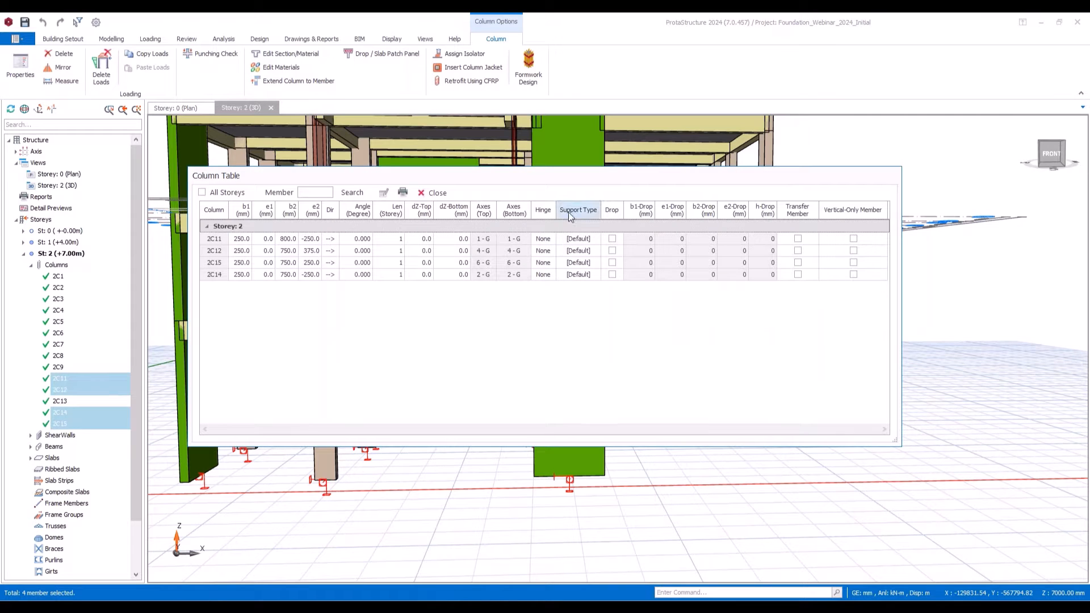
# Step: Set the support type of all four listed storey 2 columns to Support and close the table
pyautogui.click(569, 213)
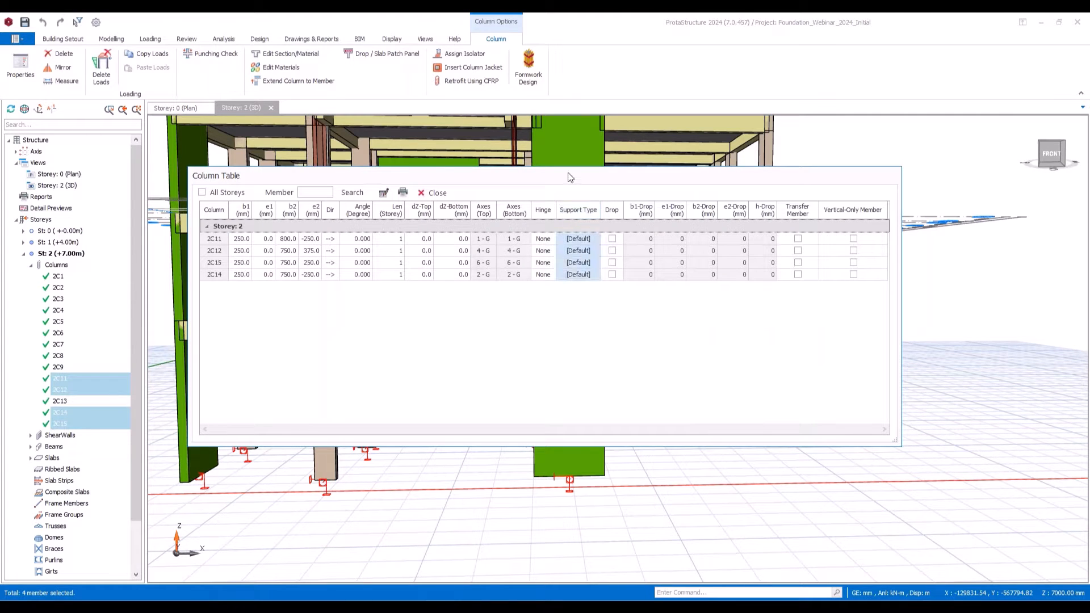
pyautogui.click(382, 194)
pyautogui.click(550, 284)
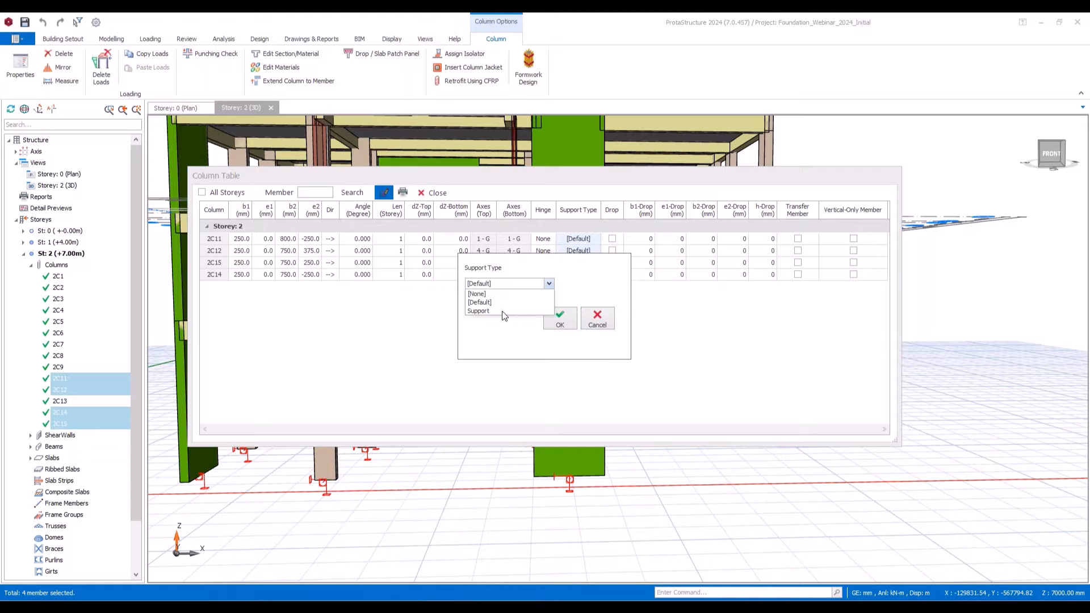
pyautogui.click(495, 310)
pyautogui.click(558, 318)
pyautogui.click(434, 192)
pyautogui.press('Escape')
# Step: Examine the supports at the bases of the storey 2 columns from several sides of the building
pyautogui.keyDown('shift'); pyautogui.moveTo(855, 346); pyautogui.dragTo(724, 364, button='middle'); pyautogui.keyUp('shift')
pyautogui.keyDown('shift'); pyautogui.moveTo(866, 376); pyautogui.dragTo(613, 347, button='middle'); pyautogui.keyUp('shift')
pyautogui.scroll(4, 773, 304)
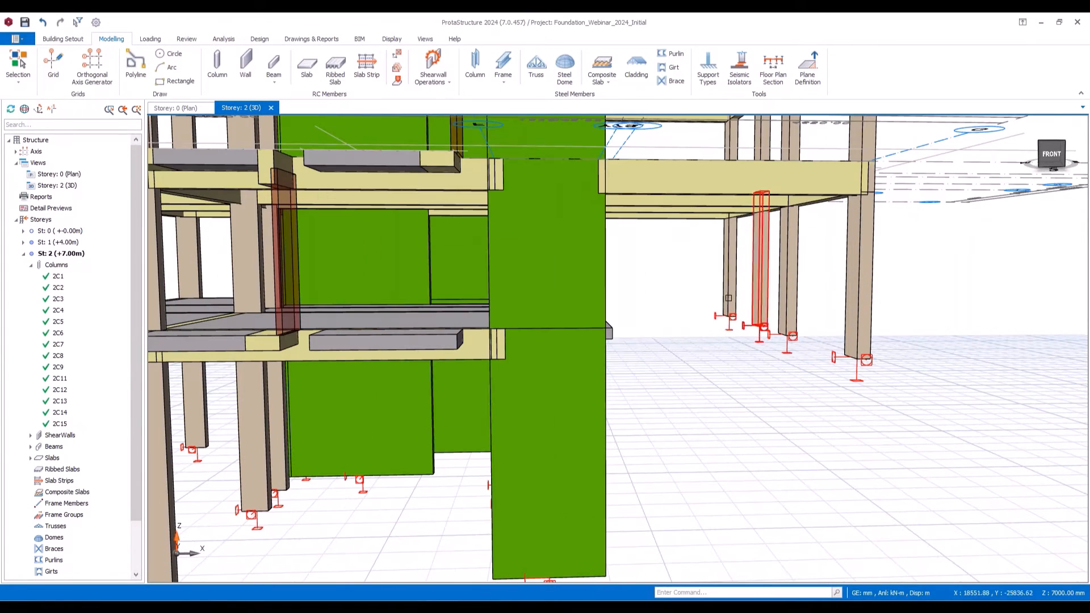
pyautogui.scroll(-2, 795, 346)
pyautogui.keyDown('shift'); pyautogui.moveTo(859, 381); pyautogui.dragTo(846, 364, button='middle'); pyautogui.keyUp('shift')
pyautogui.scroll(-3, 811, 385)
pyautogui.keyDown('shift'); pyautogui.moveTo(685, 343); pyautogui.dragTo(645, 398, button='middle'); pyautogui.keyUp('shift')
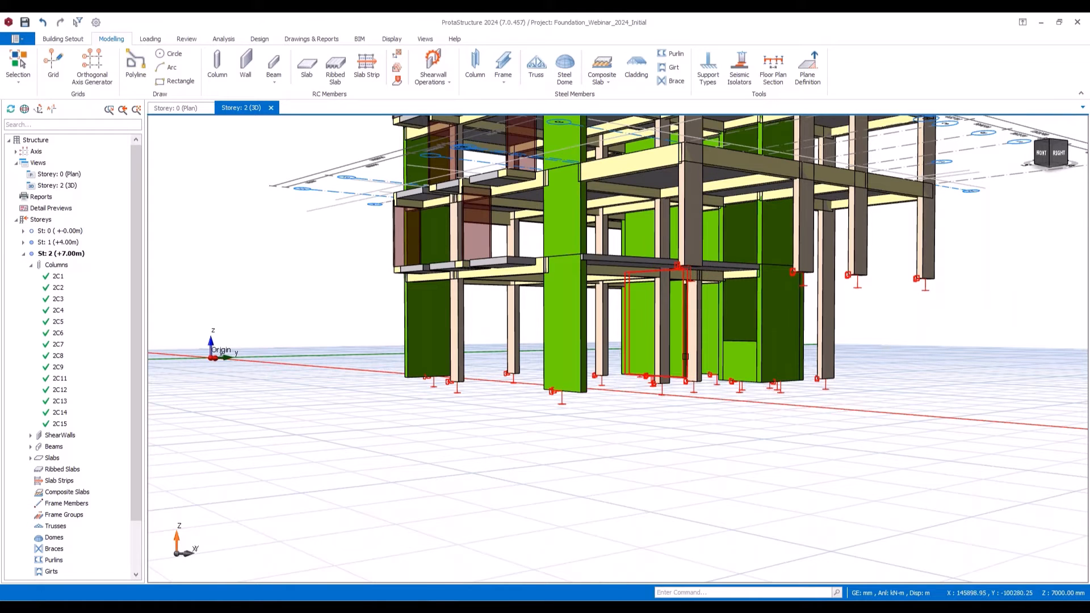
pyautogui.keyDown('shift'); pyautogui.moveTo(684, 356); pyautogui.dragTo(597, 363, button='middle'); pyautogui.keyUp('shift')
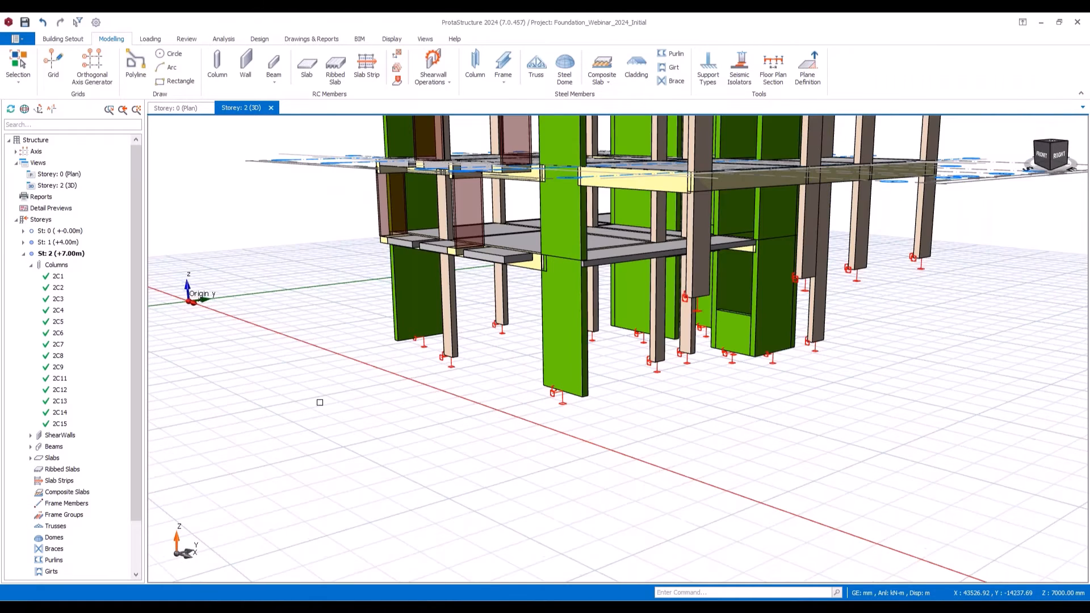
# Step: Activate storey 1 and set dZ-Bottom to 1000 mm for all its columns in the Column Table
pyautogui.doubleClick(69, 243)
pyautogui.rightClick(57, 256)
pyautogui.click(94, 267)
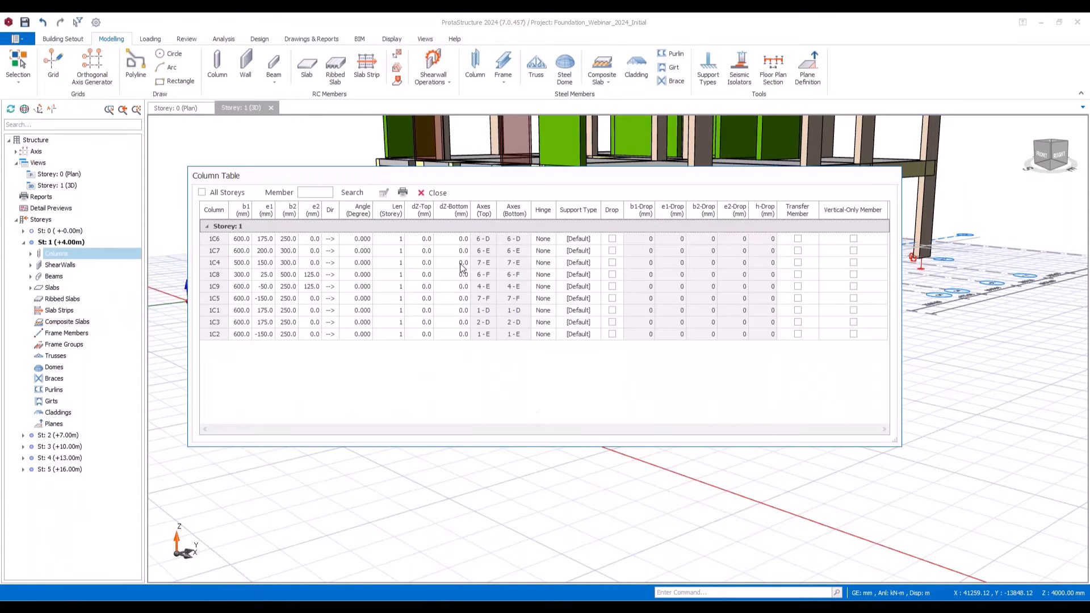
pyautogui.click(455, 209)
pyautogui.click(383, 193)
pyautogui.click(471, 283)
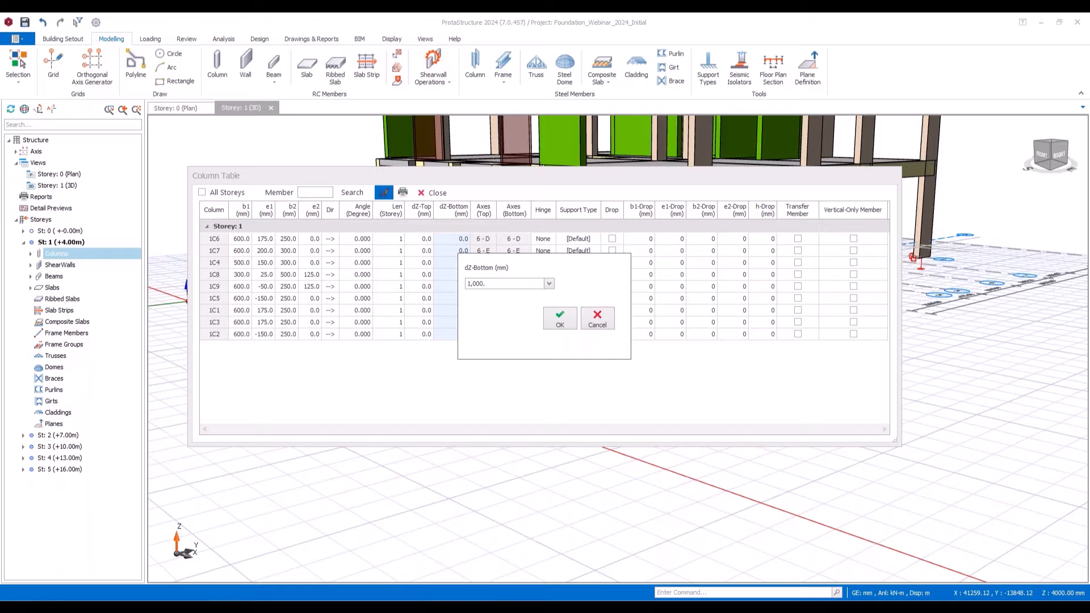
pyautogui.click(562, 318)
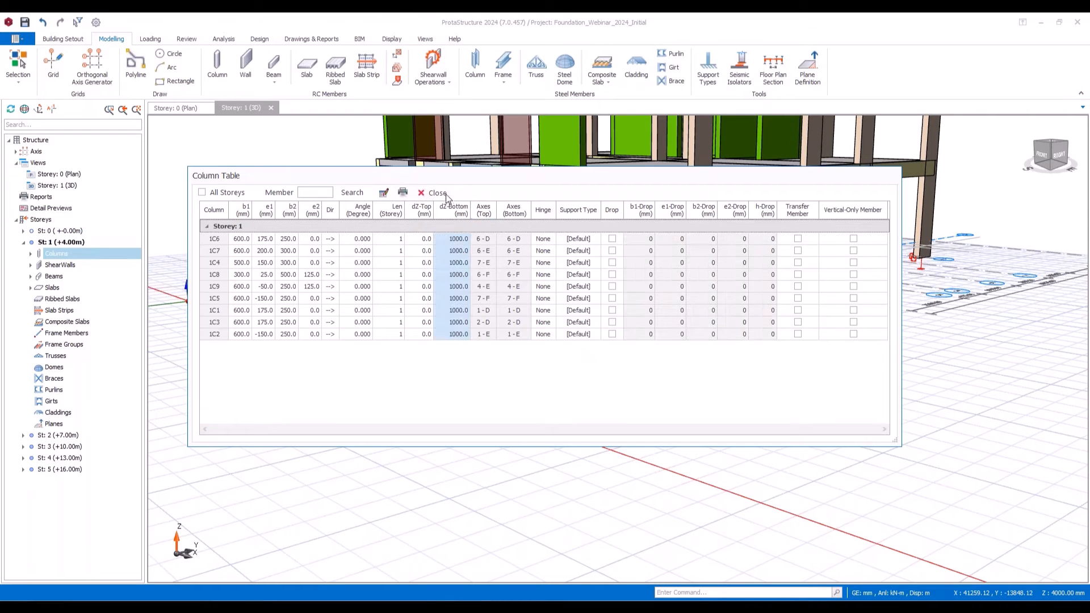
pyautogui.click(432, 191)
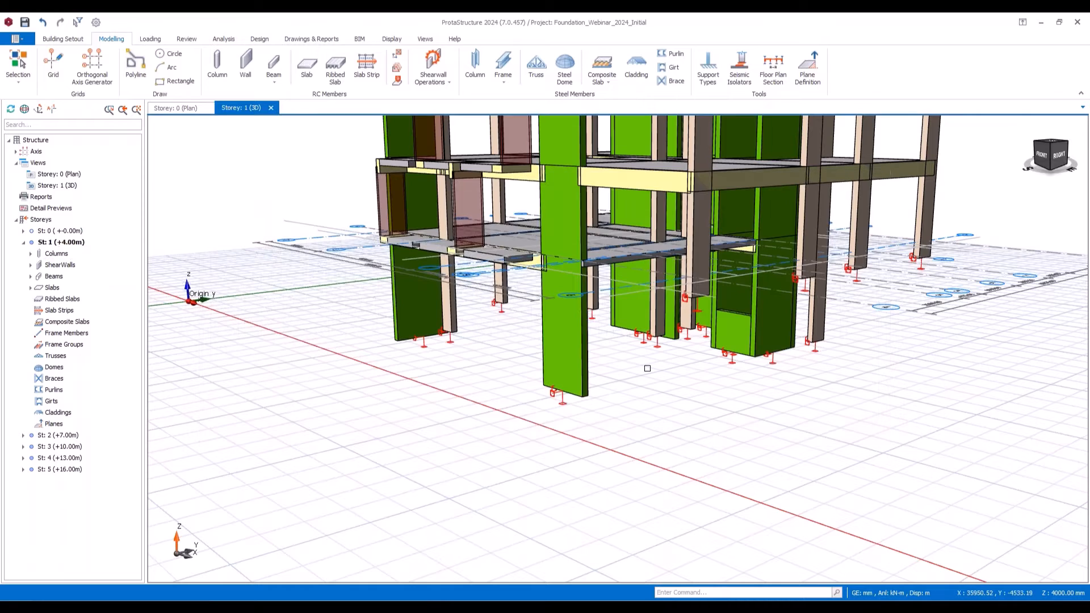
# Step: Examine the column and shear wall base levels around the right and back sides of the building
pyautogui.scroll(2, 652, 352)
pyautogui.moveTo(618, 349)
pyautogui.mouseDown(button='middle')
pyautogui.moveTo(663, 328)
pyautogui.moveTo(616, 332)
pyautogui.mouseUp(button='middle')
pyautogui.moveTo(786, 382); pyautogui.dragTo(716, 381, button='middle')
pyautogui.moveTo(854, 380); pyautogui.dragTo(732, 348, button='middle')
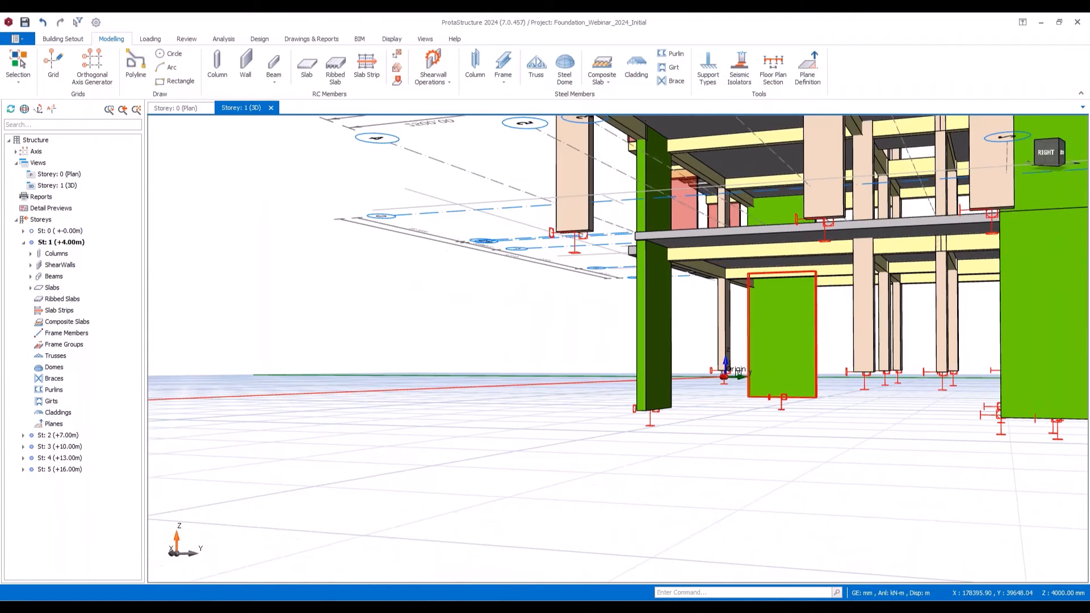
pyautogui.moveTo(735, 392); pyautogui.dragTo(790, 390, button='middle')
pyautogui.moveTo(510, 407); pyautogui.dragTo(625, 363, button='middle')
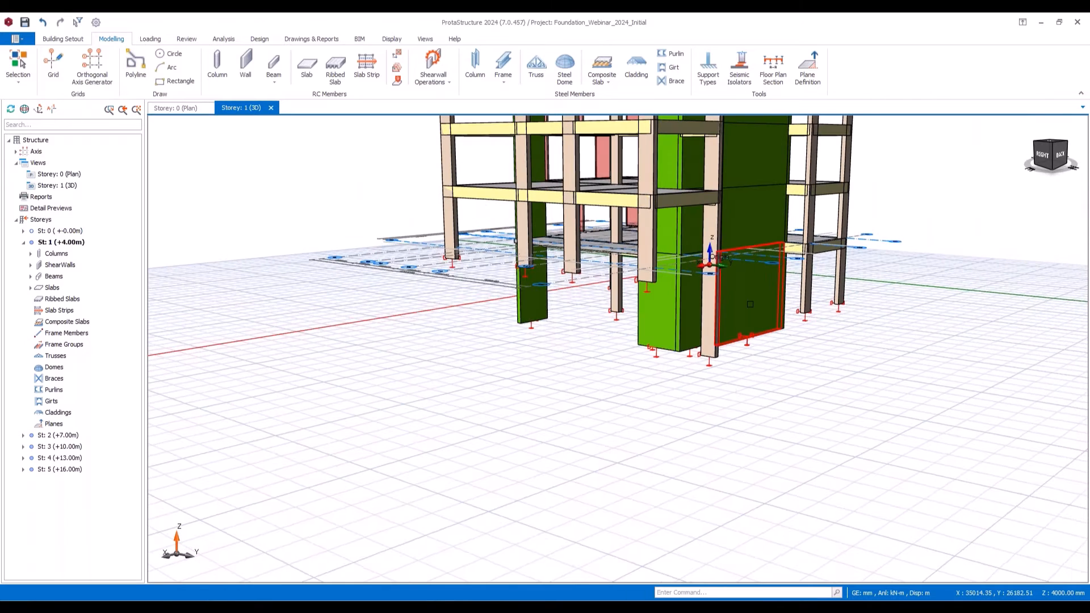
pyautogui.scroll(1, 830, 441)
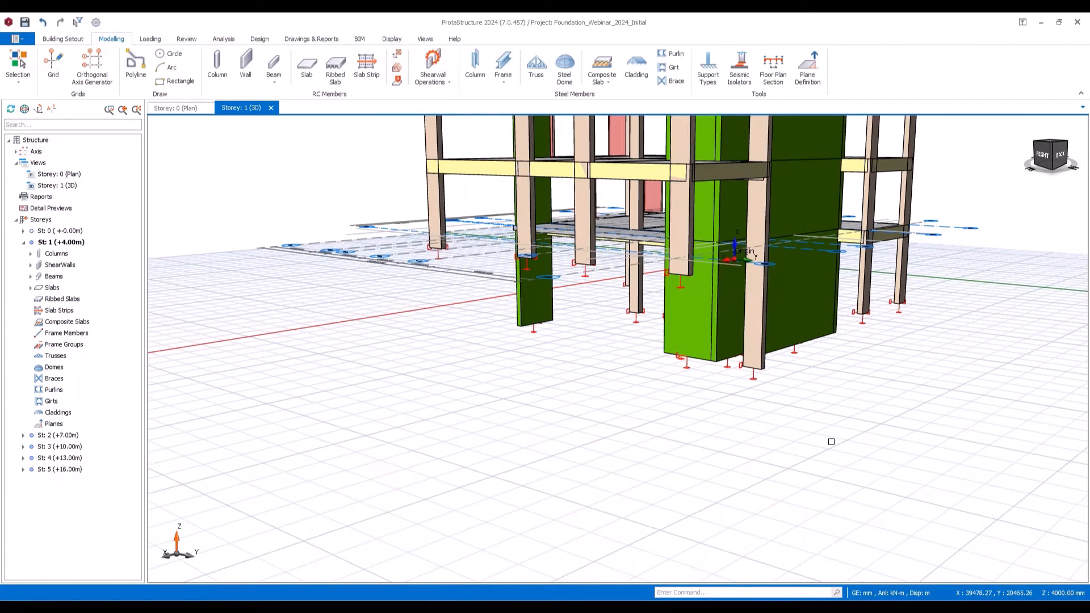
pyautogui.scroll(3, 773, 317)
# Step: Set the bottom level offset (del z Bot) of the separate column beside the shear wall core to 1000 mm
pyautogui.click(745, 326)
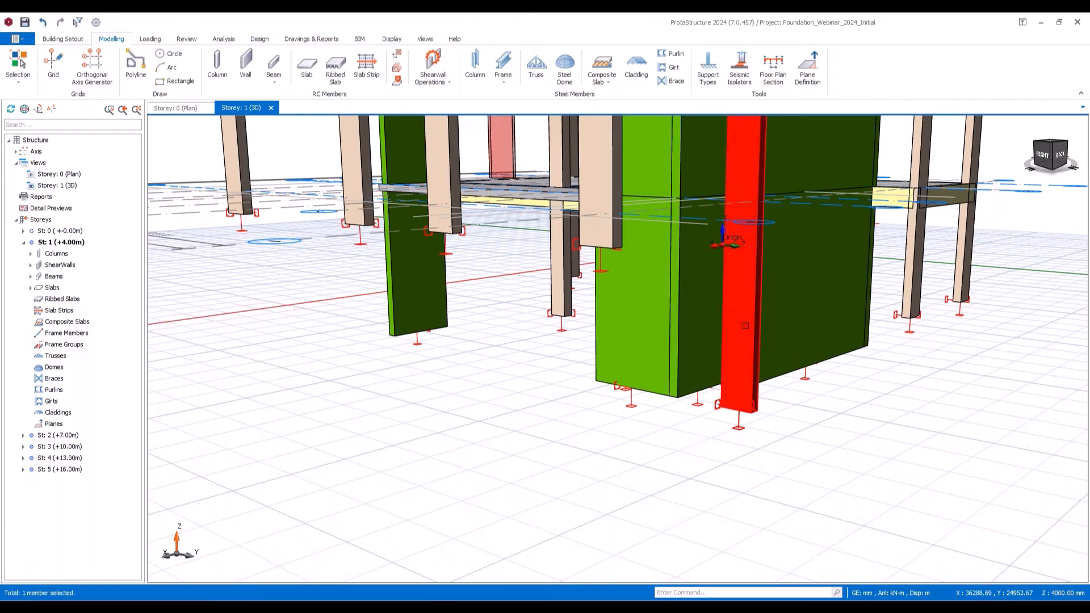
pyautogui.rightClick(746, 326)
pyautogui.click(817, 80)
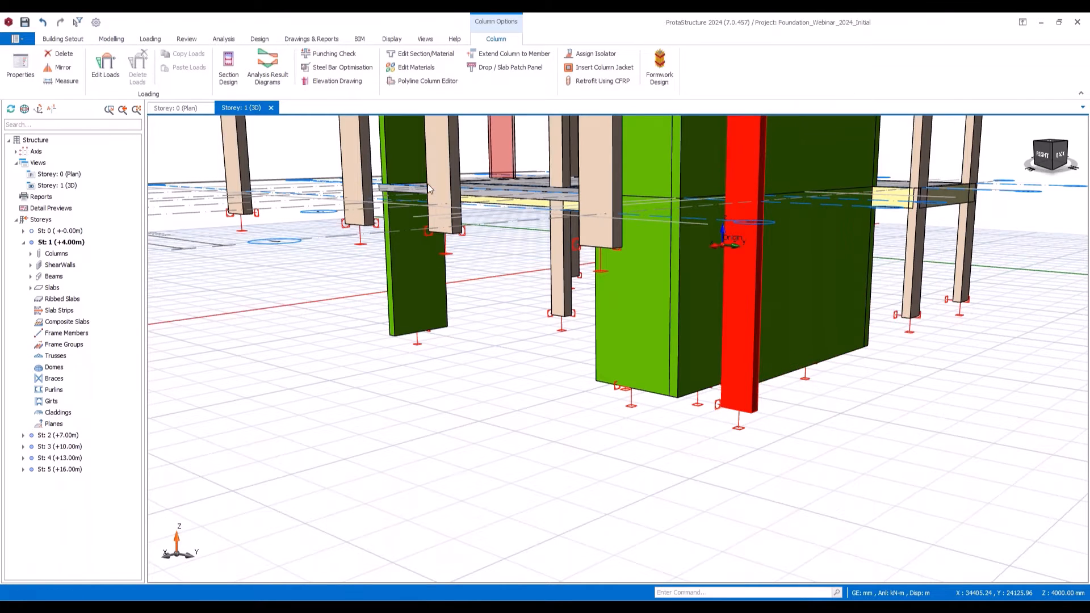
pyautogui.moveTo(1000, 132); pyautogui.dragTo(760, 160)
pyautogui.click(764, 177)
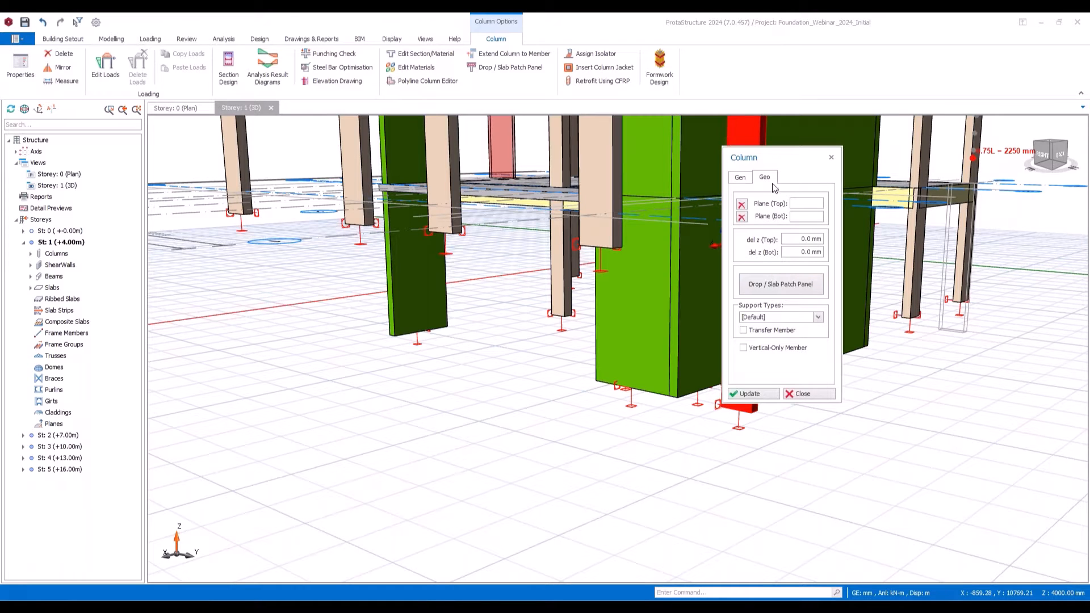
pyautogui.moveTo(789, 253); pyautogui.dragTo(846, 254)
pyautogui.write('100')
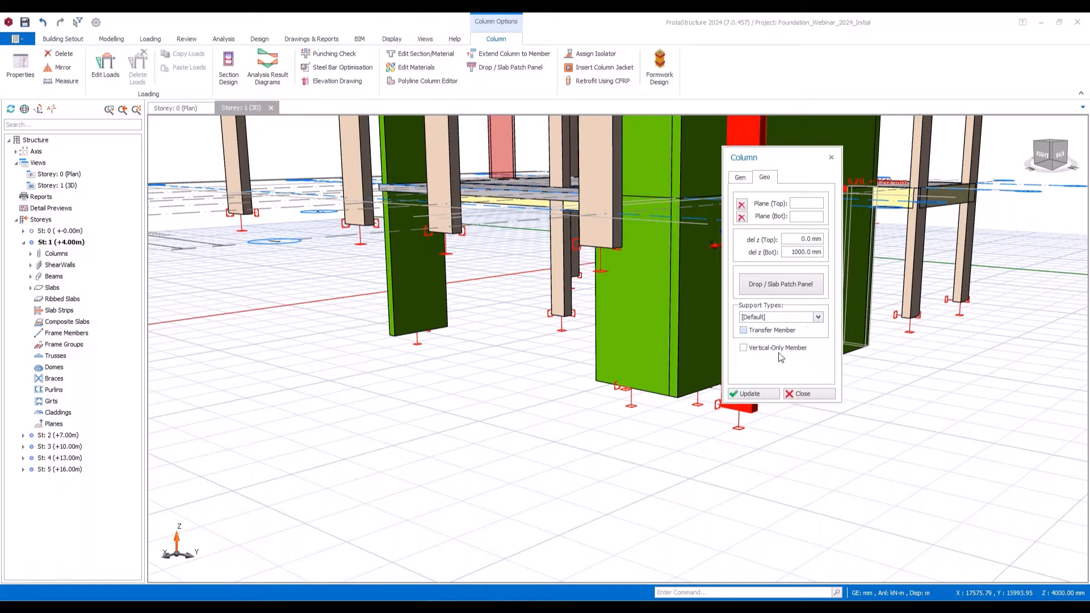
pyautogui.click(767, 394)
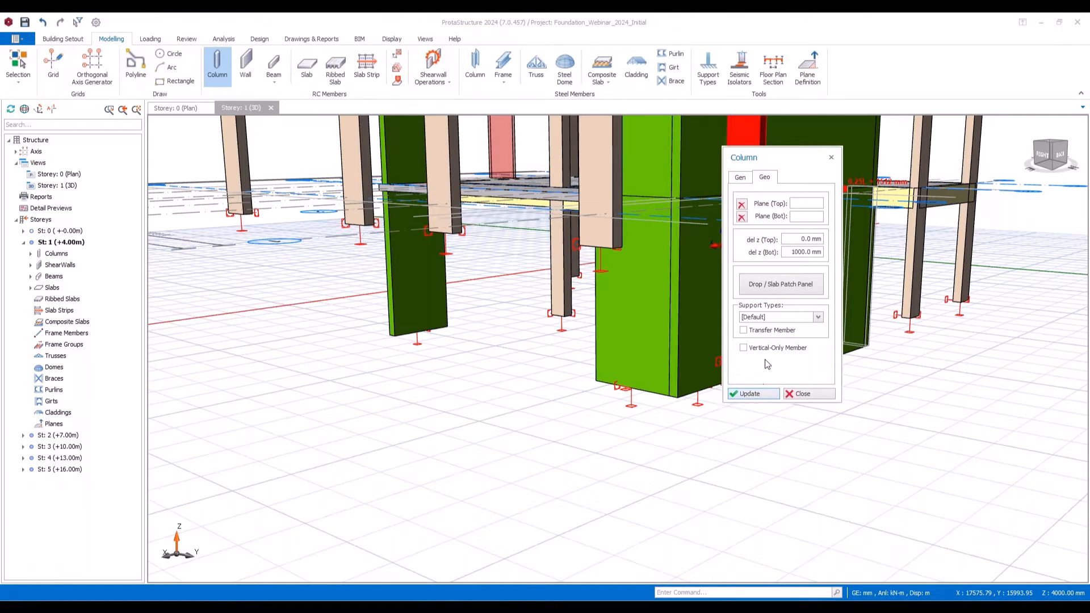
pyautogui.click(817, 396)
# Step: Select the storey 1 shear walls 1W2, 1W5, 1W6, 1W7 and 1W3 together in the 3D view
pyautogui.moveTo(846, 421); pyautogui.dragTo(797, 382, button='middle')
pyautogui.click(668, 333)
pyautogui.click(738, 413)
pyautogui.scroll(-3, 693, 444)
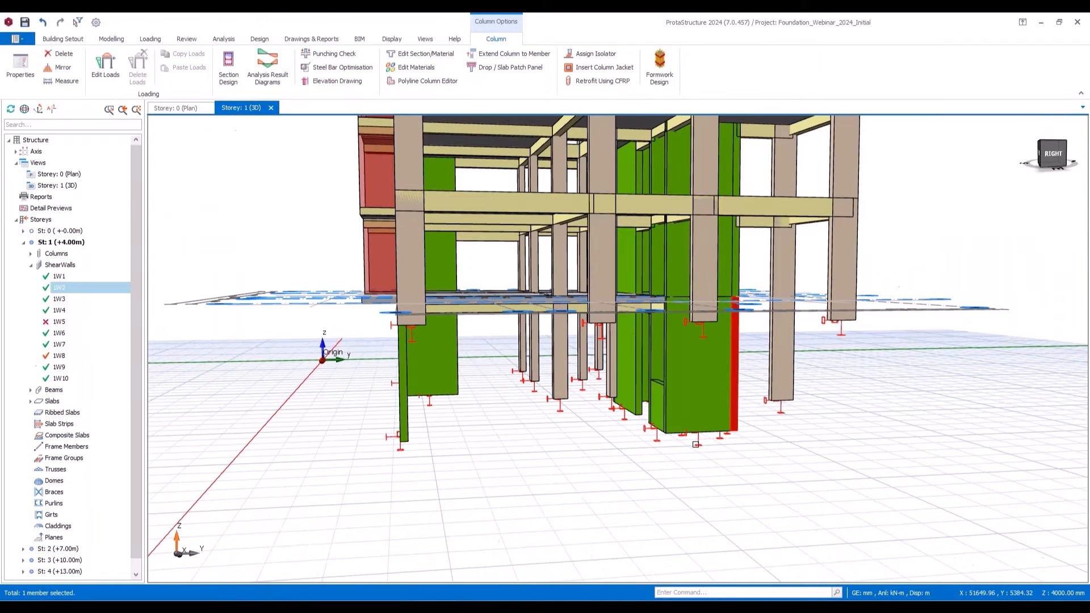
pyautogui.moveTo(602, 477); pyautogui.dragTo(732, 457, button='middle')
pyautogui.moveTo(631, 453); pyautogui.dragTo(851, 399, button='middle')
pyautogui.click(732, 342)
pyautogui.moveTo(618, 348); pyautogui.dragTo(761, 357, button='middle')
pyautogui.click(387, 356)
pyautogui.moveTo(397, 363); pyautogui.dragTo(289, 358, button='middle')
pyautogui.scroll(4, 462, 309)
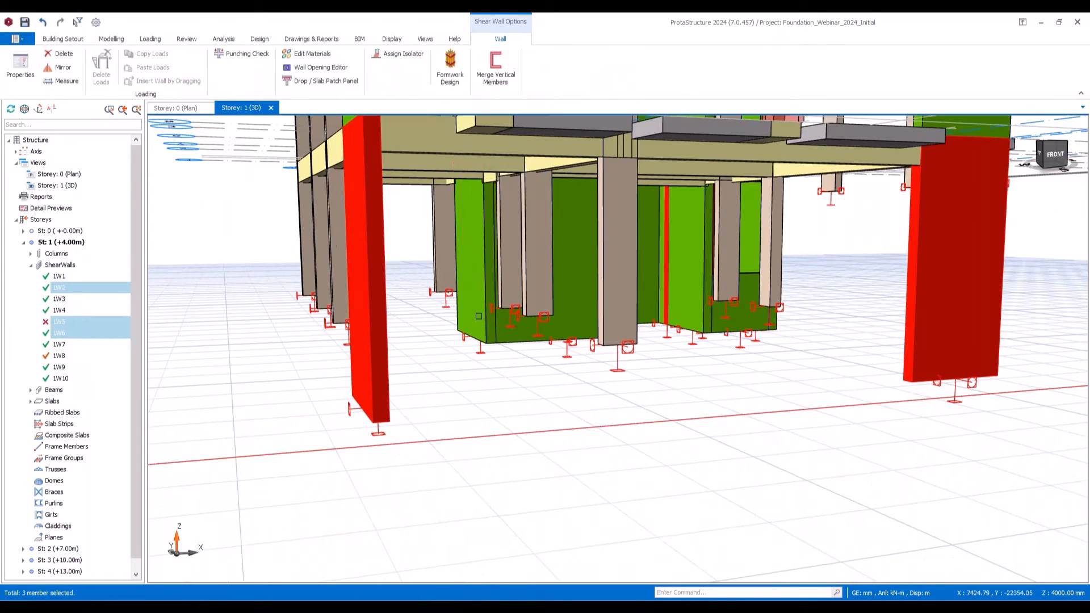
pyautogui.click(472, 295)
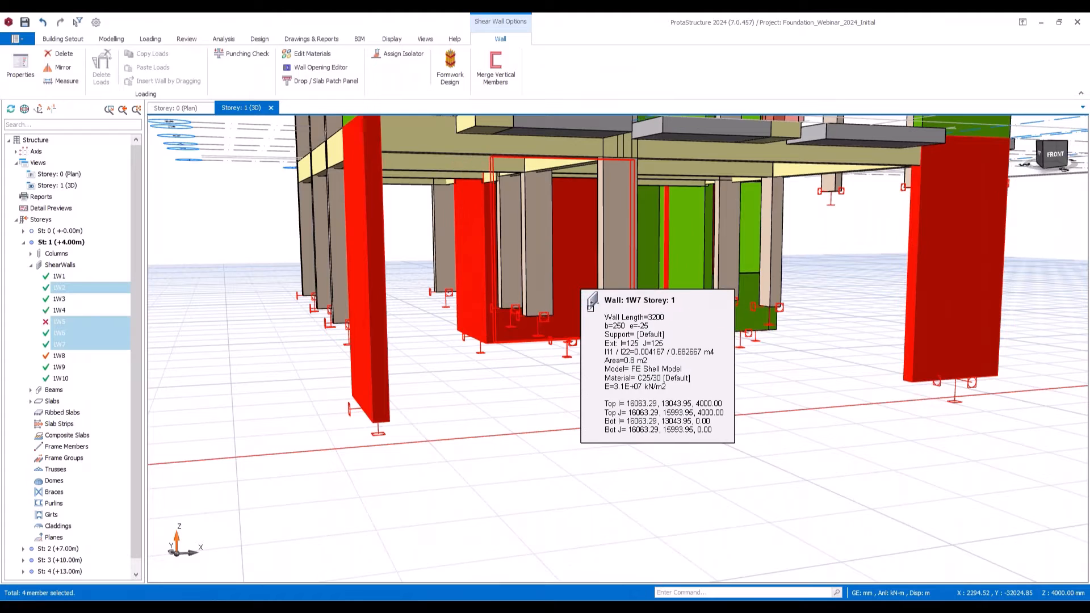
pyautogui.click(467, 305)
# Step: Add shear walls 1W1 and 1W8 at the core to the selection and remove 1W2 from it
pyautogui.moveTo(618, 348); pyautogui.dragTo(735, 346, button='middle')
pyautogui.moveTo(769, 343); pyautogui.dragTo(702, 388)
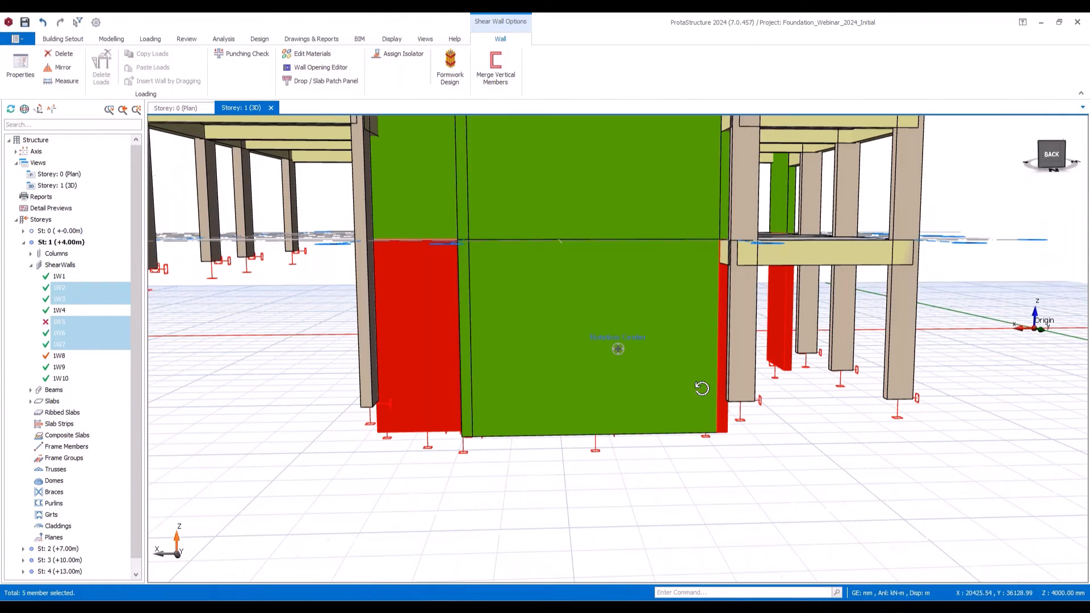
pyautogui.click(617, 376)
pyautogui.moveTo(633, 377); pyautogui.dragTo(670, 372)
pyautogui.click(449, 295)
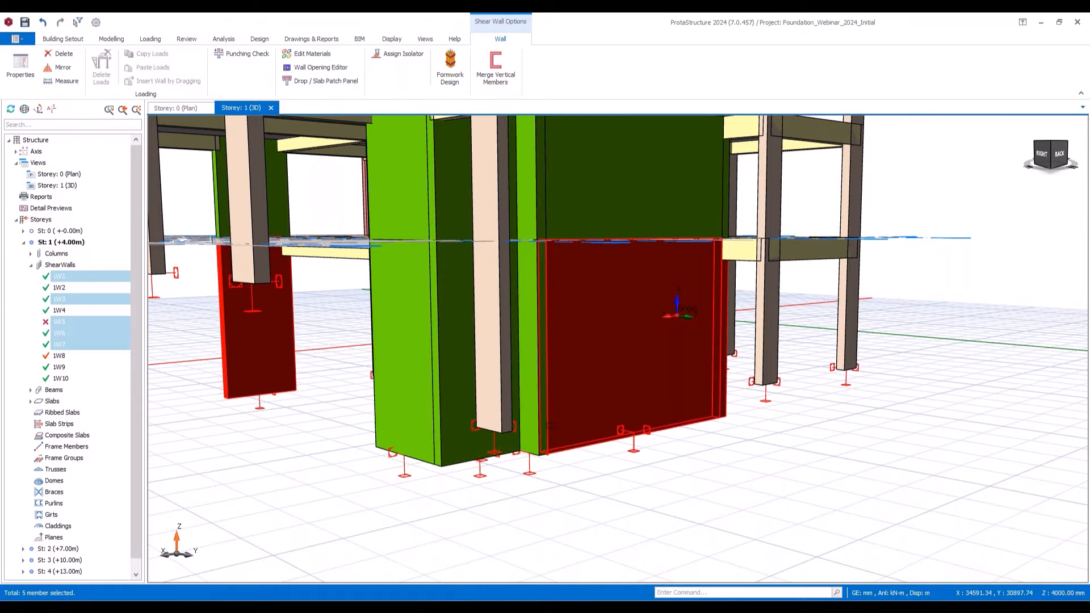
pyautogui.scroll(-2, 518, 396)
pyautogui.click(533, 381)
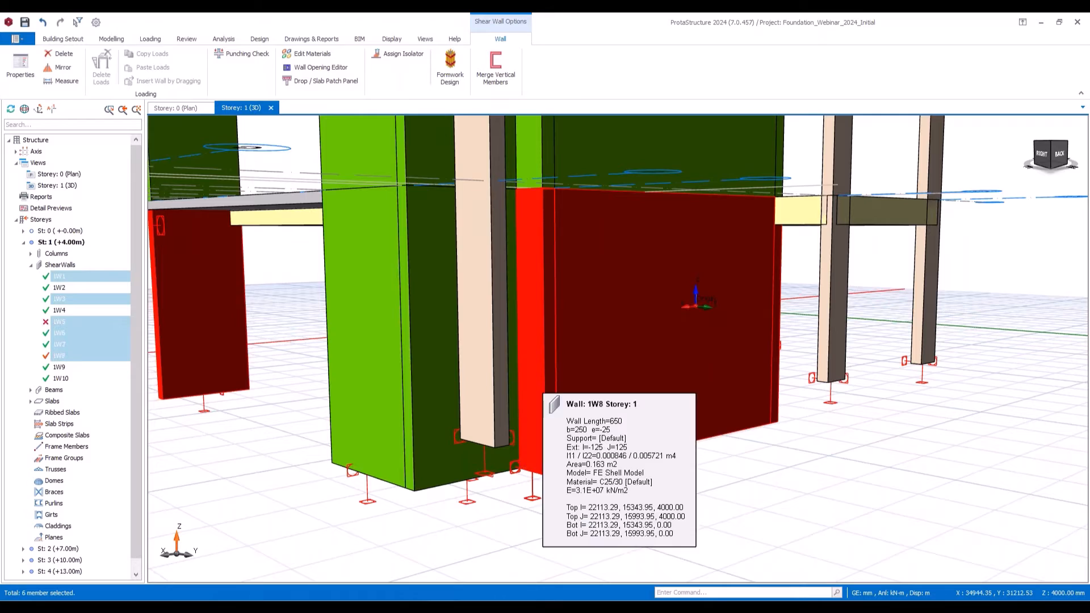
# Step: Open the Wall Table for the selected storey 1 walls and set dZ-Bottom,I to 1000 mm for all of them
pyautogui.scroll(-3, 555, 404)
pyautogui.moveTo(707, 436); pyautogui.dragTo(756, 463)
pyautogui.scroll(-2, 706, 476)
pyautogui.rightClick(326, 391)
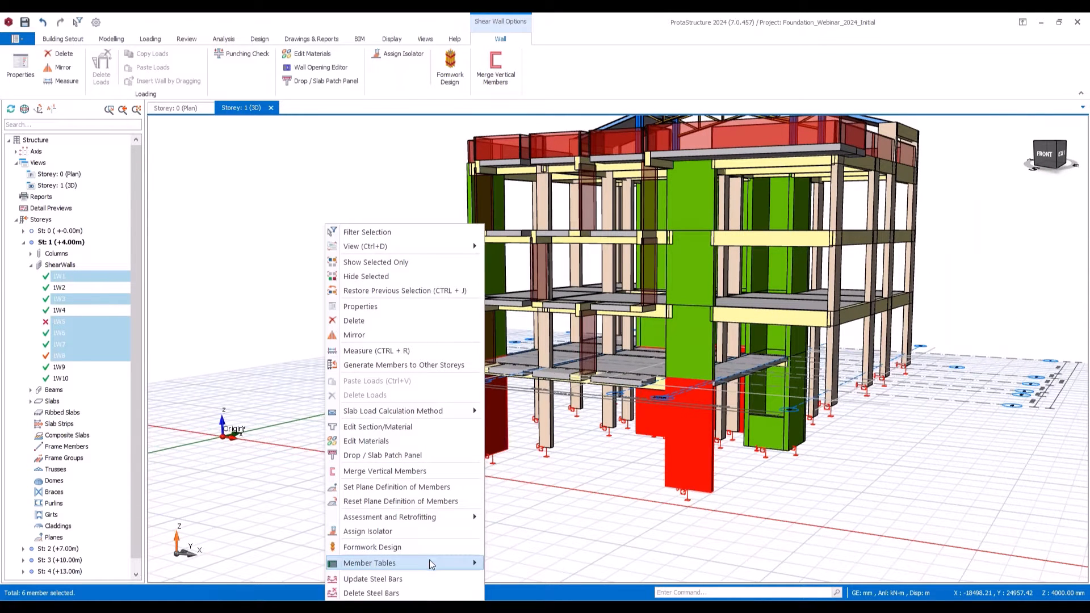
pyautogui.moveTo(434, 563)
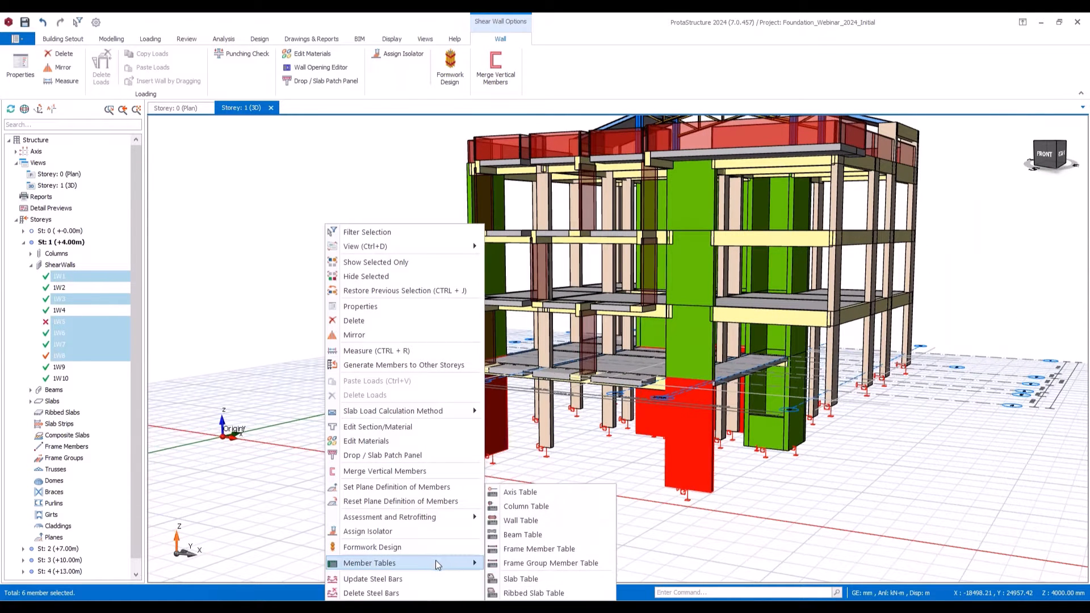
pyautogui.click(536, 520)
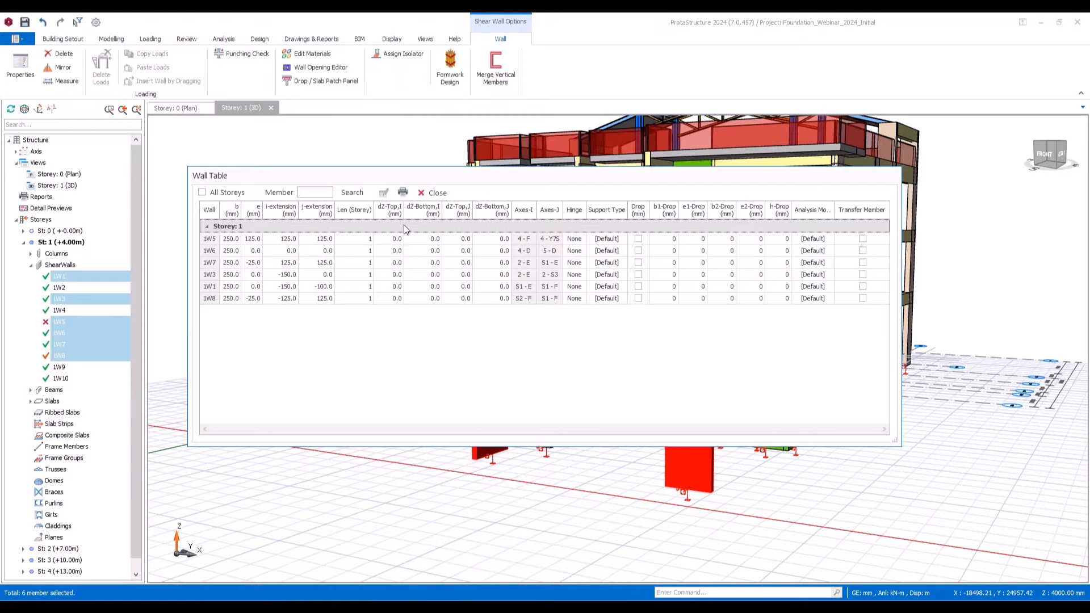
pyautogui.click(422, 210)
pyautogui.click(384, 192)
pyautogui.click(469, 284)
pyautogui.write('.')
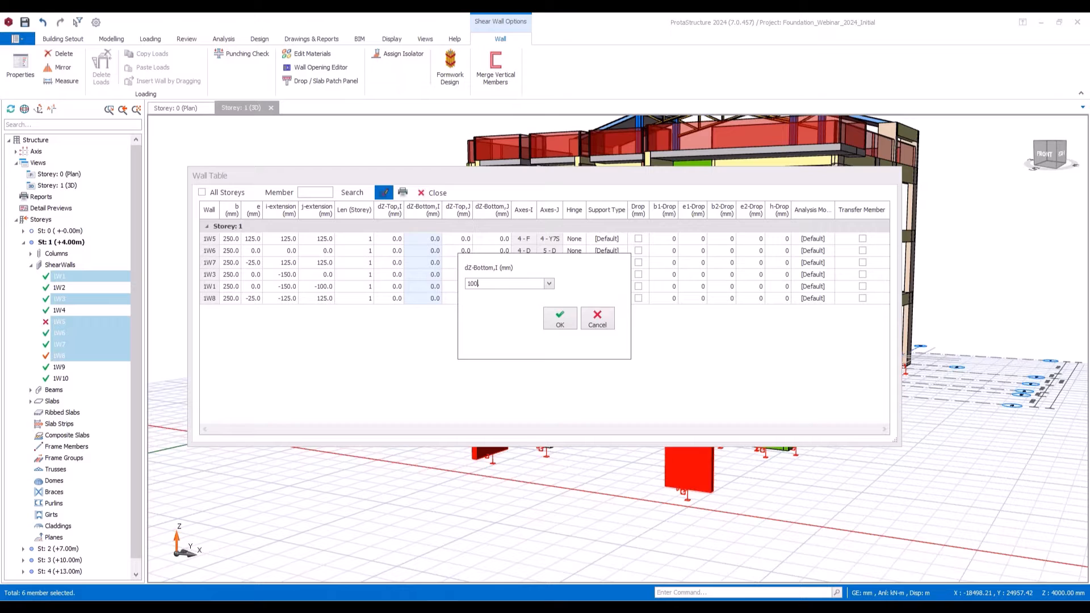
pyautogui.click(559, 318)
# Step: Set dZ-Bottom,J to 1000 mm for all walls in the Wall Table, then close the table and clear the selection
pyautogui.click(491, 210)
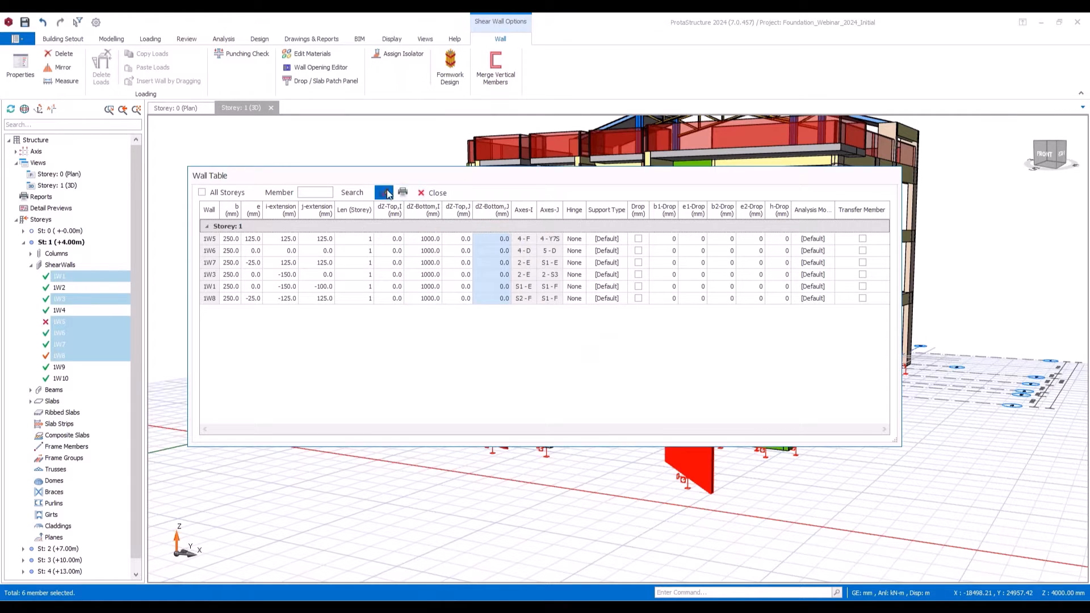
pyautogui.click(386, 193)
pyautogui.click(487, 282)
pyautogui.write('.')
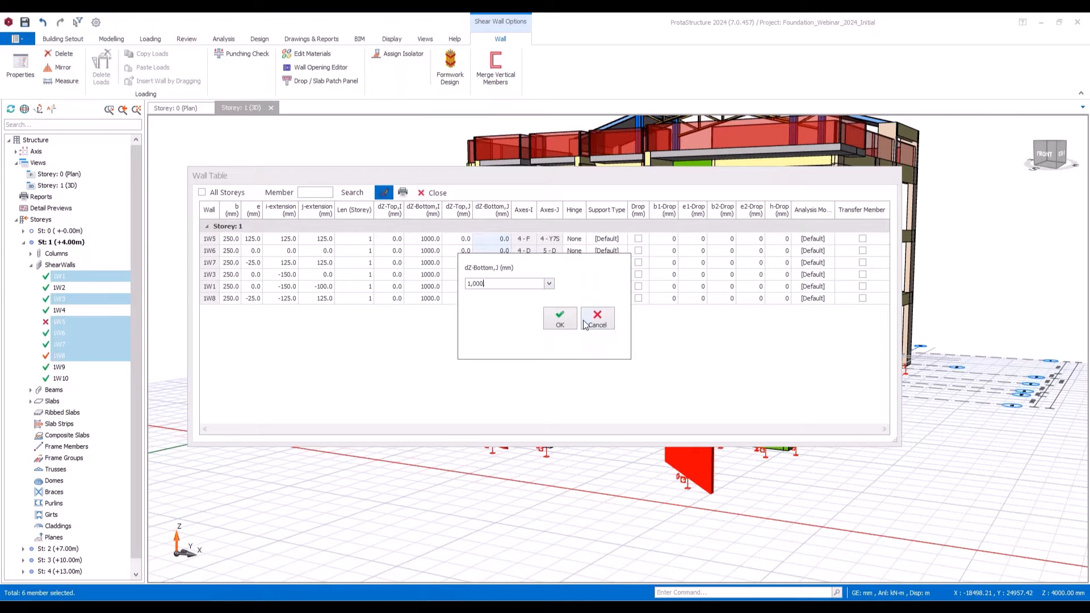
pyautogui.click(558, 319)
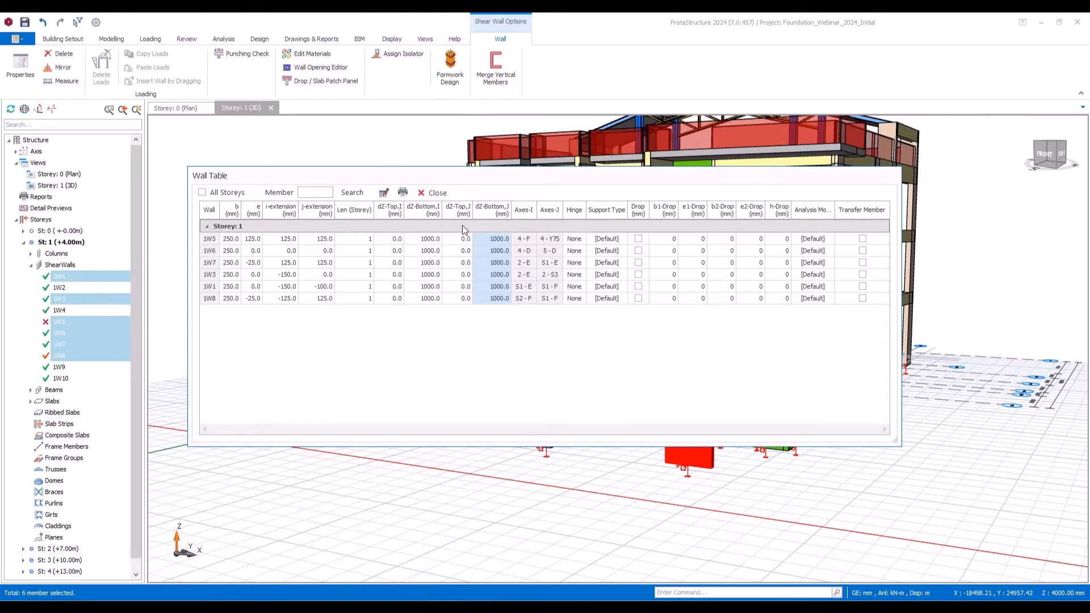
pyautogui.click(433, 193)
pyautogui.click(686, 511)
# Step: Examine the base levels of the storey 1 walls and columns from several sides of the building
pyautogui.scroll(-3, 687, 511)
pyautogui.moveTo(687, 511); pyautogui.dragTo(766, 448, button='middle')
pyautogui.rightClick(765, 448)
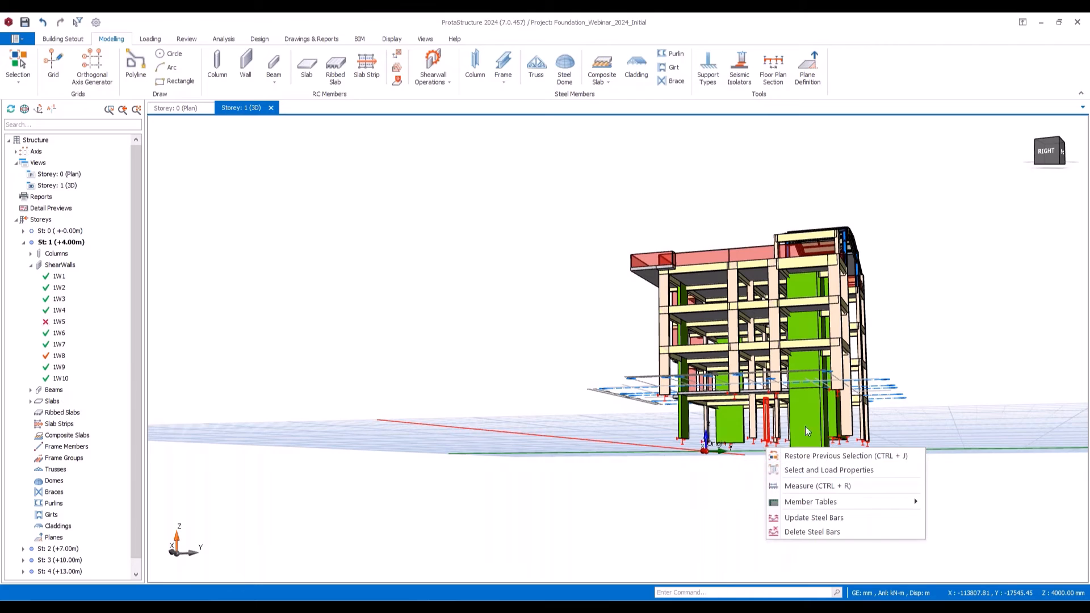
pyautogui.moveTo(984, 470); pyautogui.dragTo(795, 449, button='middle')
pyautogui.scroll(5, 787, 448)
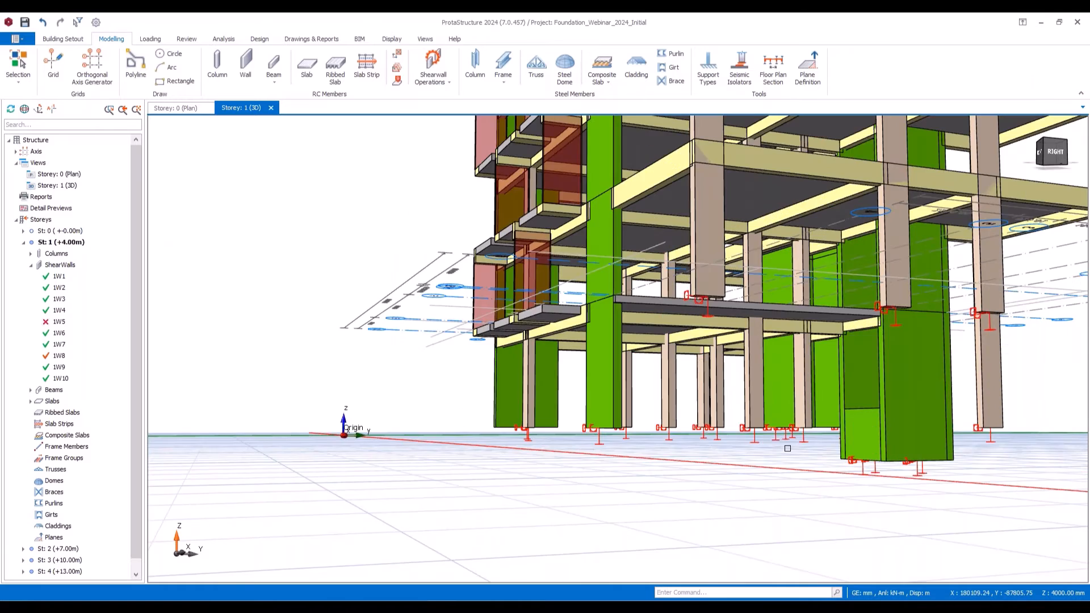
pyautogui.scroll(4, 787, 449)
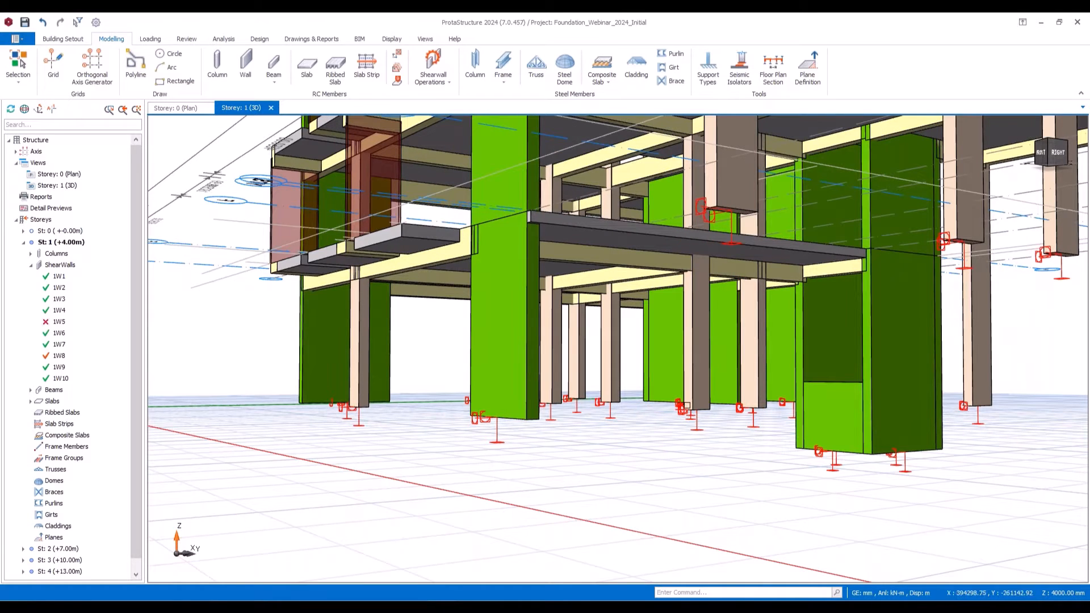
pyautogui.moveTo(617, 374); pyautogui.dragTo(713, 465, button='middle')
pyautogui.moveTo(812, 310); pyautogui.dragTo(668, 406)
pyautogui.press('Escape')
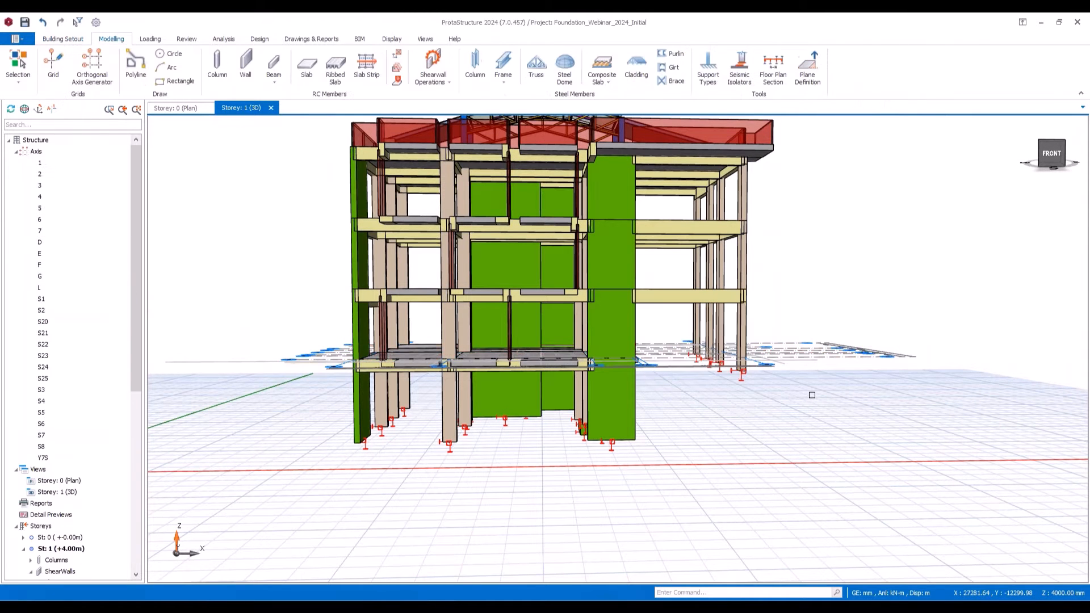
pyautogui.moveTo(812, 395); pyautogui.dragTo(755, 423, button='middle')
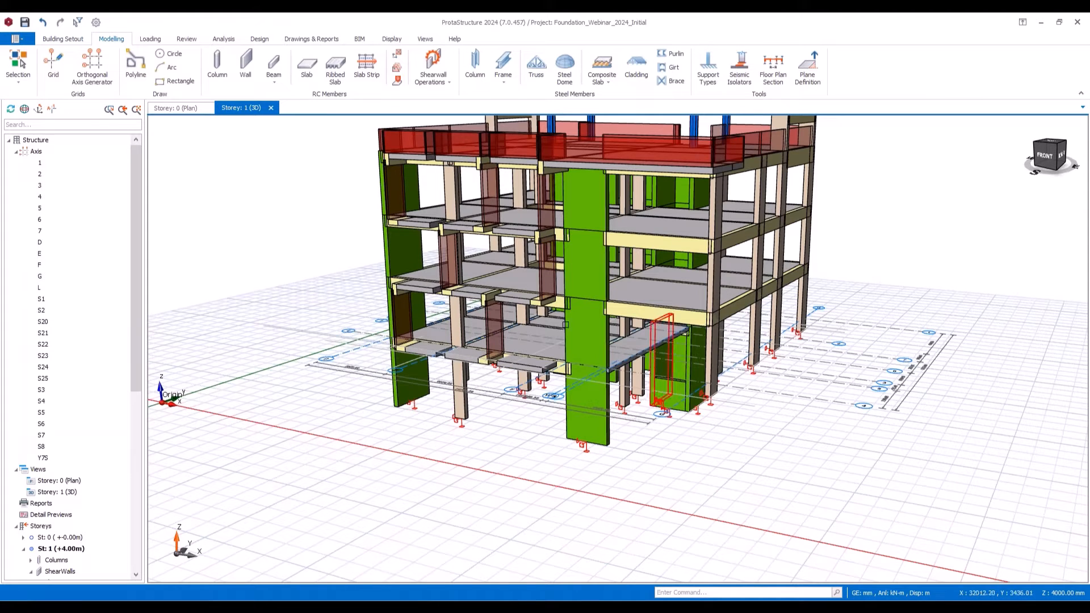
pyautogui.moveTo(733, 391)
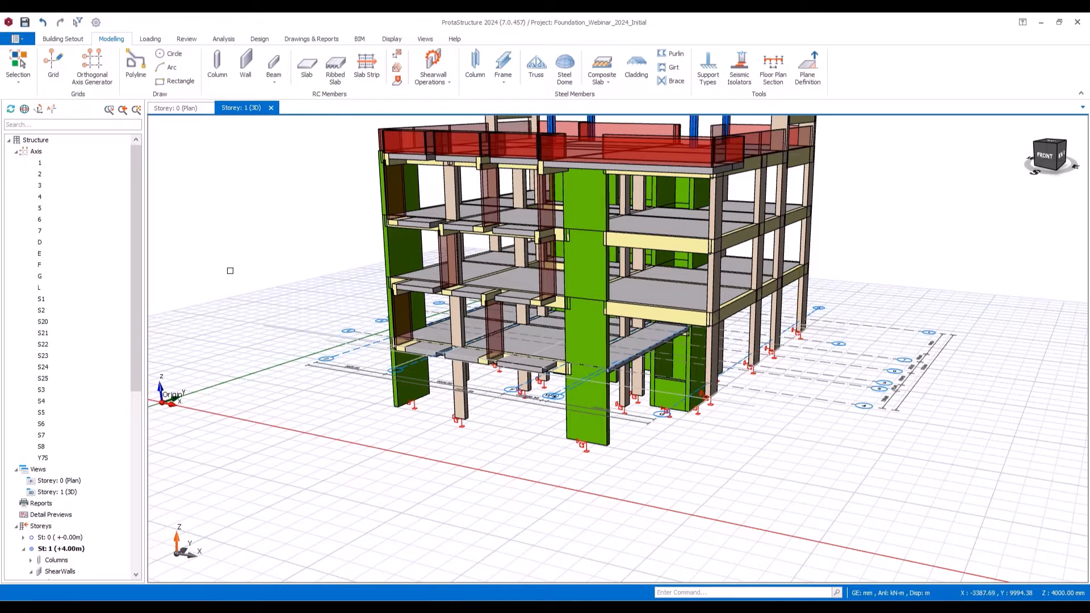
# Step: Open the Storey 0 plan and start a foundation beam with width b 400 mm and depth h 800 mm
pyautogui.doubleClick(57, 481)
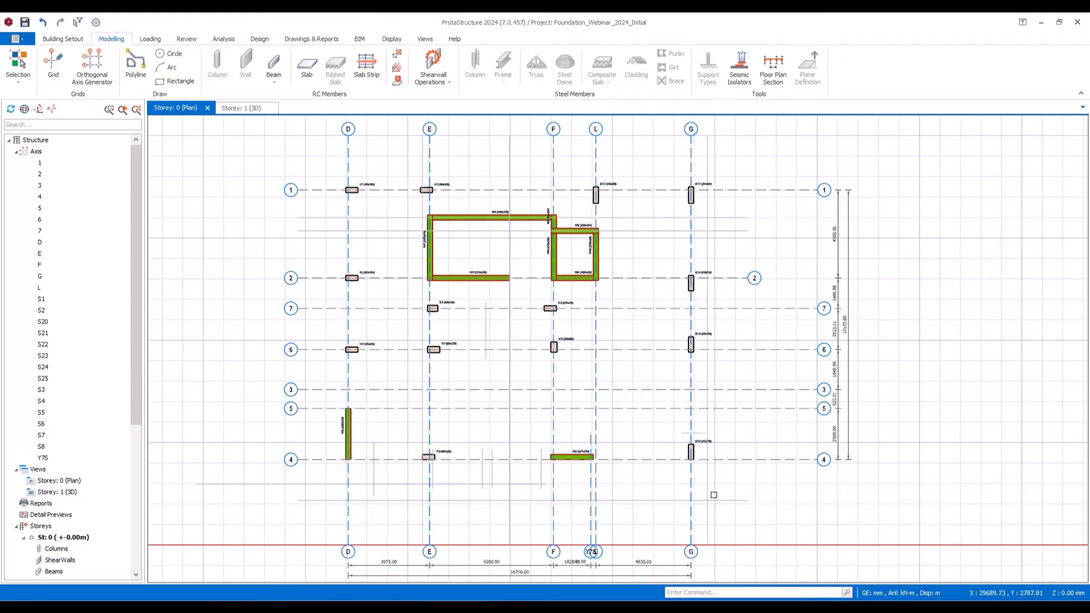
pyautogui.moveTo(707, 489)
pyautogui.scroll(2, 708, 472)
pyautogui.moveTo(770, 369); pyautogui.dragTo(721, 371, button='middle')
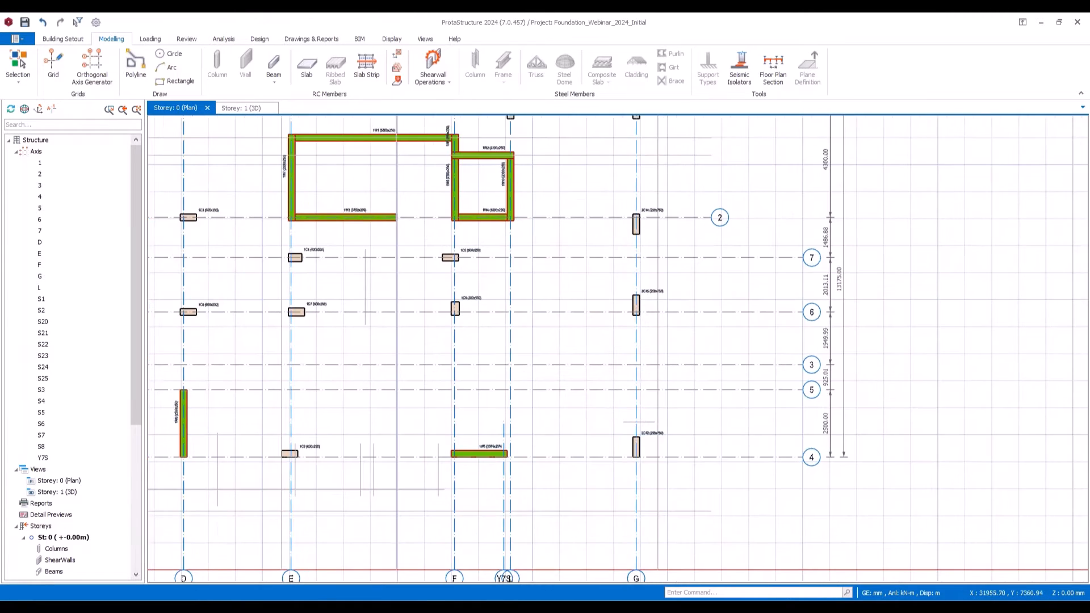
pyautogui.scroll(1, 636, 454)
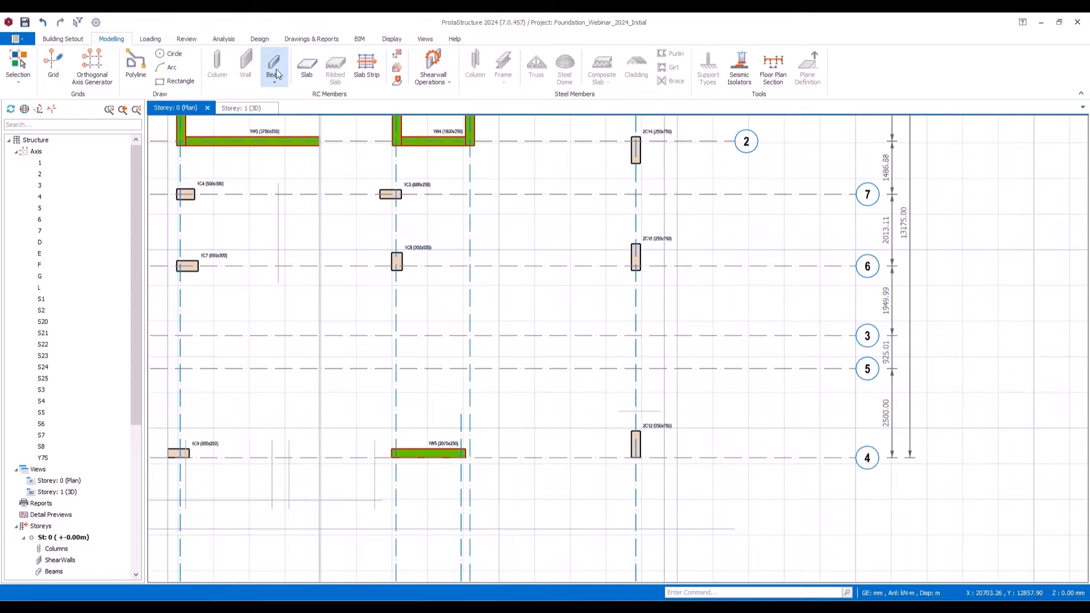
pyautogui.click(278, 77)
pyautogui.click(277, 82)
pyautogui.click(329, 93)
pyautogui.doubleClick(820, 234)
pyautogui.write('400.0')
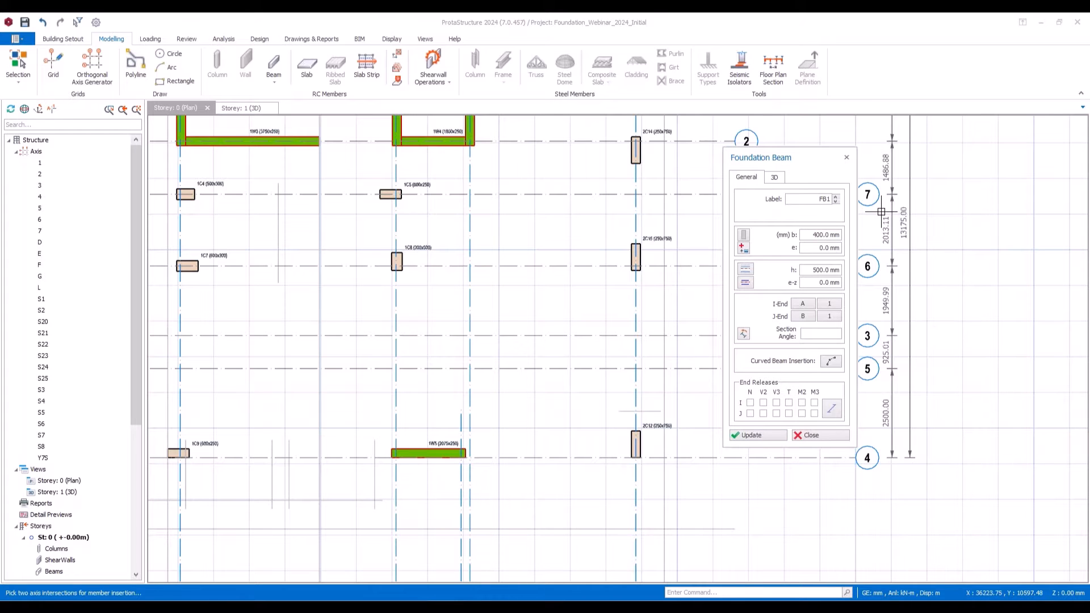
pyautogui.doubleClick(806, 271)
pyautogui.write('800')
# Step: Insert foundation beams along axis G between axes 4 and 6, 6 and 2, and 2 and 1
pyautogui.click(636, 458)
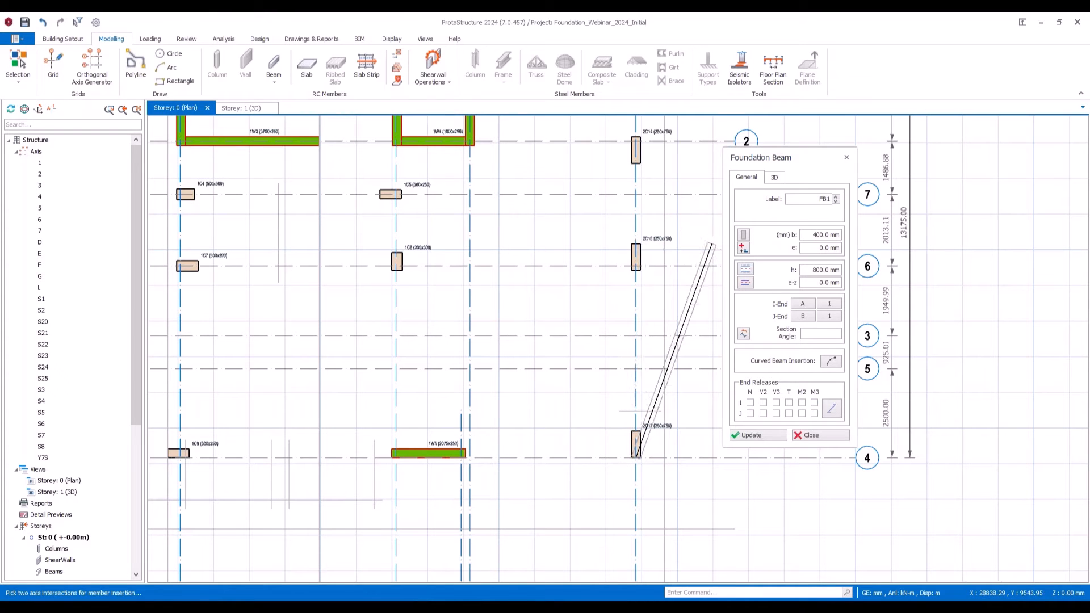
pyautogui.click(773, 178)
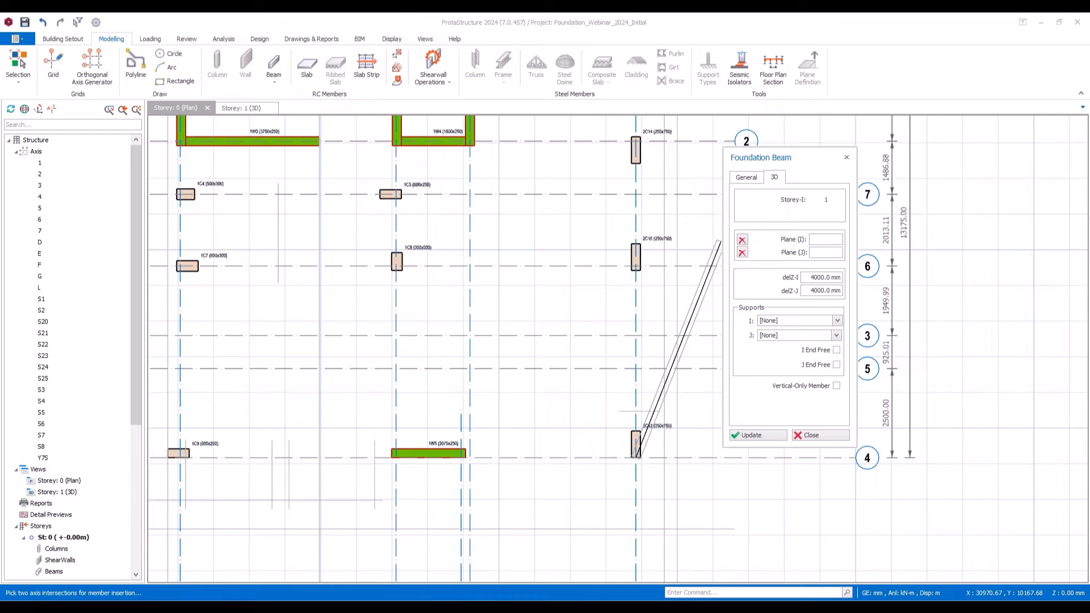
pyautogui.click(636, 266)
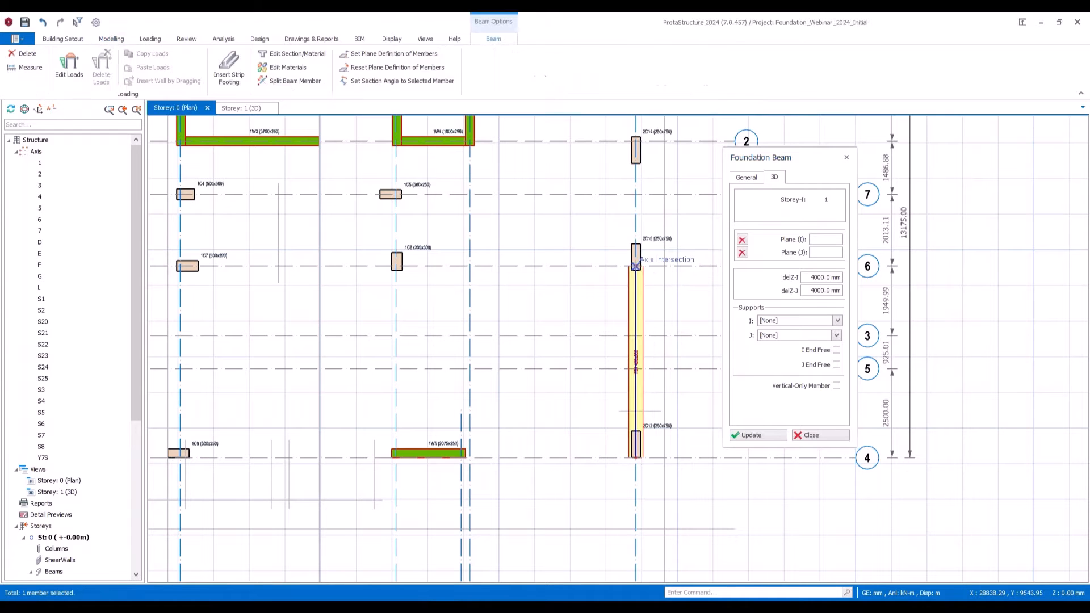
pyautogui.click(635, 266)
pyautogui.moveTo(668, 190); pyautogui.dragTo(640, 316, button='middle')
pyautogui.click(608, 272)
pyautogui.moveTo(640, 233); pyautogui.dragTo(633, 327, button='middle')
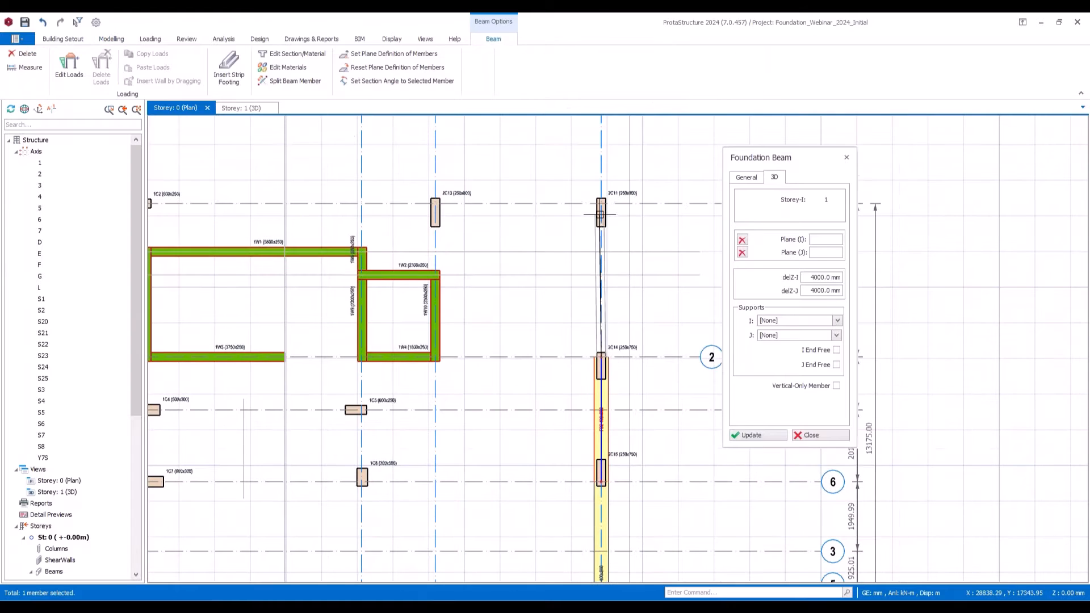
pyautogui.click(600, 213)
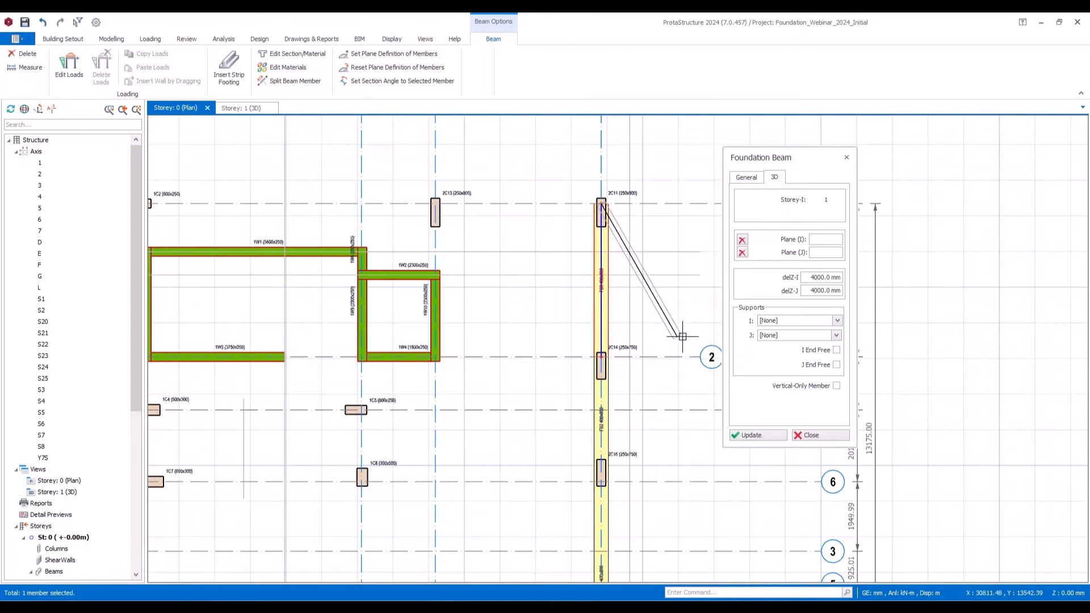
pyautogui.press('Escape')
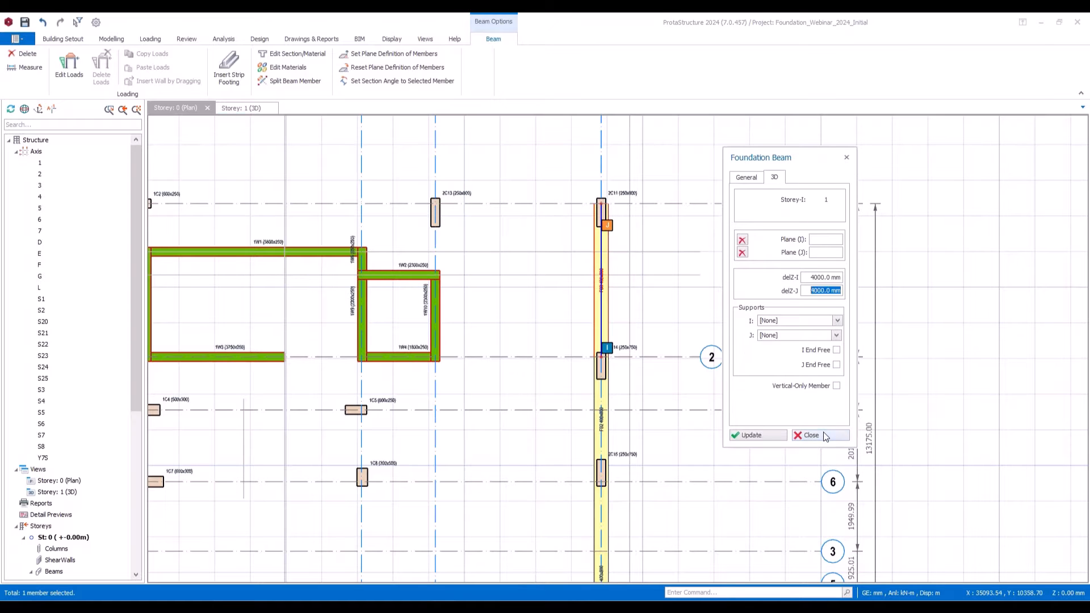
pyautogui.click(823, 434)
# Step: Examine the foundation beams on axis G in the Storey 0 plan and in the Storey 1 3D view
pyautogui.moveTo(635, 431); pyautogui.dragTo(650, 362, button='middle')
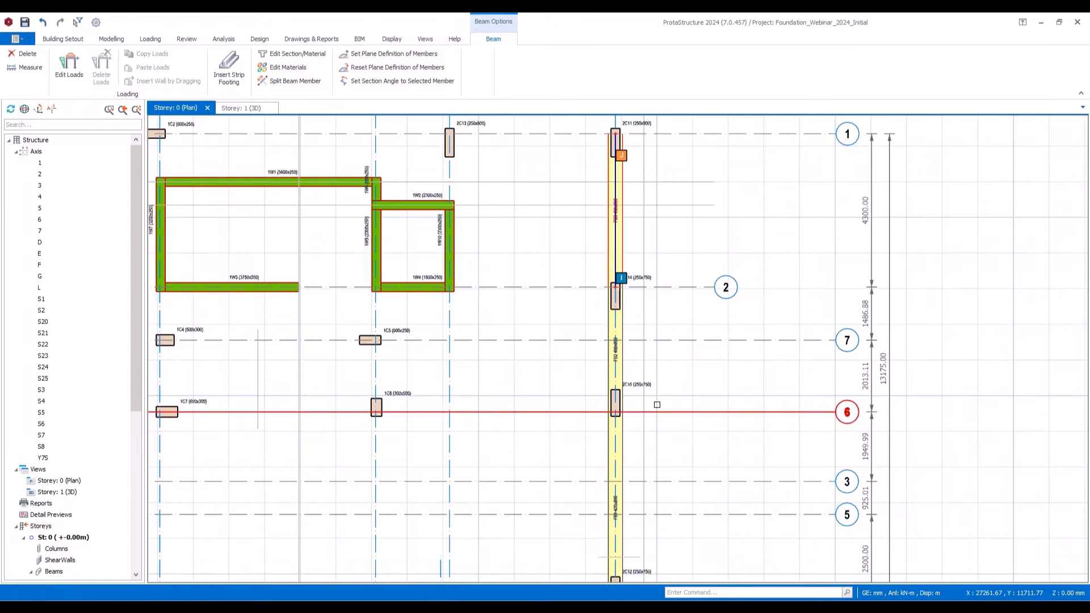
pyautogui.click(607, 398)
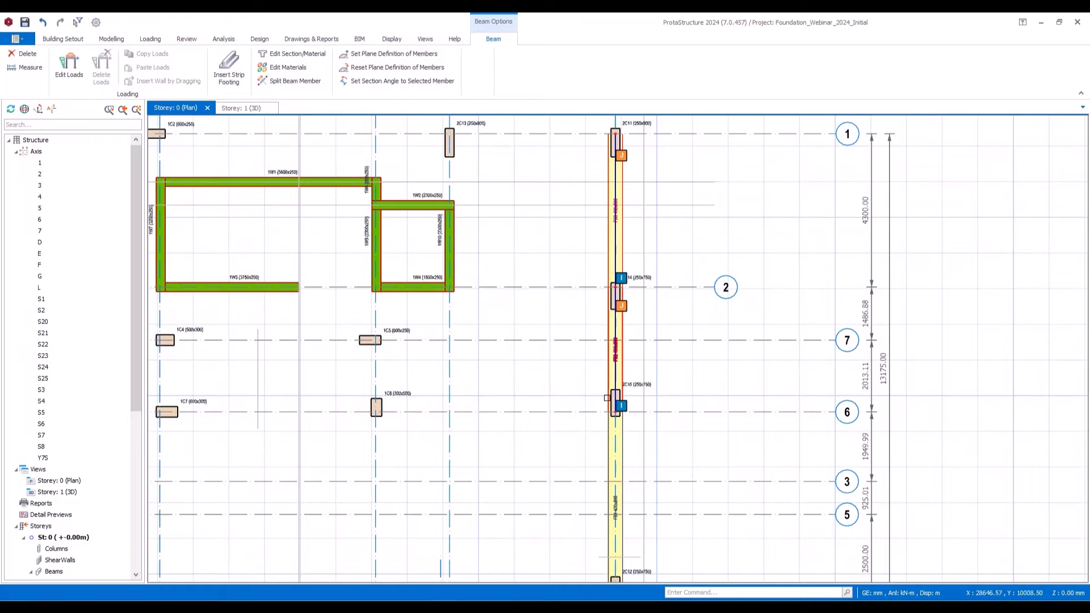
pyautogui.moveTo(623, 365)
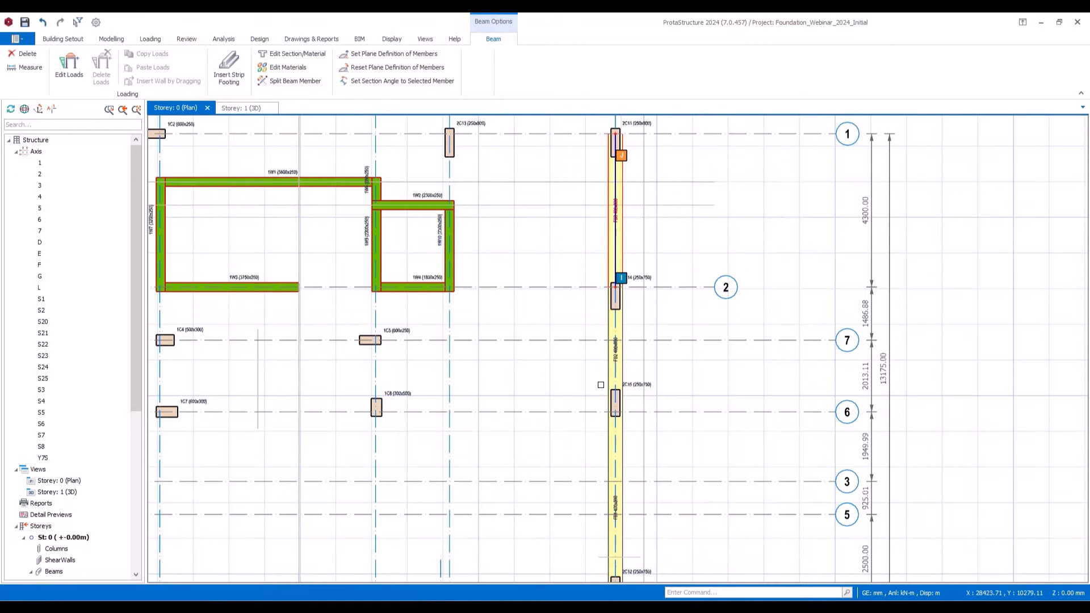
pyautogui.scroll(-3, 623, 362)
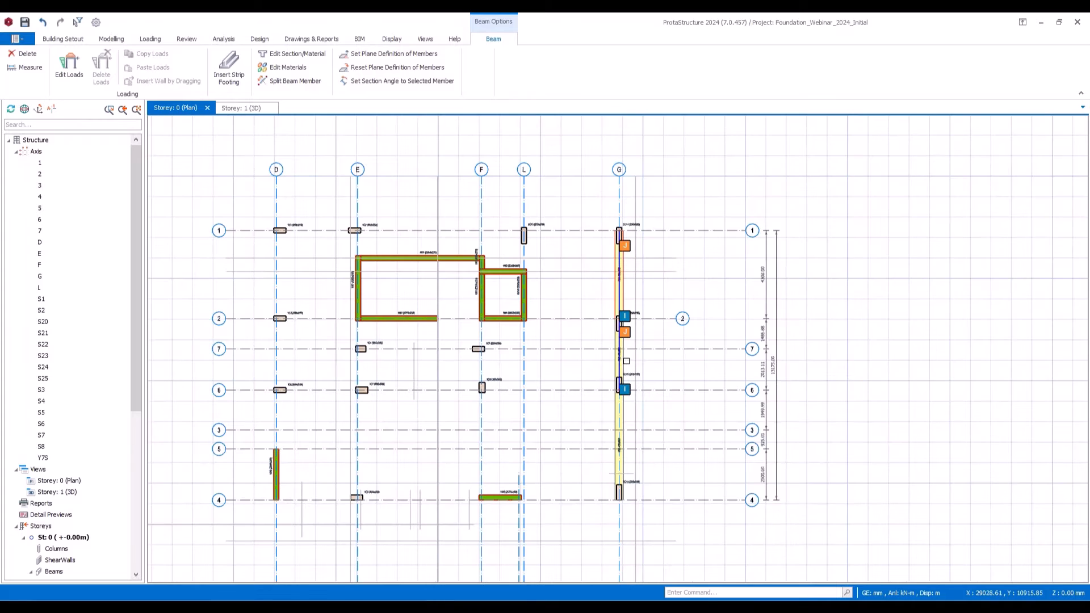
pyautogui.scroll(-2, 663, 367)
pyautogui.moveTo(666, 424); pyautogui.dragTo(669, 414, button='middle')
pyautogui.press('Escape')
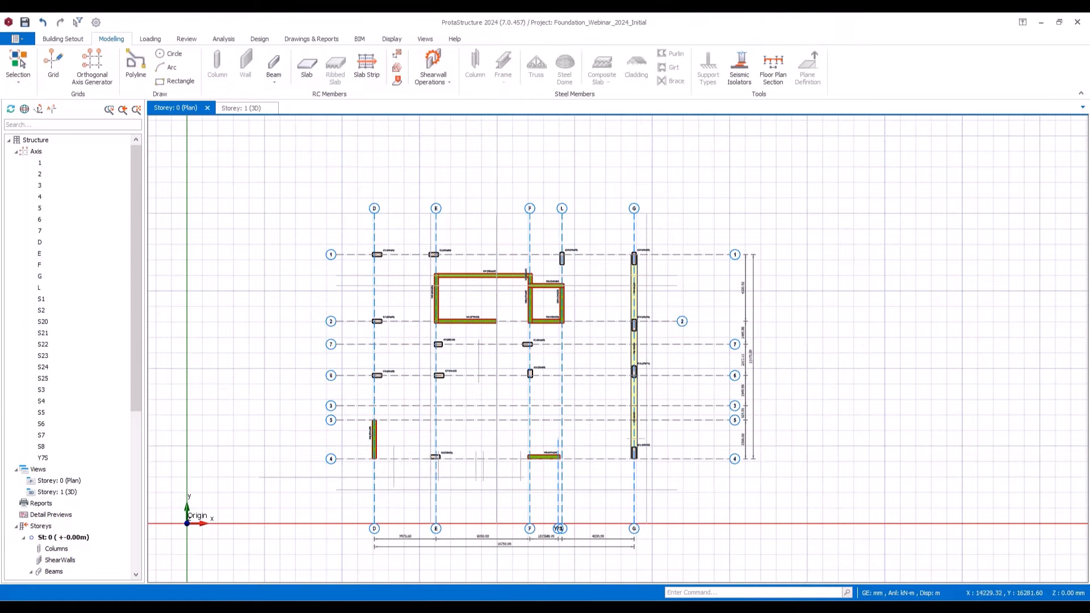
pyautogui.click(252, 108)
pyautogui.moveTo(961, 417)
pyautogui.mouseDown(button='middle')
pyautogui.moveTo(932, 431)
pyautogui.moveTo(957, 394)
pyautogui.moveTo(978, 414)
pyautogui.moveTo(874, 411)
pyautogui.moveTo(868, 331)
pyautogui.moveTo(883, 369)
pyautogui.moveTo(908, 364)
pyautogui.moveTo(893, 333)
pyautogui.moveTo(921, 330)
pyautogui.moveTo(800, 343)
pyautogui.moveTo(840, 359)
pyautogui.mouseUp(button='middle')
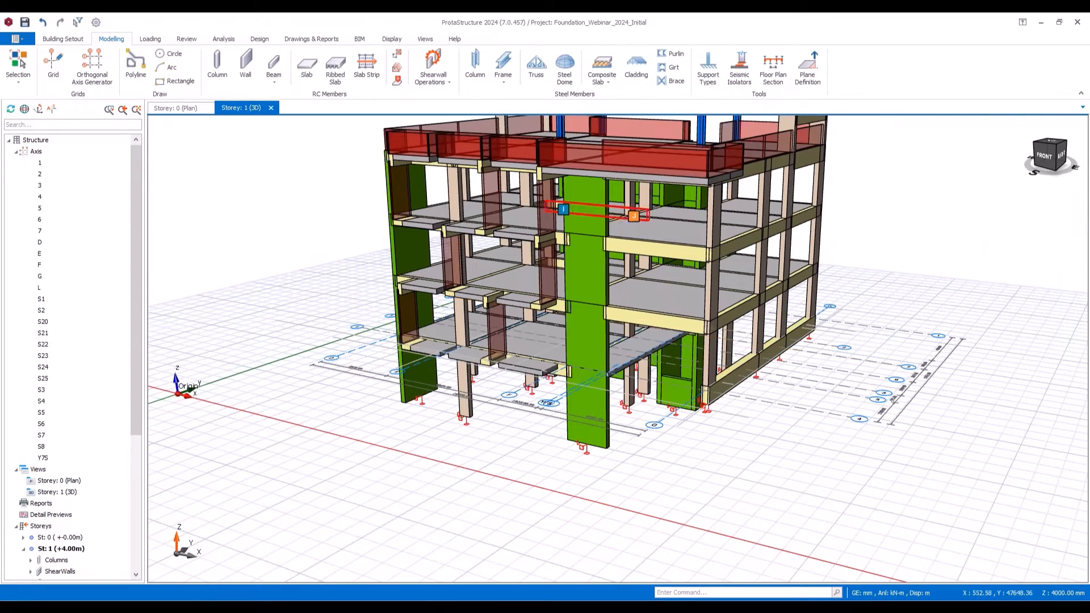
# Step: Run the building analysis with all batch design options cleared, and close the analysis dialog when it finishes
pyautogui.click(223, 38)
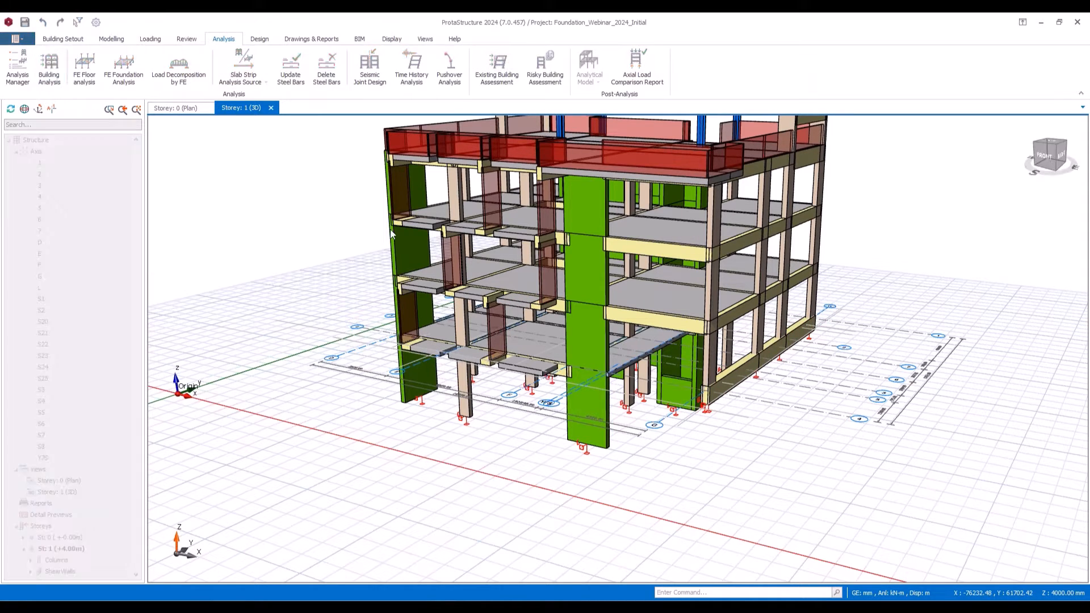
pyautogui.click(511, 133)
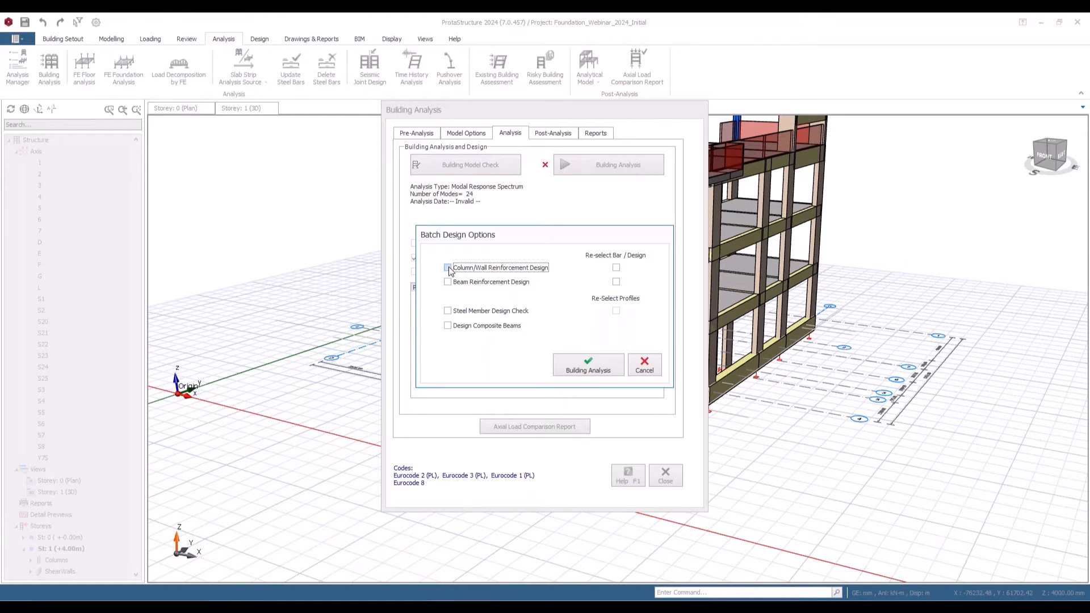
pyautogui.click(448, 282)
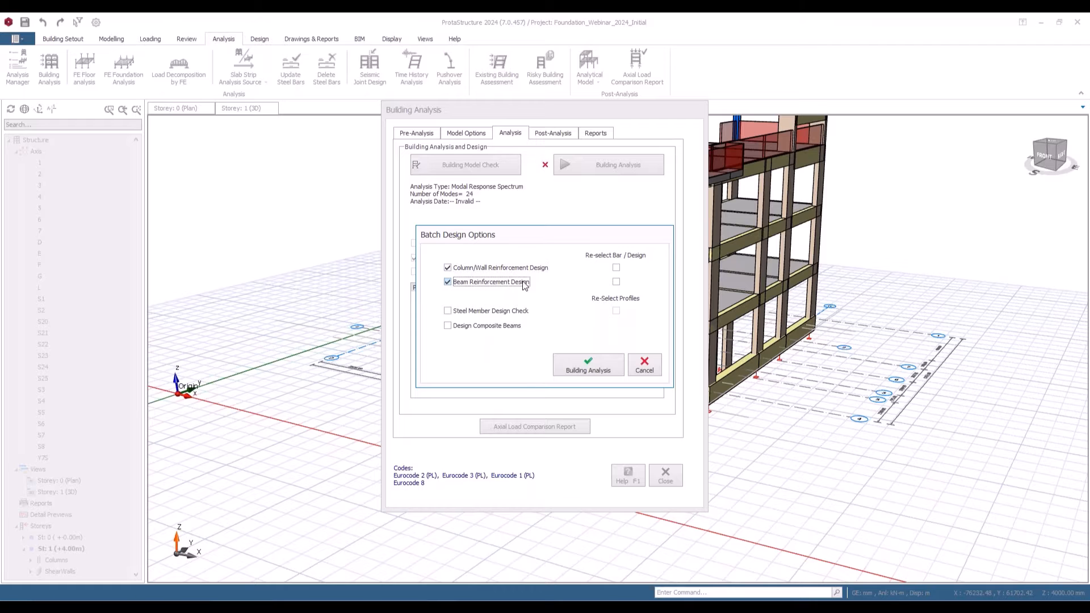
pyautogui.click(616, 267)
pyautogui.click(458, 284)
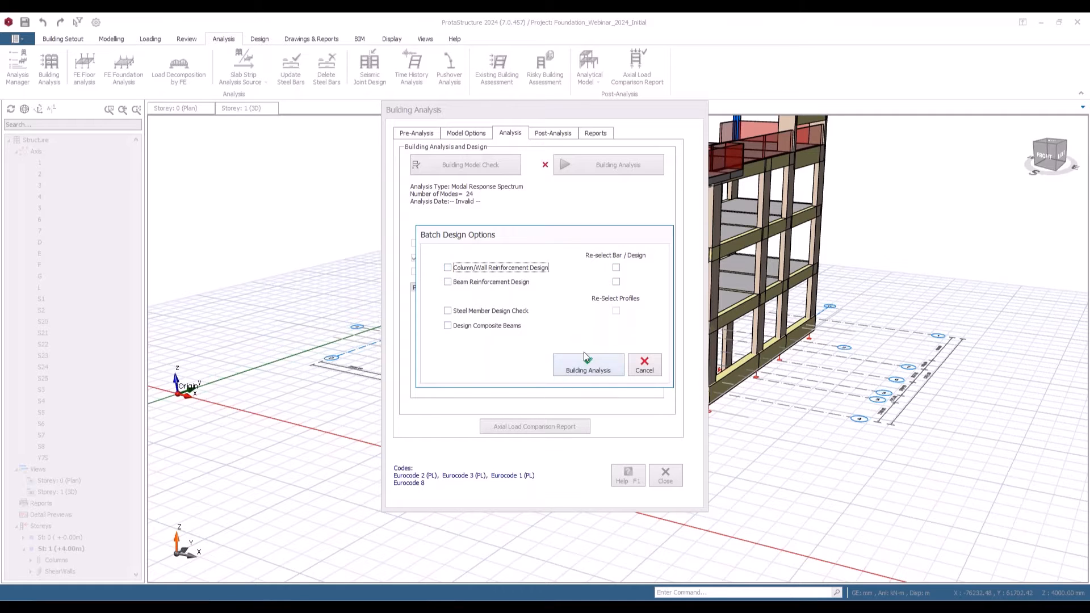
pyautogui.click(586, 361)
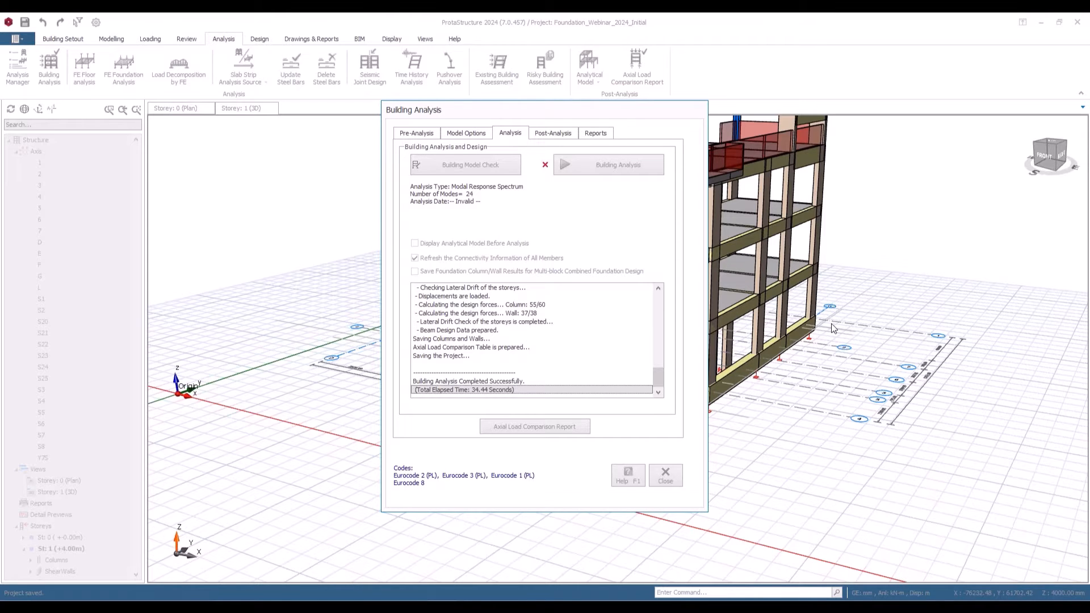
pyautogui.click(681, 457)
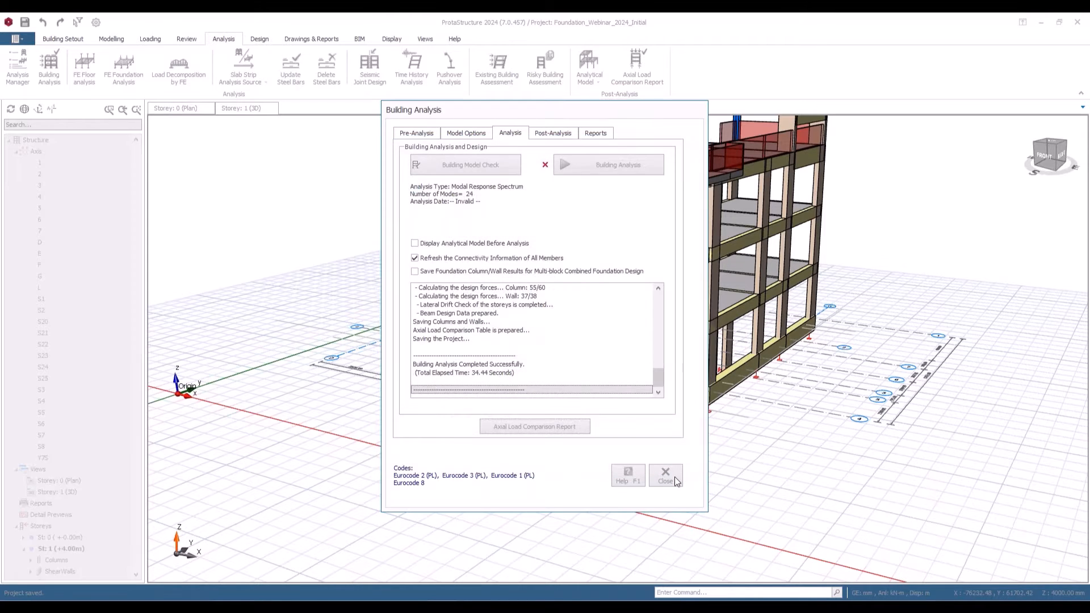
pyautogui.click(666, 477)
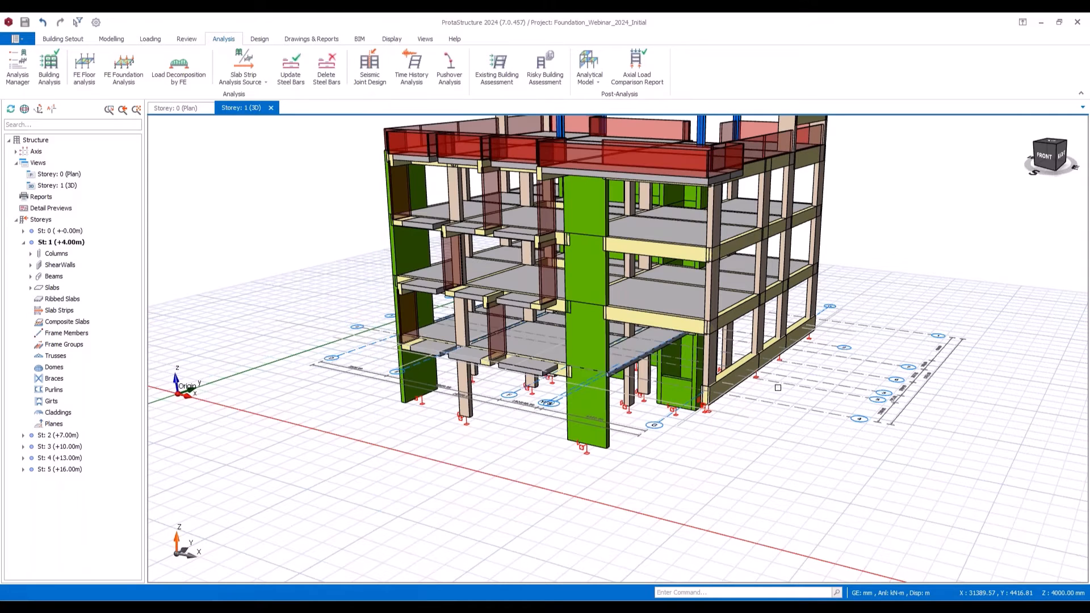
# Step: In the Storey 0 plan, select the three foundation beams on axis G and start inserting a strip footing under them
pyautogui.click(175, 108)
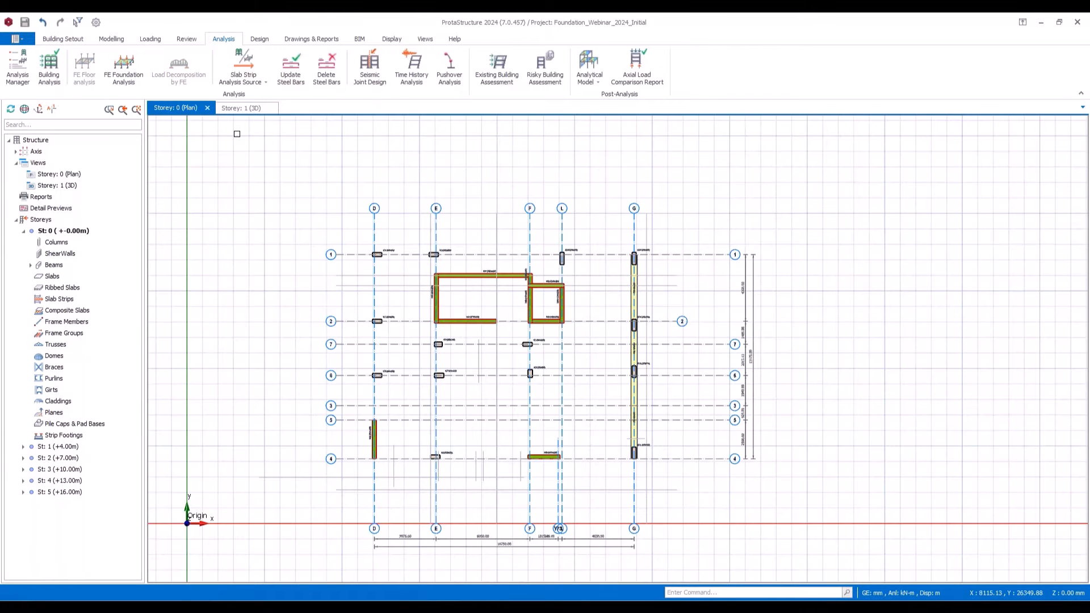
pyautogui.scroll(5, 634, 398)
pyautogui.click(554, 298)
pyautogui.scroll(3, 601, 457)
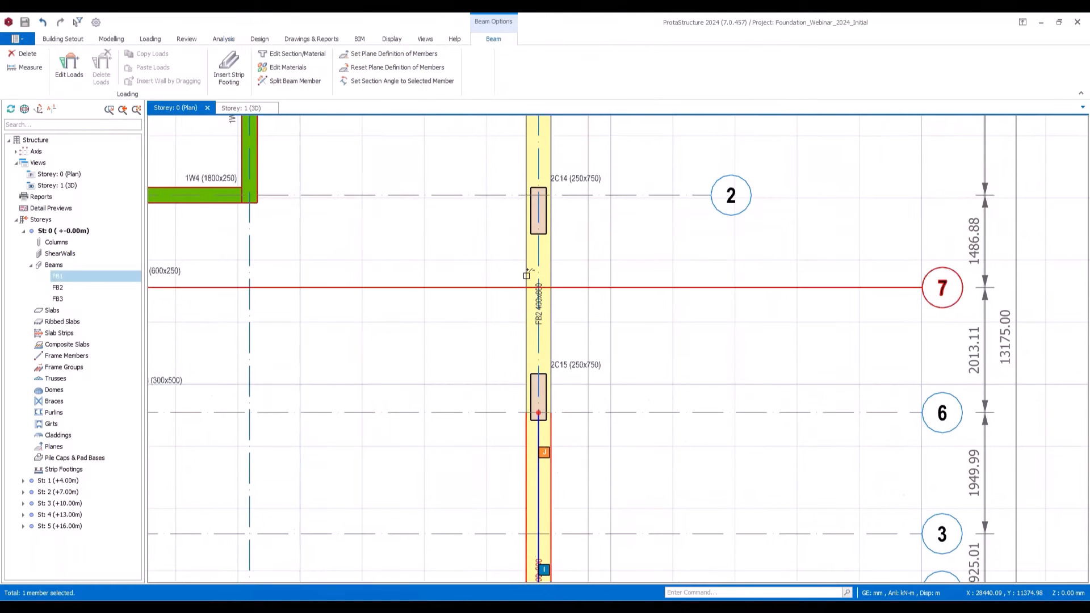
pyautogui.click(548, 258)
pyautogui.click(558, 137)
pyautogui.scroll(-3, 559, 214)
pyautogui.scroll(-4, 584, 309)
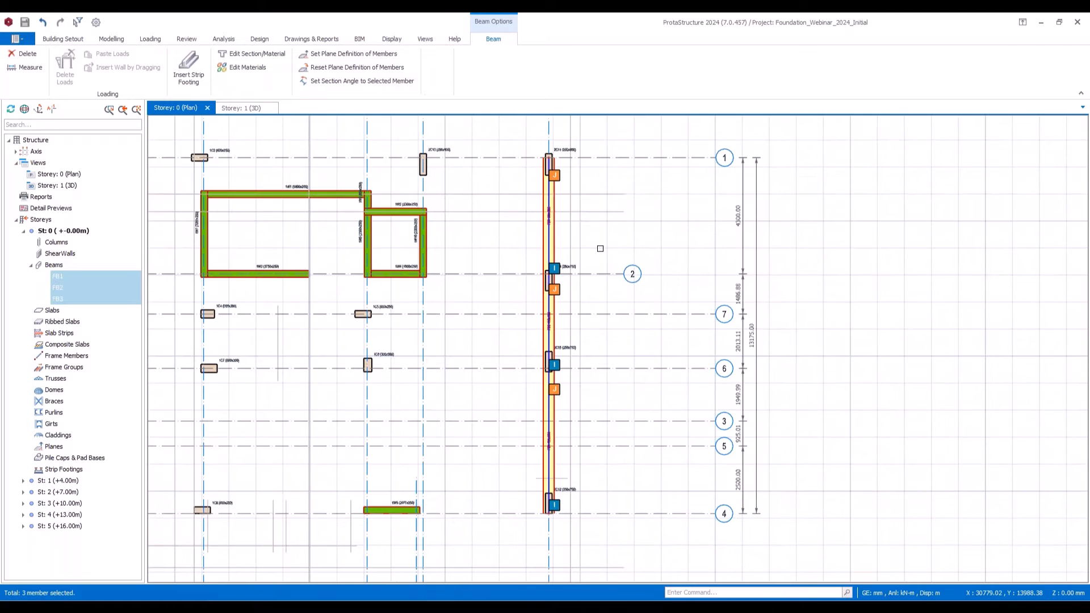
pyautogui.rightClick(598, 252)
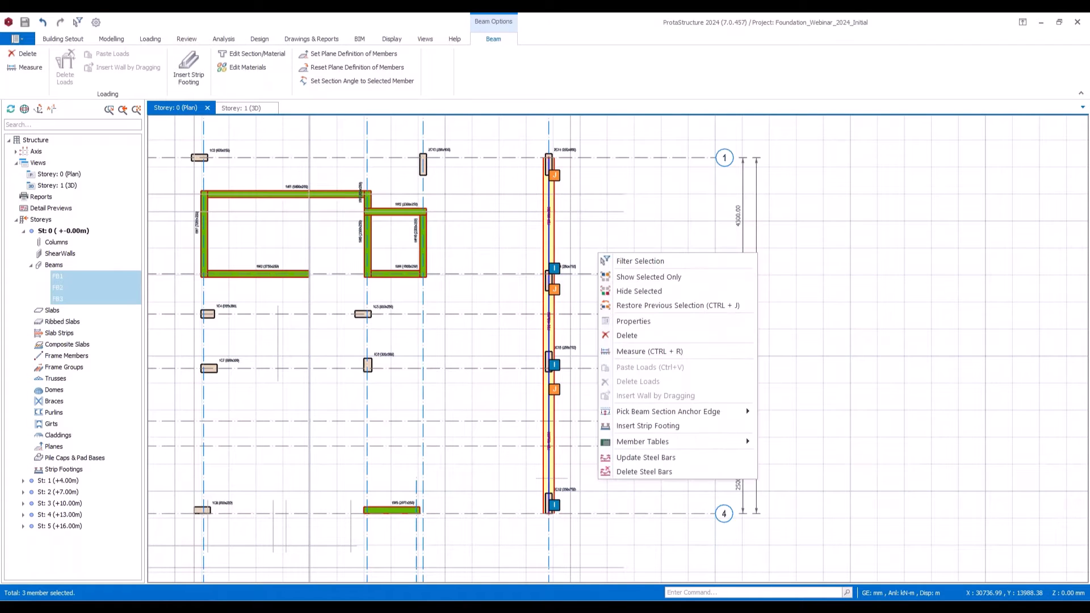
pyautogui.click(699, 426)
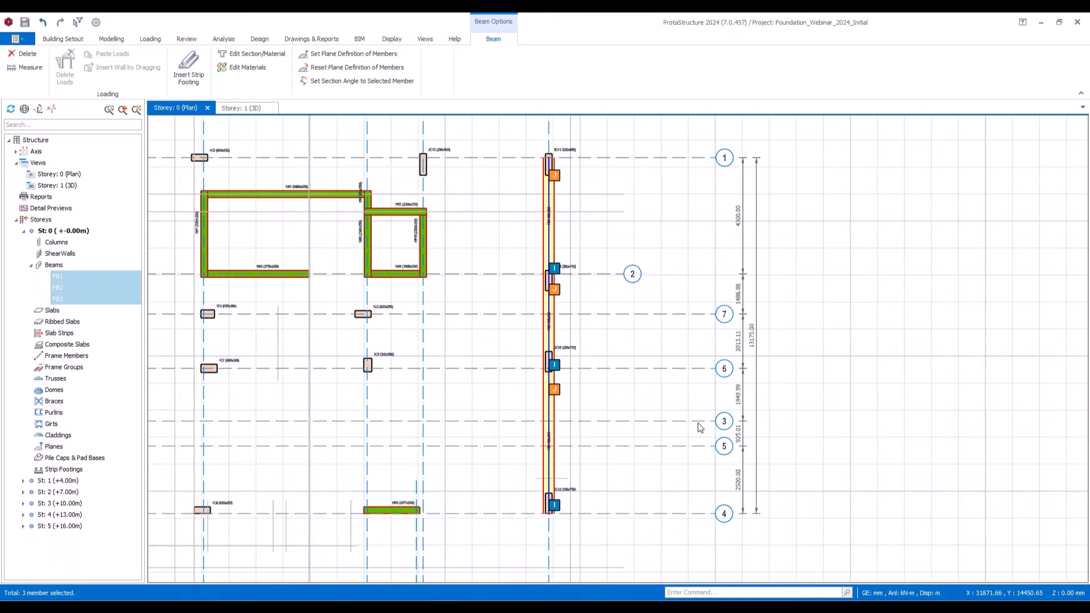
# Step: Enable Design Envelope for strip footing G and look through the available load combinations, keeping G+Q
pyautogui.moveTo(617, 125); pyautogui.dragTo(798, 143)
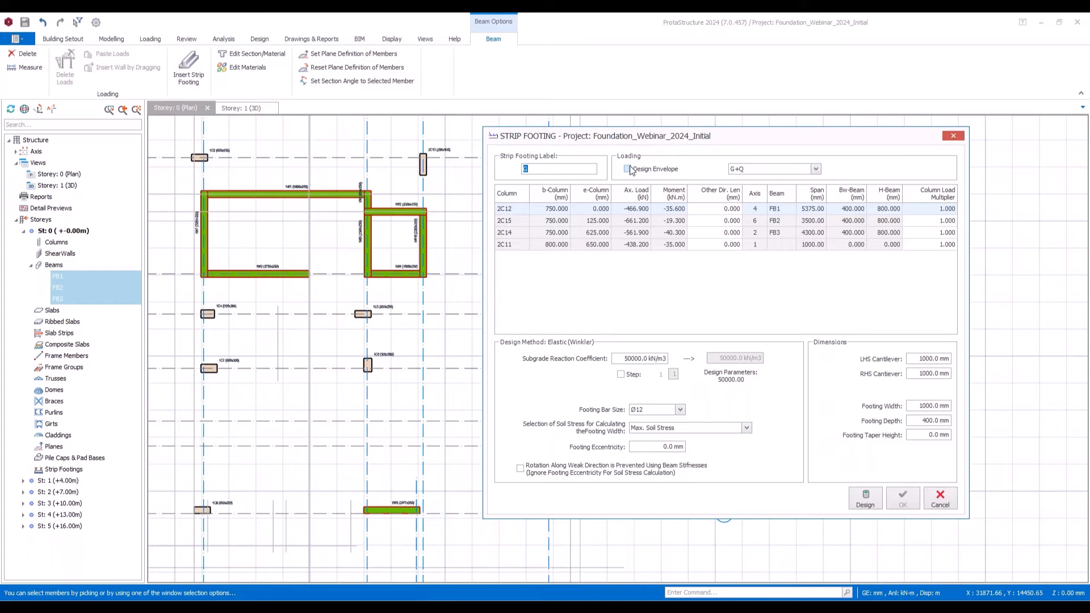
pyautogui.click(627, 172)
pyautogui.click(627, 170)
pyautogui.click(659, 170)
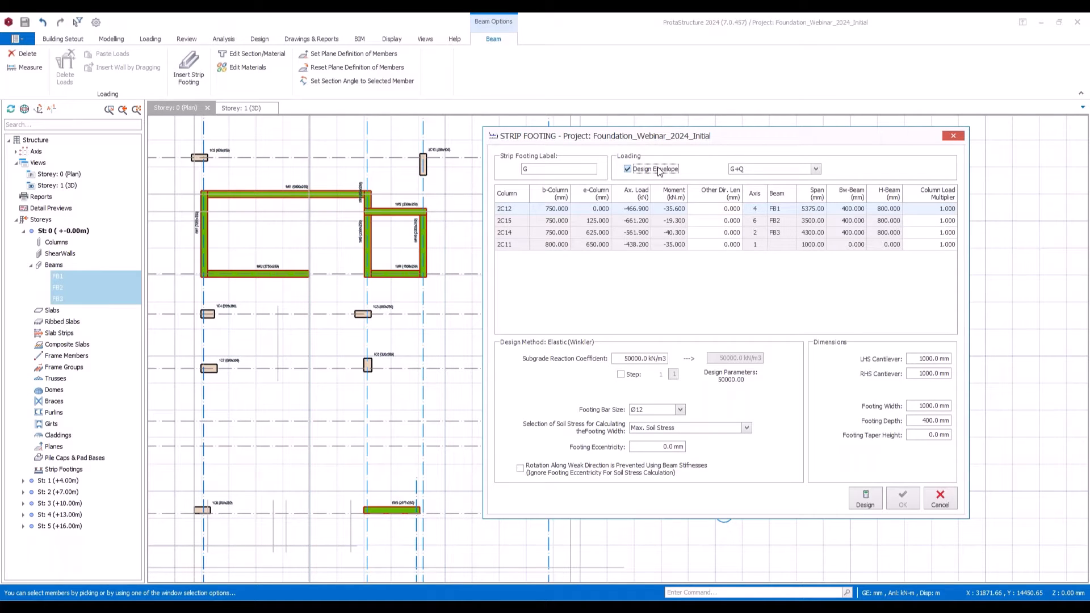
pyautogui.click(757, 171)
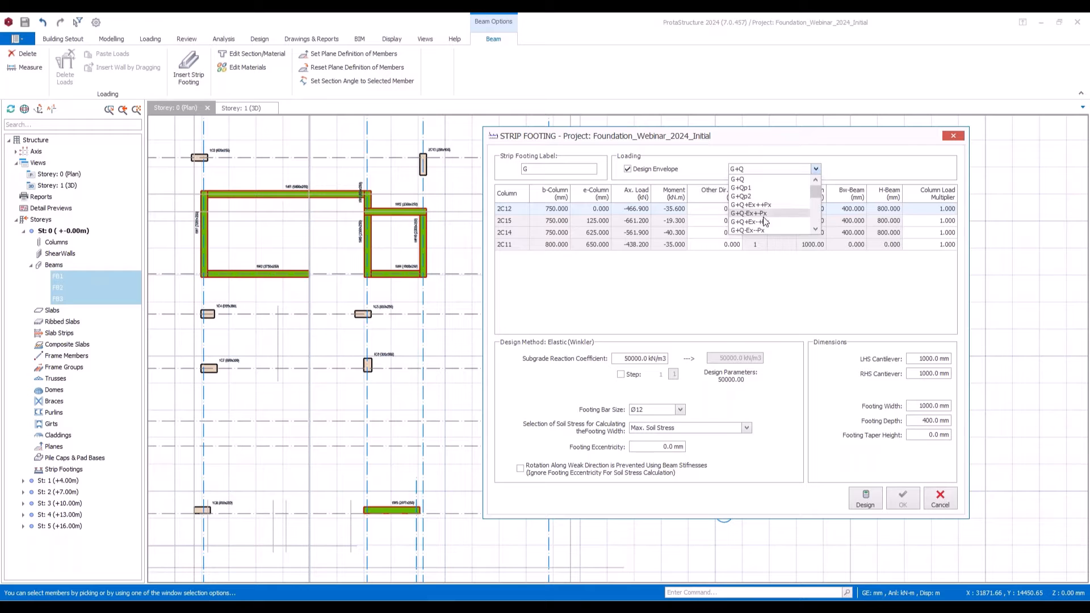
pyautogui.click(708, 160)
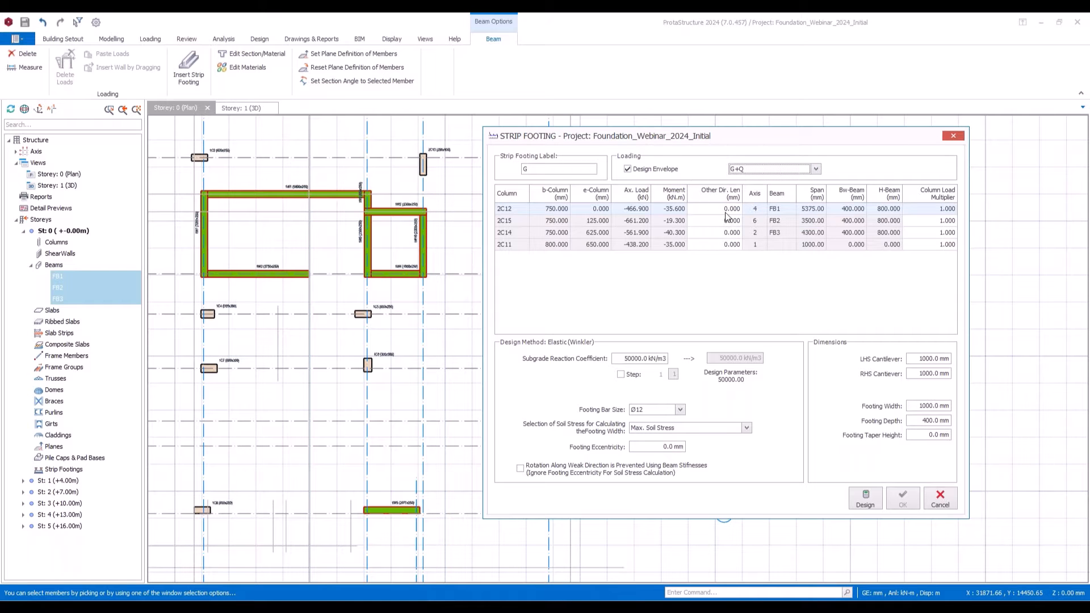
# Step: Check the footing columns' Other Dir. Len values and the subgrade reaction coefficient against the plan
pyautogui.moveTo(691, 132); pyautogui.dragTo(76, 216)
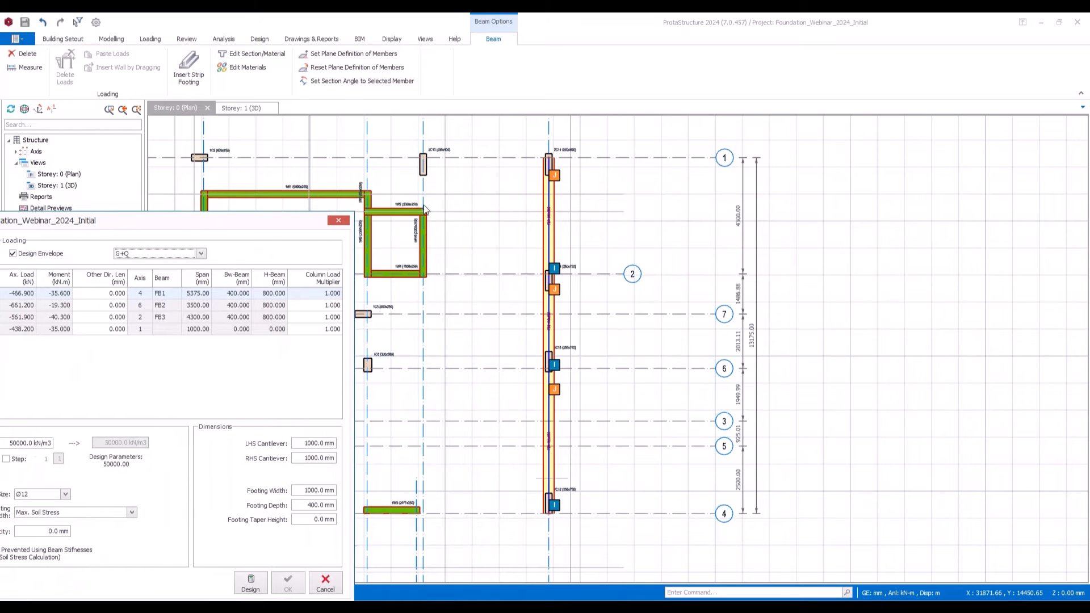
pyautogui.moveTo(235, 224); pyautogui.dragTo(684, 193)
pyautogui.click(474, 275)
pyautogui.click(476, 286)
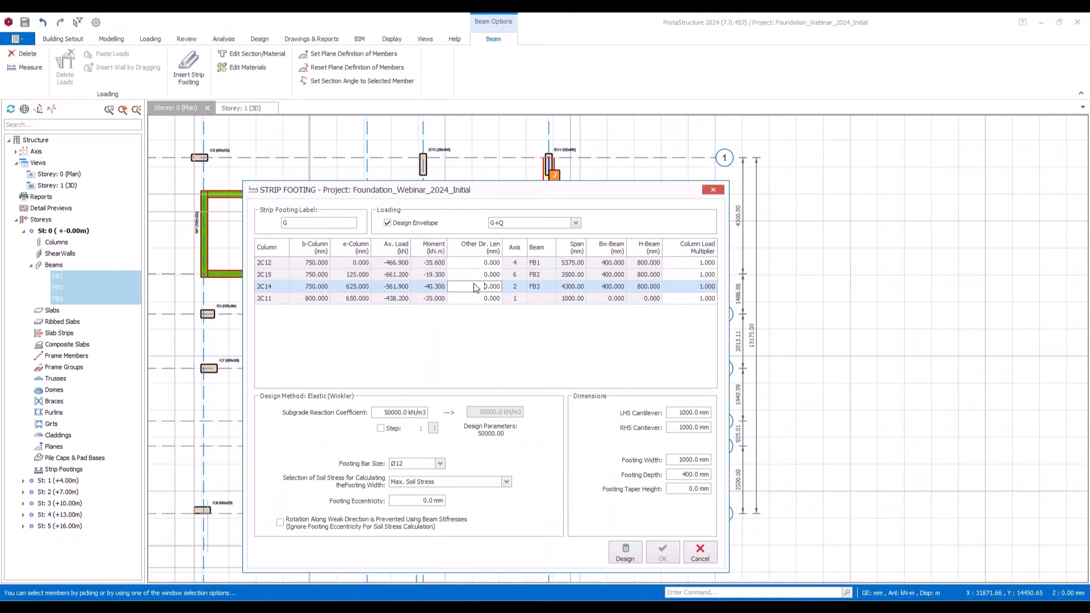
pyautogui.click(479, 298)
pyautogui.moveTo(578, 191)
pyautogui.mouseDown()
pyautogui.moveTo(302, 128)
pyautogui.moveTo(585, 203)
pyautogui.mouseUp()
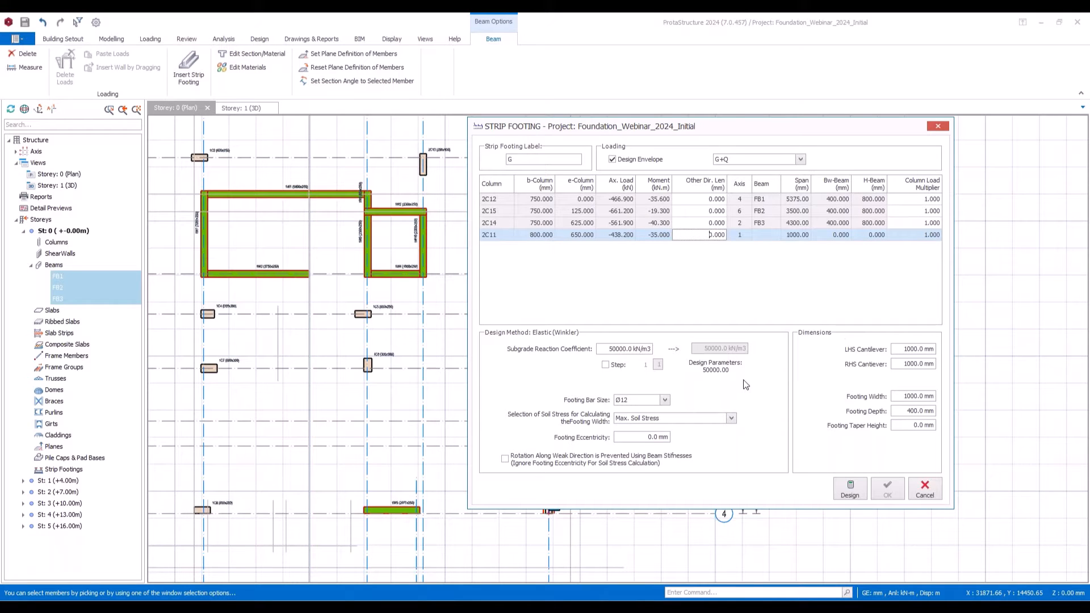
pyautogui.click(606, 348)
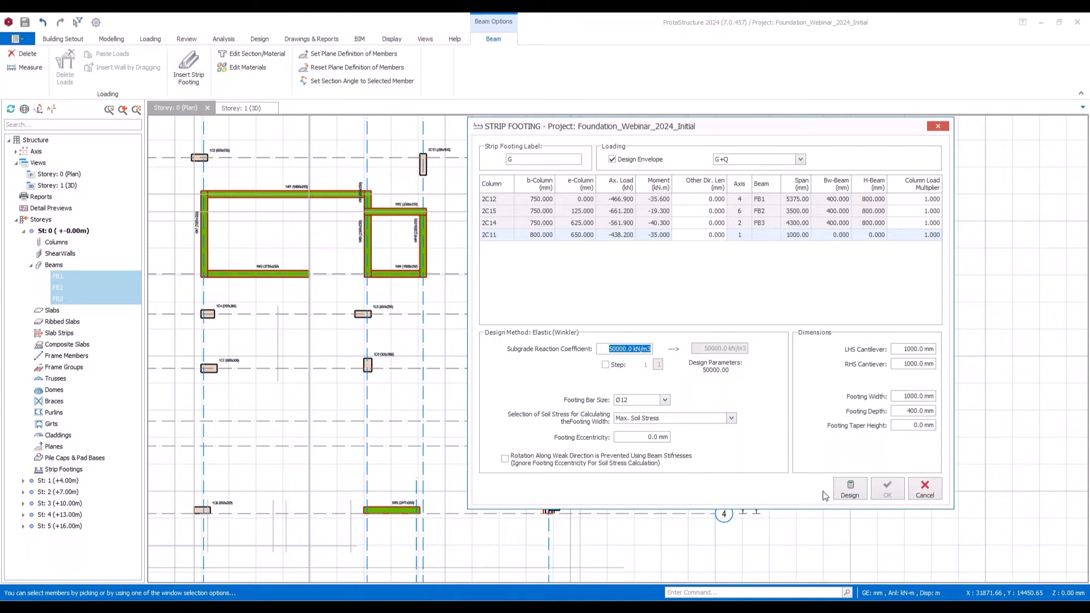
# Step: Set the strip footing depth to 500 mm and both the LHS and RHS cantilevers to 500 mm
pyautogui.click(903, 411)
pyautogui.write('50')
pyautogui.moveTo(901, 393); pyautogui.dragTo(956, 392)
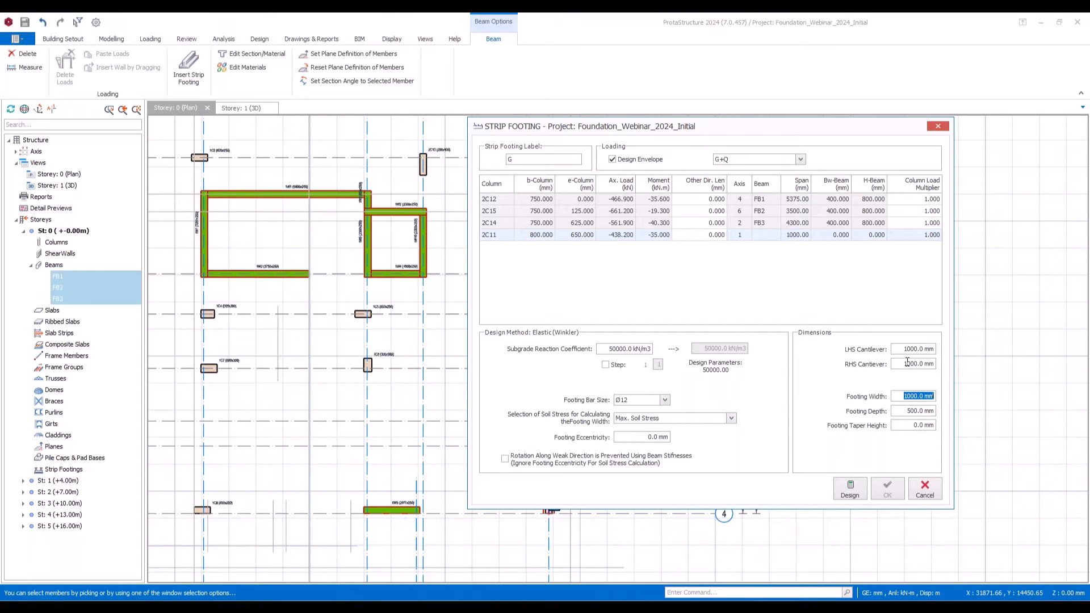
pyautogui.moveTo(903, 350); pyautogui.dragTo(997, 349)
pyautogui.write('500')
pyautogui.moveTo(900, 364); pyautogui.dragTo(1066, 379)
pyautogui.write('500')
# Step: Design the strip footing, review its shear and moment diagrams, and insert it on axis G using the Finite Elements Method
pyautogui.click(863, 497)
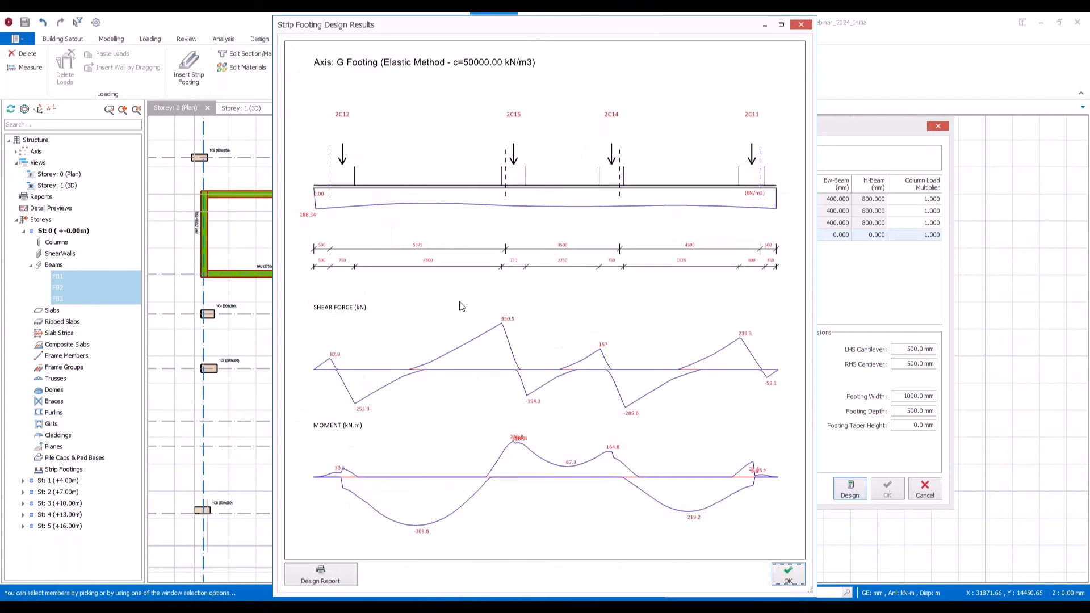
pyautogui.click(793, 574)
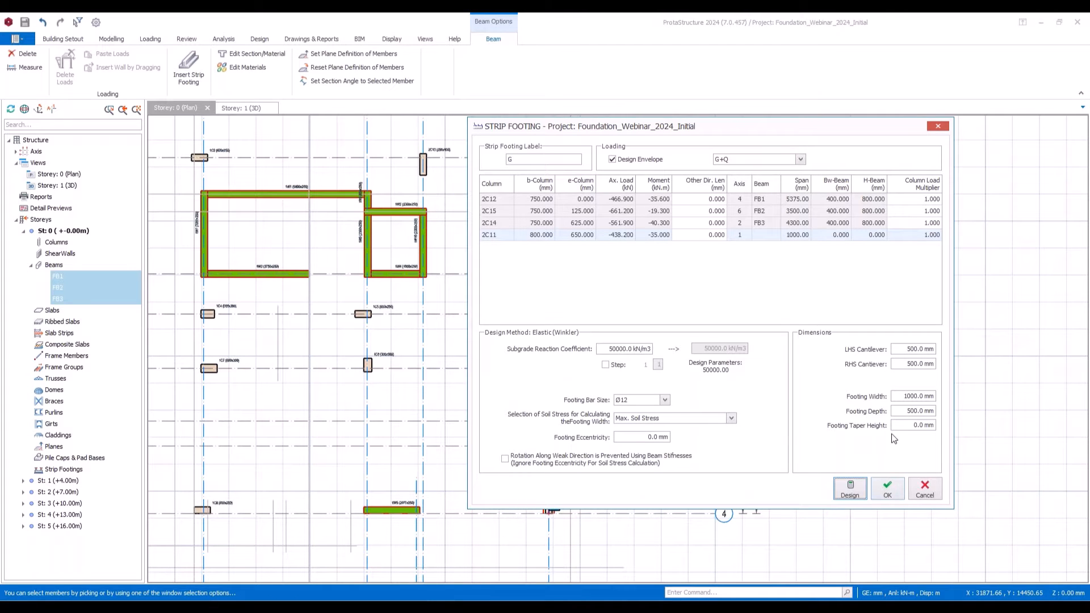
pyautogui.moveTo(903, 398); pyautogui.dragTo(933, 397)
pyautogui.click(904, 396)
pyautogui.click(877, 493)
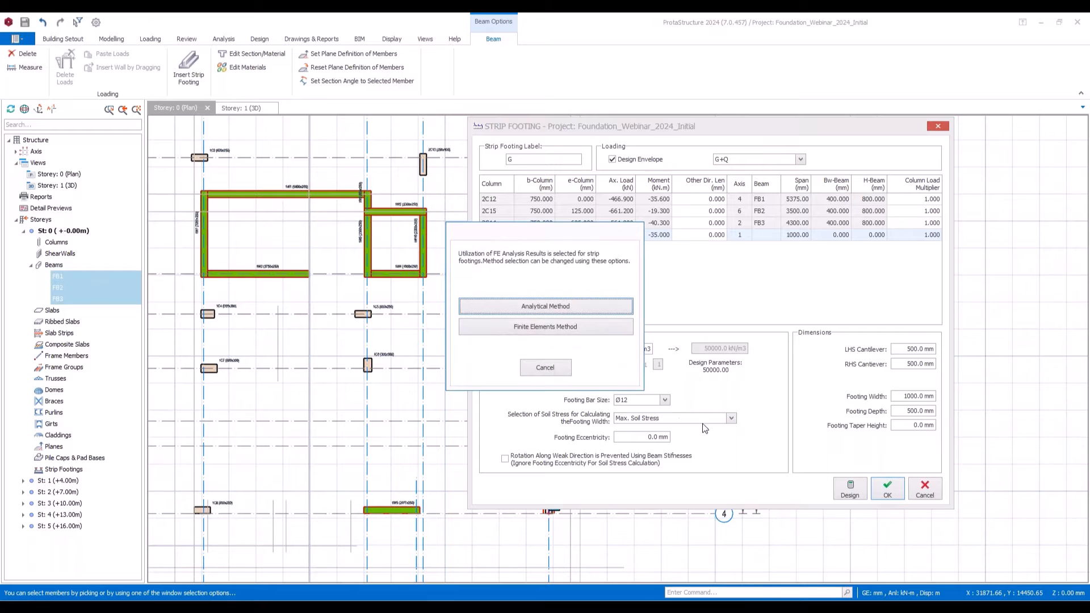
pyautogui.click(574, 329)
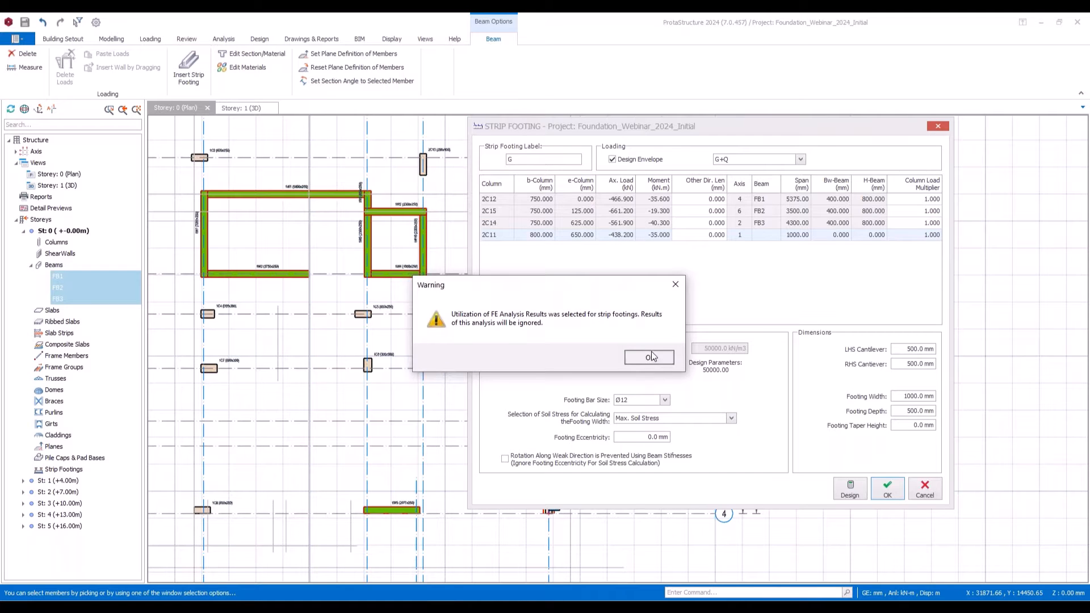
pyautogui.click(650, 357)
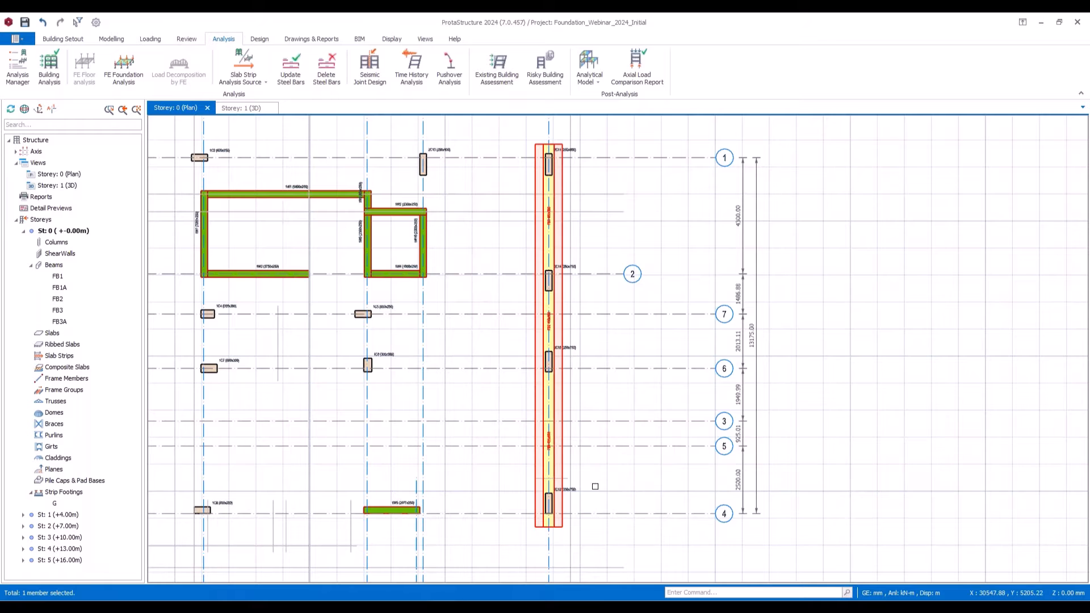
# Step: Examine the strip footing on axis G in the Storey 0 plan and in the Storey 1 3D view
pyautogui.scroll(3, 676, 416)
pyautogui.moveTo(680, 380); pyautogui.dragTo(703, 463, button='middle')
pyautogui.moveTo(689, 341); pyautogui.dragTo(783, 398, button='middle')
pyautogui.click(249, 108)
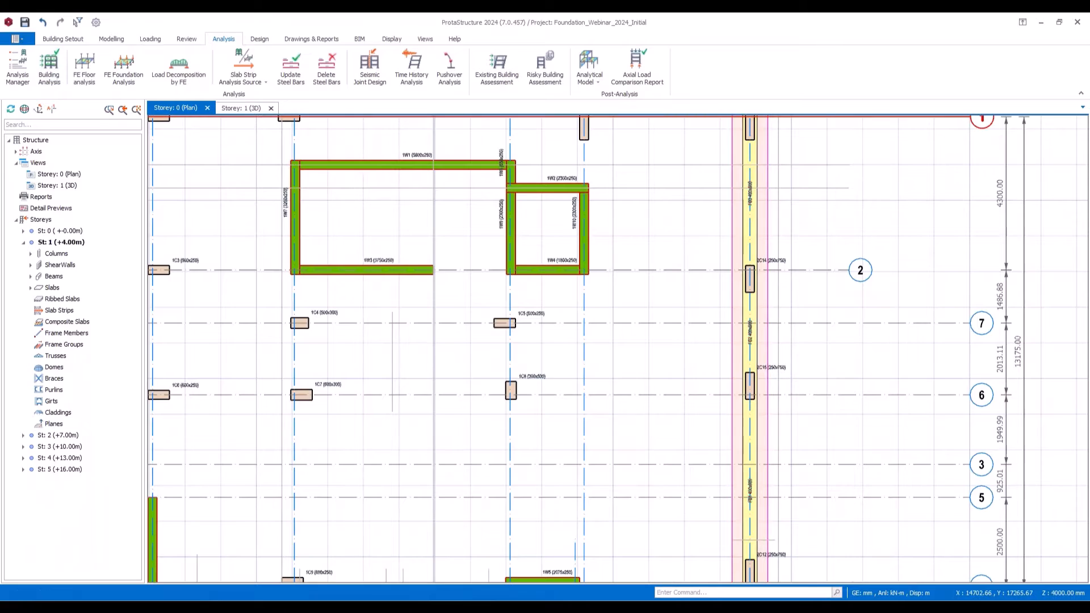
pyautogui.moveTo(860, 388); pyautogui.dragTo(723, 418, button='middle')
pyautogui.scroll(3, 800, 419)
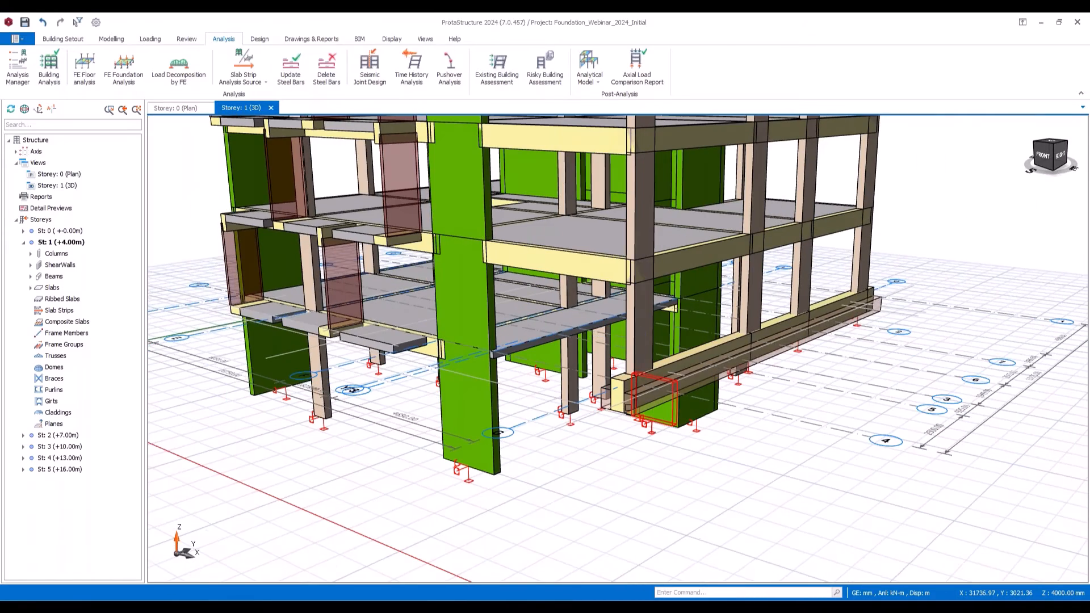
# Step: Start a foundation slab in the Storey 0 plan with thickness h 600 mm and concrete cover 50 mm
pyautogui.click(176, 108)
pyautogui.scroll(-5, 453, 331)
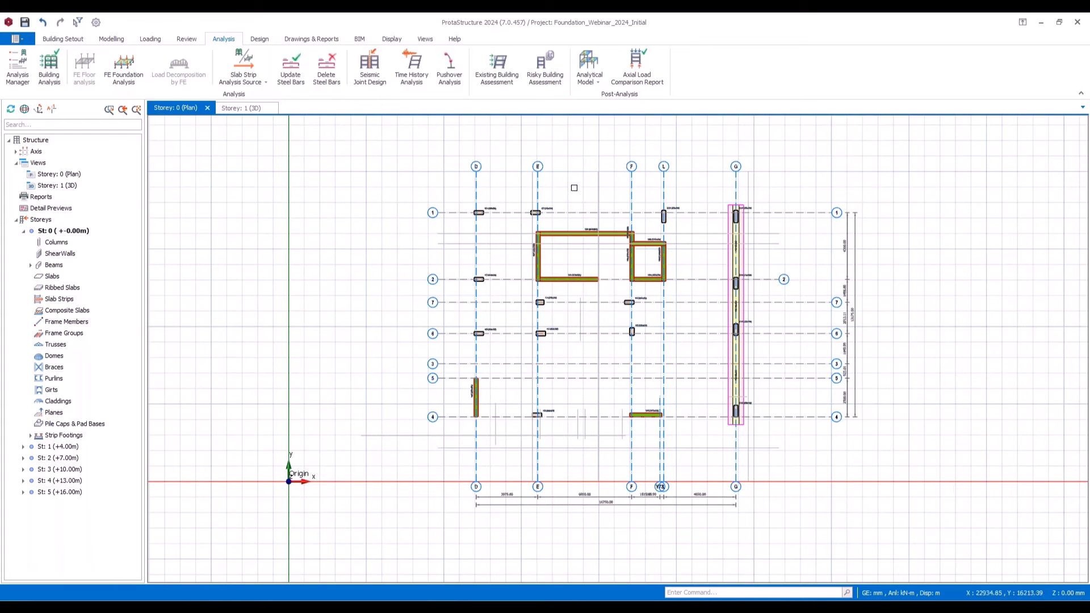
pyautogui.click(632, 331)
pyautogui.click(112, 40)
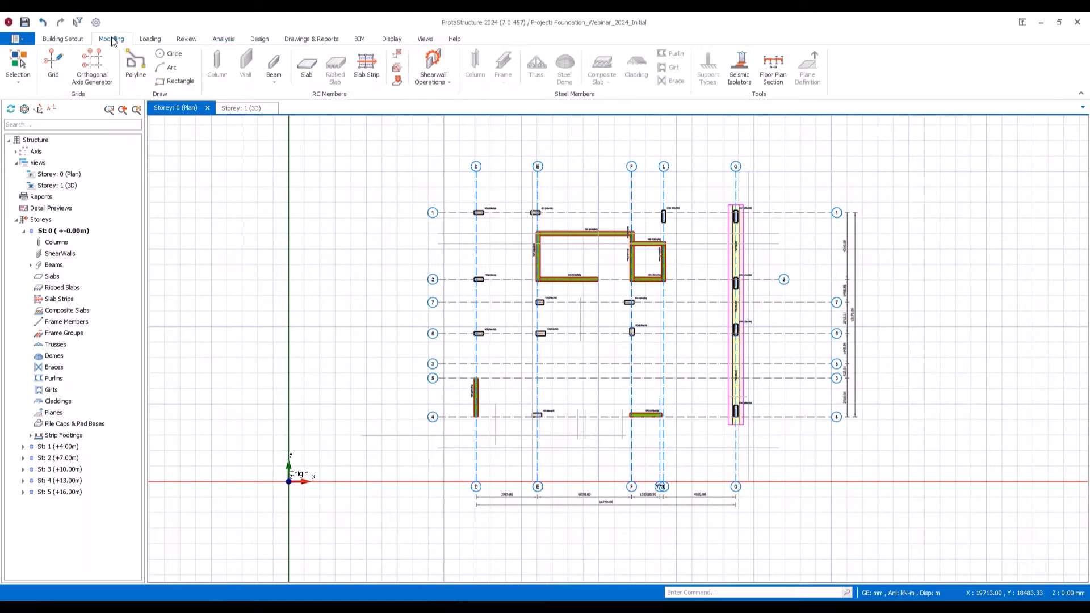
pyautogui.click(309, 68)
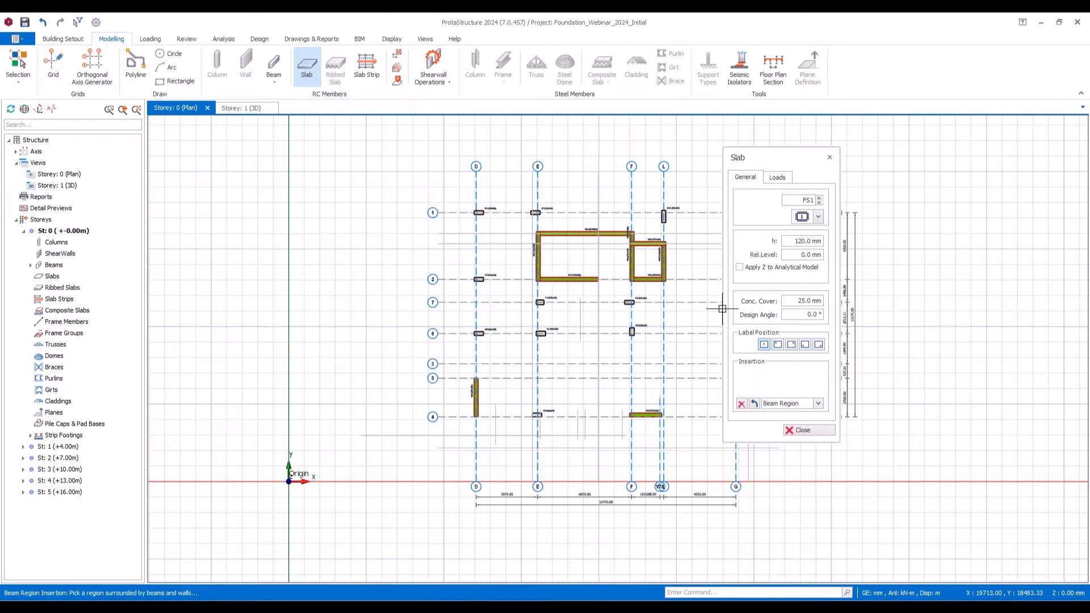
pyautogui.click(794, 241)
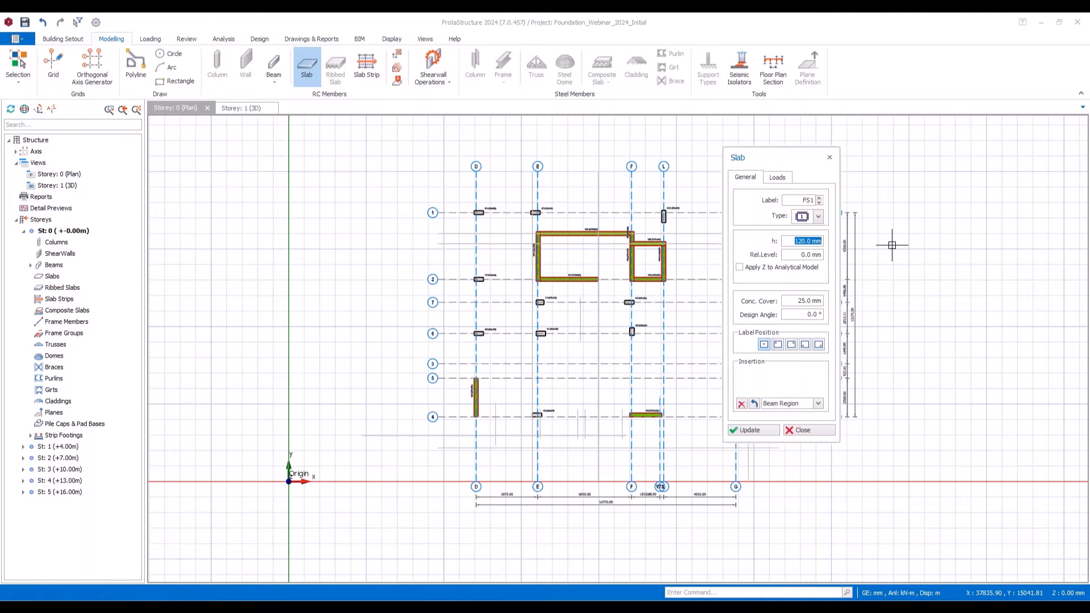
pyautogui.write('60')
pyautogui.moveTo(795, 301); pyautogui.dragTo(925, 288)
pyautogui.write('50')
# Step: Assign the Room dead load and the 2.00 Domestic / Residential Floors - max imposed load to the foundation slab
pyautogui.click(780, 177)
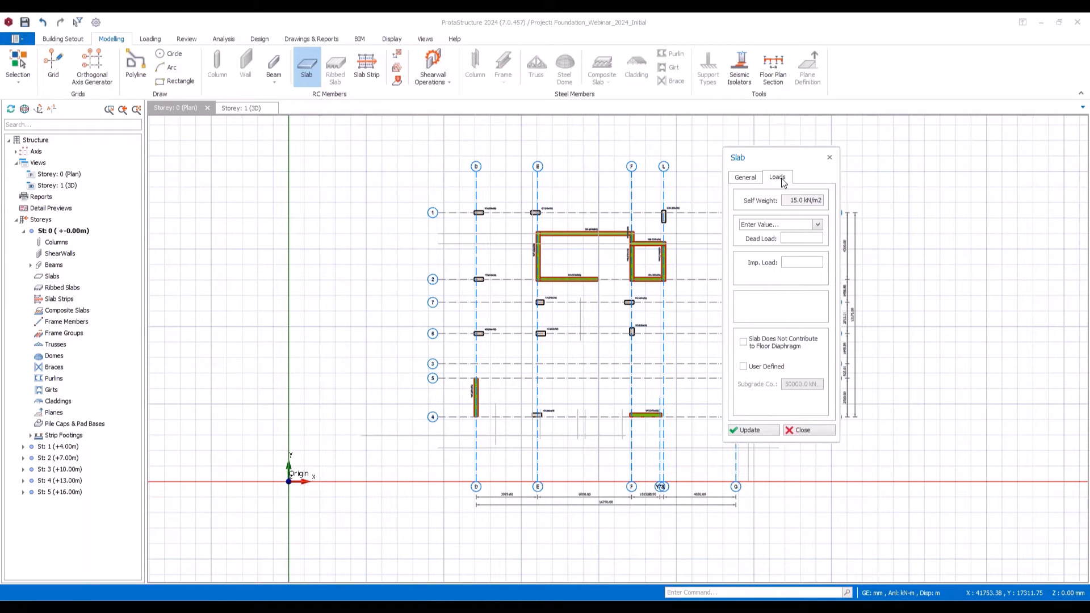
pyautogui.click(818, 224)
pyautogui.click(806, 243)
pyautogui.click(821, 262)
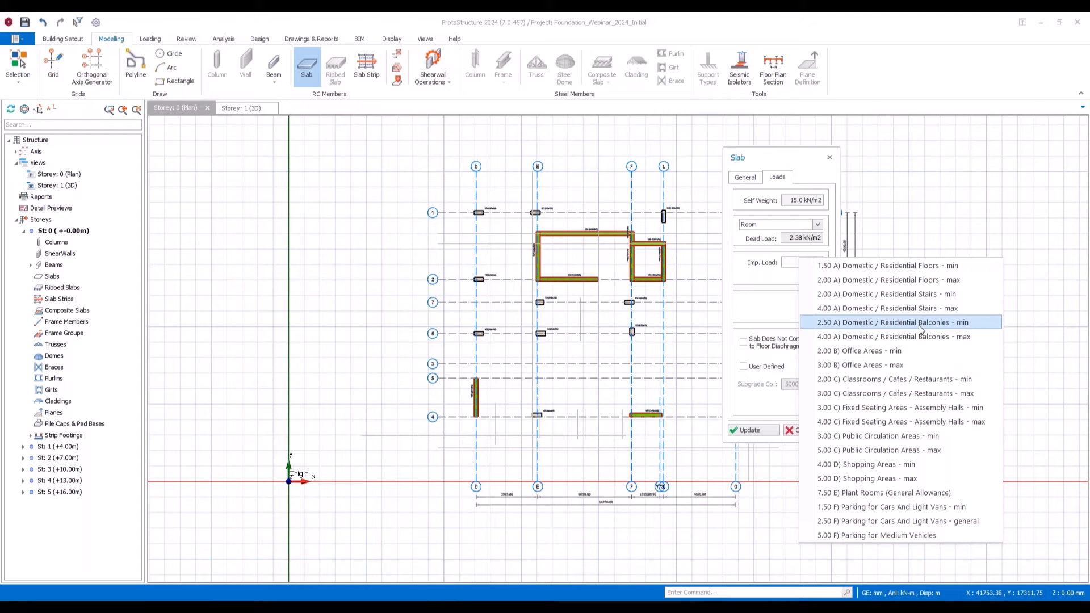
pyautogui.click(916, 280)
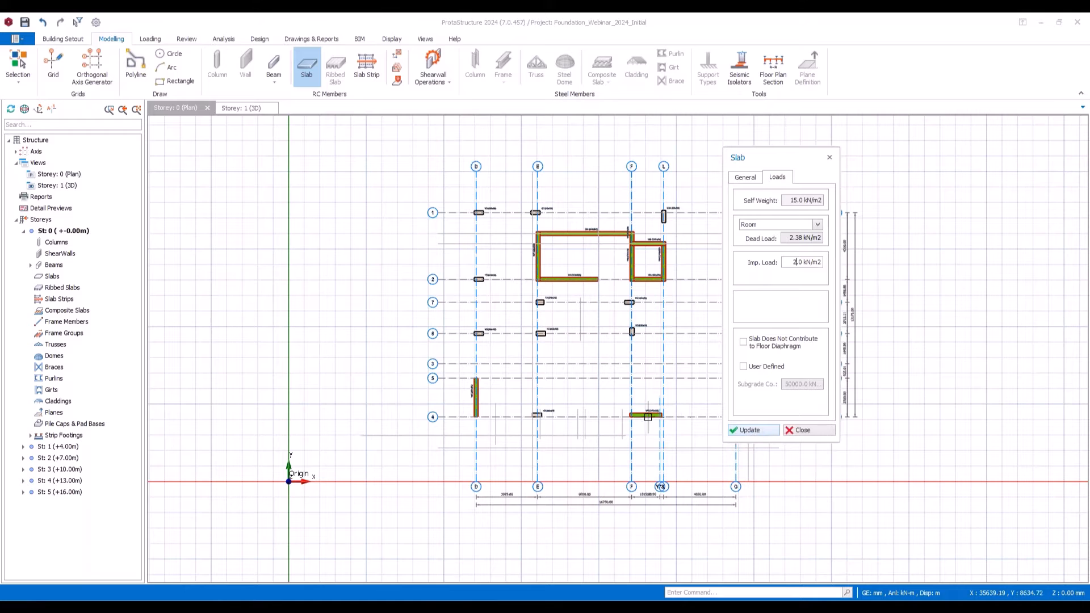
# Step: Set the foundation slab's insertion method to Pick Points
pyautogui.click(745, 177)
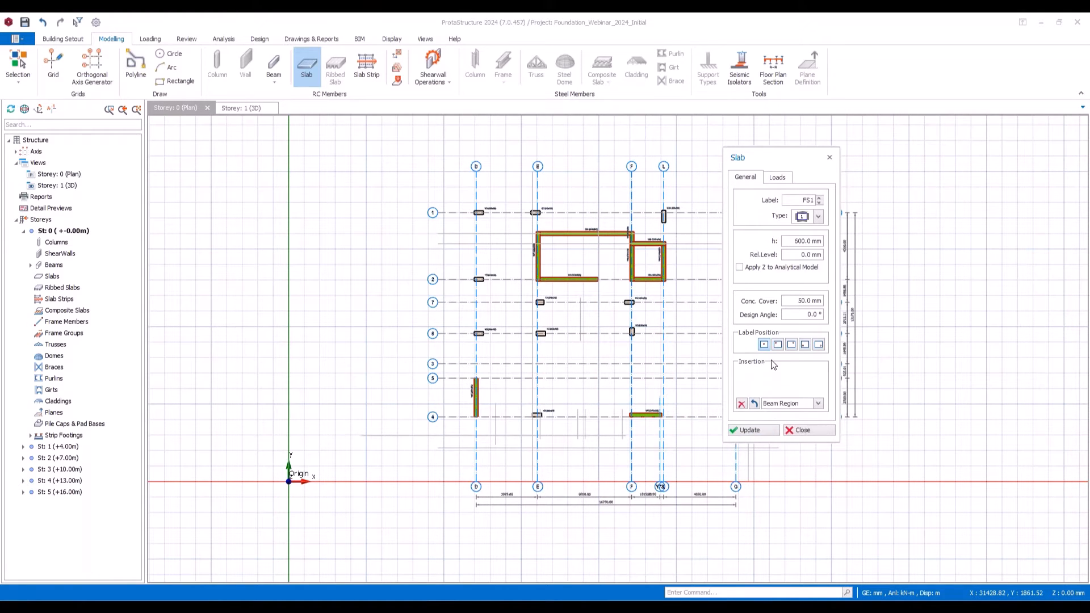
pyautogui.click(791, 404)
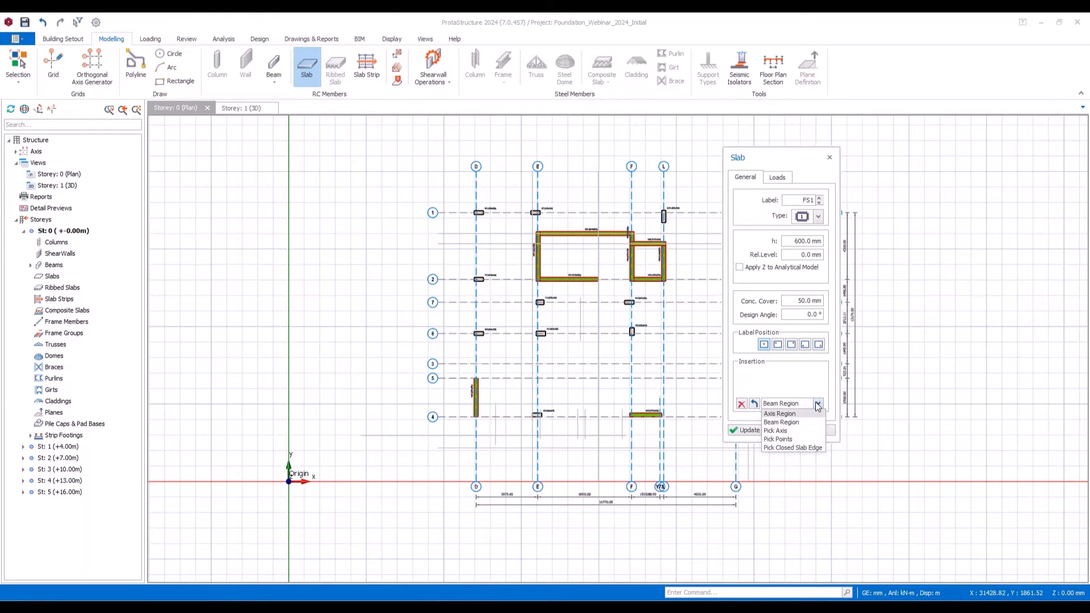
pyautogui.click(815, 406)
pyautogui.click(820, 402)
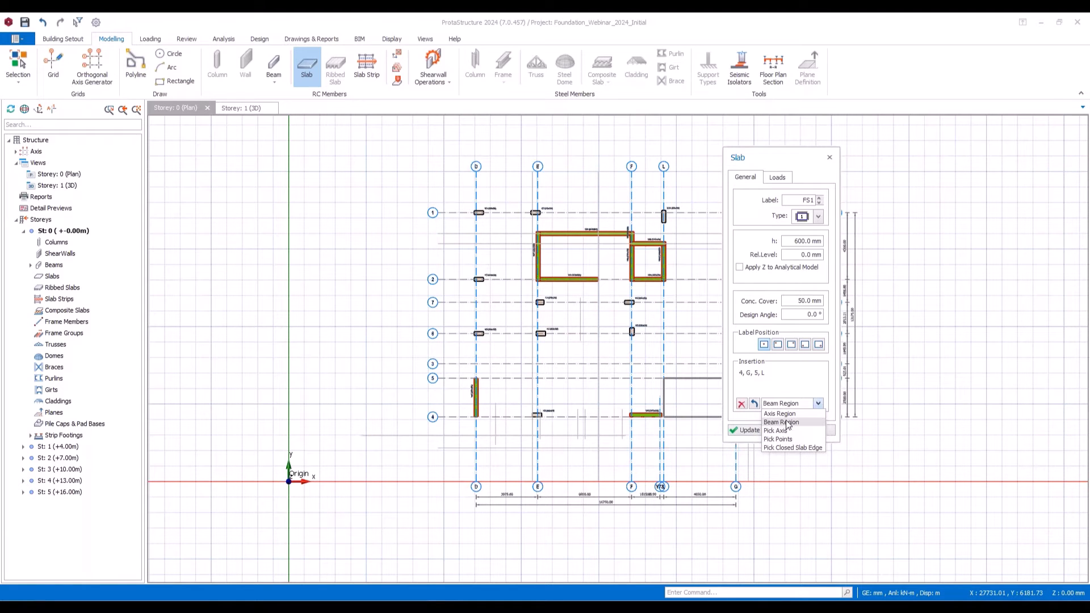
pyautogui.click(781, 438)
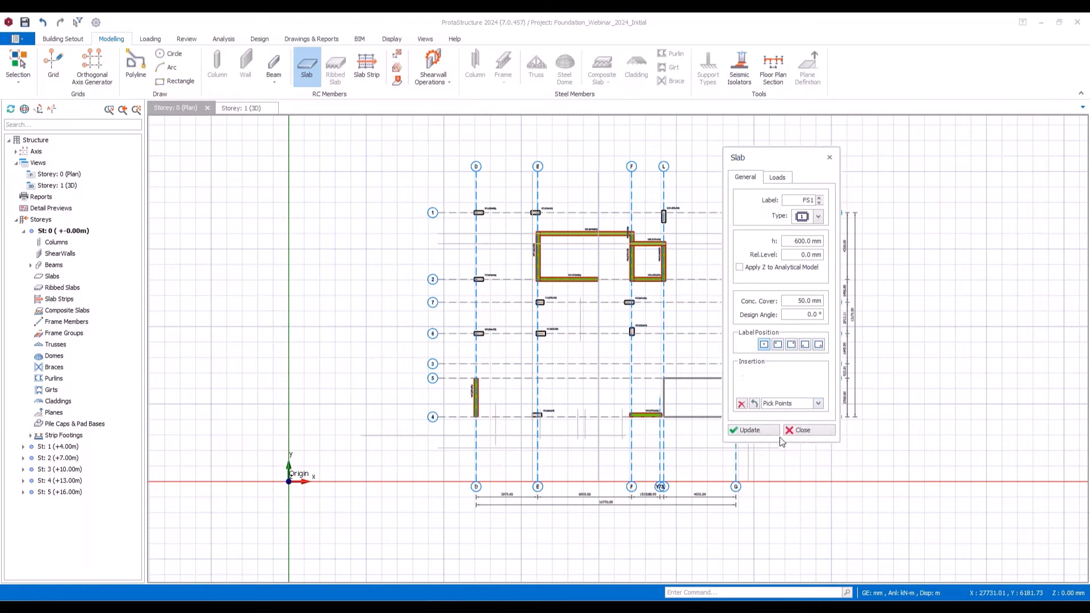
# Step: Insert the 600 mm foundation slab through axis intersections 1/F, 1/D, 4/D, 4/L, 2/L and 2/F, and finish the slab command
pyautogui.scroll(4, 562, 219)
pyautogui.moveTo(634, 234); pyautogui.dragTo(580, 218, button='middle')
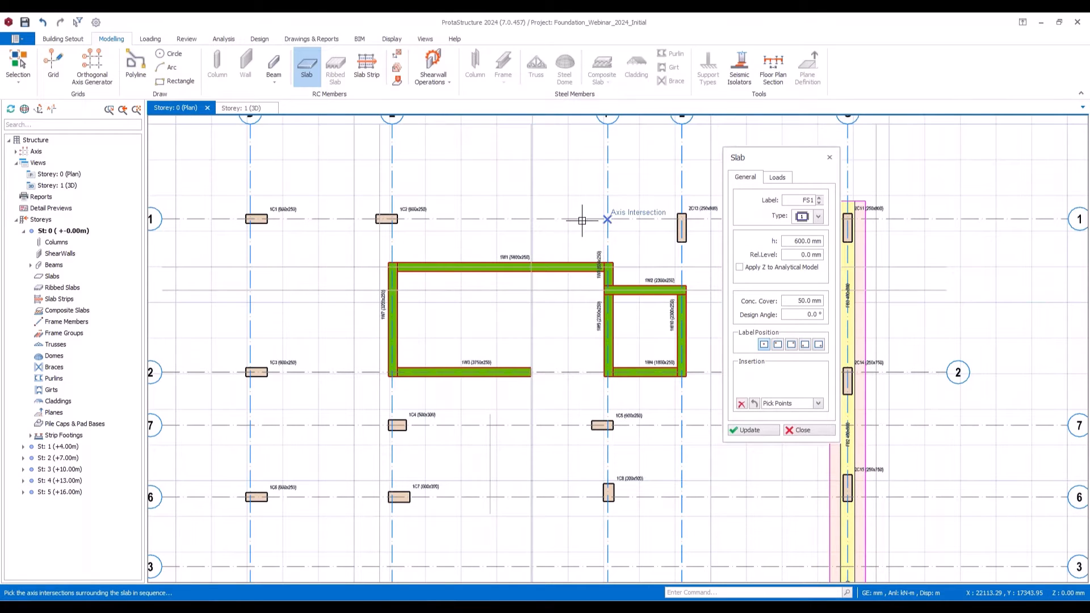
pyautogui.click(608, 219)
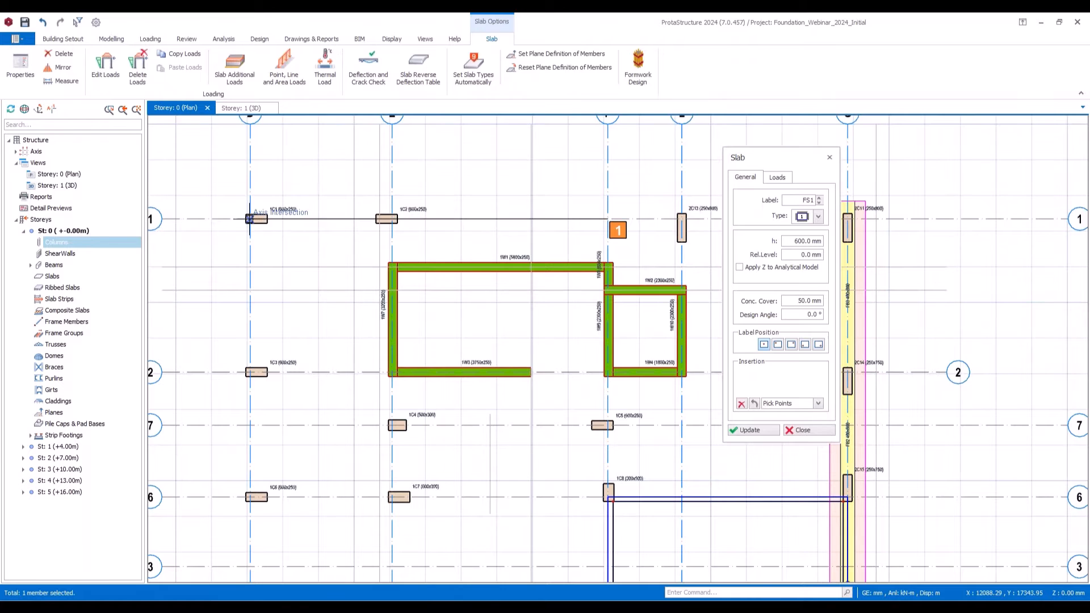
pyautogui.click(251, 219)
pyautogui.scroll(-3, 250, 218)
pyautogui.click(252, 497)
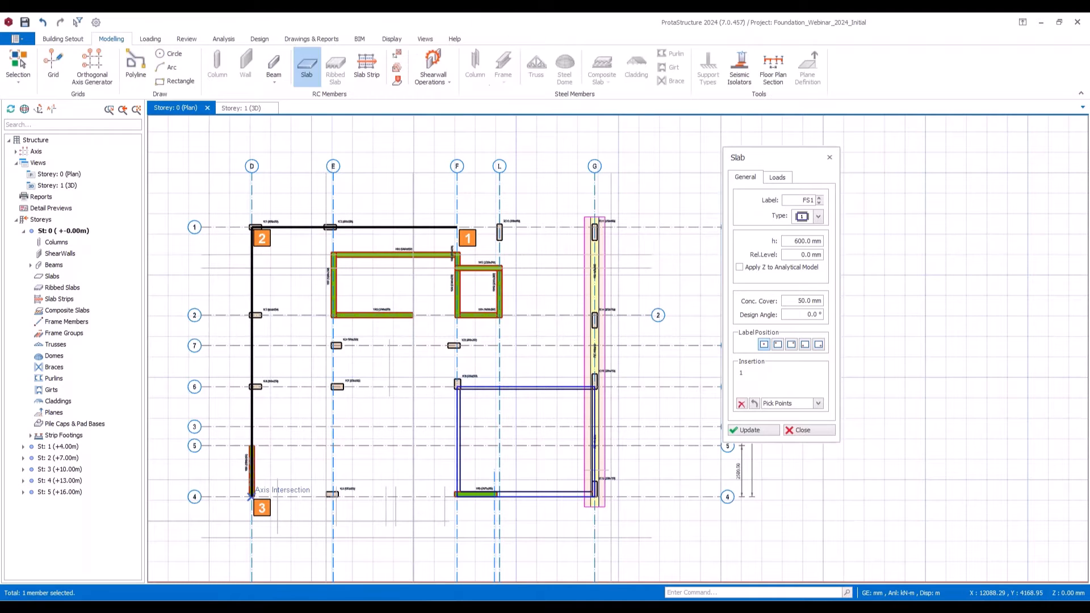
pyautogui.scroll(5, 508, 511)
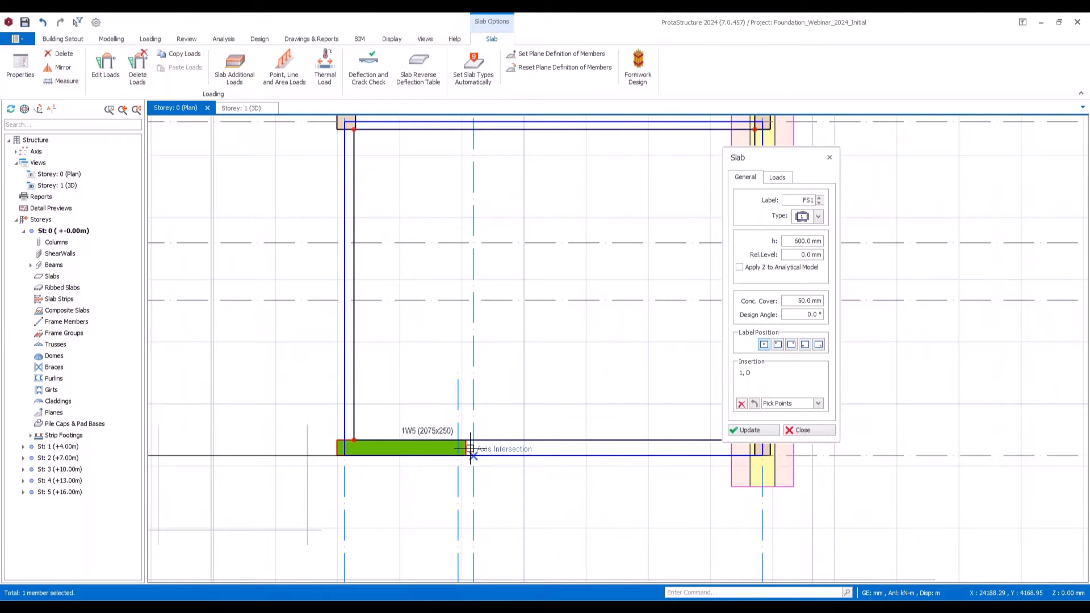
pyautogui.click(473, 454)
pyautogui.scroll(-3, 473, 454)
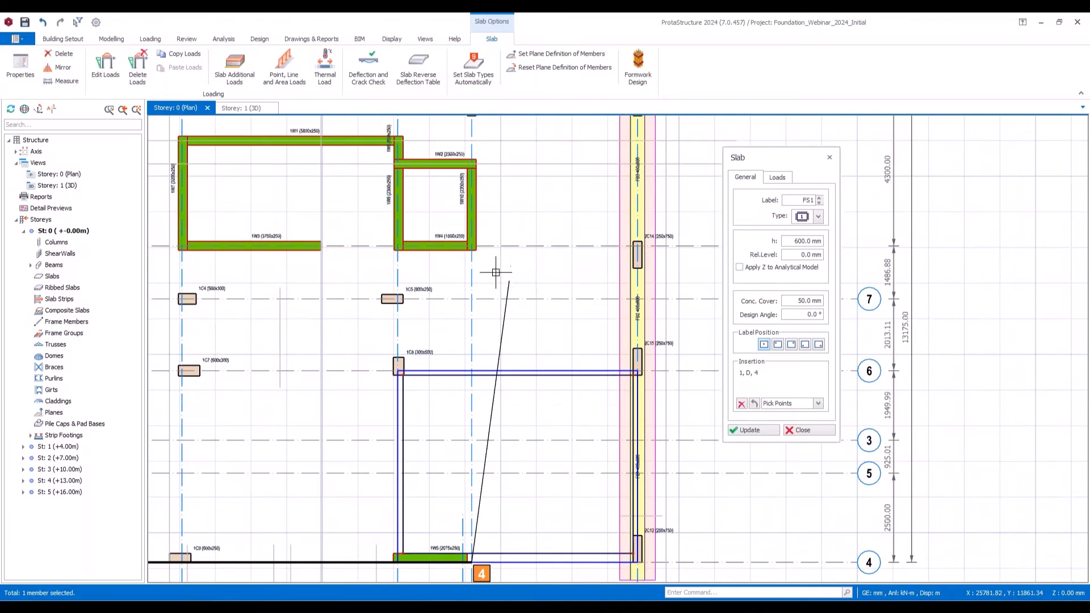
pyautogui.click(472, 246)
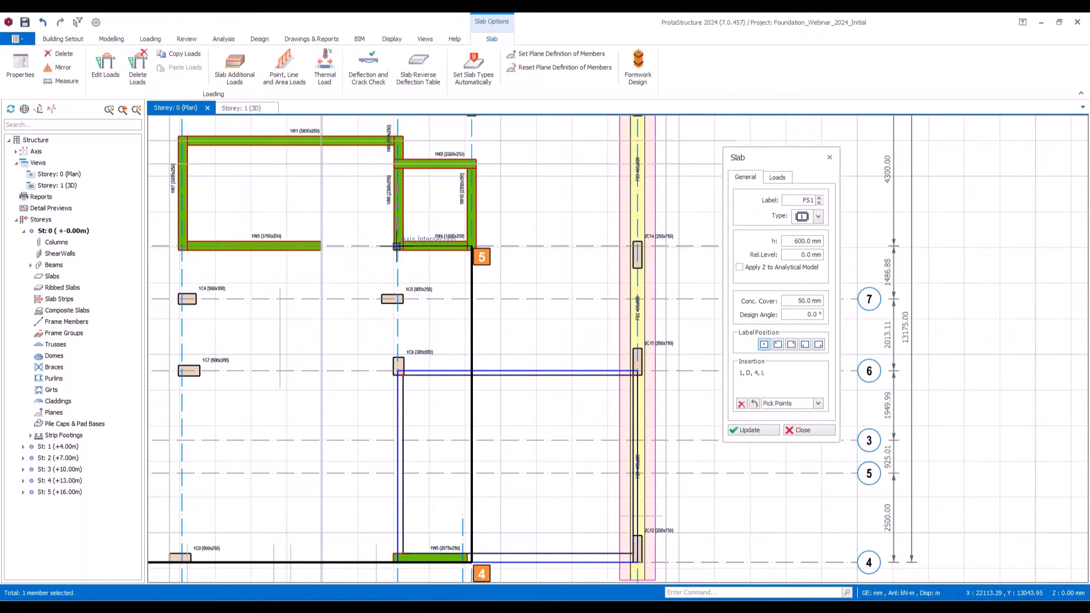
pyautogui.click(397, 245)
pyautogui.scroll(-2, 316, 340)
pyautogui.scroll(3, 358, 375)
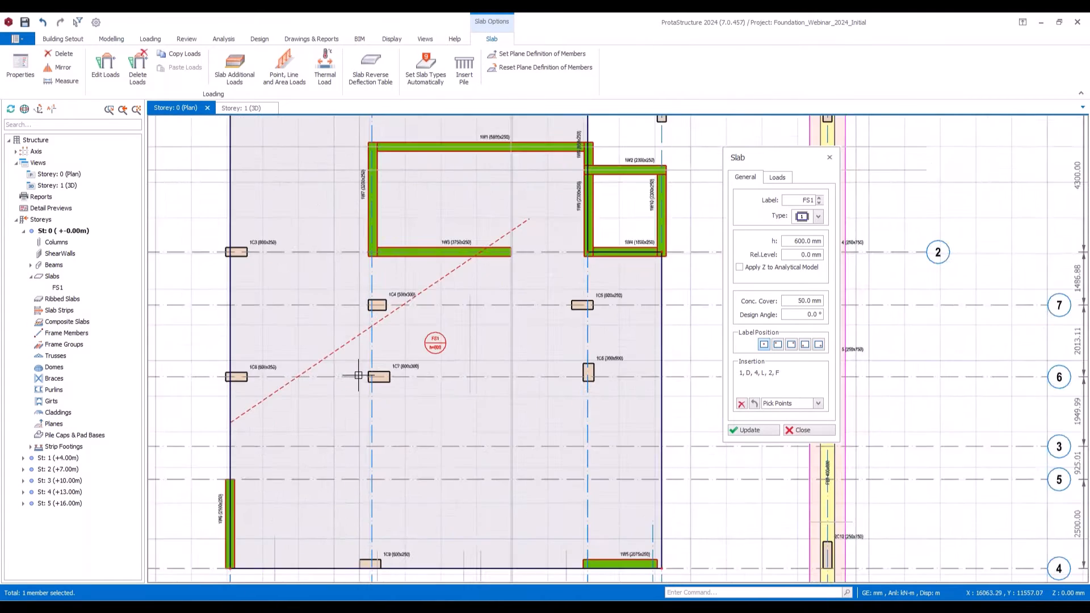
pyautogui.scroll(2, 358, 375)
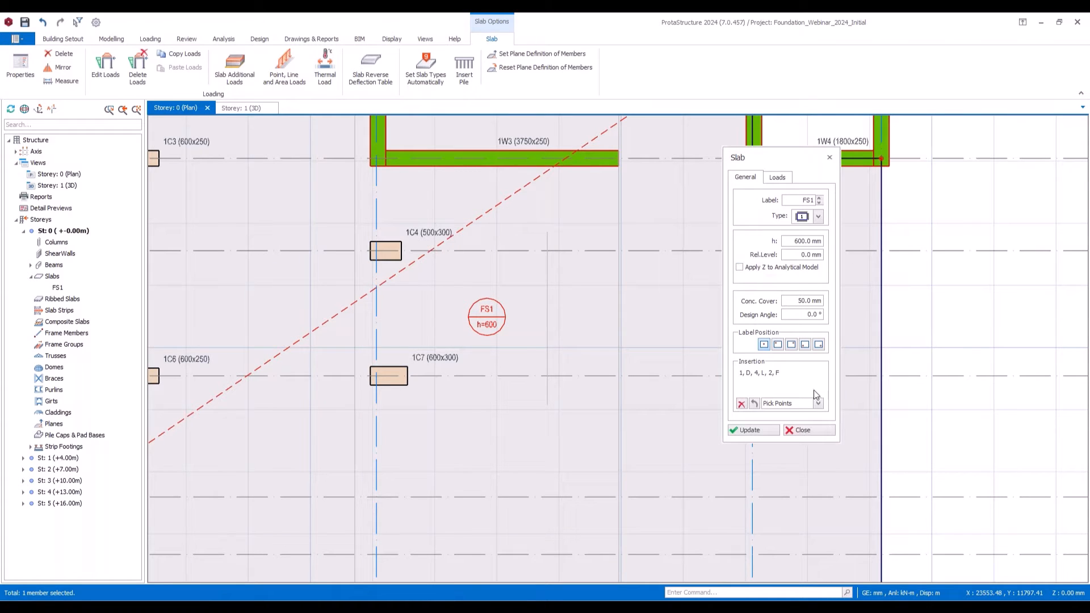
pyautogui.click(801, 430)
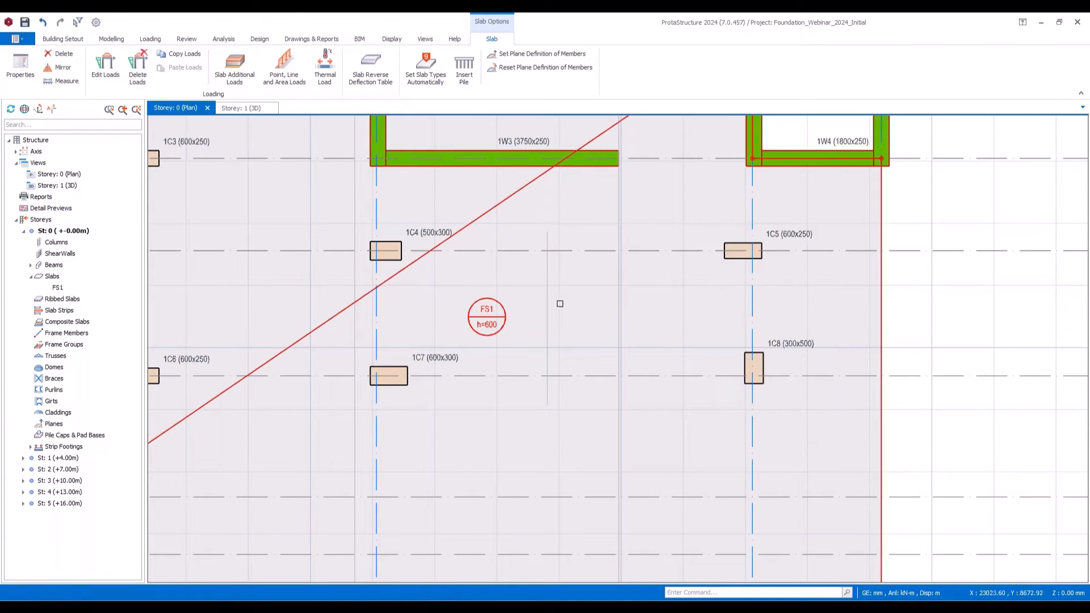
# Step: Examine the inserted foundation slab beneath the columns and walls in the Storey 1 3D view
pyautogui.press('pageup')
pyautogui.click(240, 111)
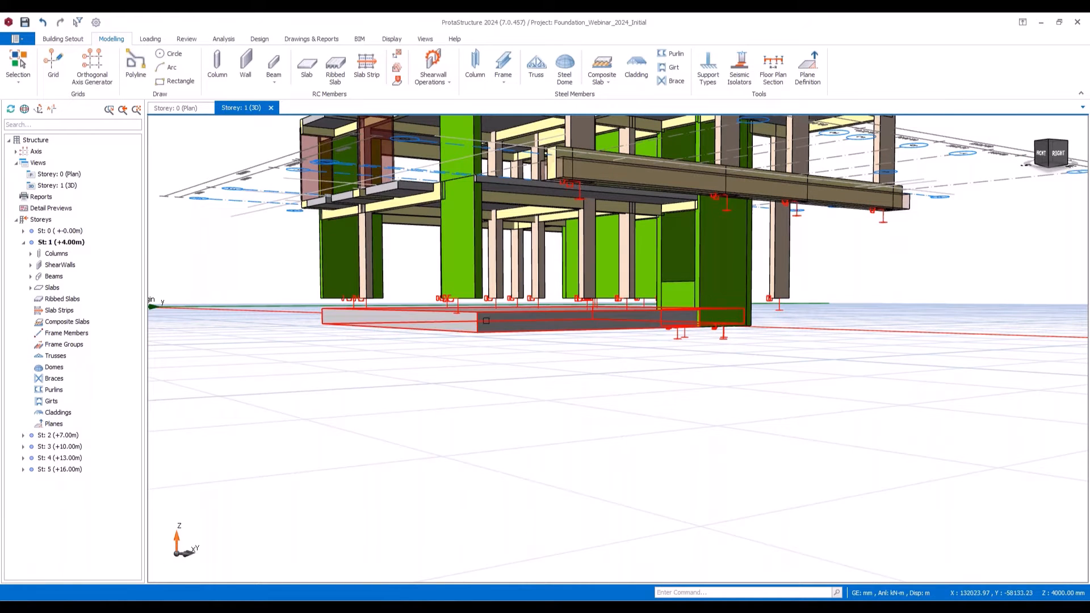
pyautogui.scroll(3, 468, 296)
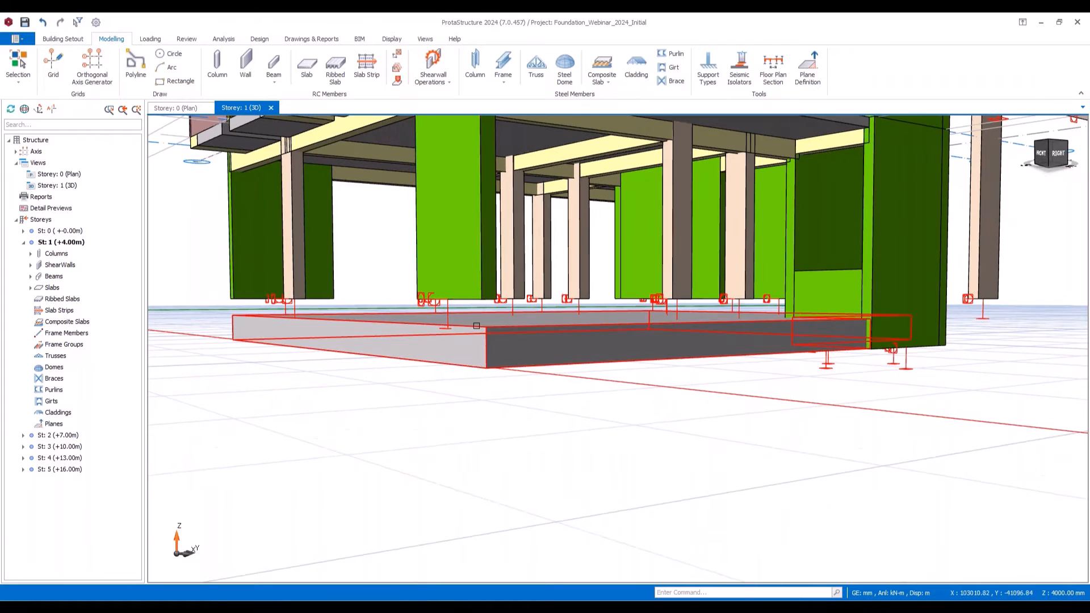
pyautogui.click(490, 343)
pyautogui.moveTo(490, 343); pyautogui.dragTo(615, 345, button='middle')
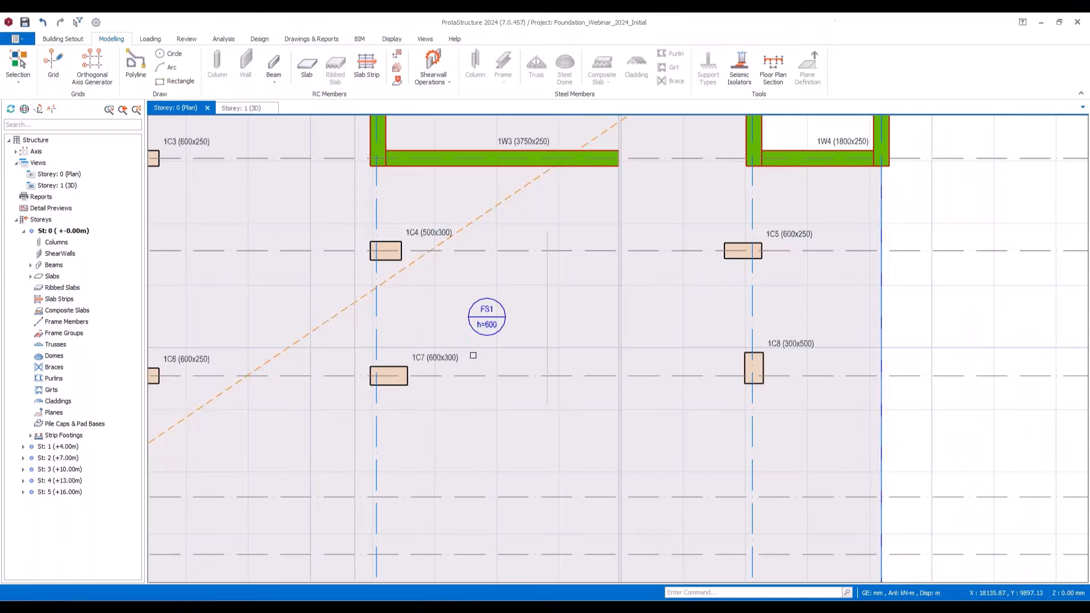
# Step: Set foundation slab FS1's relative level to 1000 mm and apply Z to the analytical model in the Storey 0 plan
pyautogui.rightClick(488, 310)
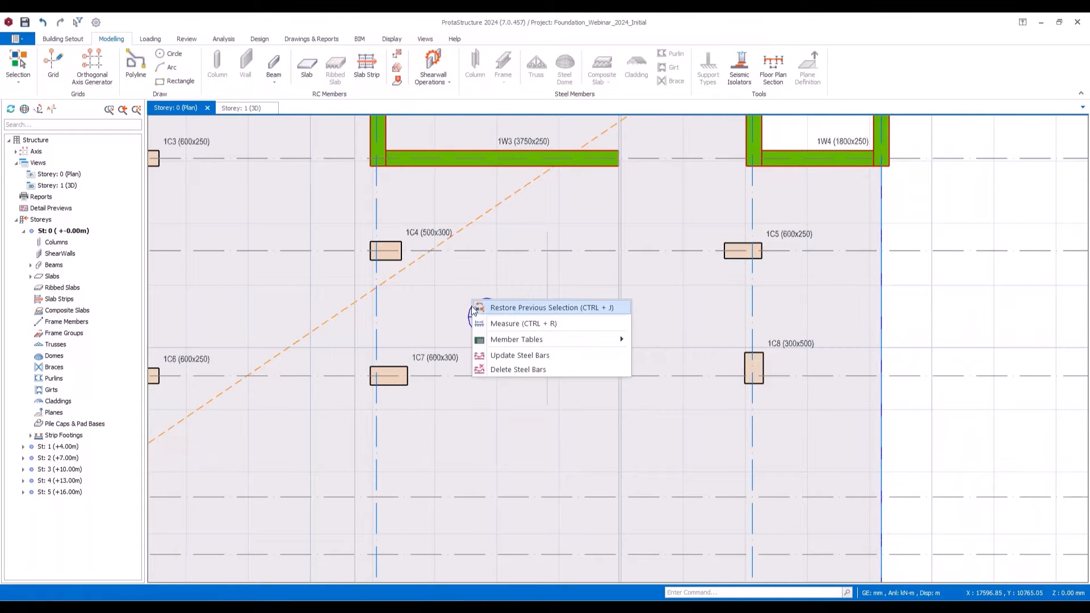
pyautogui.click(511, 316)
pyautogui.rightClick(469, 314)
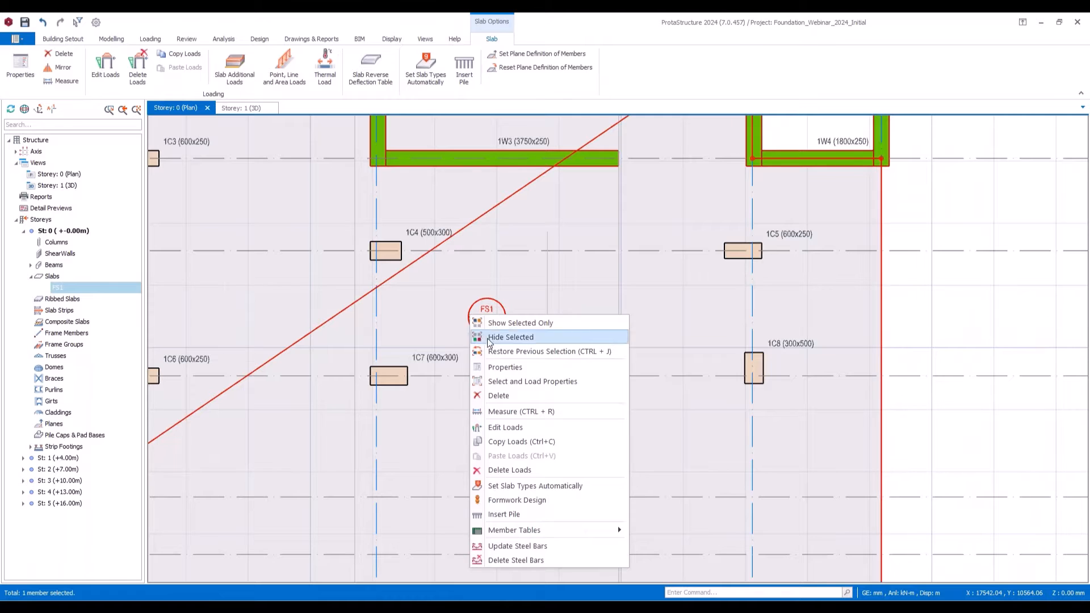
pyautogui.click(500, 370)
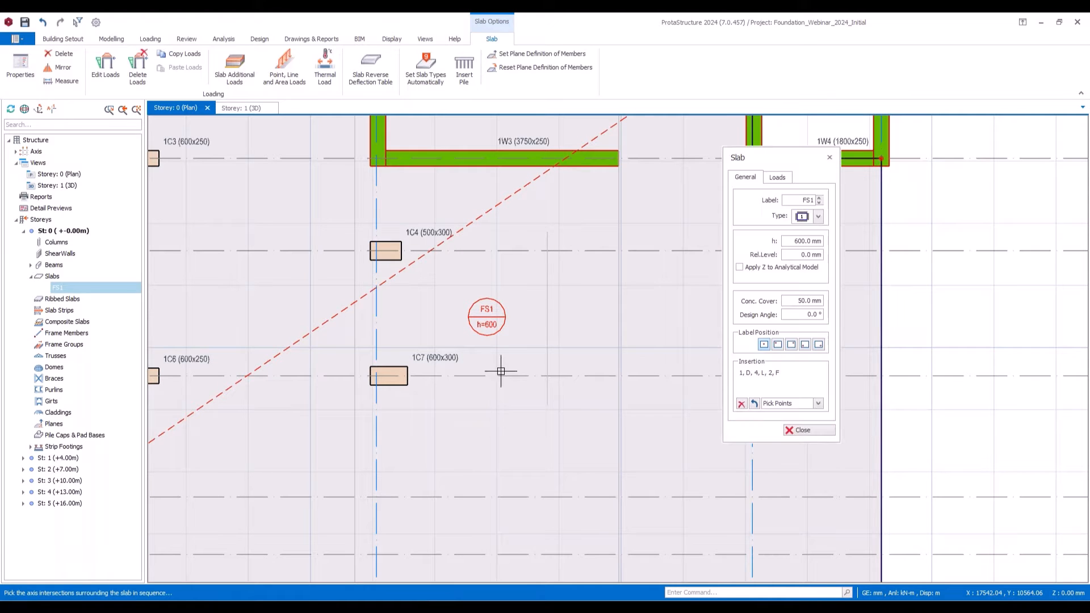
pyautogui.click(796, 256)
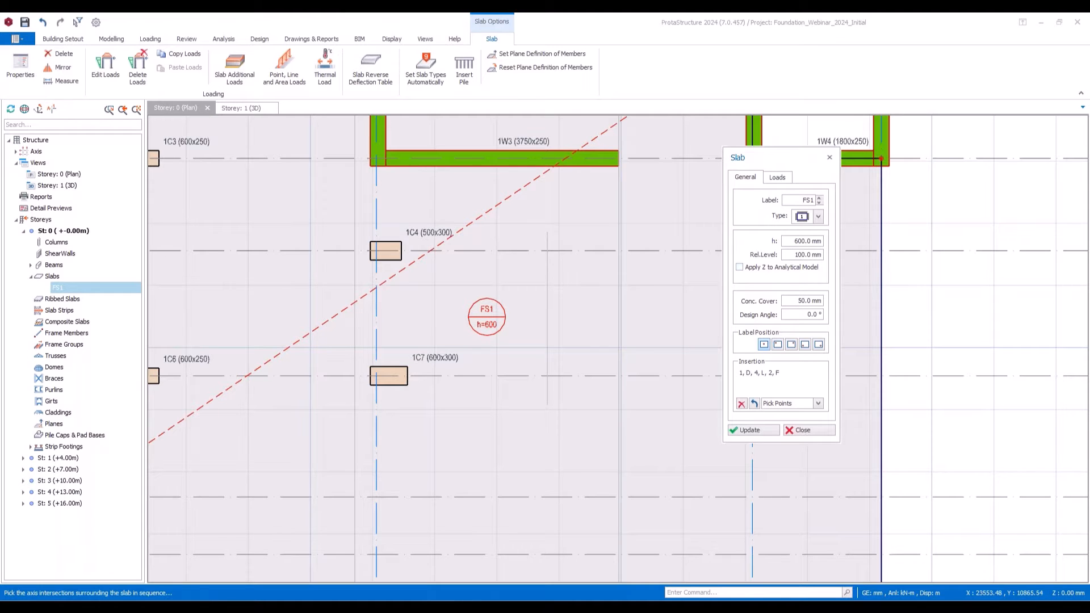
pyautogui.click(764, 269)
pyautogui.click(755, 432)
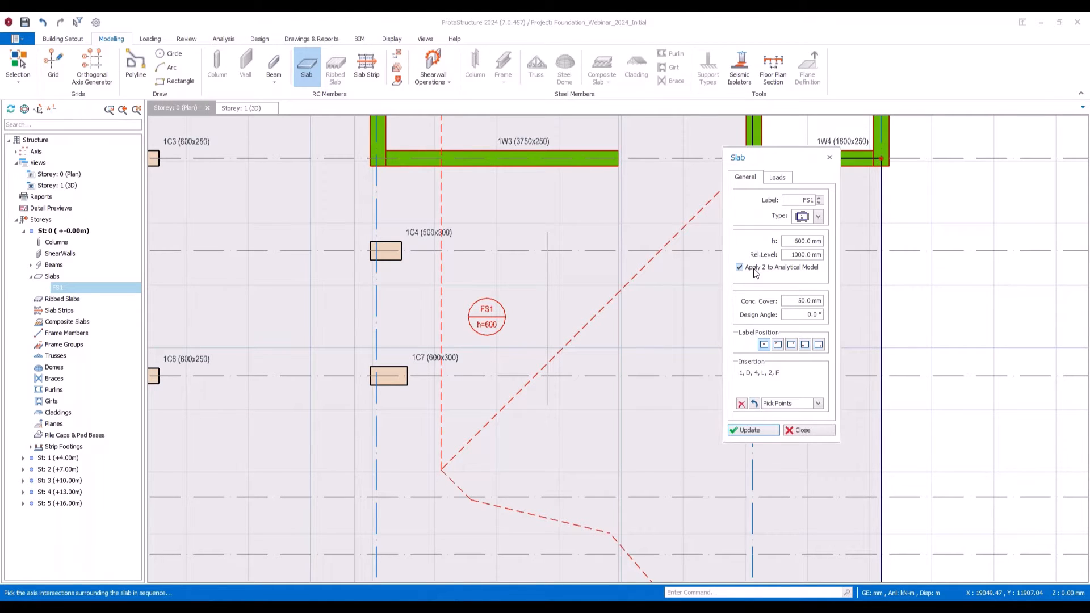
pyautogui.moveTo(789, 255); pyautogui.dragTo(821, 255)
pyautogui.click(765, 433)
pyautogui.click(821, 433)
# Step: Insert a second 600 mm foundation slab by points between axes F and L, from wall 1W2 up to axis 1
pyautogui.moveTo(641, 216); pyautogui.dragTo(500, 590, button='middle')
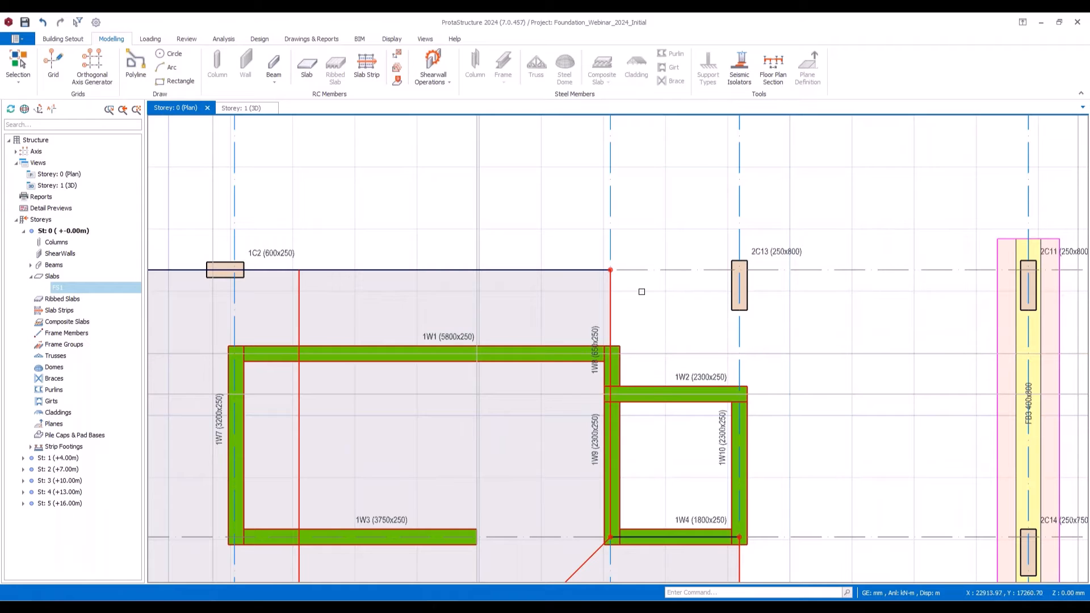
pyautogui.scroll(-2, 644, 294)
pyautogui.moveTo(649, 483); pyautogui.dragTo(633, 345, button='middle')
pyautogui.rightClick(397, 460)
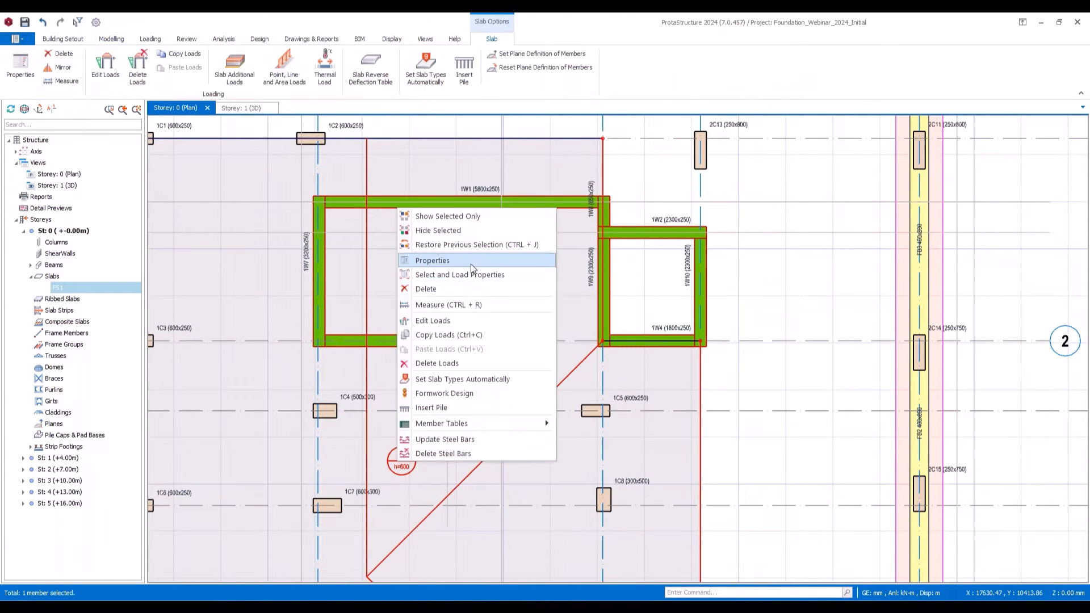
pyautogui.click(443, 251)
pyautogui.scroll(3, 704, 233)
pyautogui.moveTo(704, 233); pyautogui.dragTo(562, 356, button='middle')
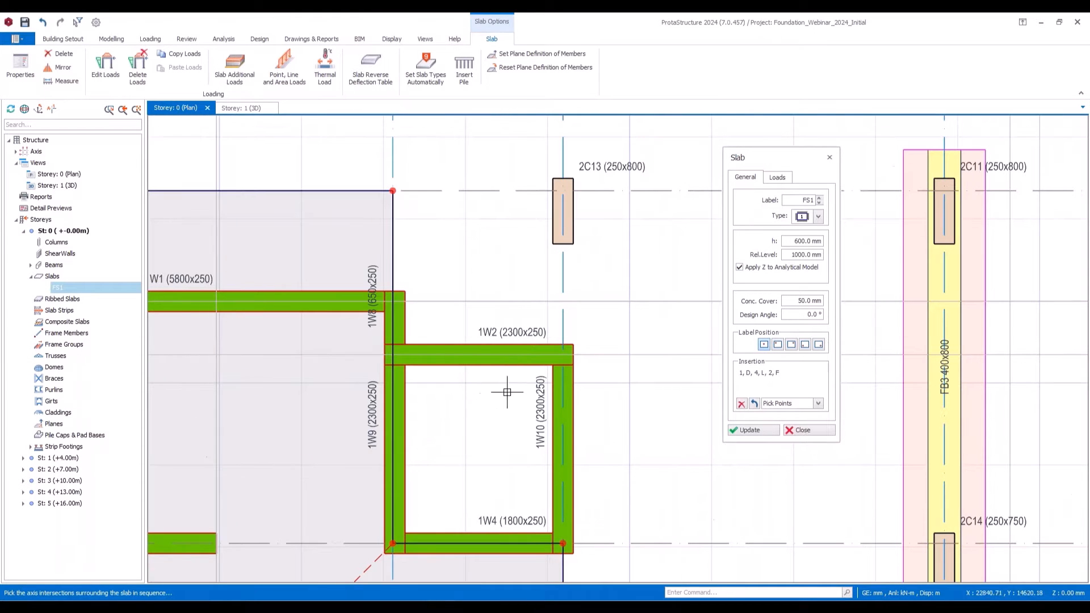
pyautogui.click(562, 358)
pyautogui.click(563, 190)
pyautogui.click(393, 190)
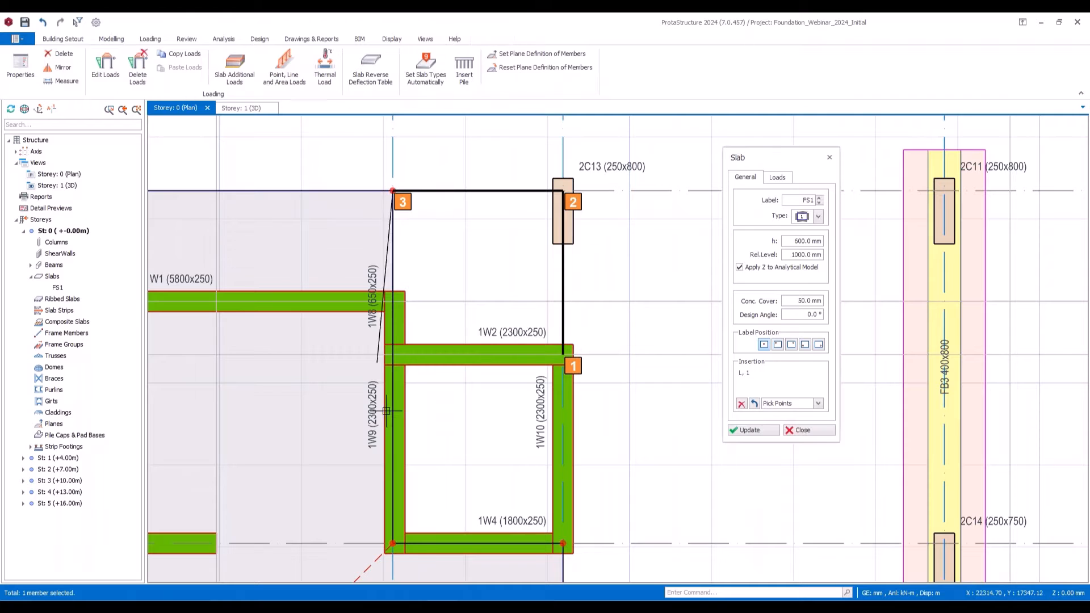
pyautogui.click(392, 358)
pyautogui.click(561, 355)
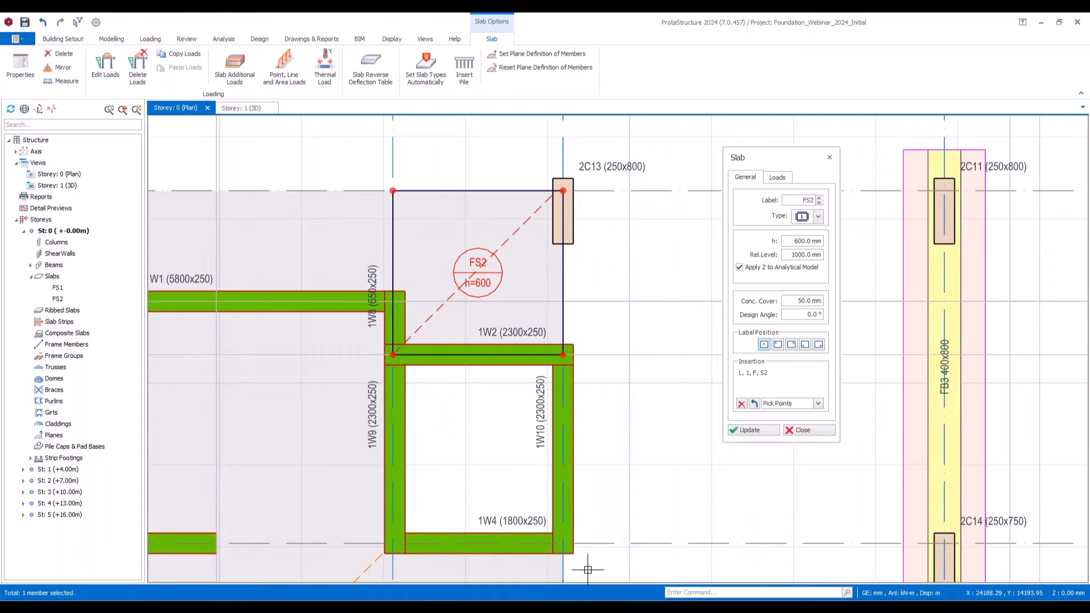
# Step: Change the slab type to cantilever and set its L-Cant. length to 1000 mm
pyautogui.click(804, 218)
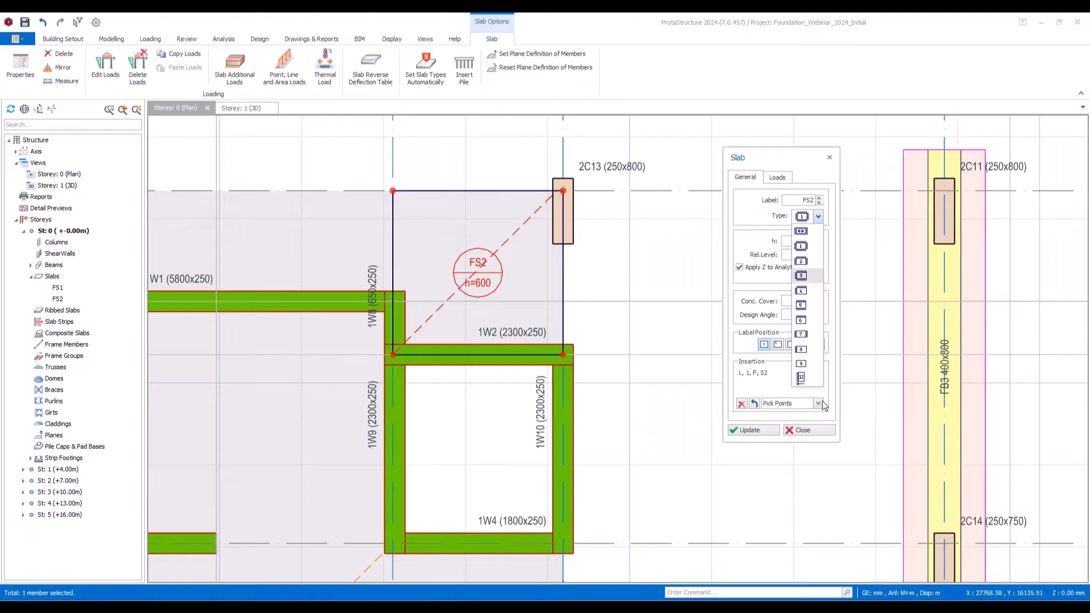
pyautogui.click(801, 379)
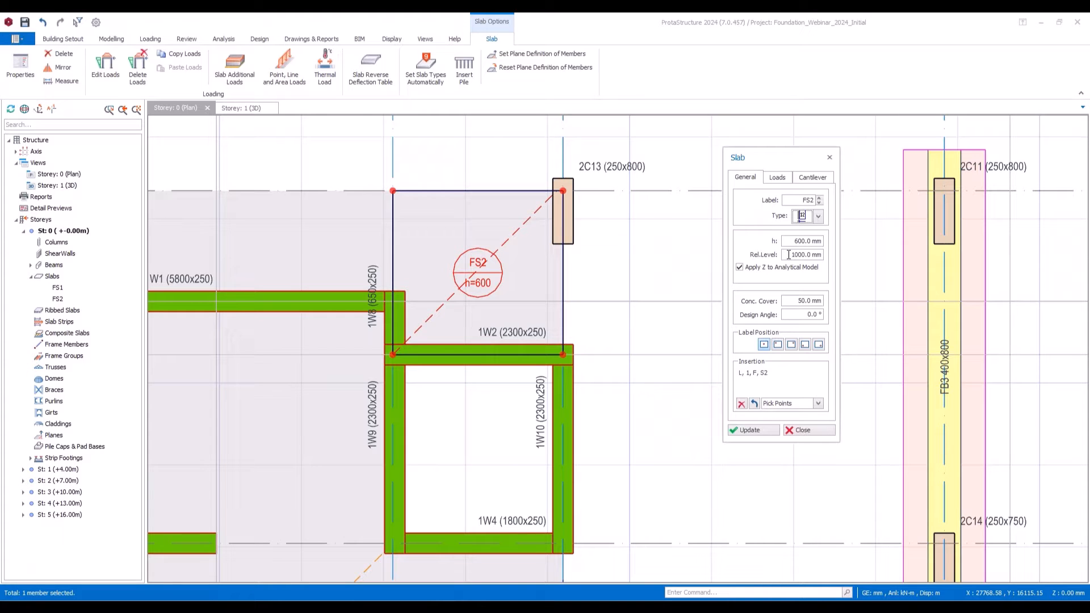
pyautogui.click(814, 180)
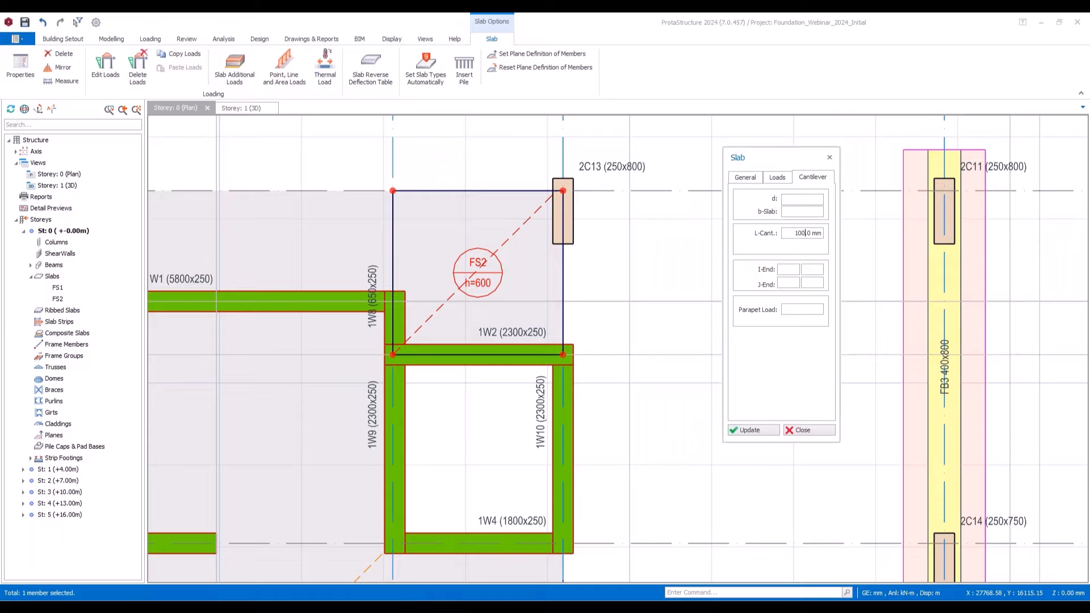
# Step: Insert a 1000 mm cantilever slab along axis 1 from axis L to axis D, on the outer side
pyautogui.scroll(-4, 530, 251)
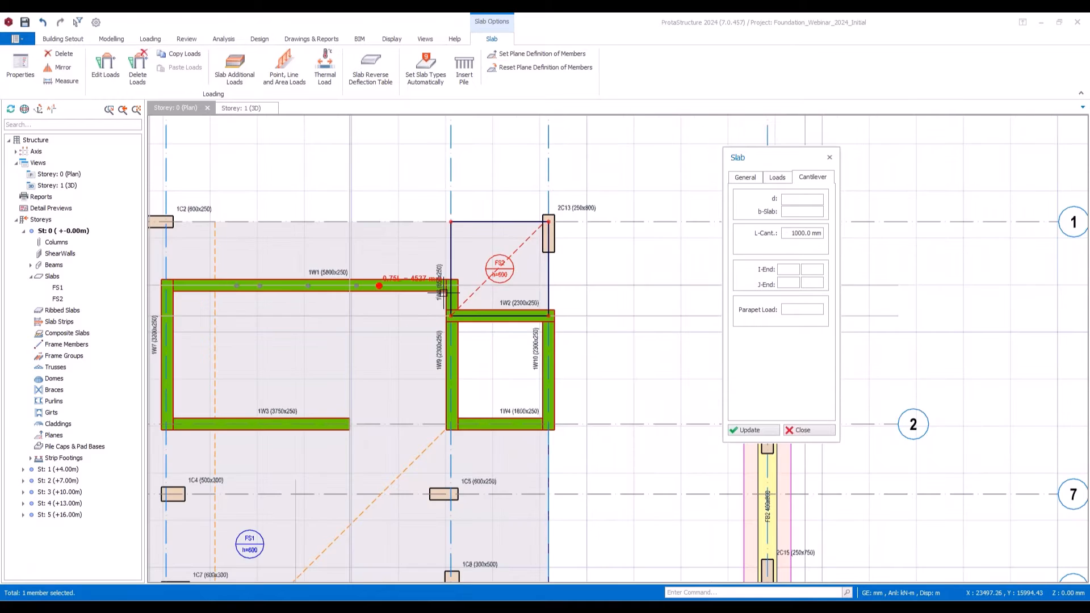
pyautogui.click(609, 265)
pyautogui.moveTo(459, 256); pyautogui.dragTo(752, 252, button='middle')
pyautogui.scroll(3, 454, 267)
pyautogui.click(454, 285)
pyautogui.click(461, 254)
# Step: Insert a 1000 mm cantilever slab along axis D from axis 1 to axis 4, on the outer side
pyautogui.click(454, 285)
pyautogui.moveTo(477, 564); pyautogui.dragTo(434, 103, button='middle')
pyautogui.moveTo(434, 468); pyautogui.dragTo(459, 471, button='middle')
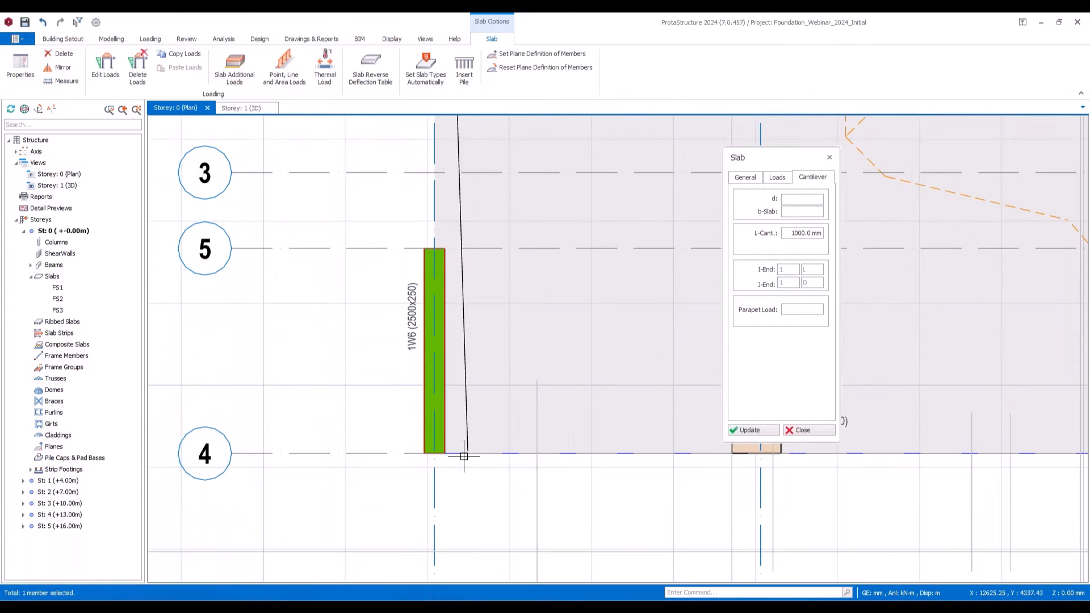
pyautogui.click(434, 453)
pyautogui.click(412, 459)
# Step: Insert a 1000 mm cantilever slab along axis 4 from axis D to axis L, on the outer side
pyautogui.click(430, 454)
pyautogui.moveTo(686, 491); pyautogui.dragTo(309, 475, button='middle')
pyautogui.scroll(-4, 309, 474)
pyautogui.scroll(5, 584, 463)
pyautogui.click(448, 445)
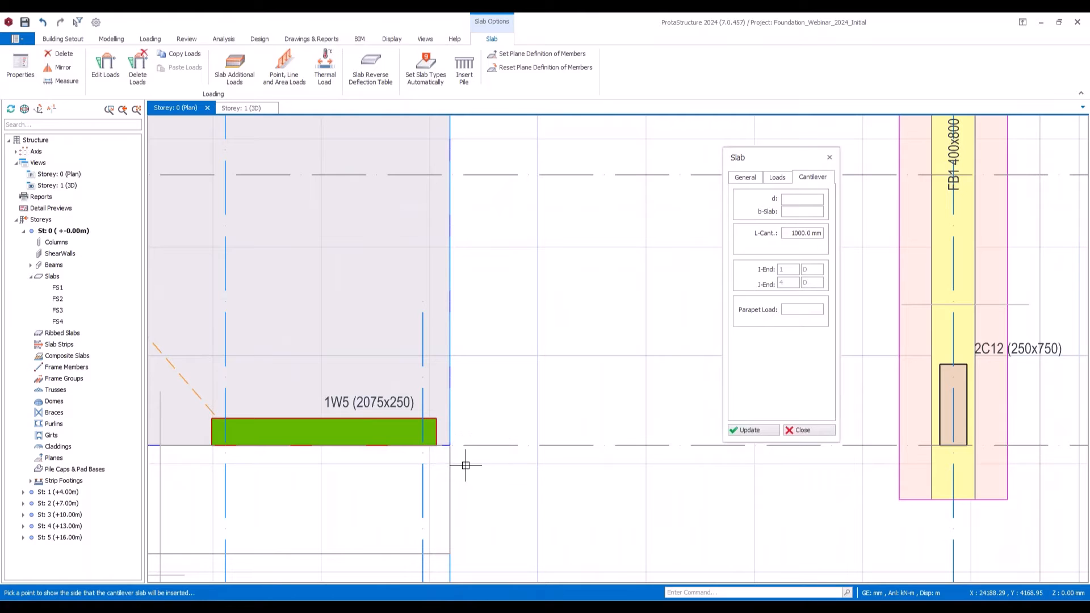
pyautogui.click(465, 465)
# Step: Insert a 1000 mm cantilever slab along axis L from axis 4 to axis 1, on the outer side
pyautogui.scroll(-5, 506, 401)
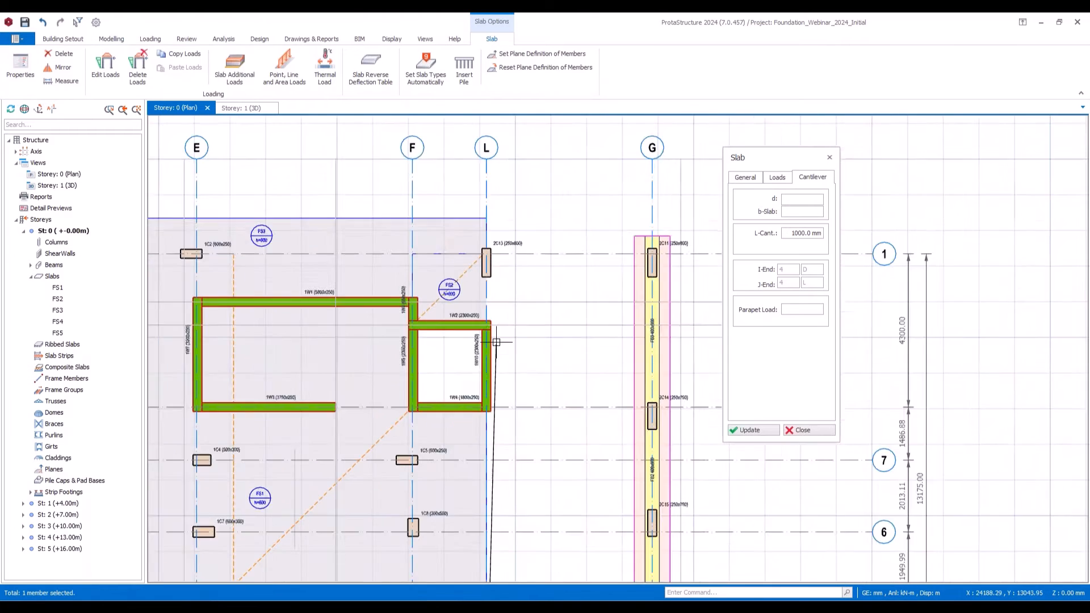
pyautogui.scroll(3, 496, 341)
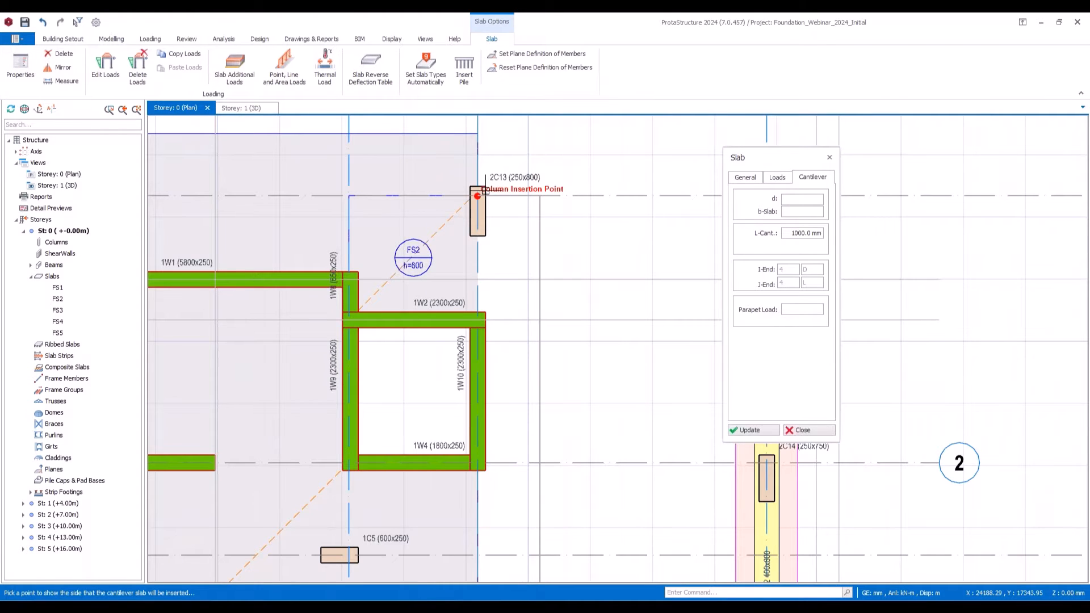
pyautogui.click(502, 215)
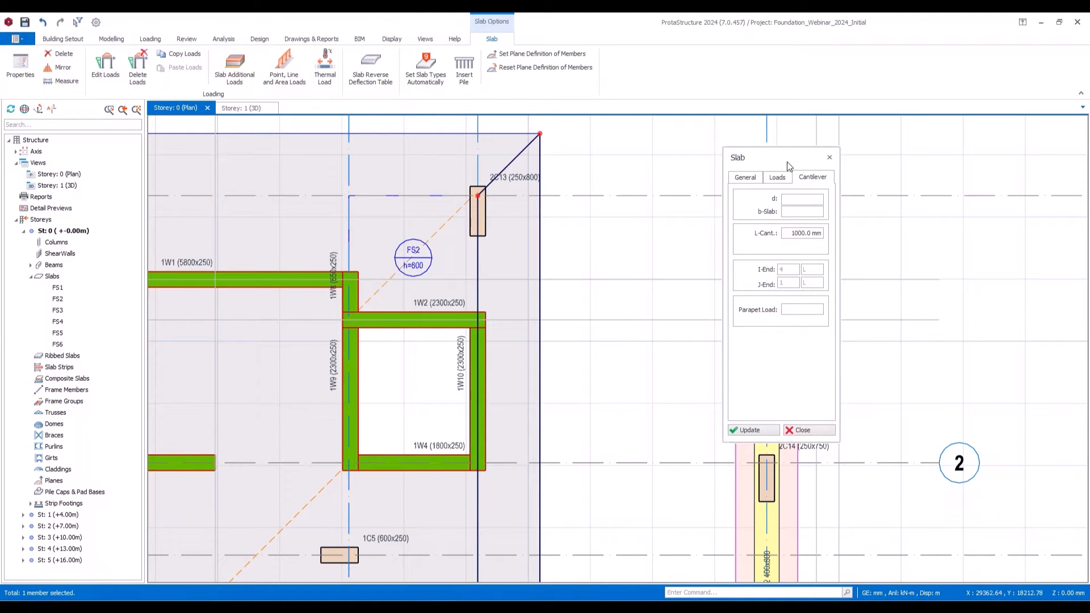
# Step: Insert a 600 mm type 1 slab by Beam Region in the area enclosed by walls 1W2, 1W9, 1W4 and 1W10
pyautogui.click(754, 179)
pyautogui.click(770, 404)
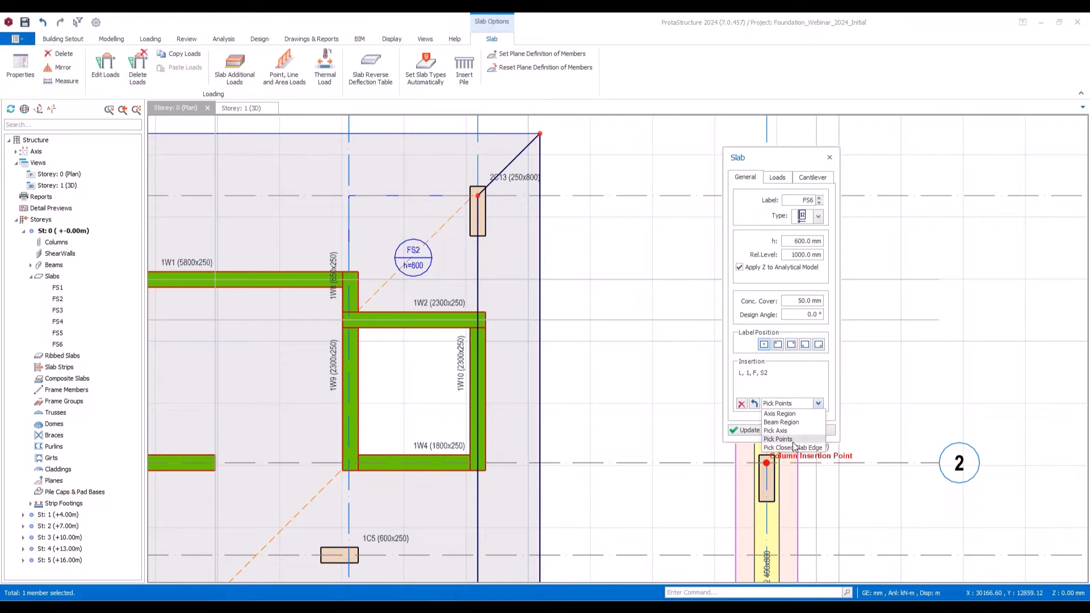
pyautogui.click(789, 423)
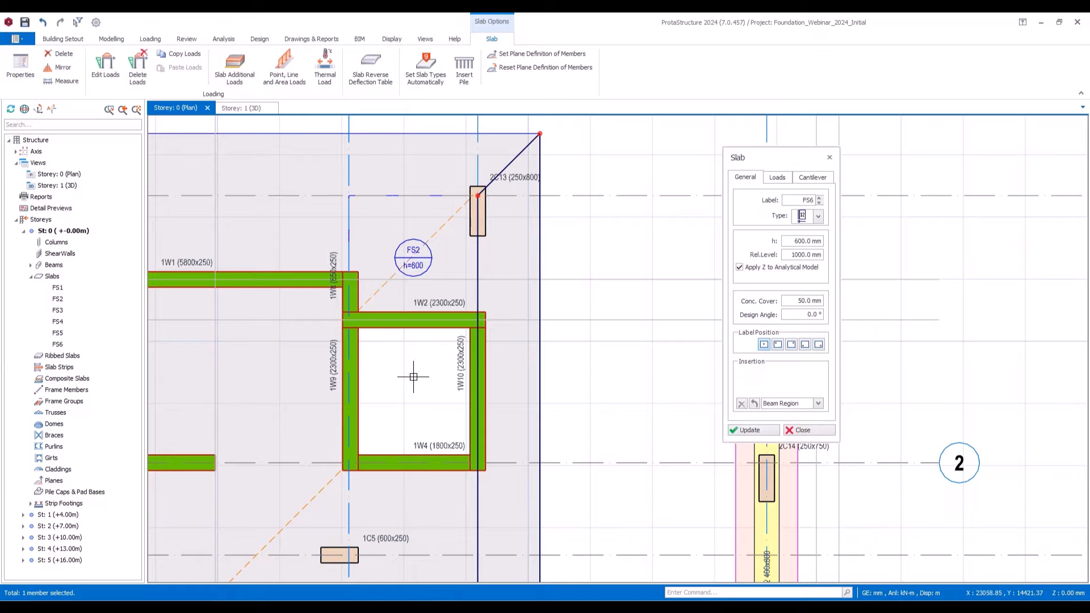
pyautogui.click(812, 217)
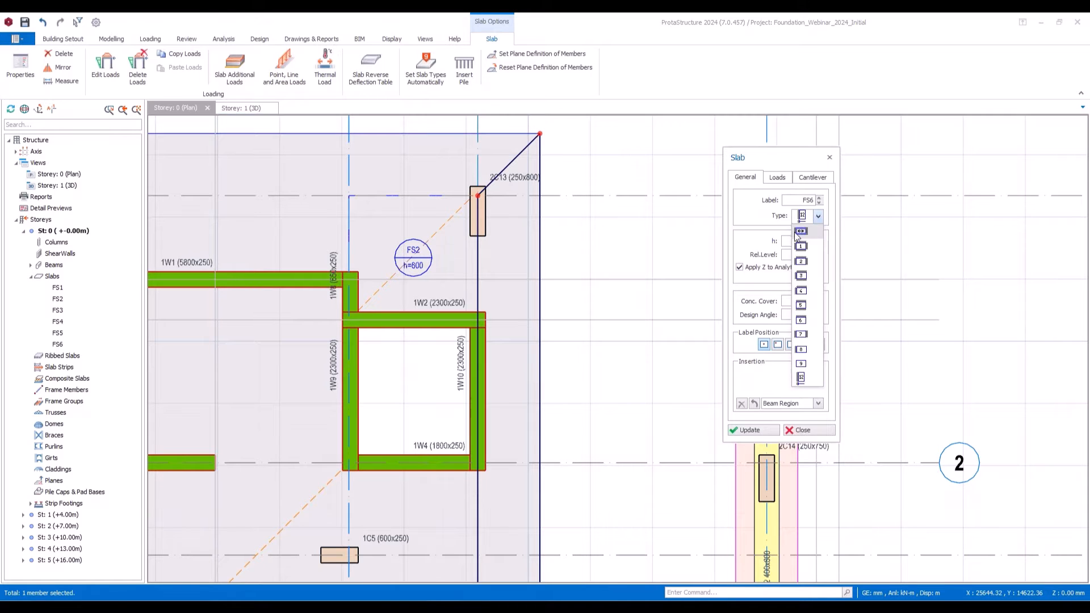
pyautogui.click(800, 246)
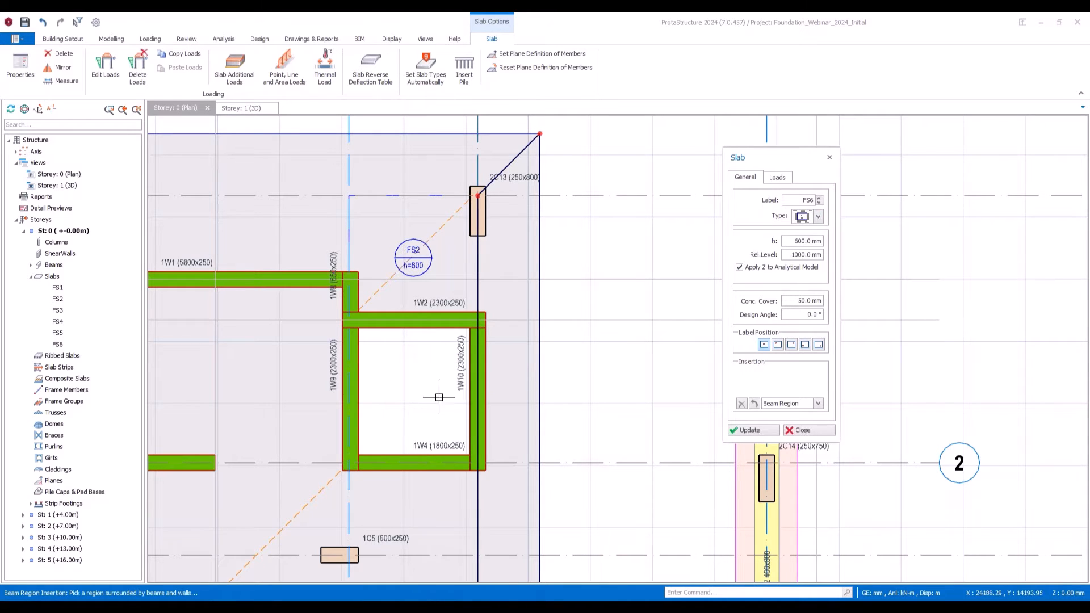
pyautogui.click(420, 373)
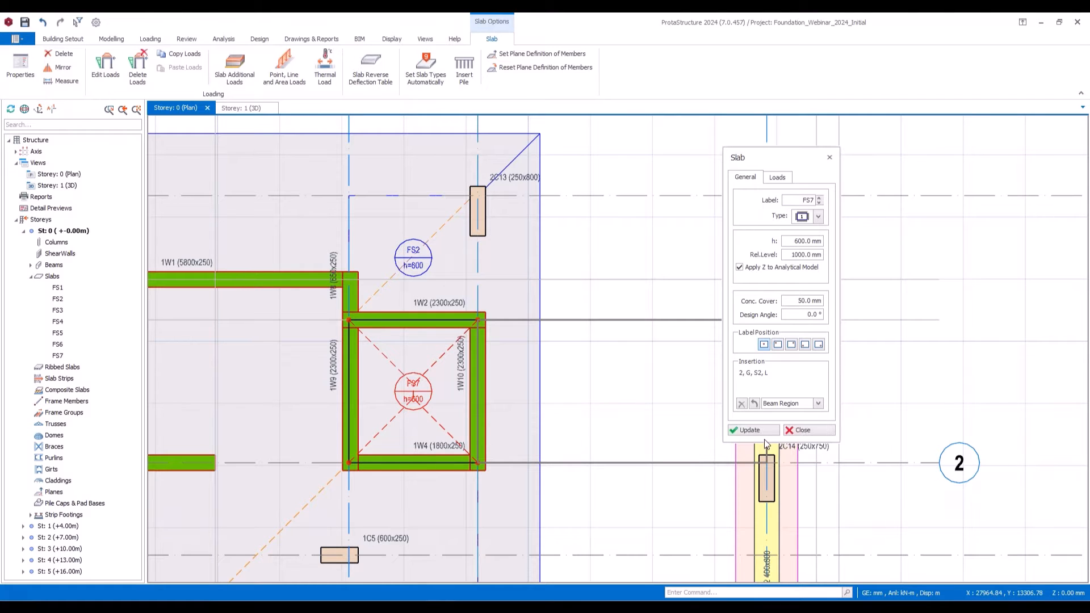
# Step: Set the relative level of the slab inside the wall core to 0 mm and disable Apply Z to Analytical Model
pyautogui.click(772, 272)
pyautogui.doubleClick(793, 254)
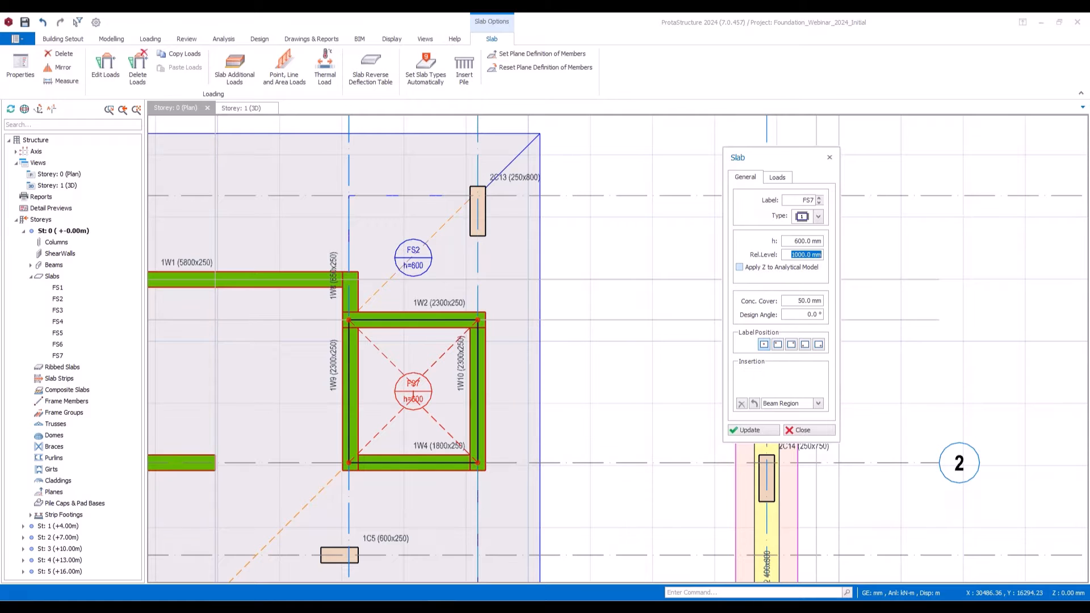
pyautogui.write('0')
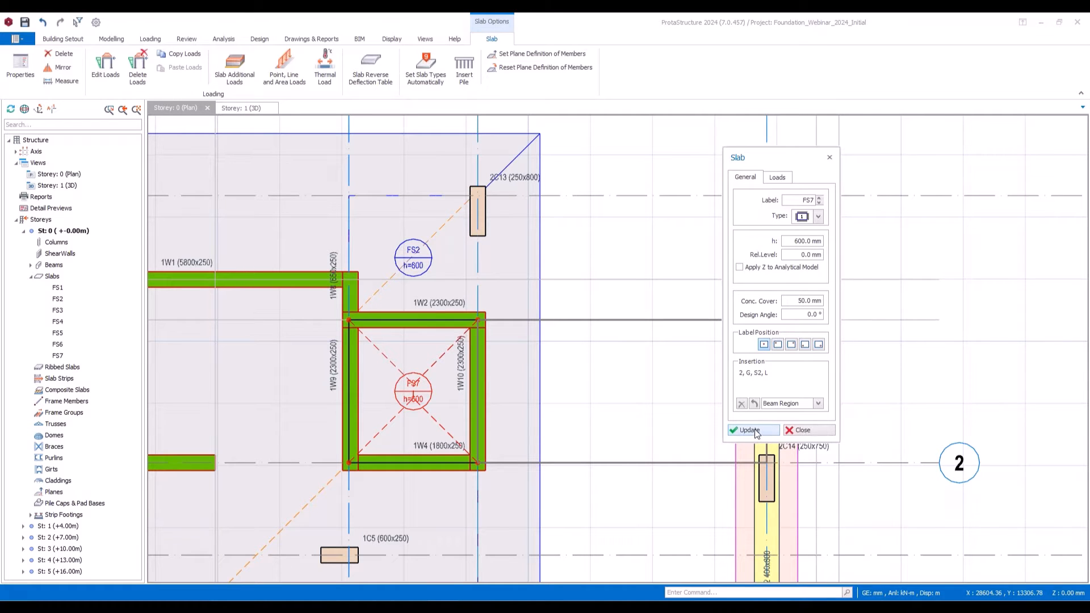
pyautogui.click(749, 430)
pyautogui.click(803, 430)
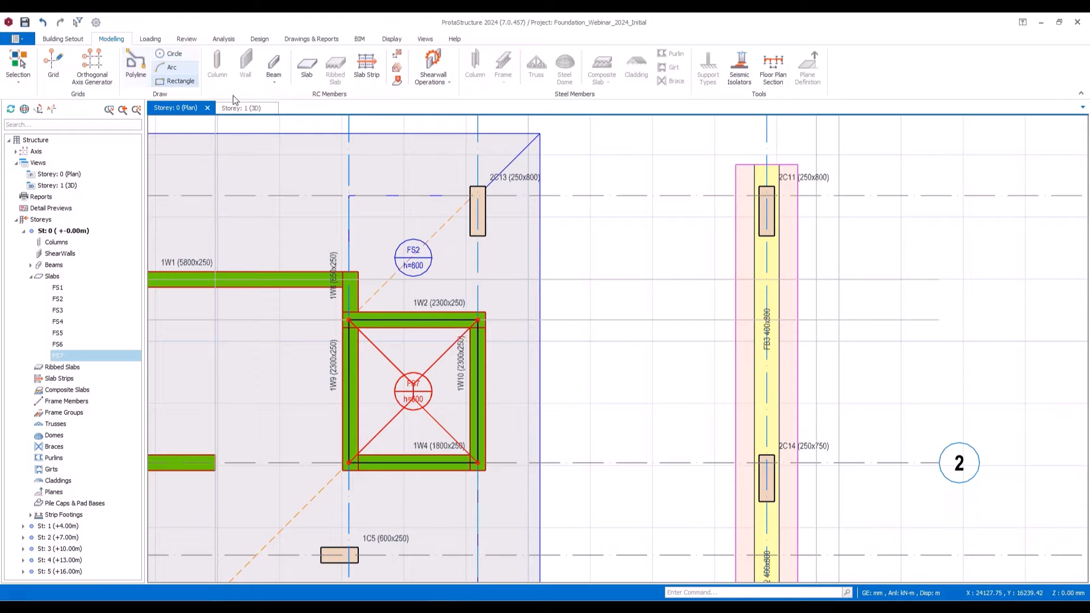
# Step: Examine the raft, its cantilever edges and the lowered core slab in the 3D view from underneath and from the front
pyautogui.click(244, 108)
pyautogui.scroll(2, 738, 330)
pyautogui.moveTo(965, 426)
pyautogui.keyDown('shift'); pyautogui.mouseDown(button='middle')
pyautogui.moveTo(925, 404)
pyautogui.moveTo(880, 328)
pyautogui.moveTo(842, 292)
pyautogui.moveTo(852, 285)
pyautogui.moveTo(884, 304)
pyautogui.moveTo(863, 341)
pyautogui.moveTo(796, 382)
pyautogui.moveTo(831, 373)
pyautogui.moveTo(761, 375)
pyautogui.moveTo(683, 324)
pyautogui.moveTo(778, 240)
pyautogui.mouseUp(button='middle'); pyautogui.keyUp('shift')
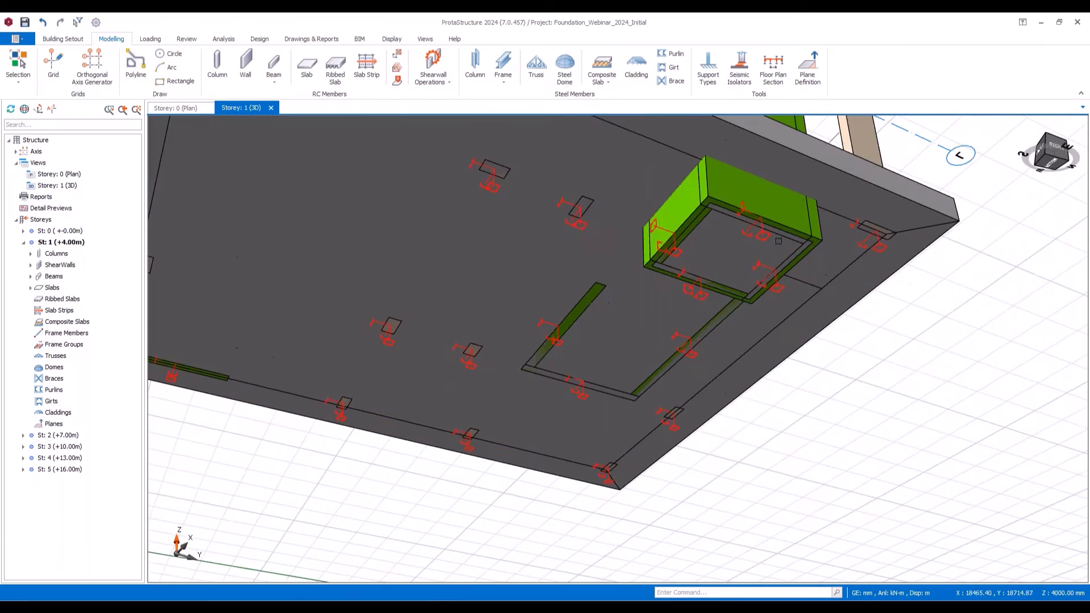
pyautogui.keyDown('shift'); pyautogui.moveTo(721, 260); pyautogui.dragTo(397, 260, button='middle'); pyautogui.keyUp('shift')
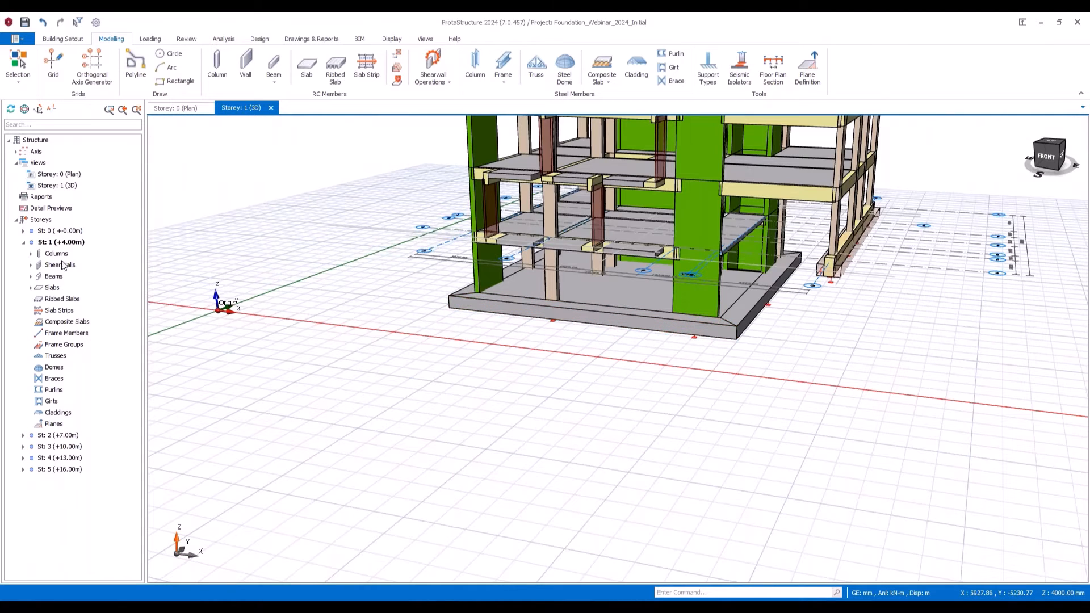
# Step: Enable Apply Z to Analytical Model for cantilever slabs FS3, FS4, FS5 and FS6 in the Storey 0 slab table
pyautogui.click(179, 108)
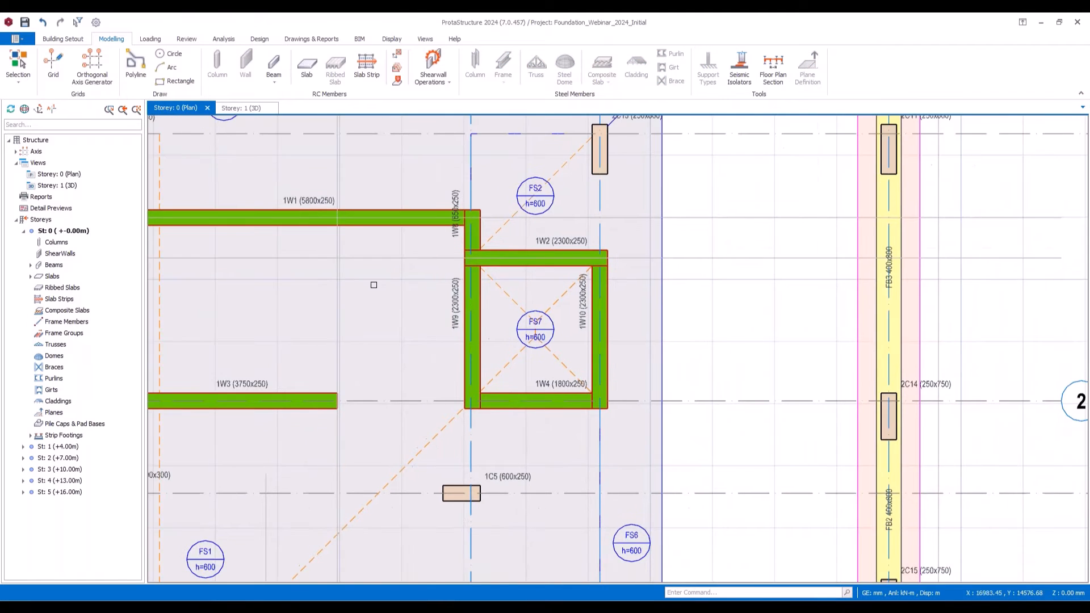
pyautogui.moveTo(369, 285); pyautogui.dragTo(649, 226, button='middle')
pyautogui.scroll(-4, 649, 238)
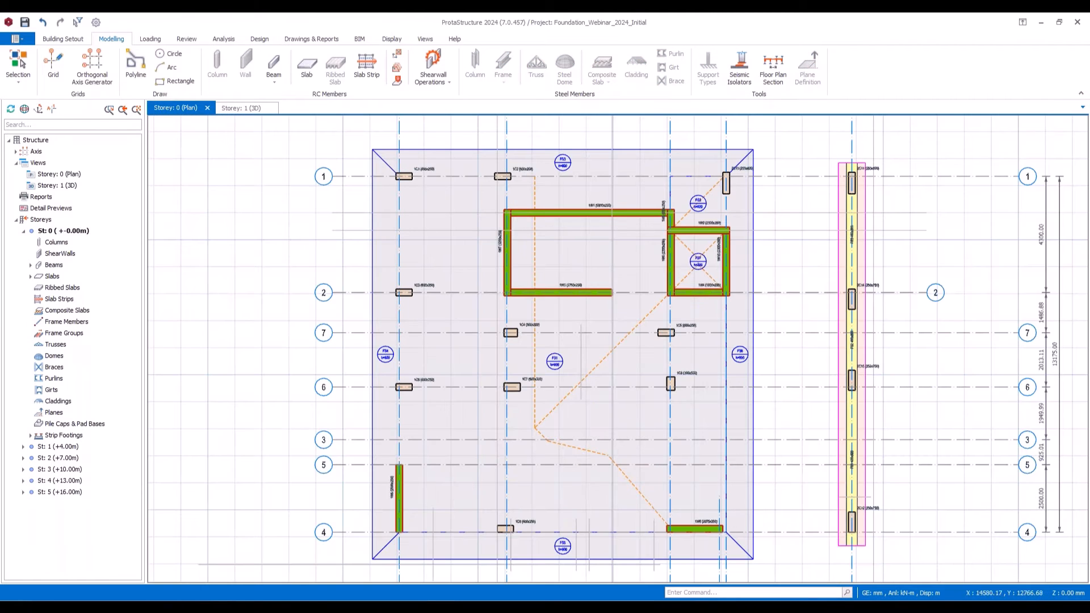
pyautogui.rightClick(54, 280)
pyautogui.click(74, 286)
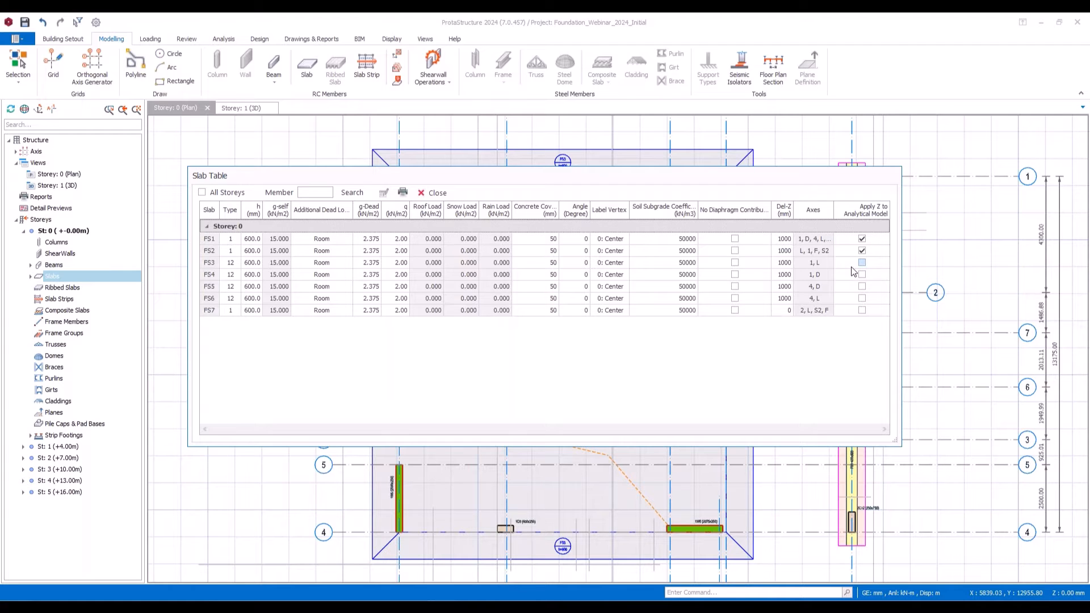
pyautogui.click(863, 275)
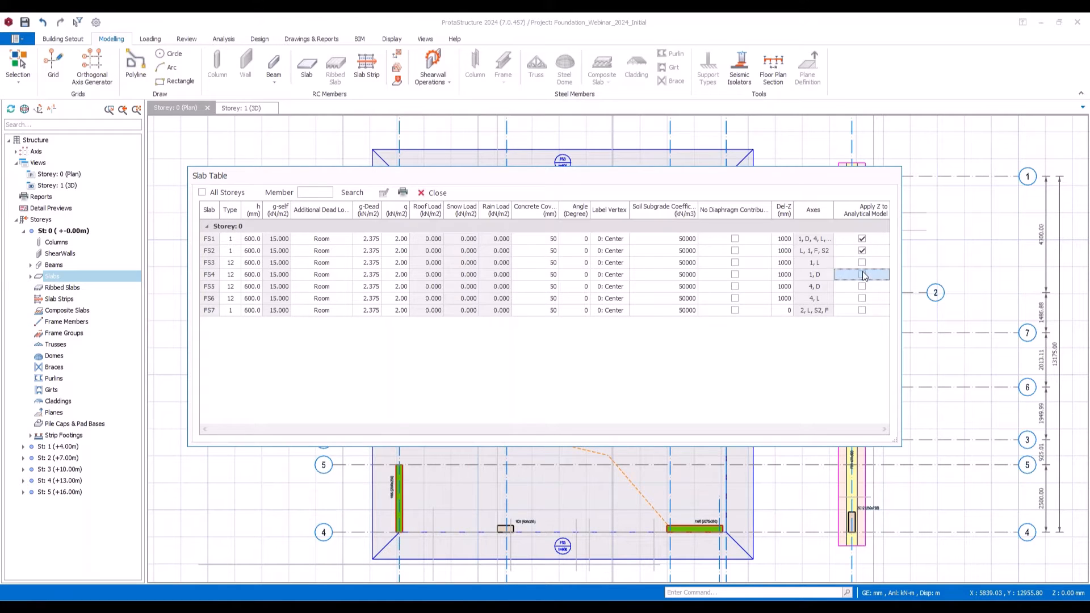
pyautogui.click(862, 263)
pyautogui.click(861, 275)
pyautogui.click(862, 287)
pyautogui.click(862, 299)
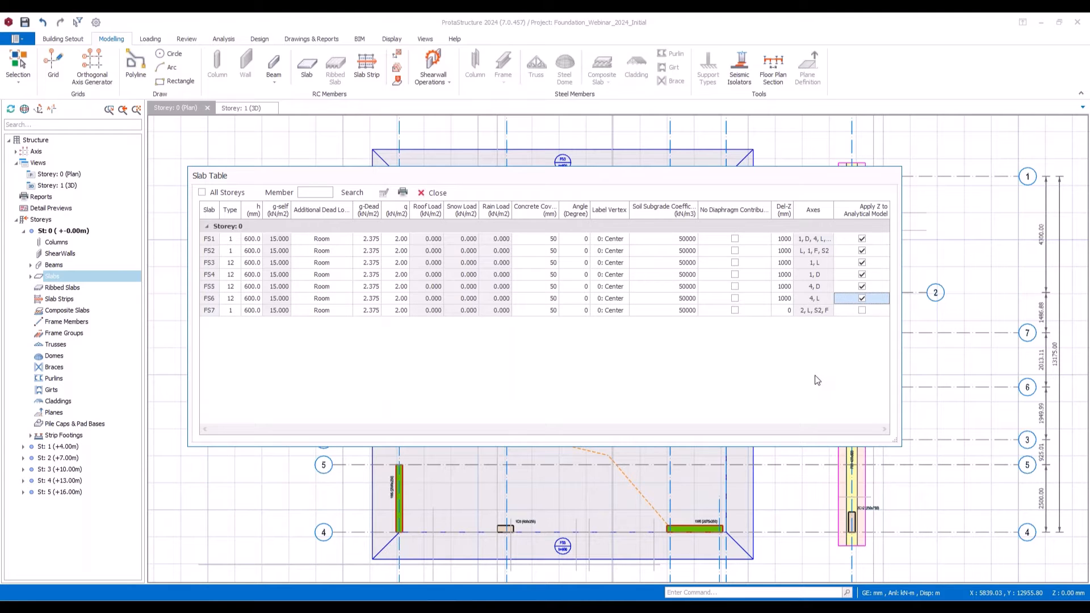
pyautogui.click(434, 193)
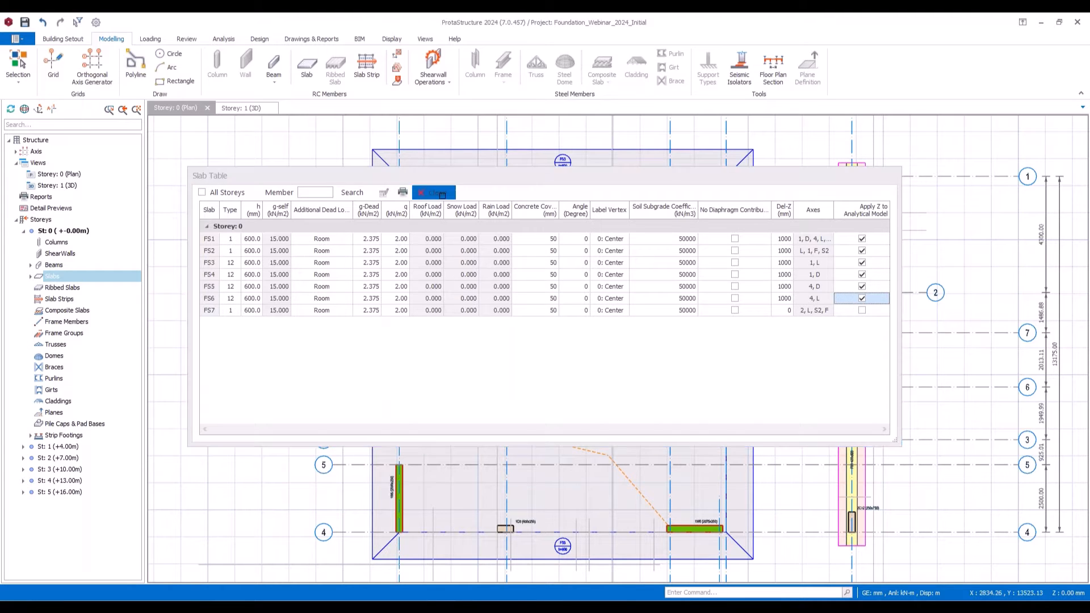
# Step: Insert an X-direction FE slab strip with 1000 mm left and right scope widths across the full raft between axes 6 and 3
pyautogui.moveTo(879, 299); pyautogui.dragTo(823, 235, button='middle')
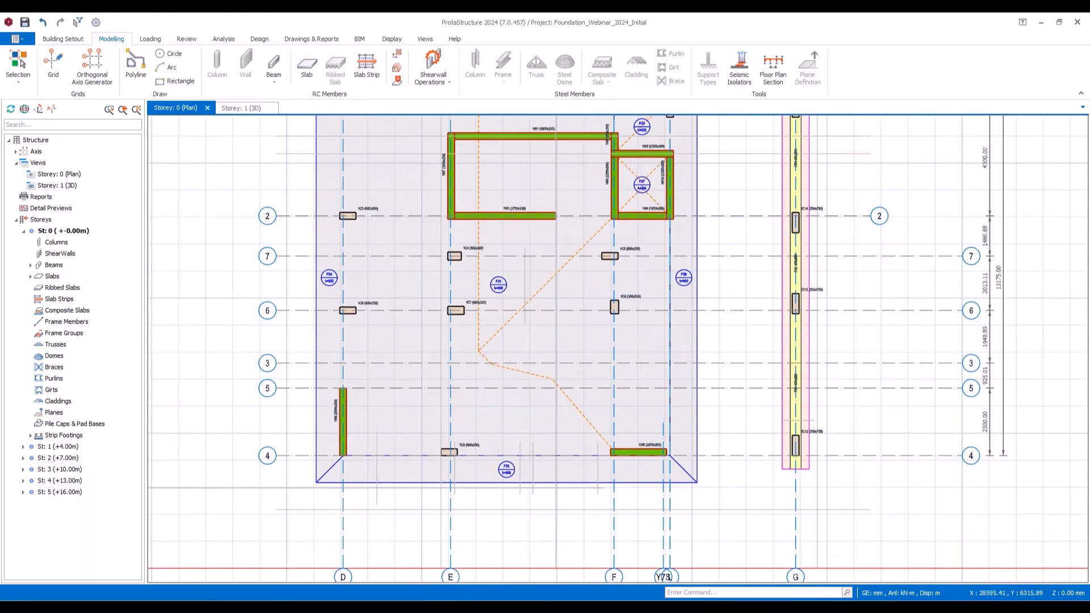
pyautogui.moveTo(207, 184); pyautogui.dragTo(281, 175, button='middle')
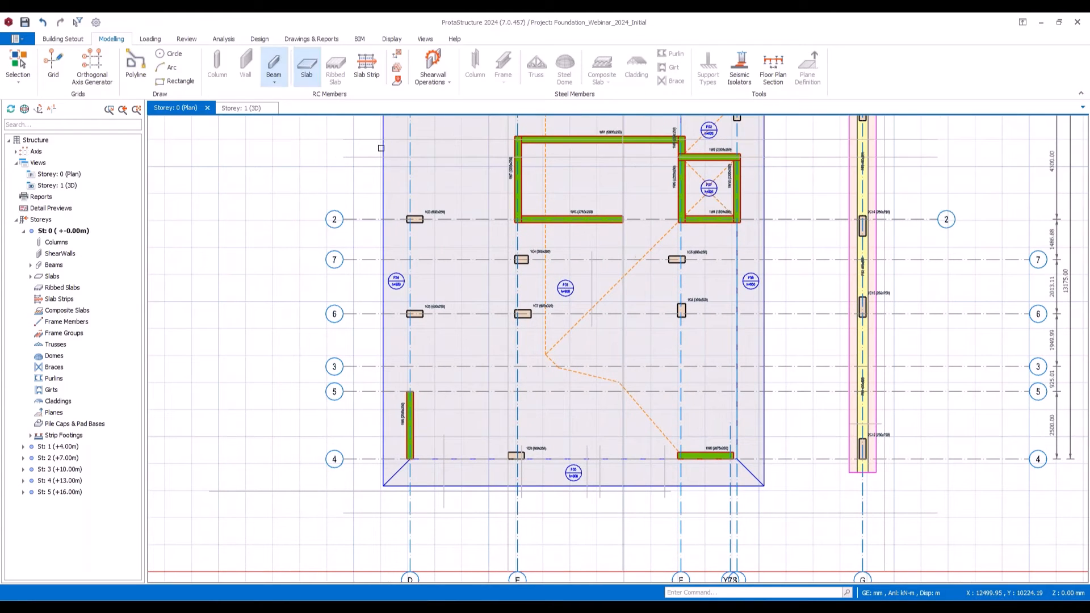
pyautogui.click(366, 67)
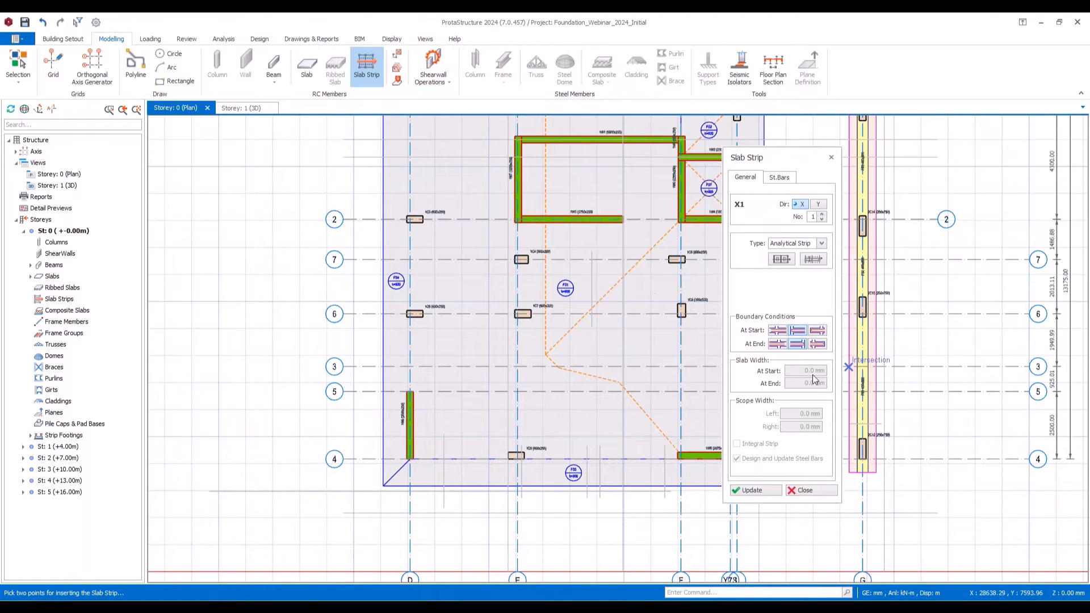
pyautogui.click(790, 244)
pyautogui.click(781, 262)
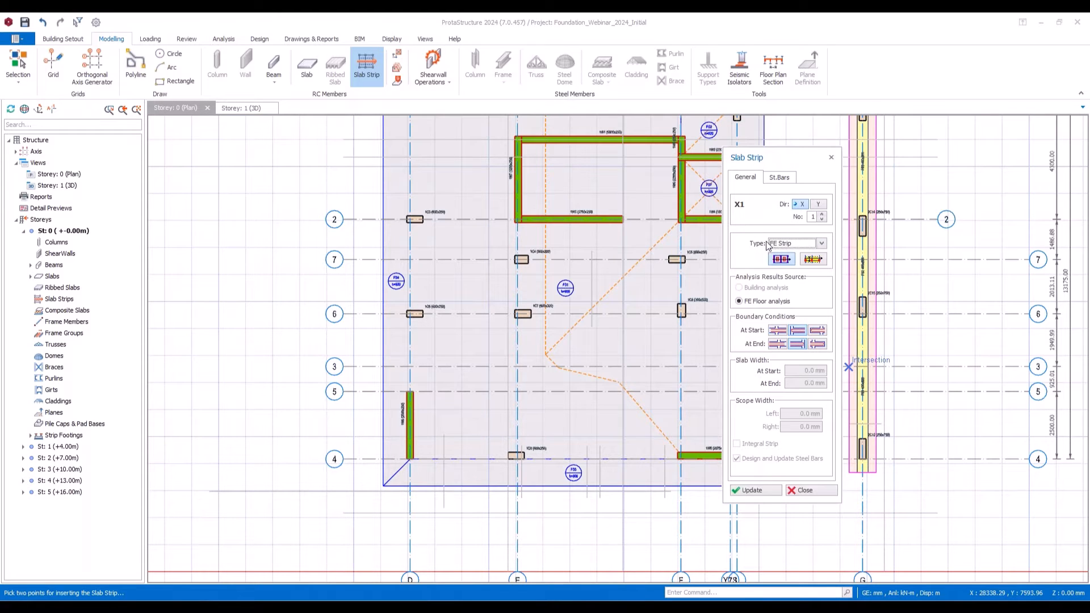
pyautogui.click(818, 261)
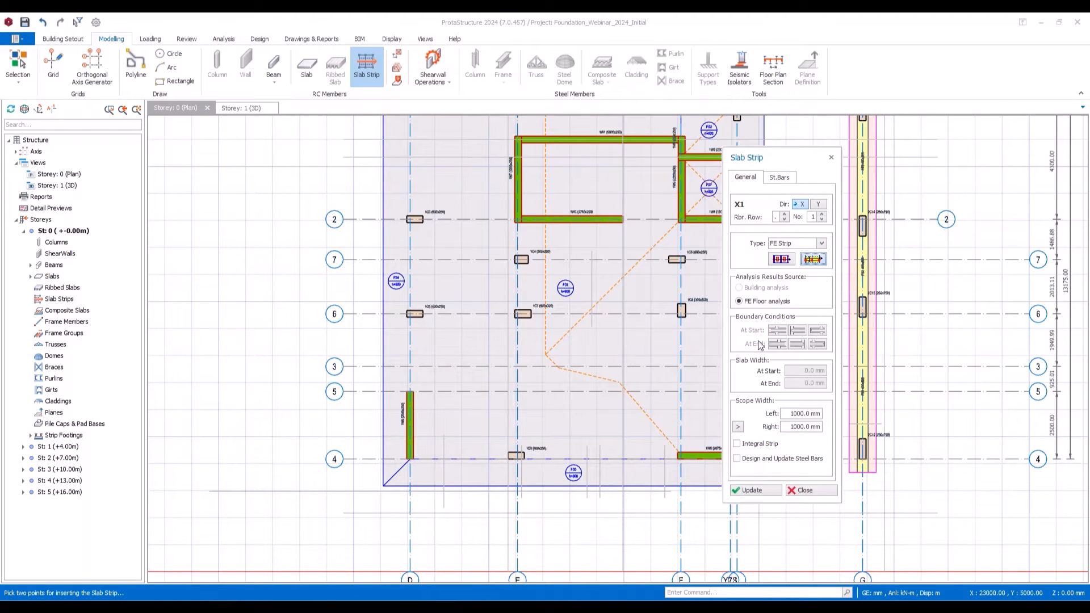
pyautogui.moveTo(830, 166); pyautogui.dragTo(1067, 187)
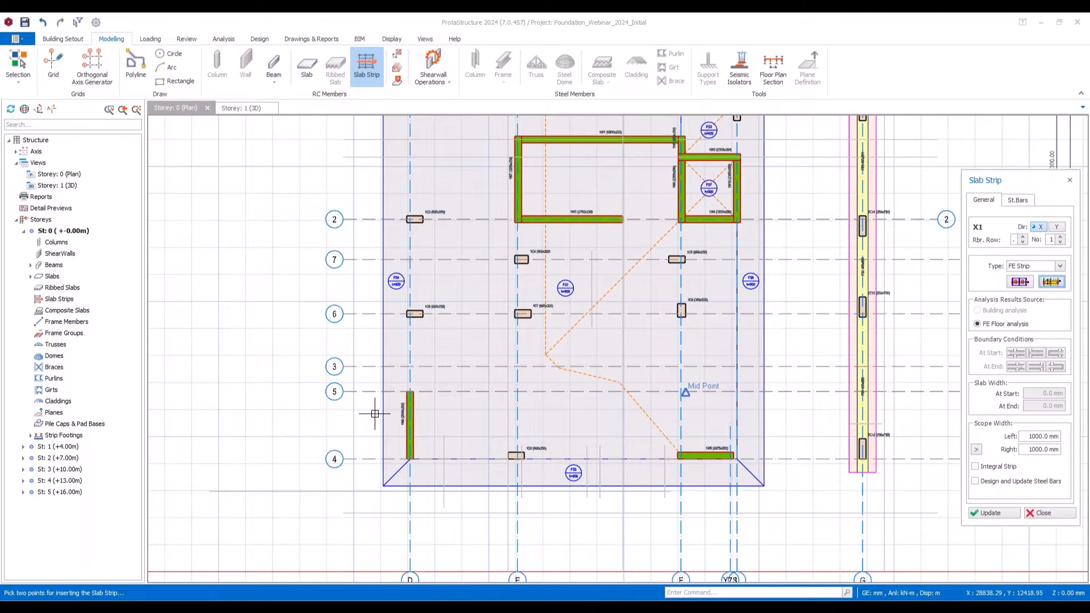
pyautogui.click(311, 345)
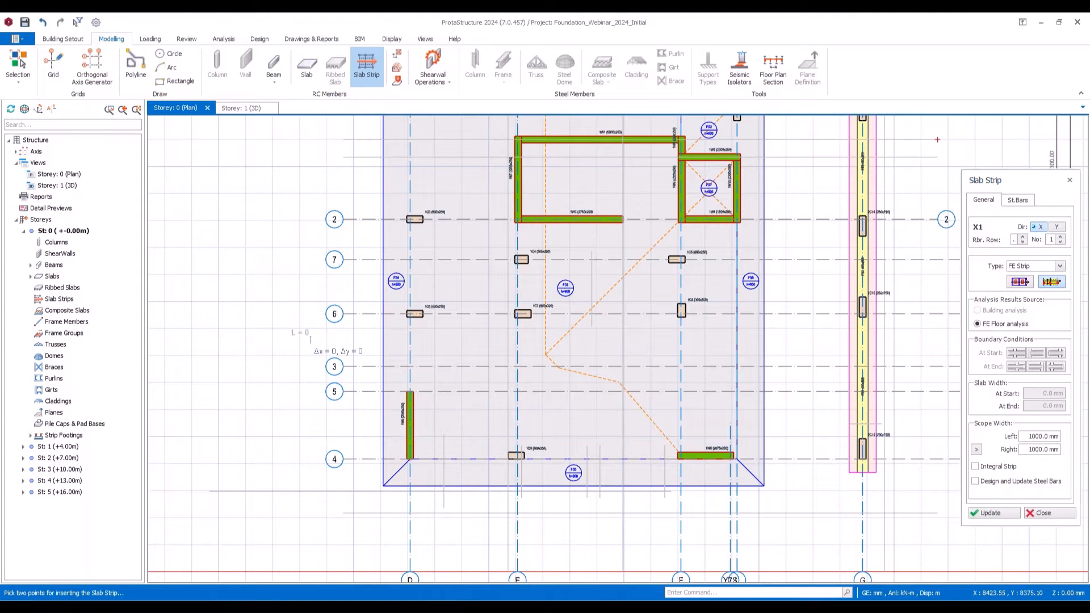
pyautogui.click(802, 351)
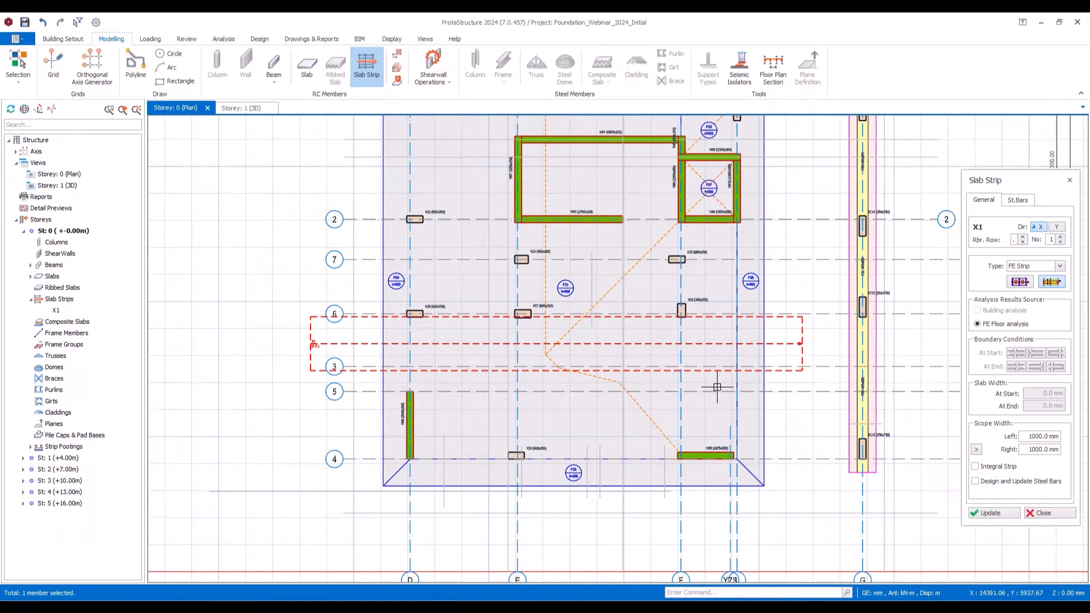
# Step: Extend the strip's right scope width to the raft's outer corner beyond axis 4, giving 5269.19 mm
pyautogui.click(976, 451)
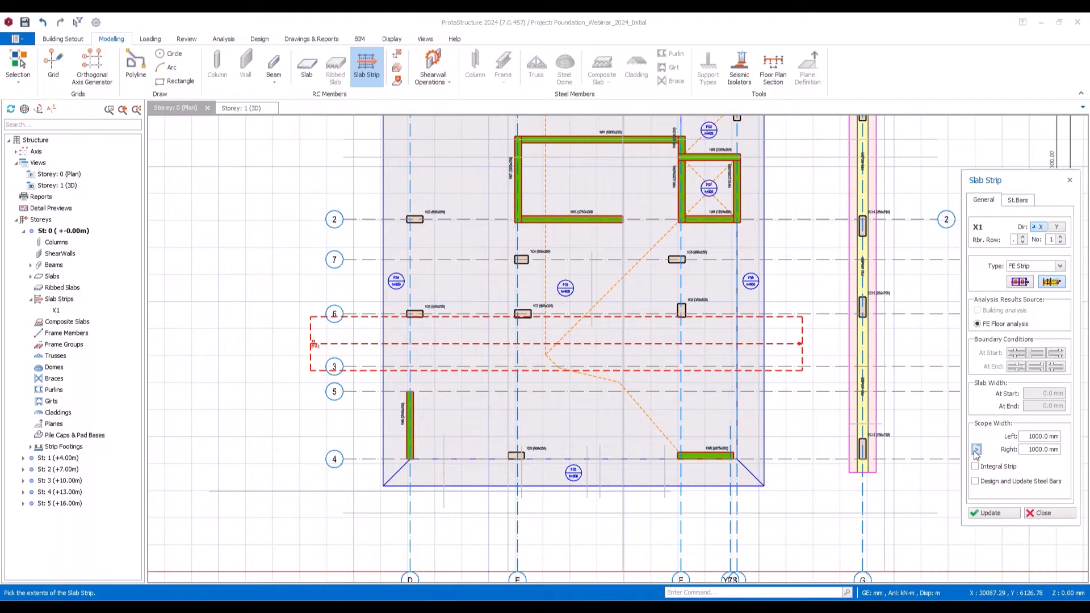
pyautogui.scroll(5, 738, 210)
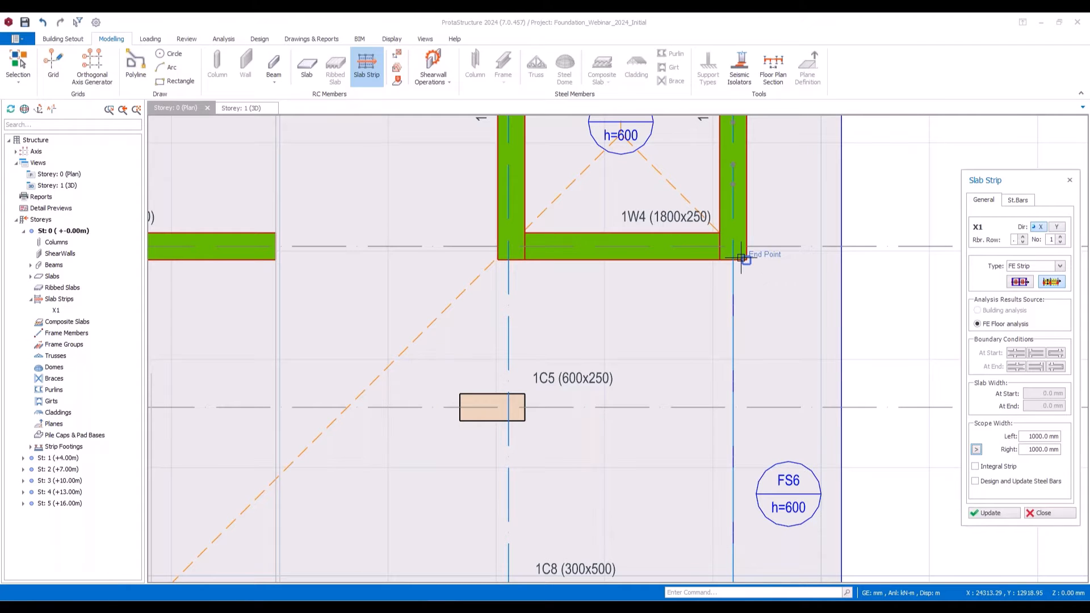
pyautogui.scroll(-5, 738, 245)
pyautogui.scroll(3, 764, 409)
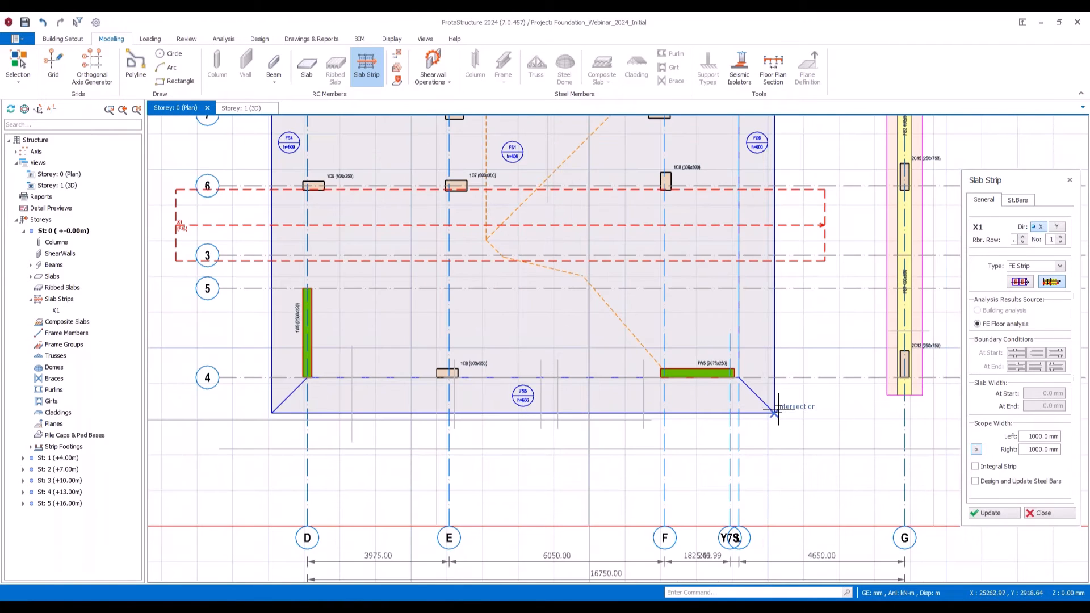
pyautogui.click(777, 407)
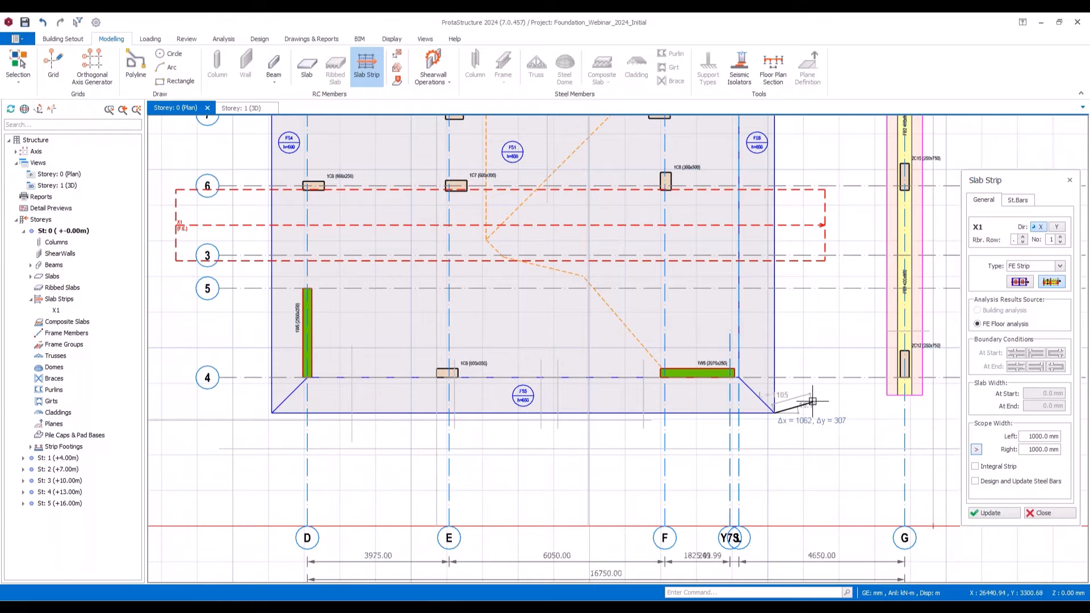
pyautogui.click(775, 414)
pyautogui.click(989, 514)
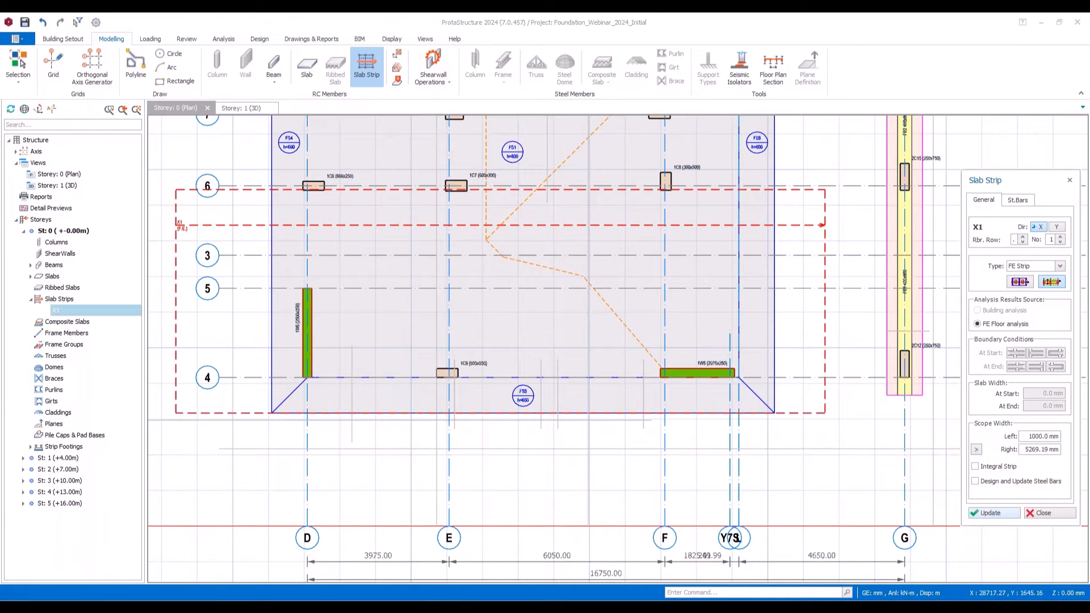
# Step: Extend the strip's left scope width to the outer face of wall 1W4, giving 4480.81 mm
pyautogui.scroll(-2, 796, 373)
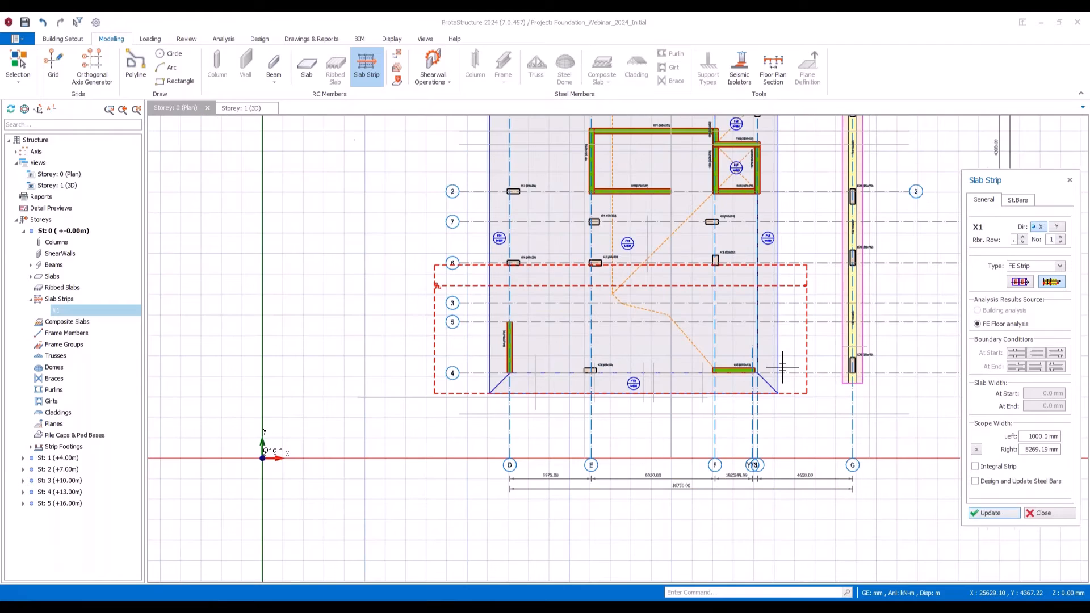
pyautogui.click(976, 450)
pyautogui.scroll(5, 804, 227)
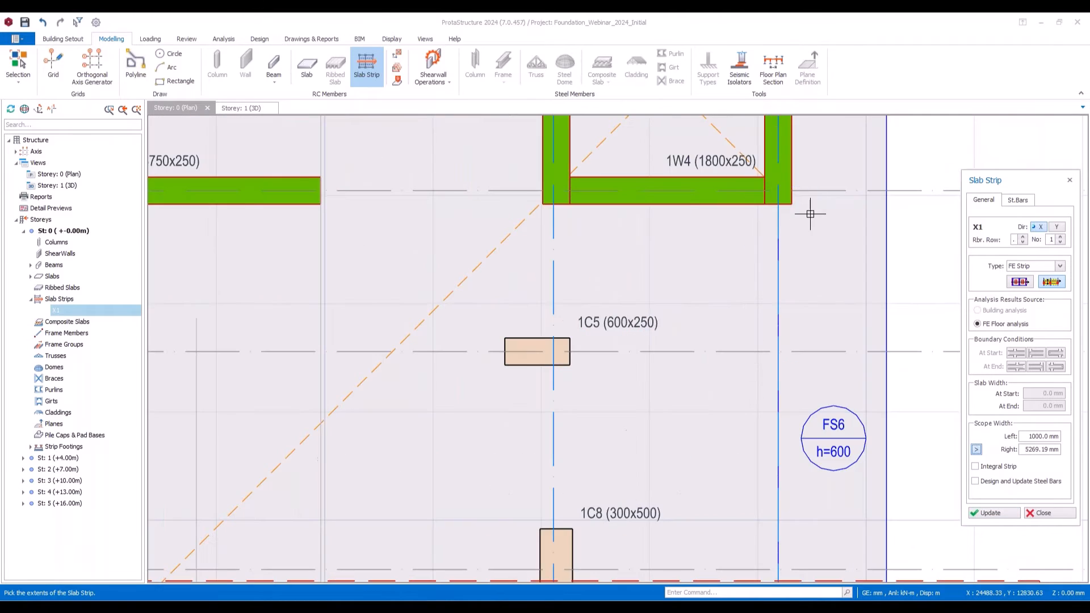
pyautogui.click(767, 199)
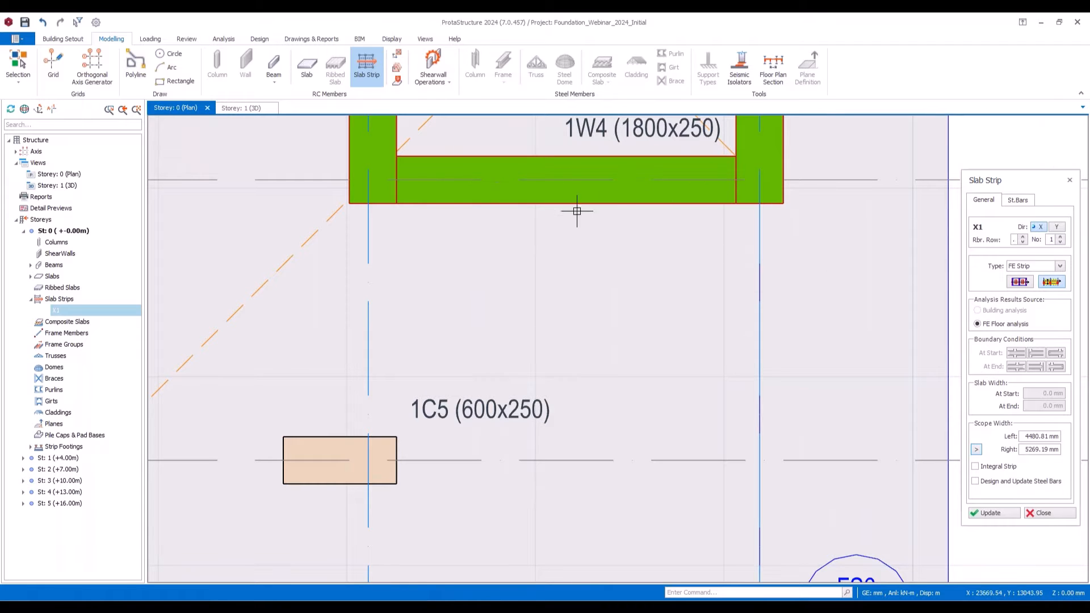
pyautogui.click(994, 513)
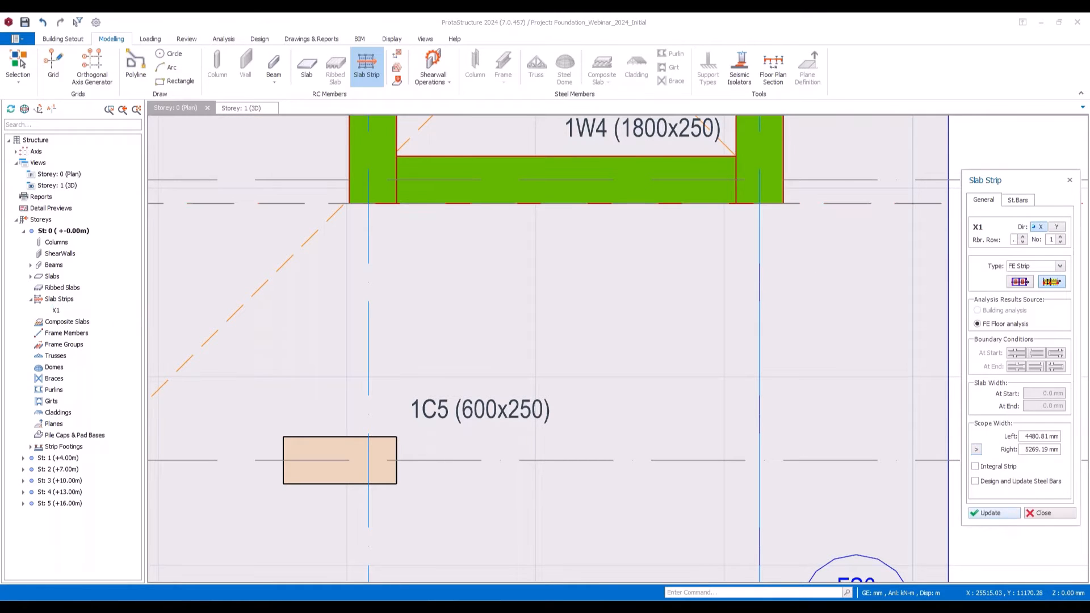
# Step: Insert an X-direction FE slab strip from outside the raft edge beside axis D, between axes 1 and 2, to wall 1W9
pyautogui.scroll(-5, 575, 337)
pyautogui.moveTo(607, 403); pyautogui.dragTo(833, 437, button='middle')
pyautogui.scroll(2, 458, 273)
pyautogui.moveTo(623, 343); pyautogui.dragTo(326, 316, button='middle')
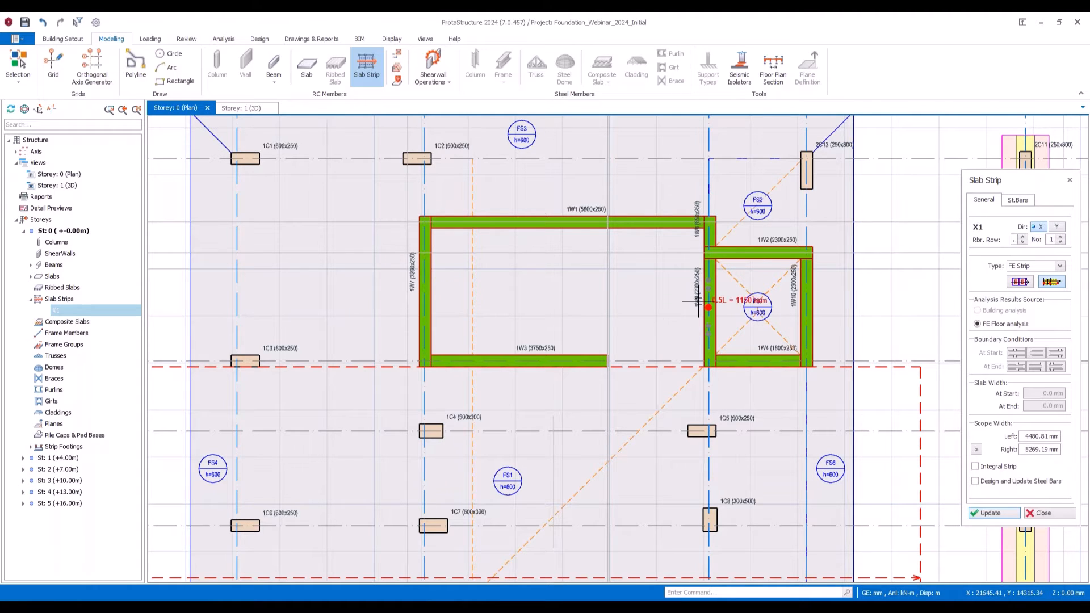
pyautogui.scroll(4, 706, 300)
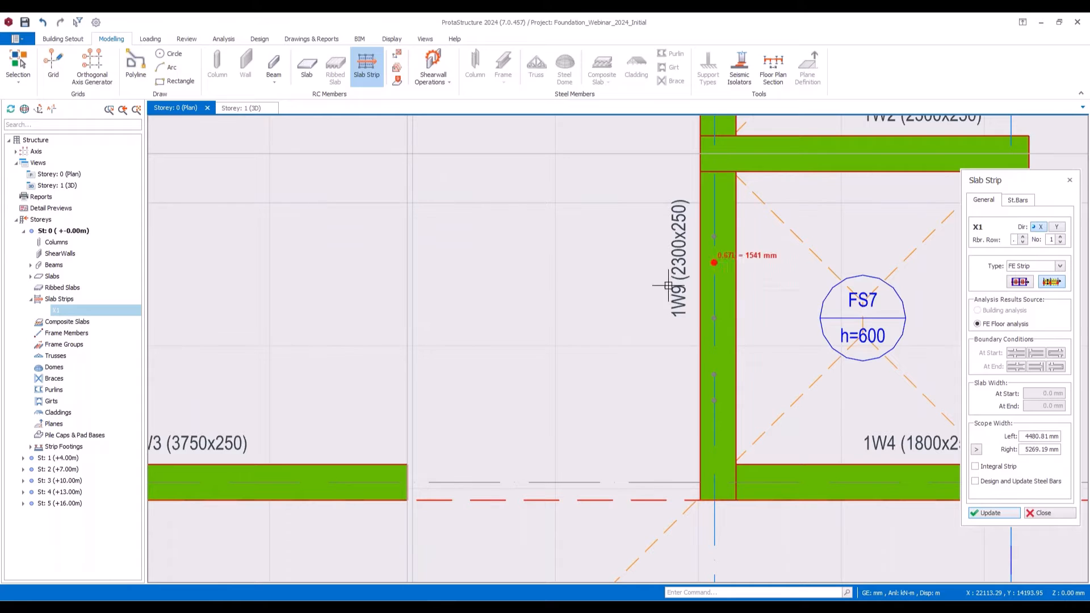
pyautogui.scroll(-3, 688, 226)
pyautogui.moveTo(622, 289); pyautogui.dragTo(878, 267, button='middle')
pyautogui.click(210, 242)
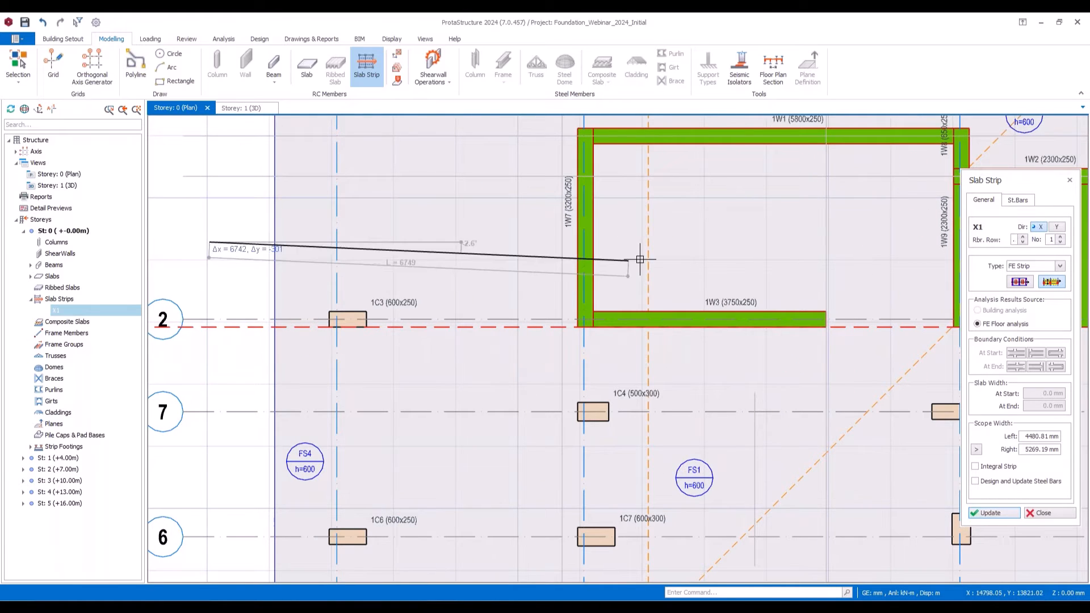
pyautogui.moveTo(637, 260); pyautogui.dragTo(285, 276, button='middle')
pyautogui.scroll(3, 630, 261)
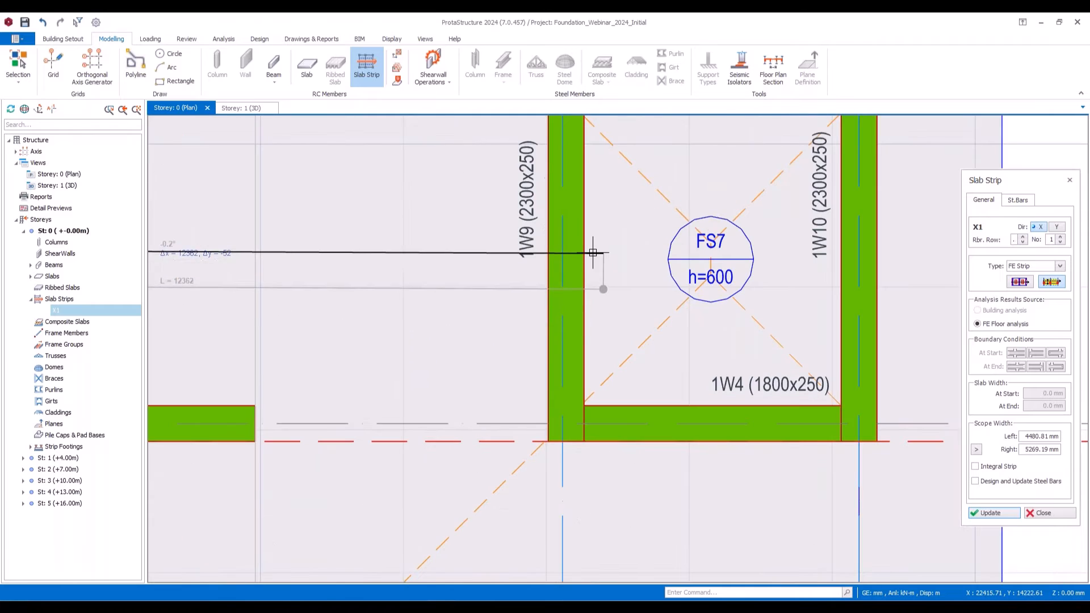
pyautogui.scroll(4, 587, 254)
pyautogui.scroll(4, 572, 255)
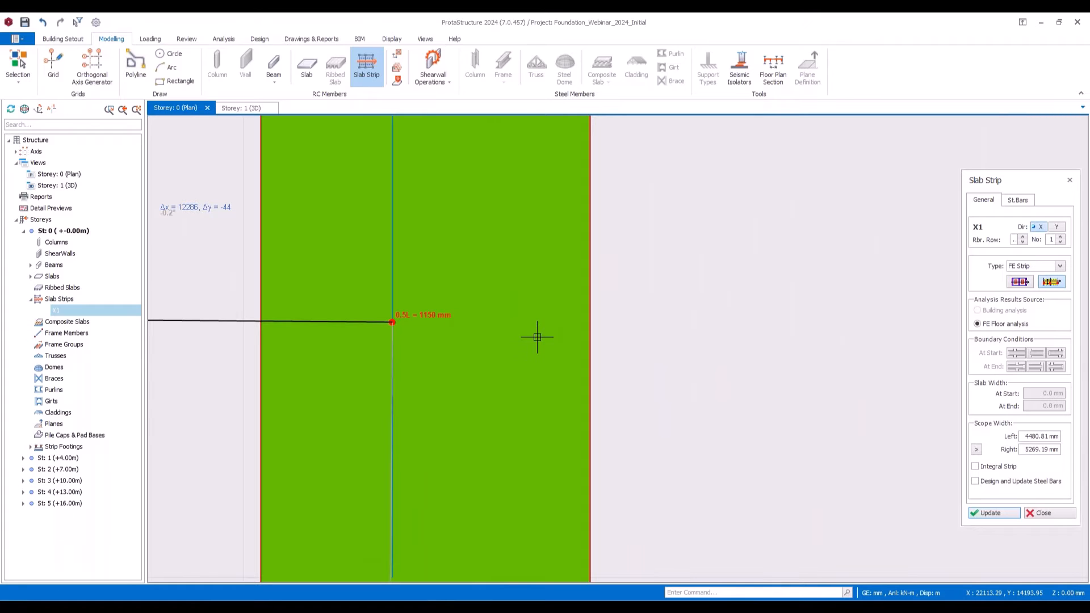
pyautogui.click(652, 254)
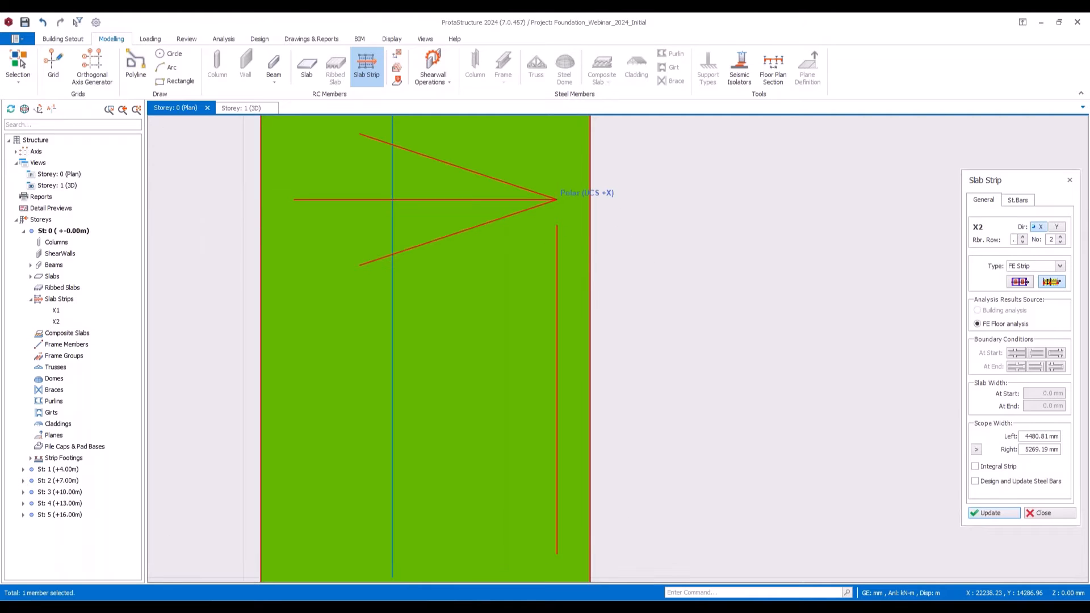
# Step: Set the new strip's scope widths from picked wall corners to 1181.99 mm left and 1368.01 mm right, and update the strip
pyautogui.scroll(-4, 561, 220)
pyautogui.scroll(-5, 560, 221)
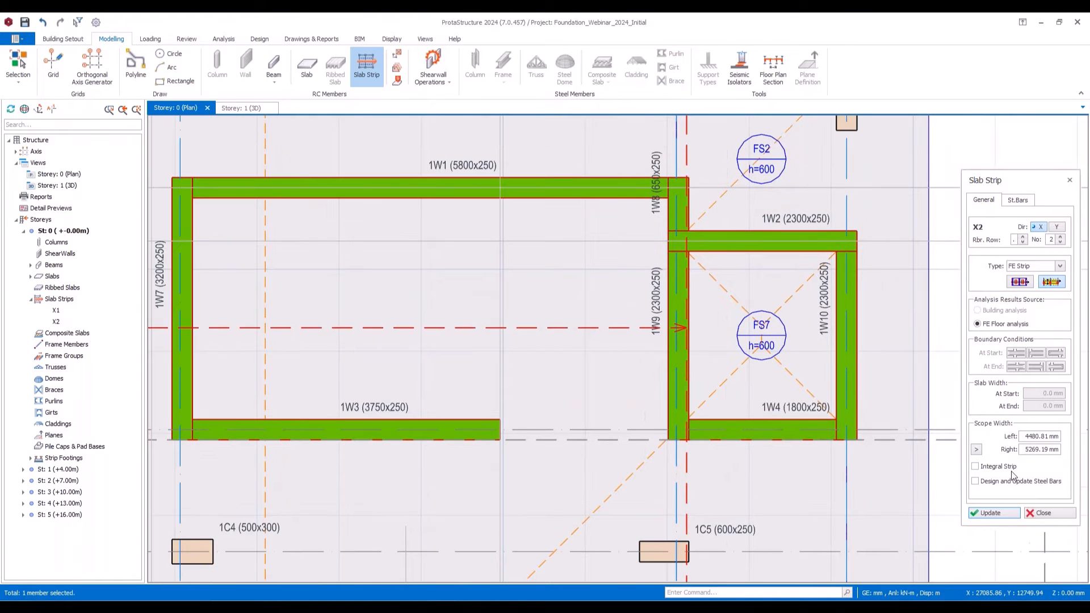
pyautogui.click(976, 450)
pyautogui.scroll(5, 696, 244)
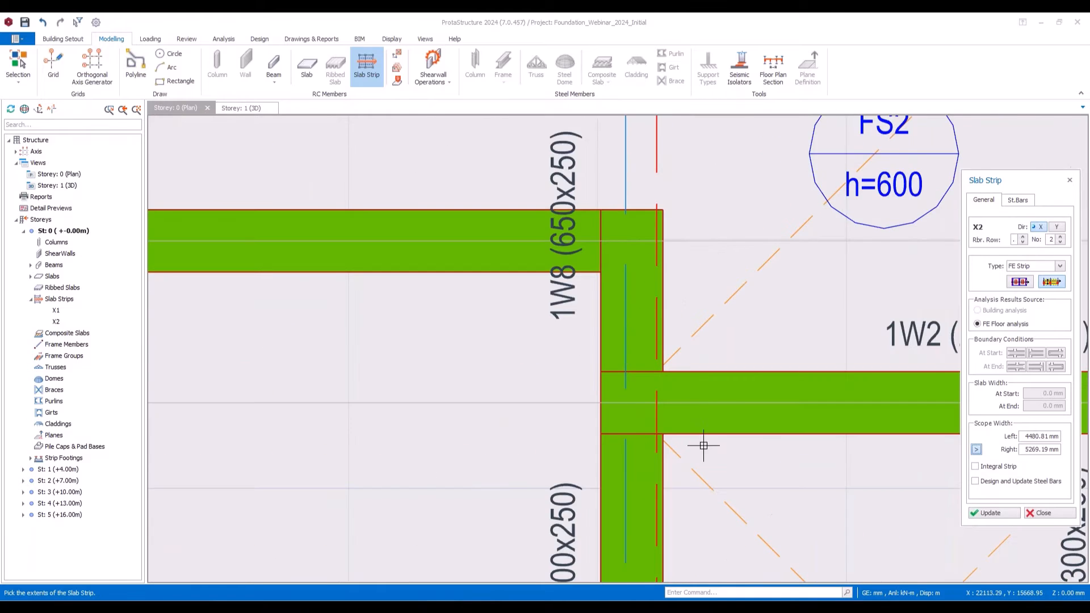
pyautogui.click(627, 288)
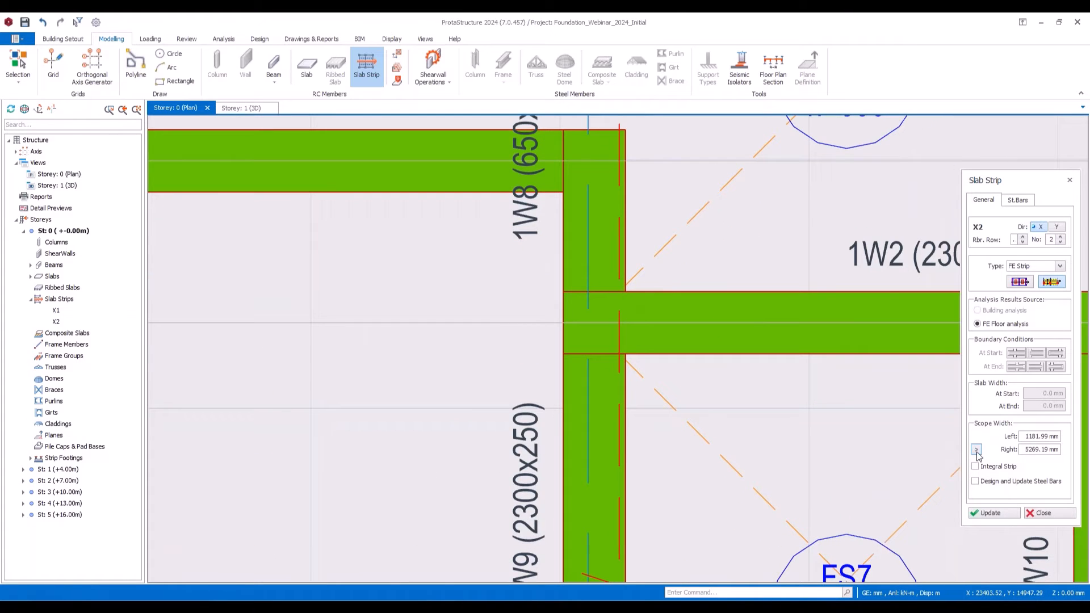
pyautogui.moveTo(760, 474); pyautogui.dragTo(704, 238, button='middle')
pyautogui.moveTo(481, 536)
pyautogui.mouseDown(button='middle')
pyautogui.moveTo(511, 283)
pyautogui.moveTo(499, 171)
pyautogui.mouseUp(button='middle')
pyautogui.scroll(3, 608, 305)
pyautogui.click(513, 327)
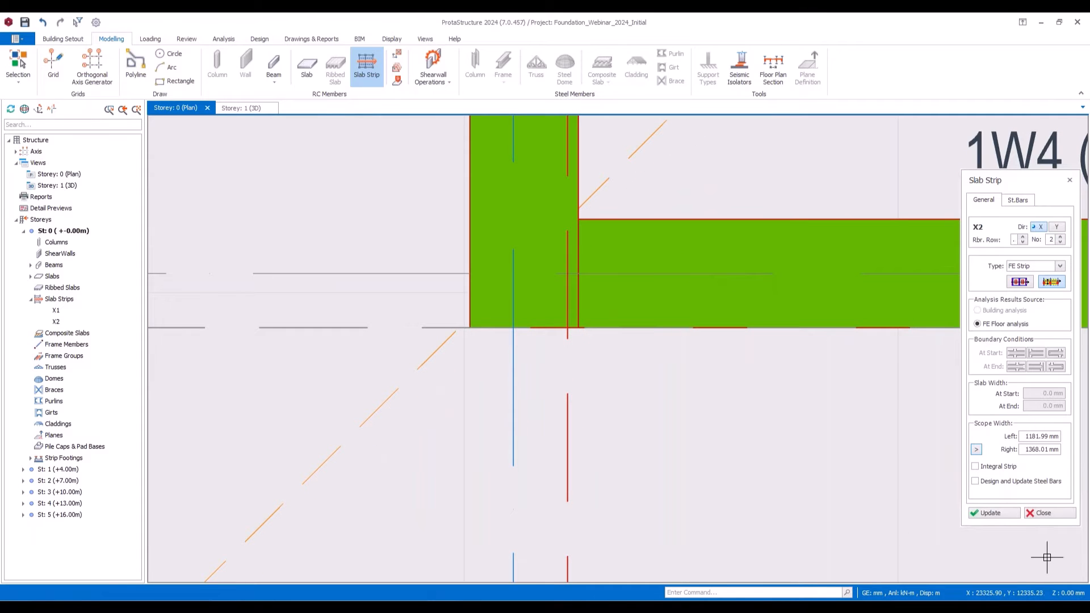
pyautogui.click(993, 513)
# Step: Extend the strip's left scope width to the outer face of wall 1W2, giving 1206.99 mm, and update the strip
pyautogui.scroll(-5, 653, 397)
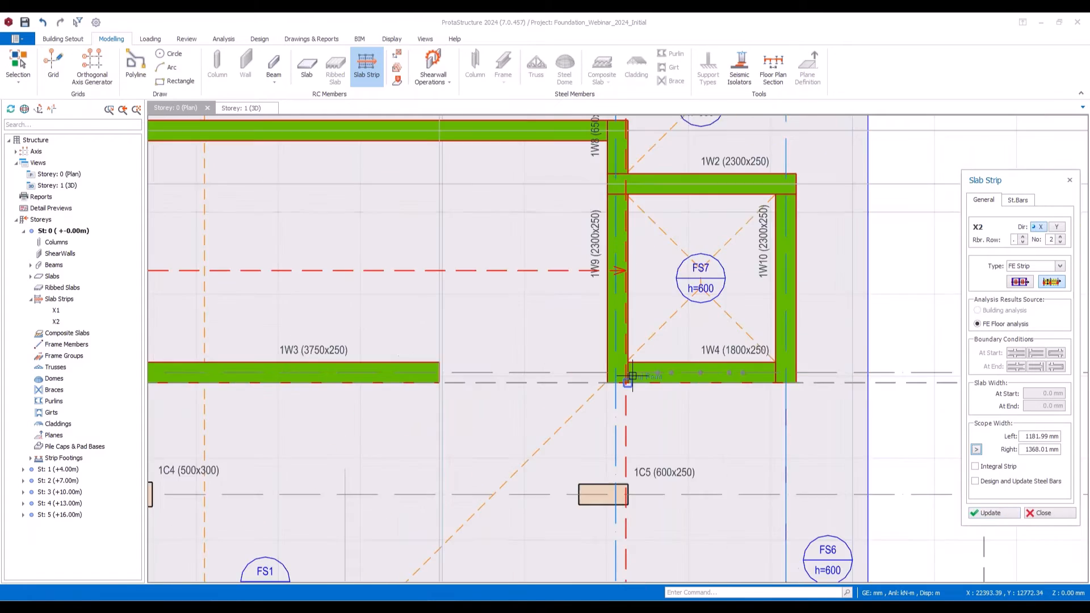
pyautogui.click(978, 450)
pyautogui.scroll(5, 624, 289)
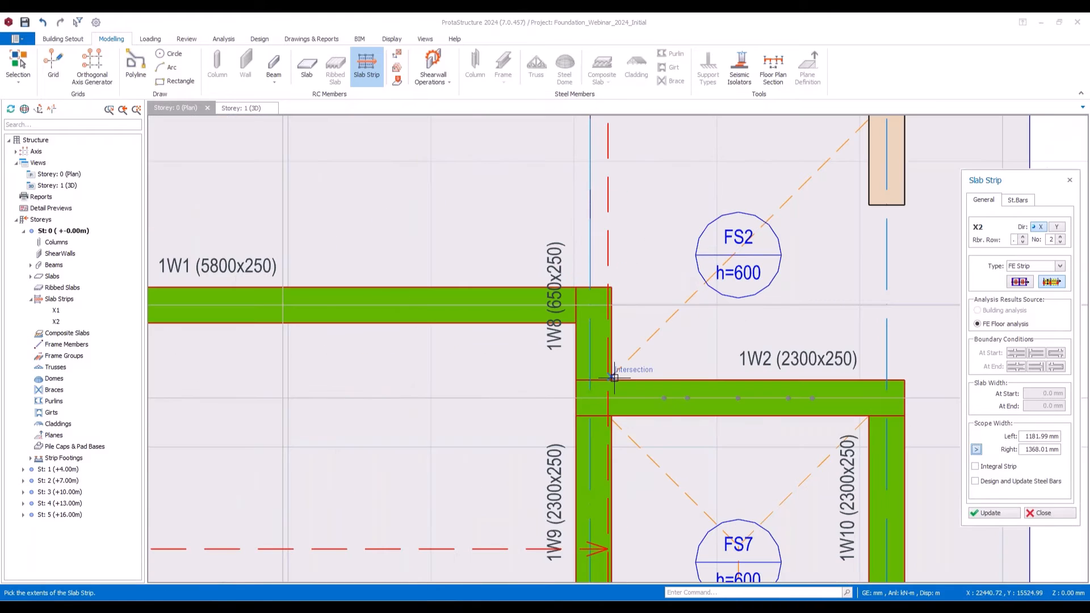
pyautogui.click(977, 449)
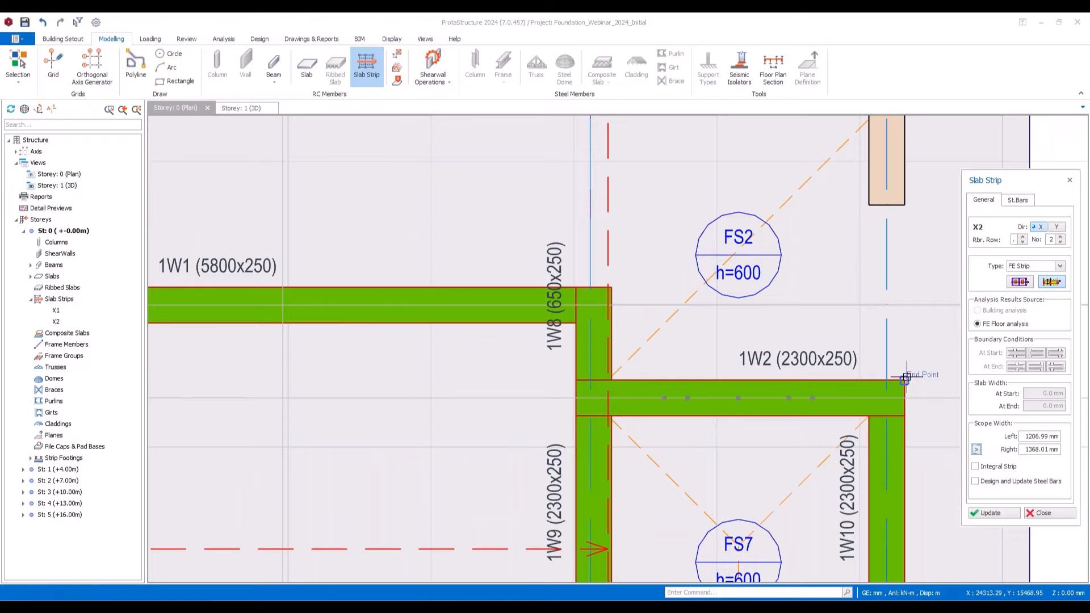
pyautogui.moveTo(876, 543); pyautogui.dragTo(783, 302, button='middle')
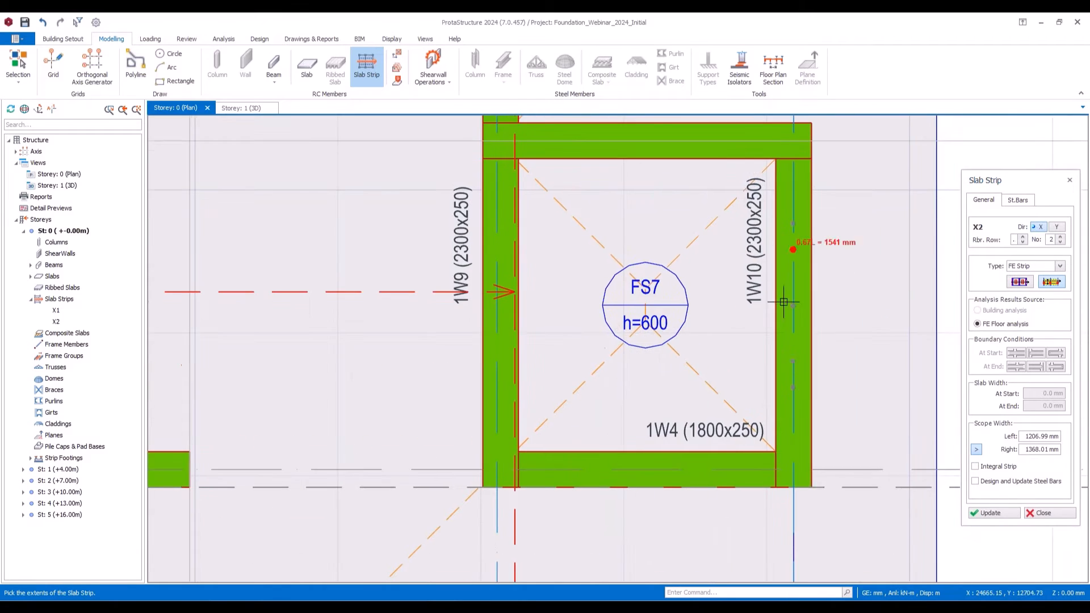
pyautogui.click(998, 515)
# Step: Insert an X-direction FE slab strip across core slab FS7 from wall 1W9 to wall 1W10
pyautogui.scroll(-1, 523, 285)
pyautogui.moveTo(523, 285); pyautogui.dragTo(807, 354, button='middle')
pyautogui.scroll(-3, 806, 353)
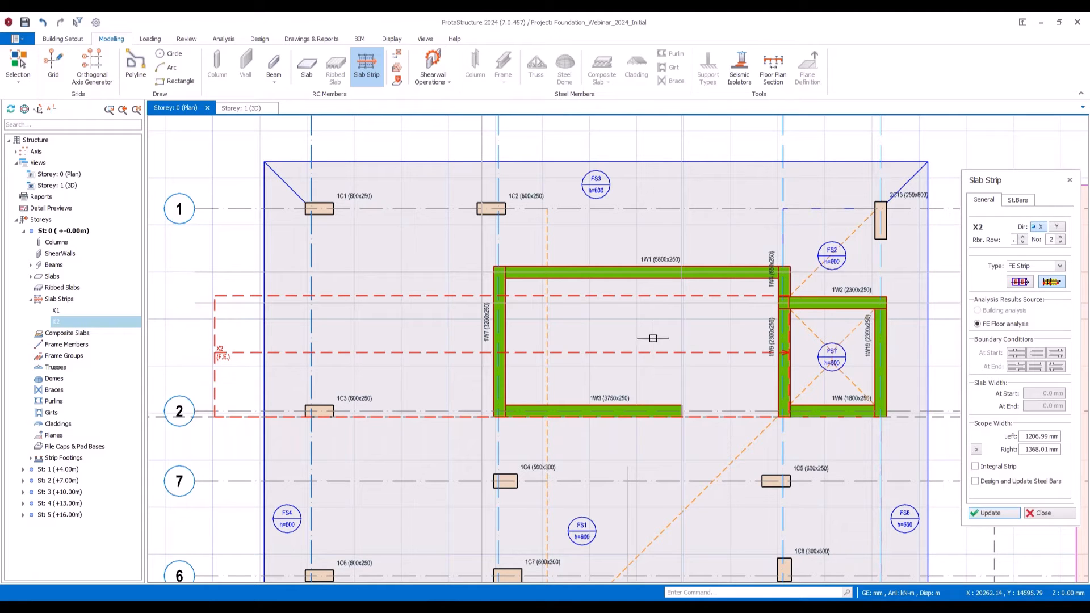
pyautogui.scroll(4, 710, 344)
pyautogui.scroll(5, 401, 334)
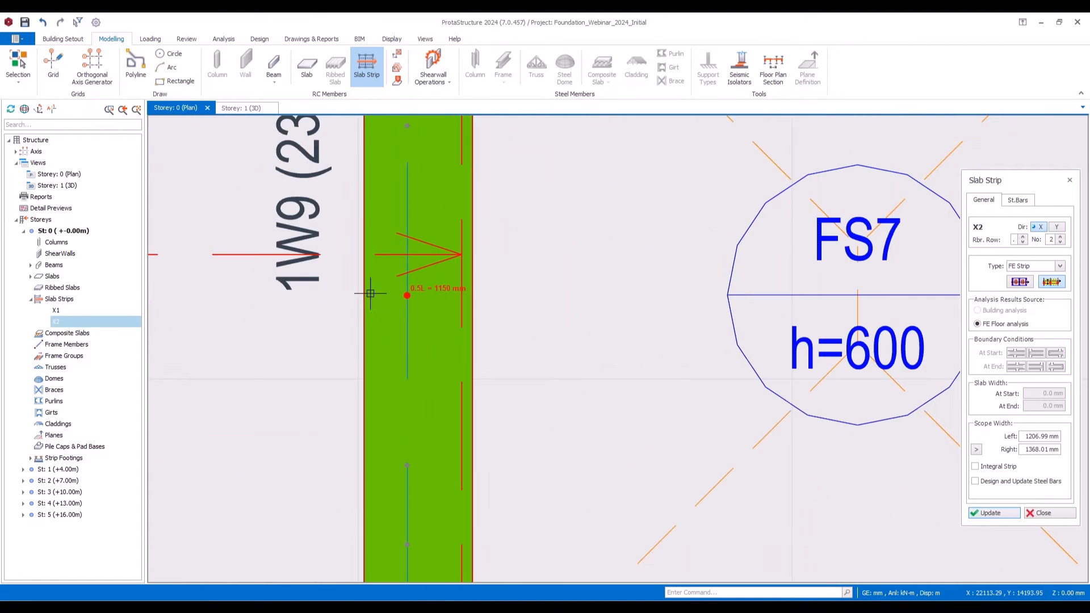
pyautogui.scroll(2, 350, 304)
pyautogui.click(350, 298)
pyautogui.scroll(-4, 350, 298)
pyautogui.moveTo(953, 322); pyautogui.dragTo(766, 319, button='middle')
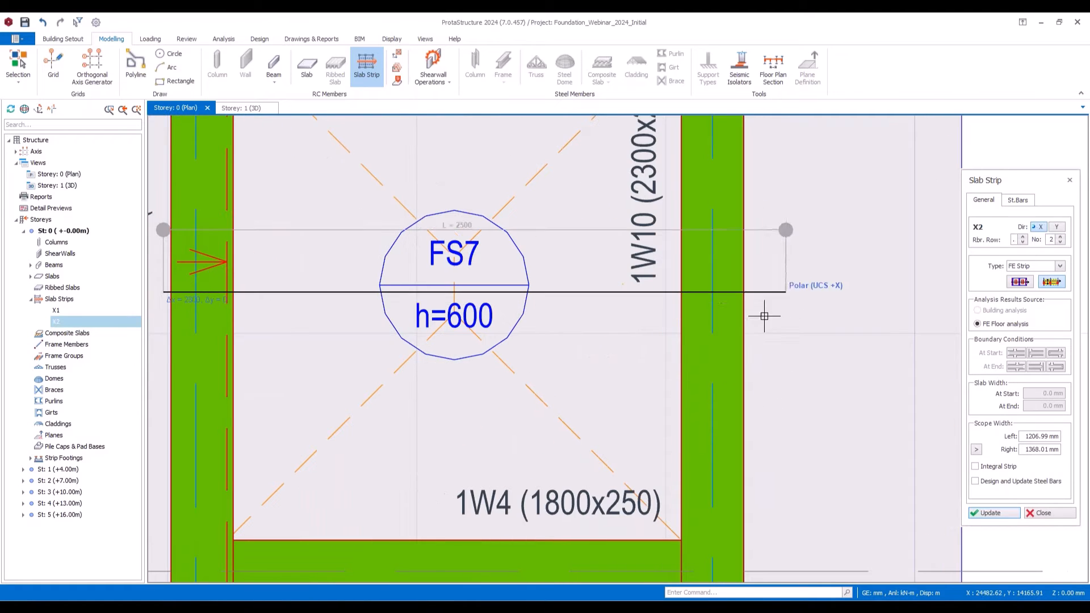
pyautogui.click(743, 295)
# Step: Fit the core strip's scope widths to the outer faces of walls 1W2 and 1W4, giving 1303.04 mm left and 1246.96 mm right
pyautogui.scroll(-2, 845, 367)
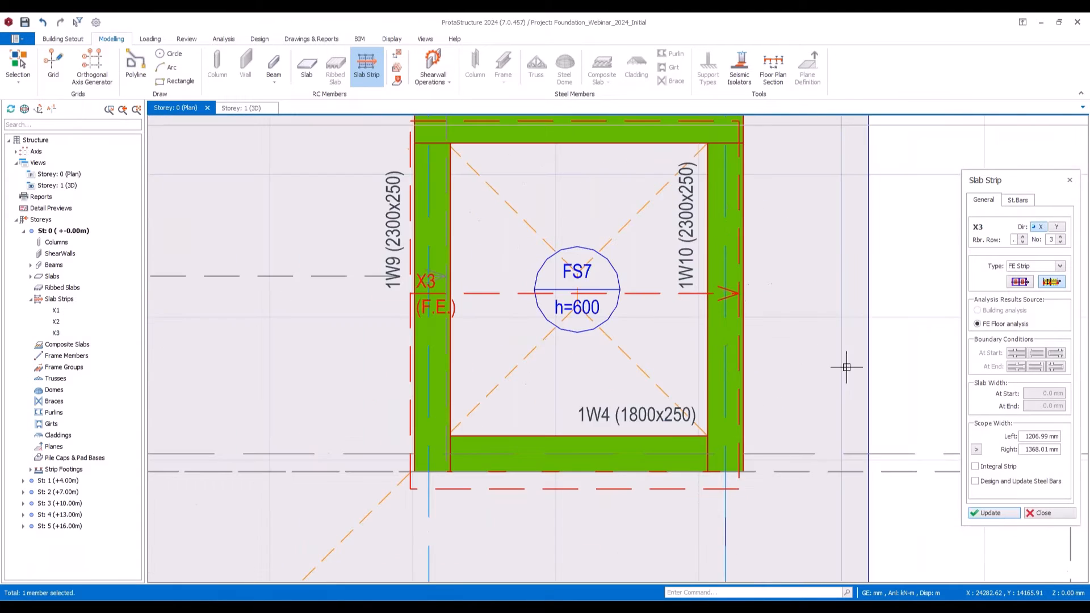
pyautogui.click(977, 450)
pyautogui.moveTo(782, 166); pyautogui.dragTo(768, 209, button='middle')
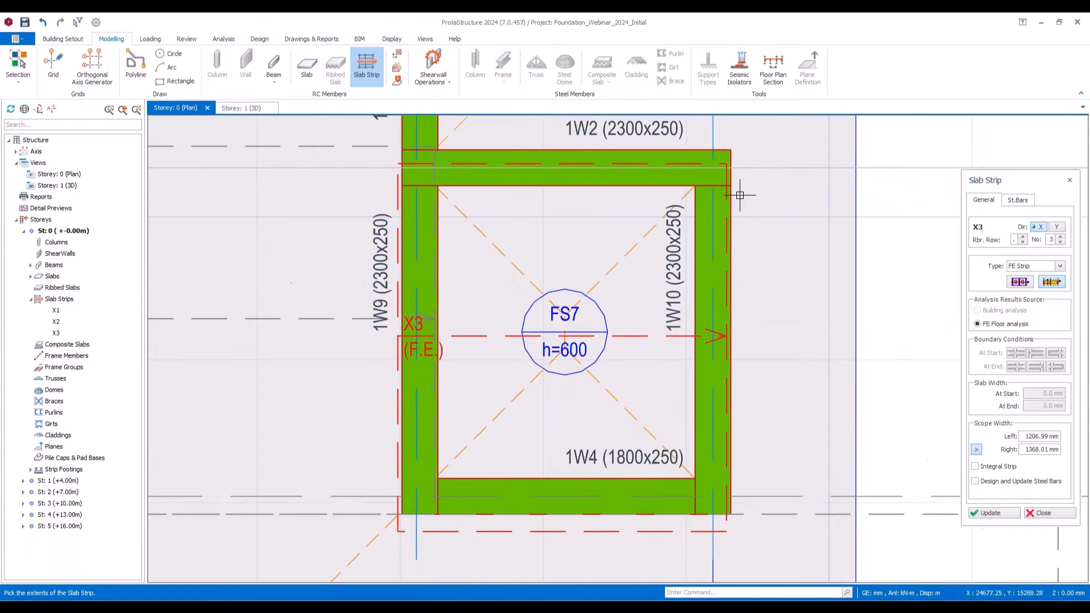
pyautogui.click(733, 151)
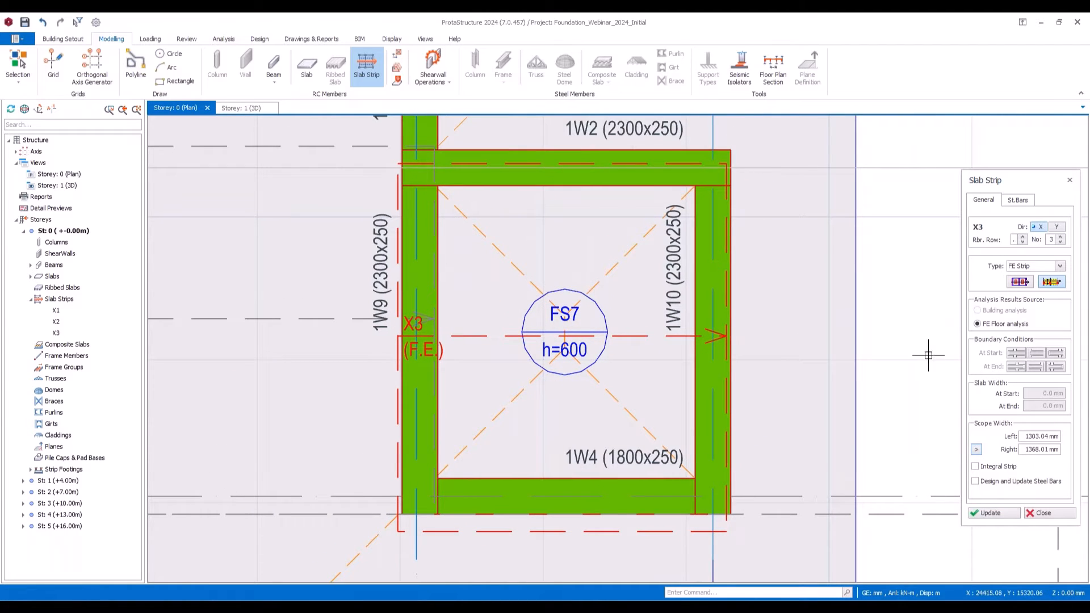
pyautogui.click(978, 450)
pyautogui.scroll(5, 718, 516)
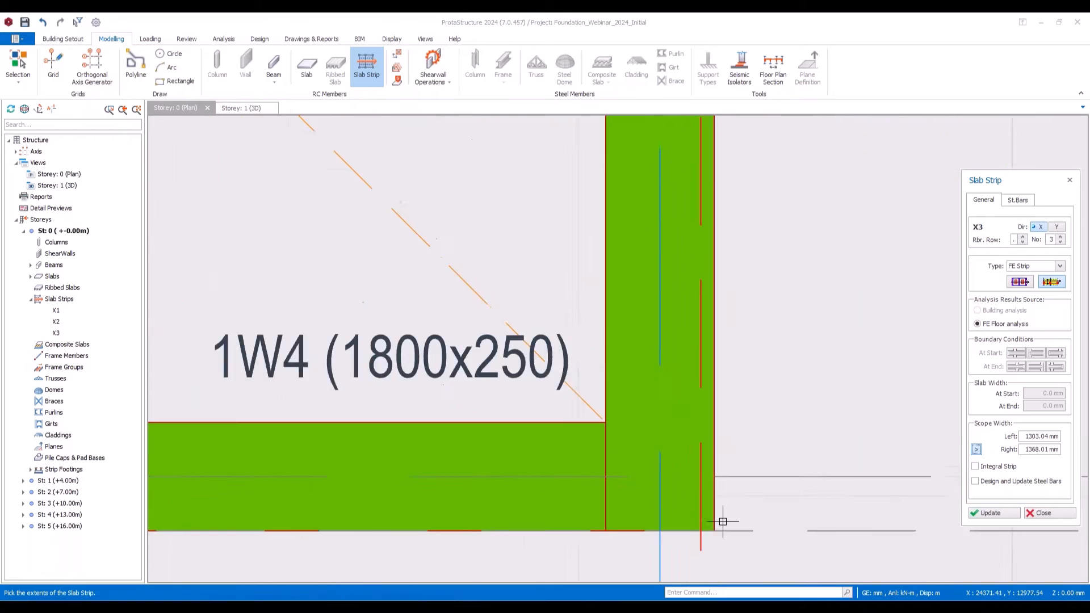
pyautogui.click(707, 533)
pyautogui.click(988, 513)
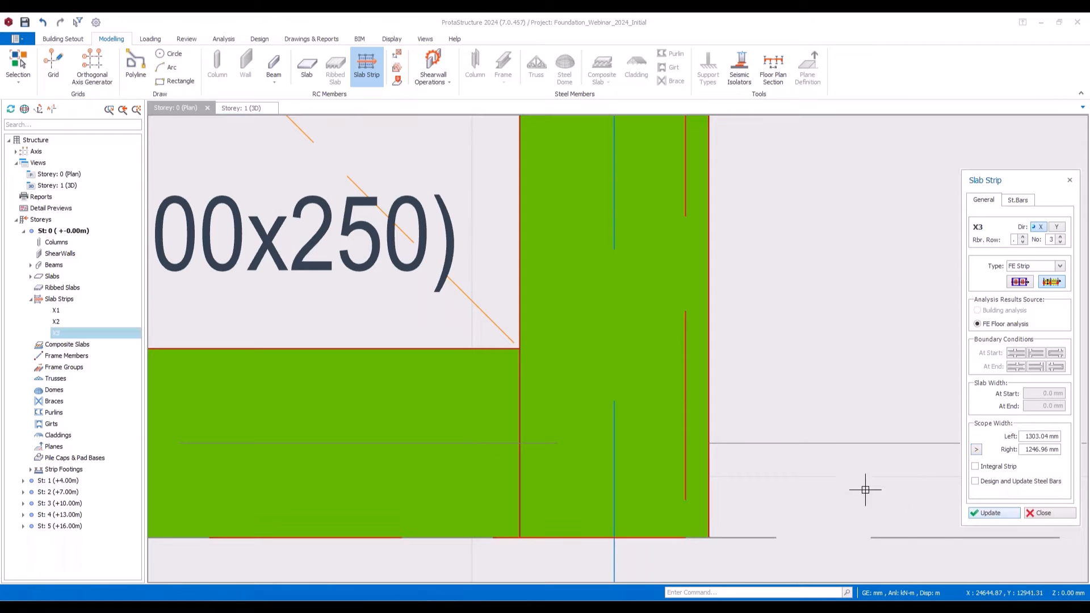
# Step: Insert an X-direction FE slab strip from wall 1W10 to just outside the raft edge beyond axis L
pyautogui.scroll(-6, 820, 454)
pyautogui.scroll(3, 942, 332)
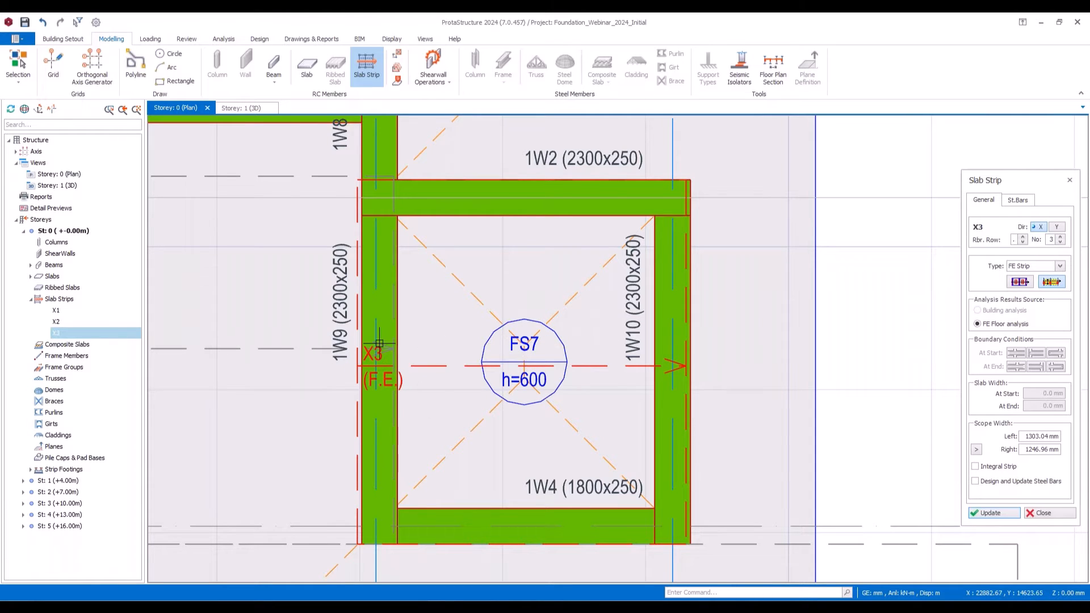
pyautogui.click(1068, 500)
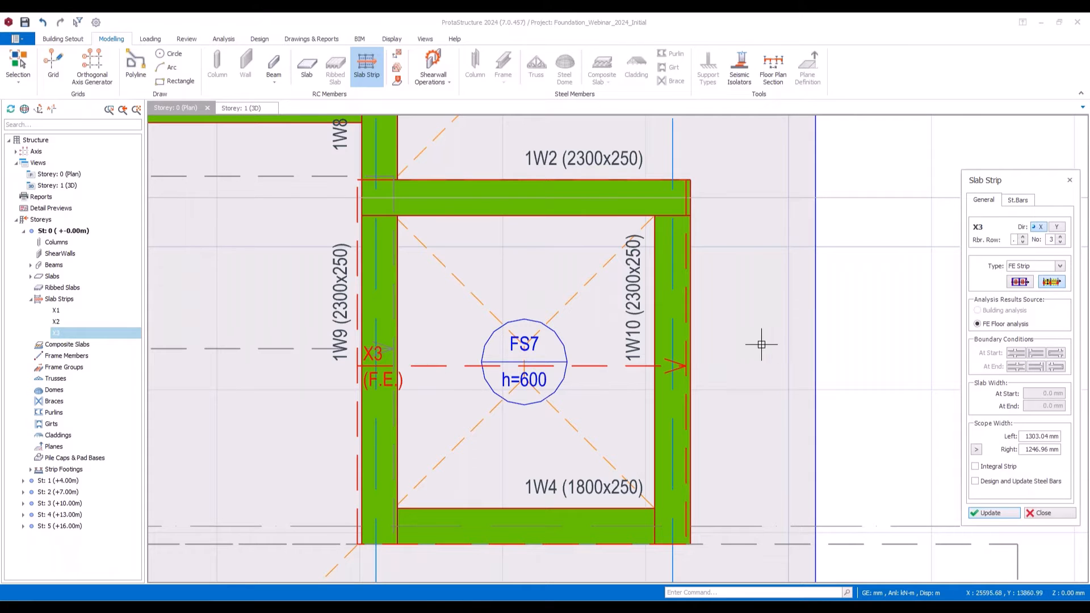
pyautogui.click(648, 330)
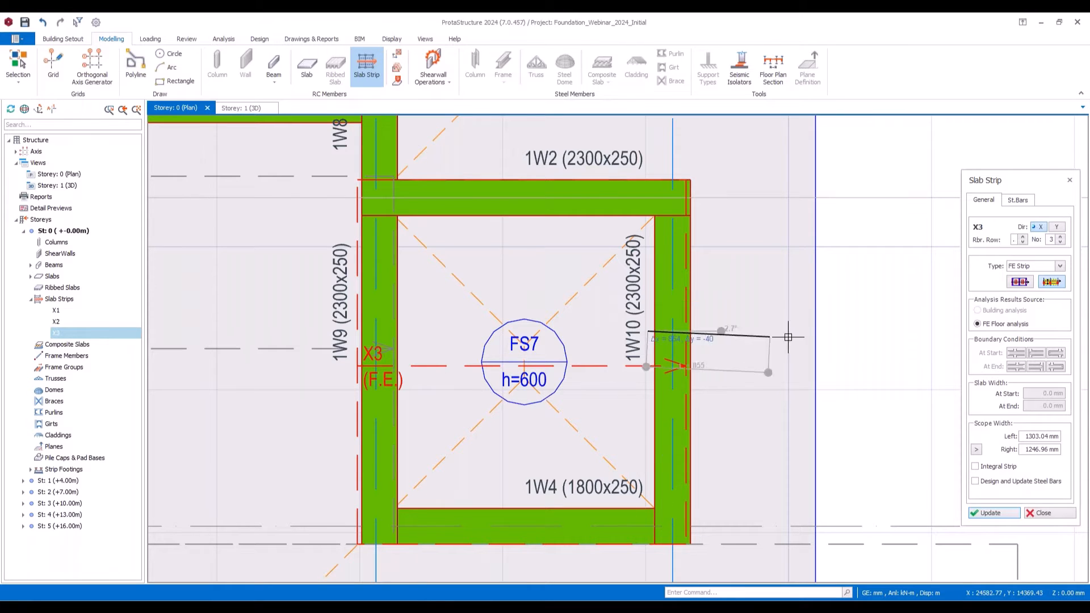
pyautogui.click(827, 333)
# Step: Fit the edge strip's scope widths to wall 1W10's outer corners, giving 1059.8 mm left and 1490.2 mm right, and update it
pyautogui.click(975, 450)
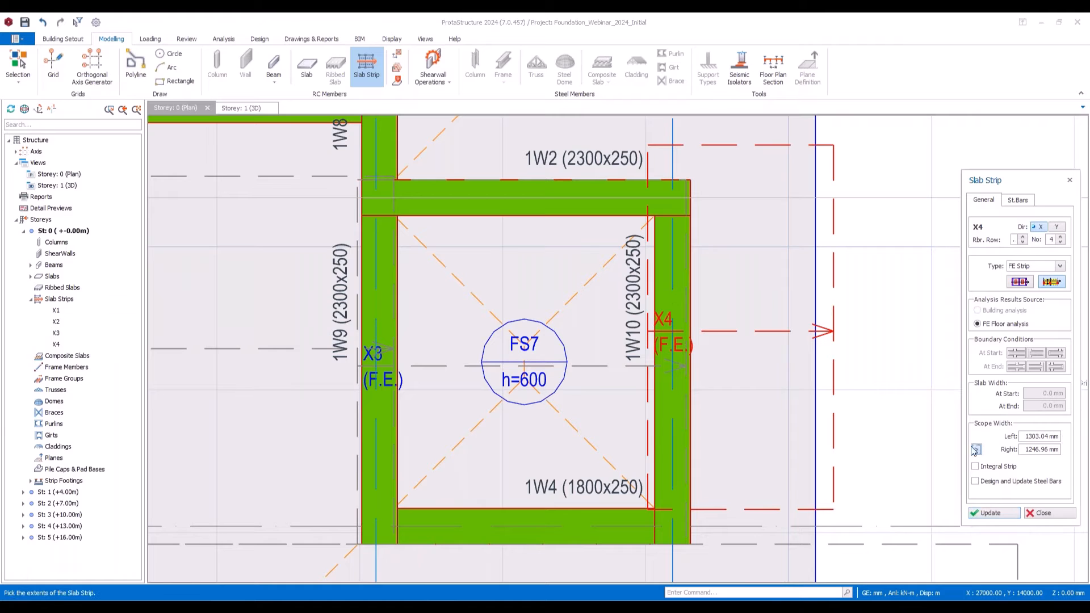
pyautogui.click(695, 179)
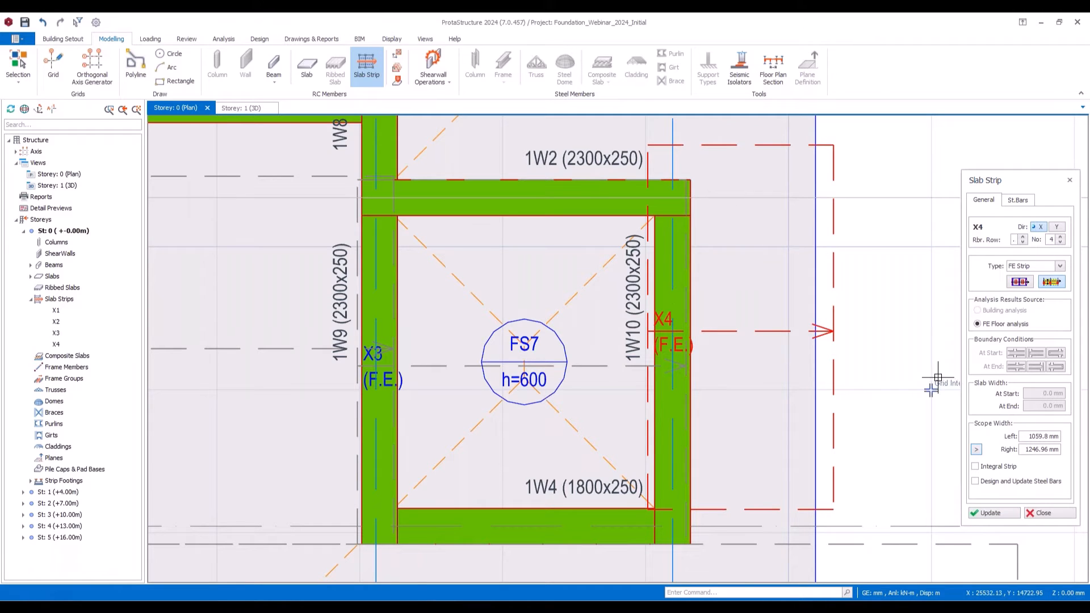
pyautogui.click(979, 452)
pyautogui.click(690, 542)
pyautogui.click(1009, 513)
# Step: Insert an X-direction FE slab strip along axis 1 across the full raft, from outside axis D to beyond axis L
pyautogui.scroll(-2, 689, 307)
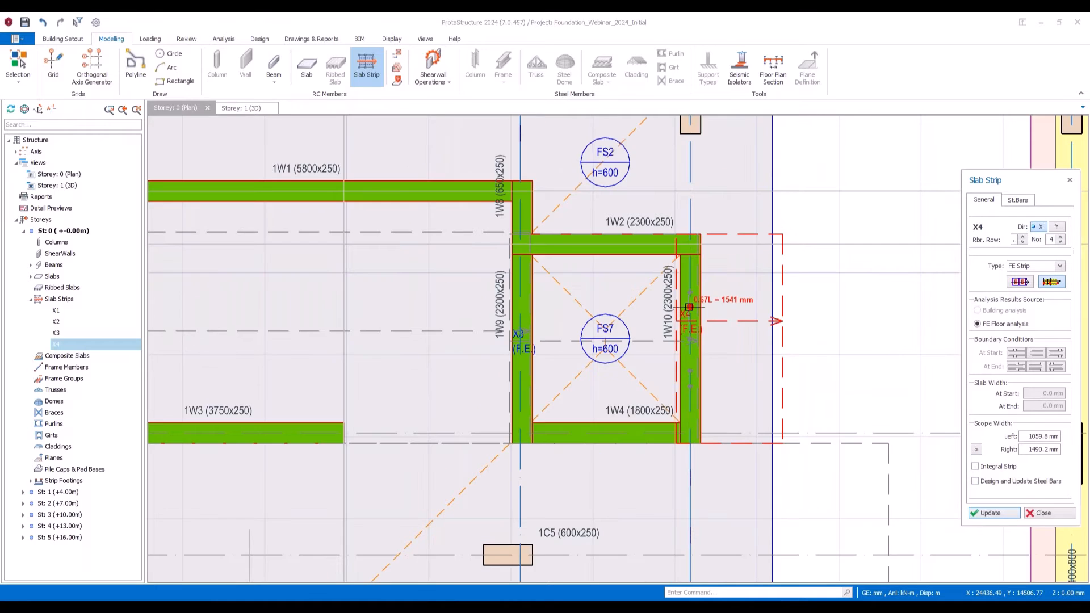
pyautogui.moveTo(689, 308); pyautogui.dragTo(859, 495, button='middle')
pyautogui.scroll(-1, 859, 496)
pyautogui.moveTo(485, 433); pyautogui.dragTo(644, 391, button='middle')
pyautogui.scroll(-1, 645, 392)
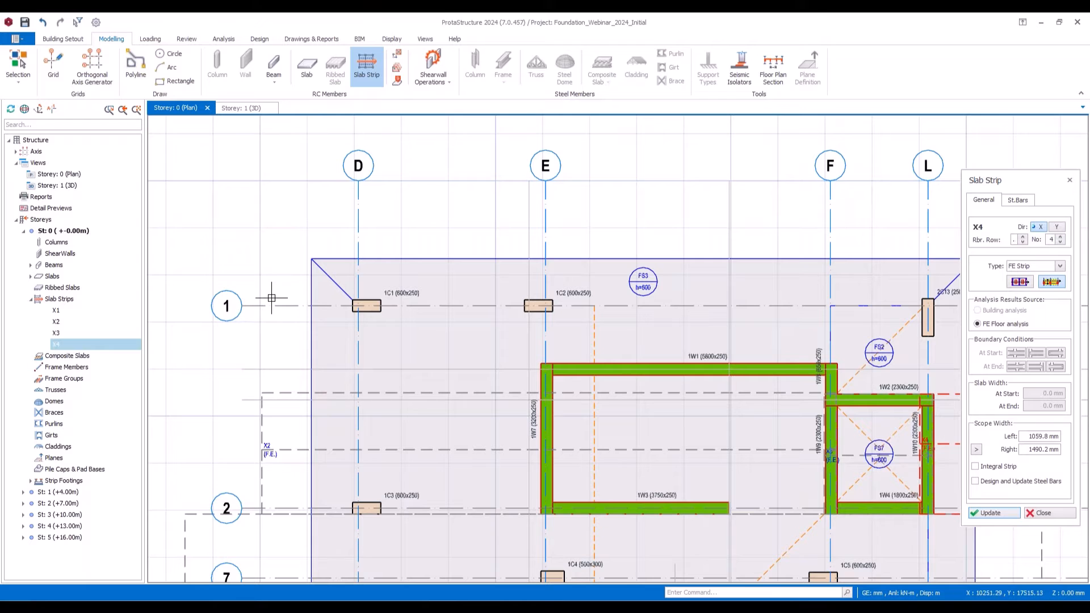
pyautogui.moveTo(601, 321); pyautogui.dragTo(227, 333, button='middle')
pyautogui.click(635, 306)
pyautogui.moveTo(542, 315); pyautogui.dragTo(839, 321, button='middle')
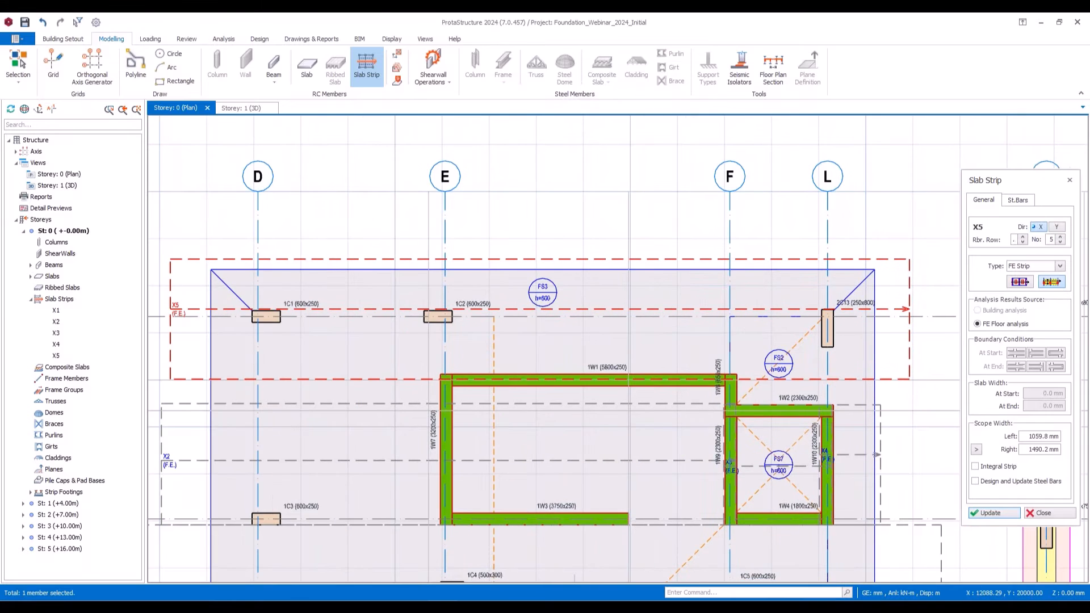
# Step: Fit the axis 1 strip's right scope width to the adjacent X-direction strip's edge, giving 2009.12 mm, and update it
pyautogui.moveTo(272, 365); pyautogui.dragTo(377, 323, button='middle')
pyautogui.moveTo(325, 272); pyautogui.dragTo(301, 271, button='middle')
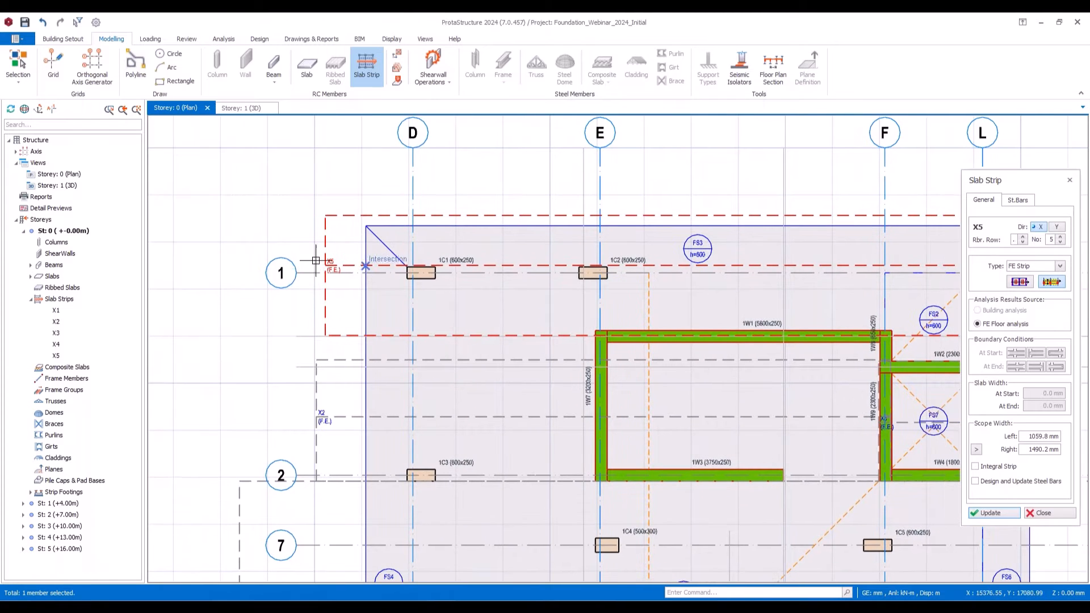
pyautogui.click(978, 451)
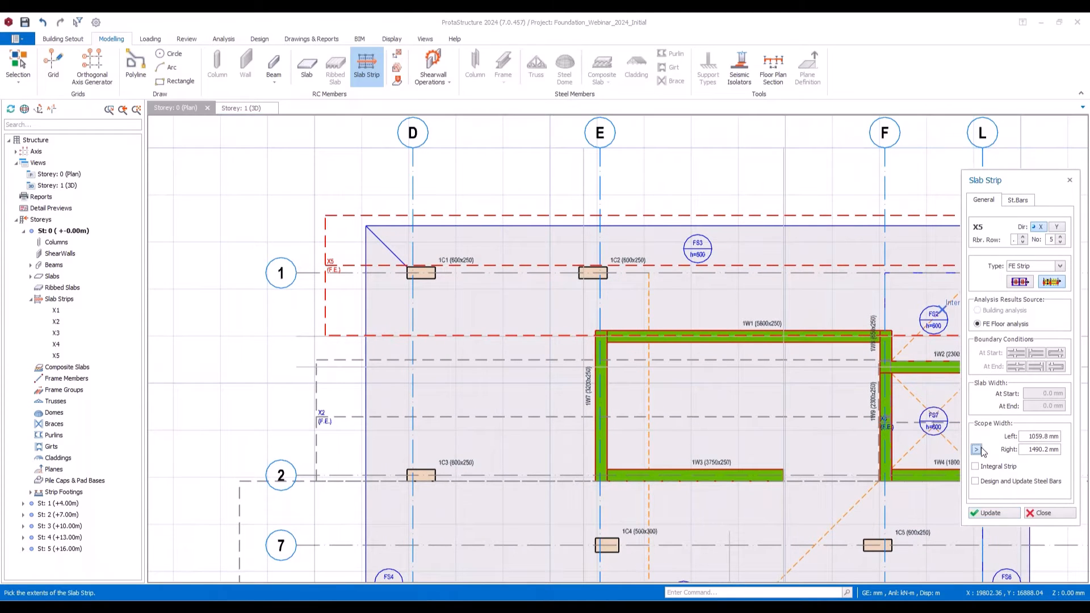
pyautogui.scroll(3, 365, 232)
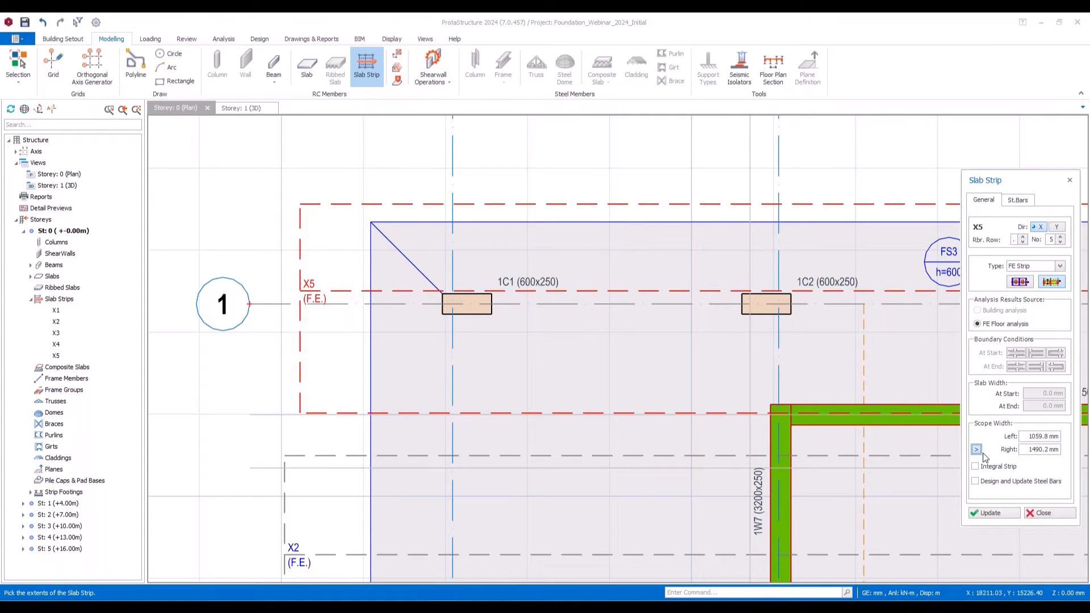
pyautogui.click(249, 302)
pyautogui.click(368, 225)
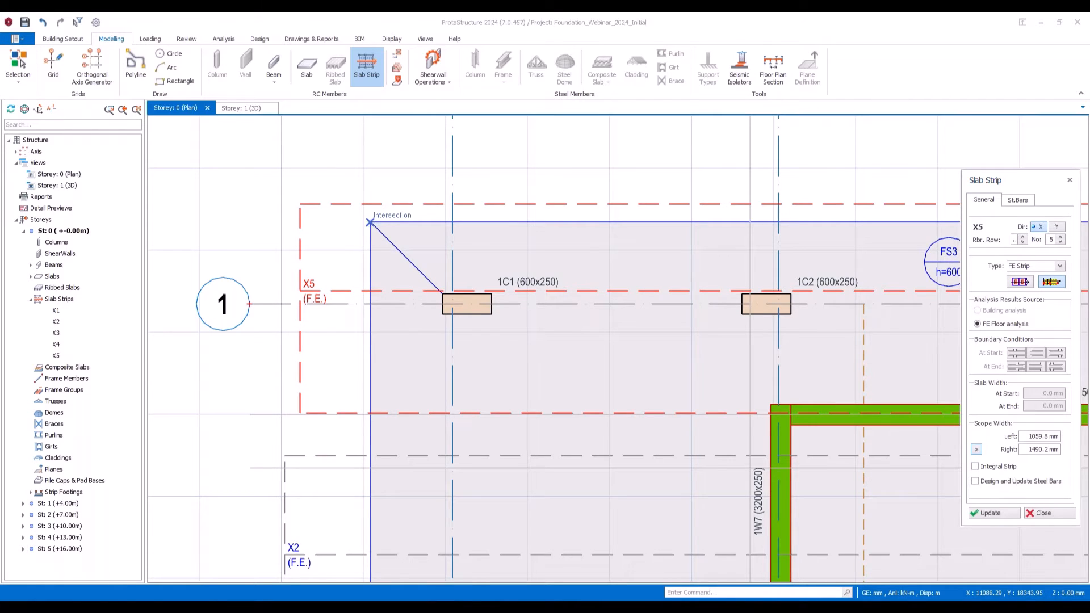
pyautogui.click(976, 450)
pyautogui.click(867, 493)
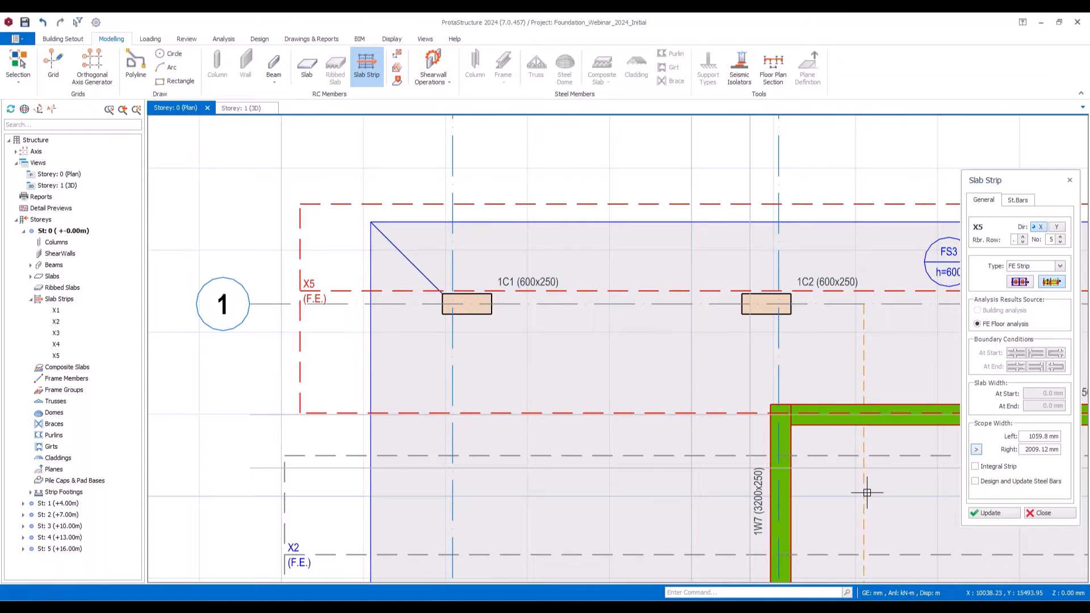
pyautogui.click(991, 513)
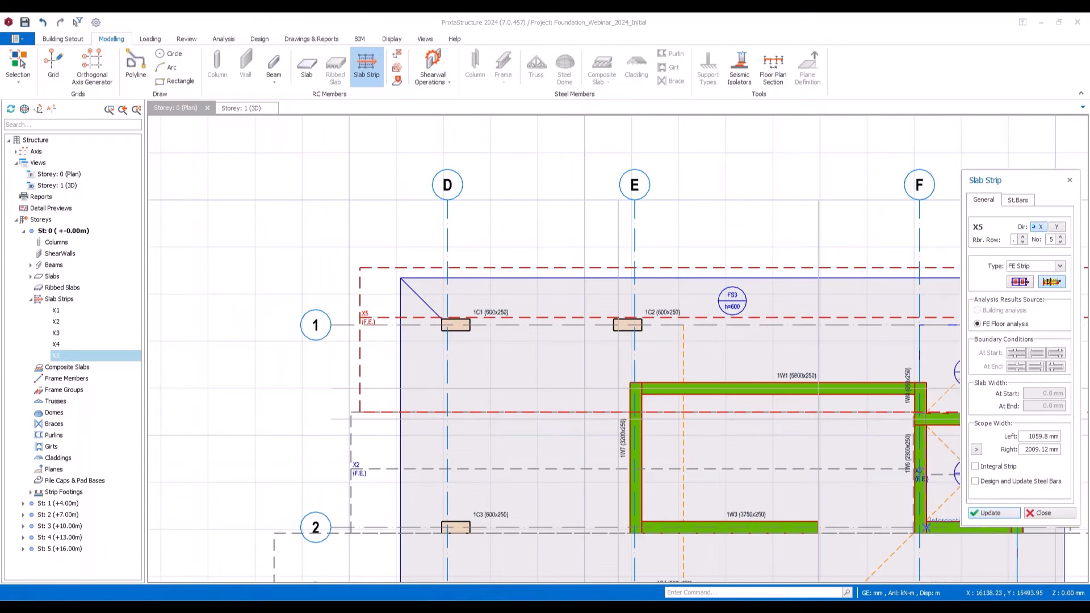
# Step: Fit the axis 1 strip's left scope width to the raft's corner near column 1C1, giving 840.88 mm, and update it
pyautogui.click(976, 449)
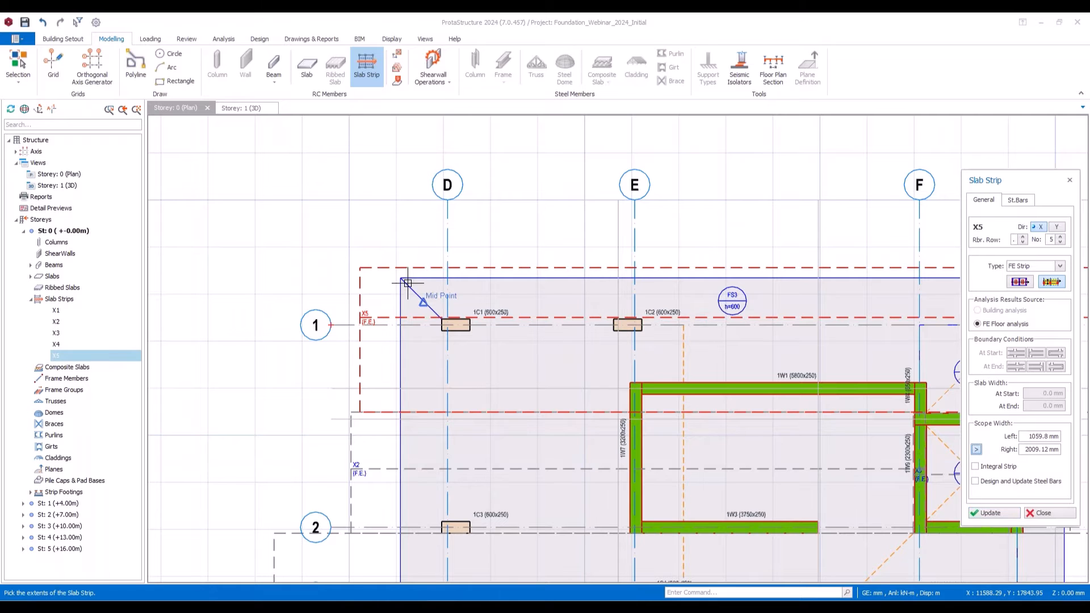
pyautogui.click(400, 279)
pyautogui.click(999, 514)
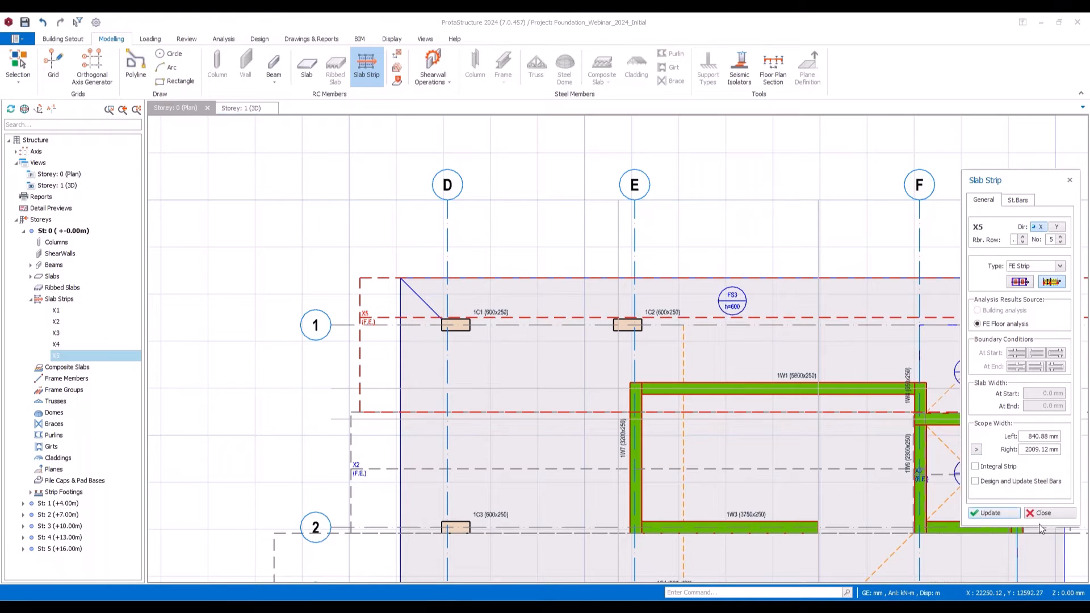
# Step: Insert a Y-direction FE slab strip between axes E and F, from outside the raft below axis 4 to beyond axis 1
pyautogui.scroll(-5, 389, 382)
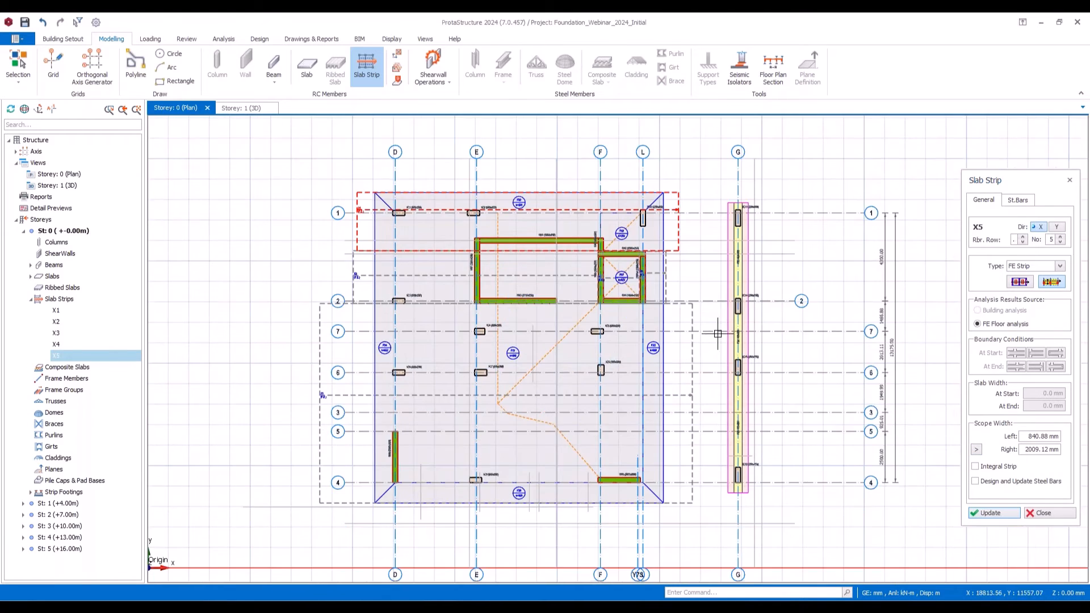
pyautogui.click(1057, 227)
pyautogui.click(509, 535)
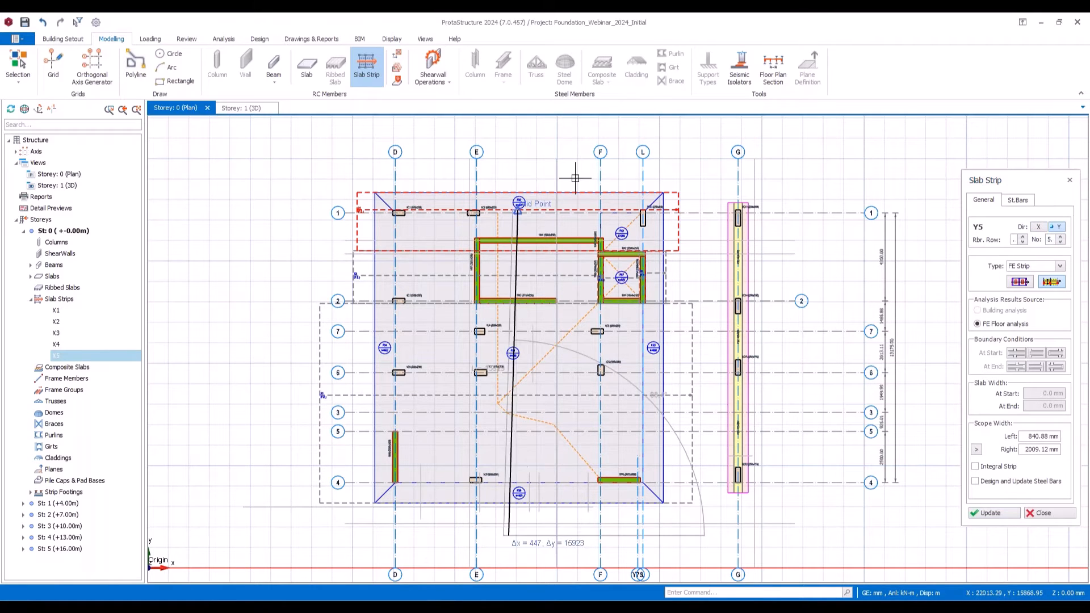
pyautogui.click(509, 159)
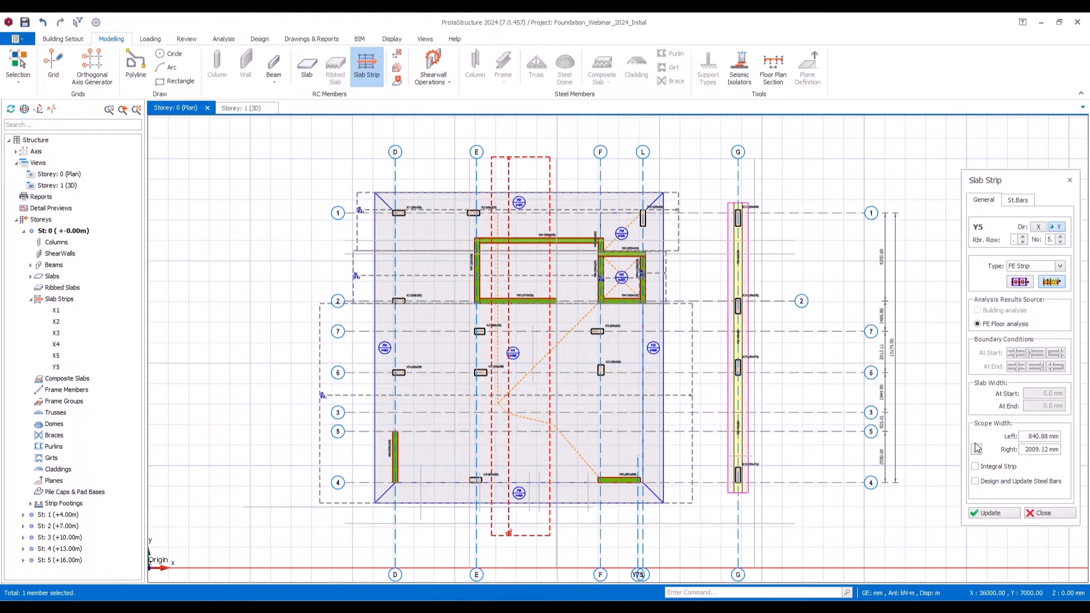
# Step: Fit the Y-direction strip's left scope width to the raft's corner beyond axis D, giving 6541.4 mm
pyautogui.scroll(4, 384, 172)
pyautogui.click(361, 218)
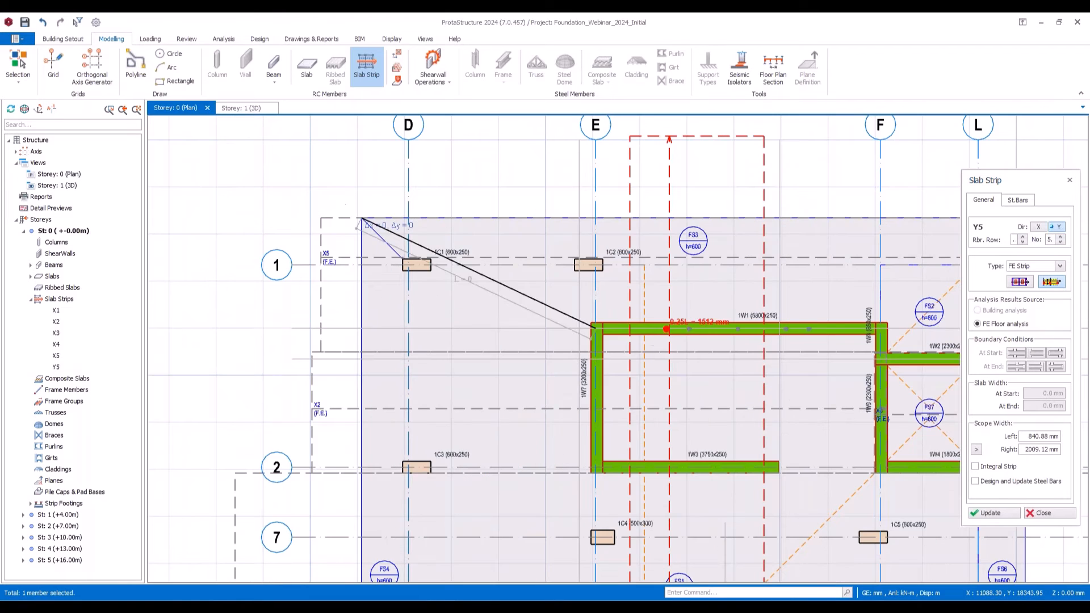
pyautogui.click(976, 449)
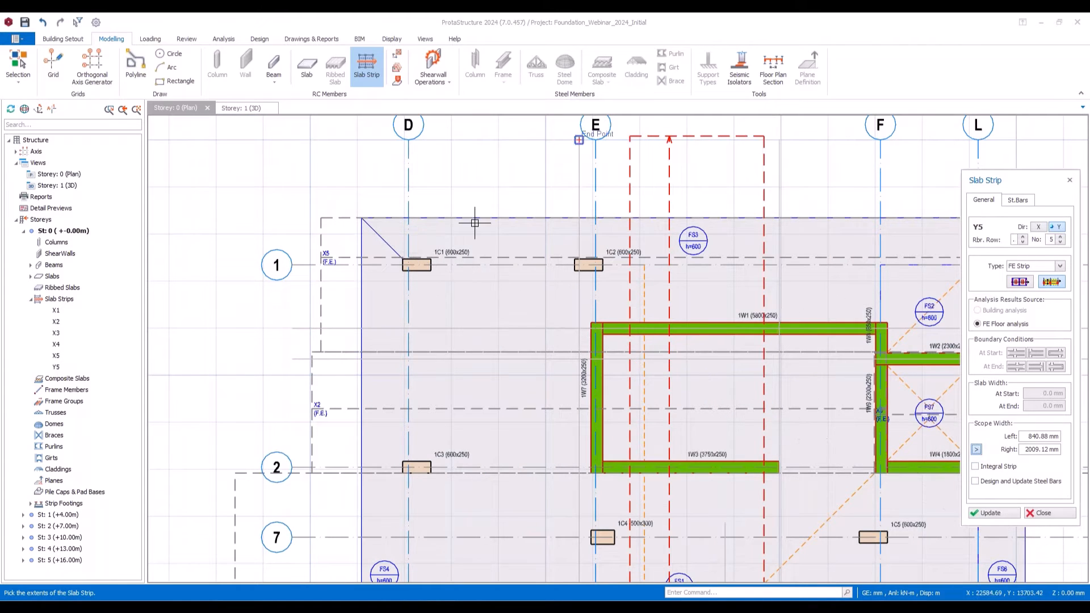
pyautogui.click(362, 217)
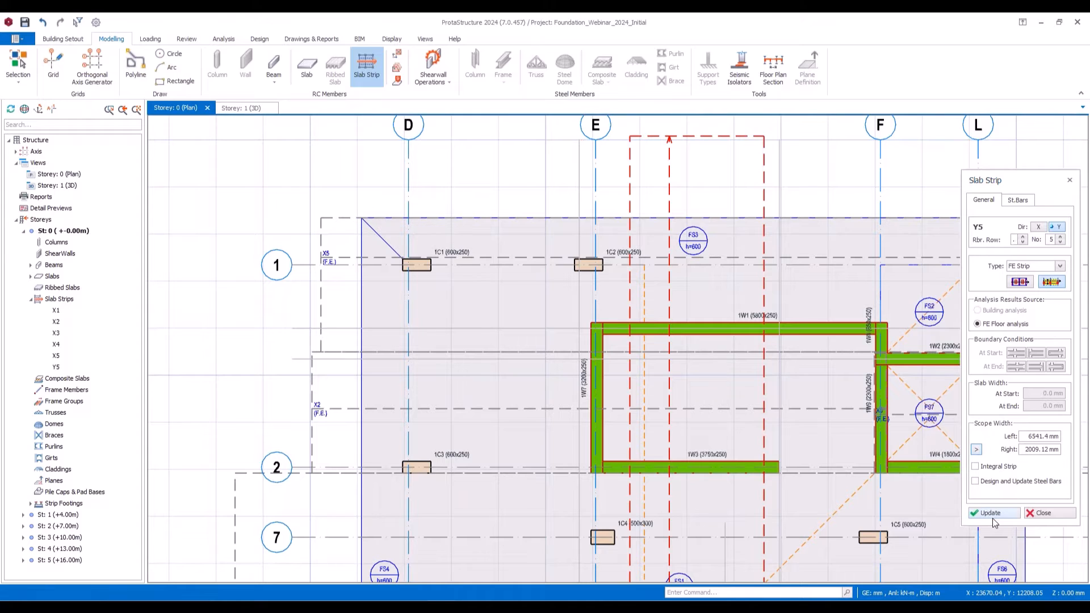
# Step: Renumber the Y-direction strip as 1 and update it with its new left scope width
pyautogui.click(1060, 244)
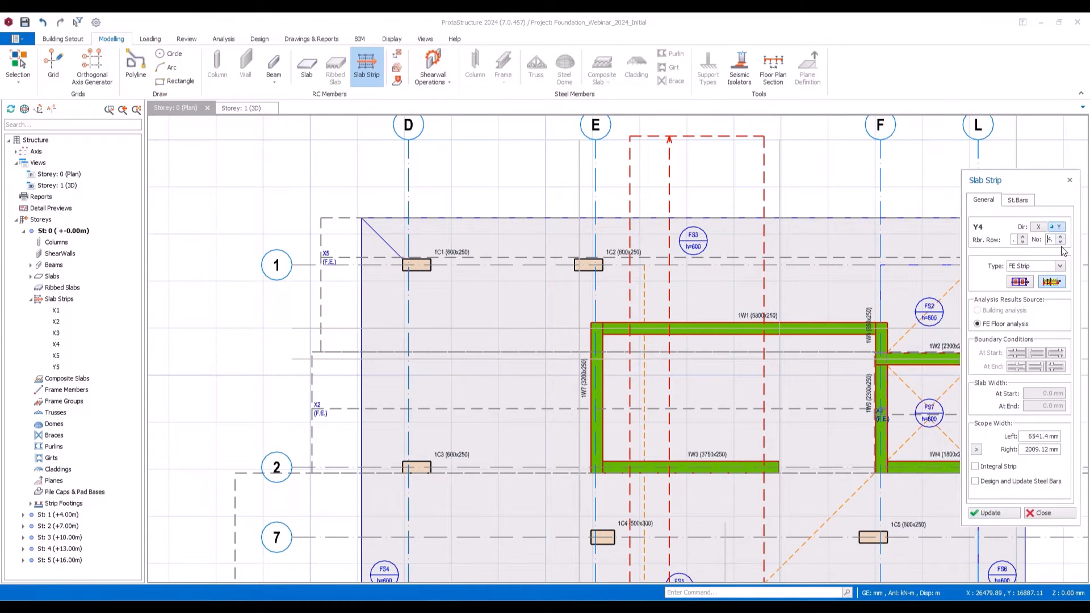
pyautogui.click(1019, 278)
pyautogui.click(364, 216)
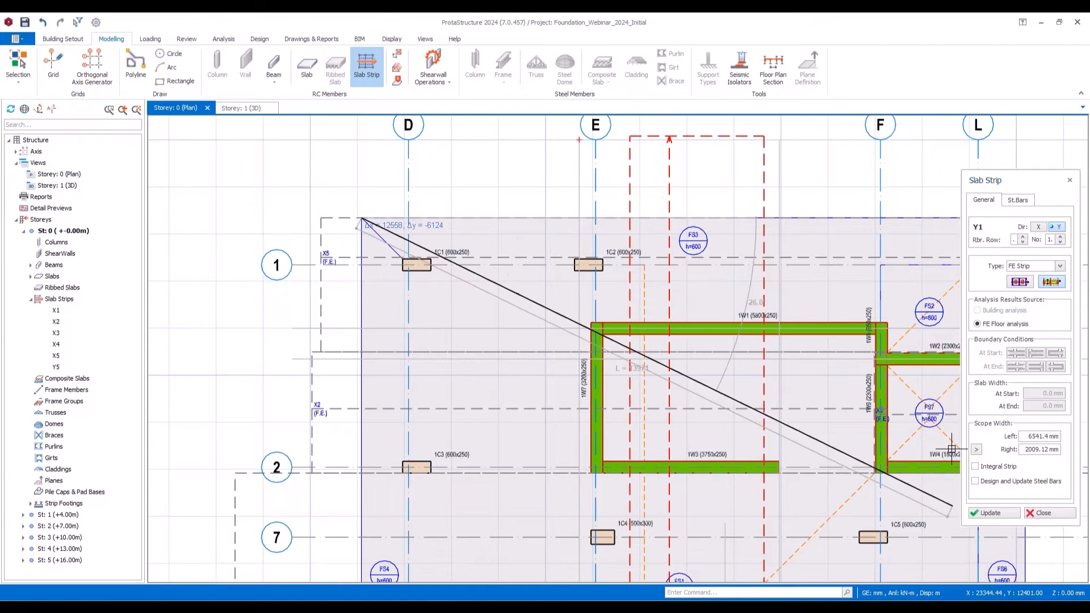
pyautogui.click(990, 513)
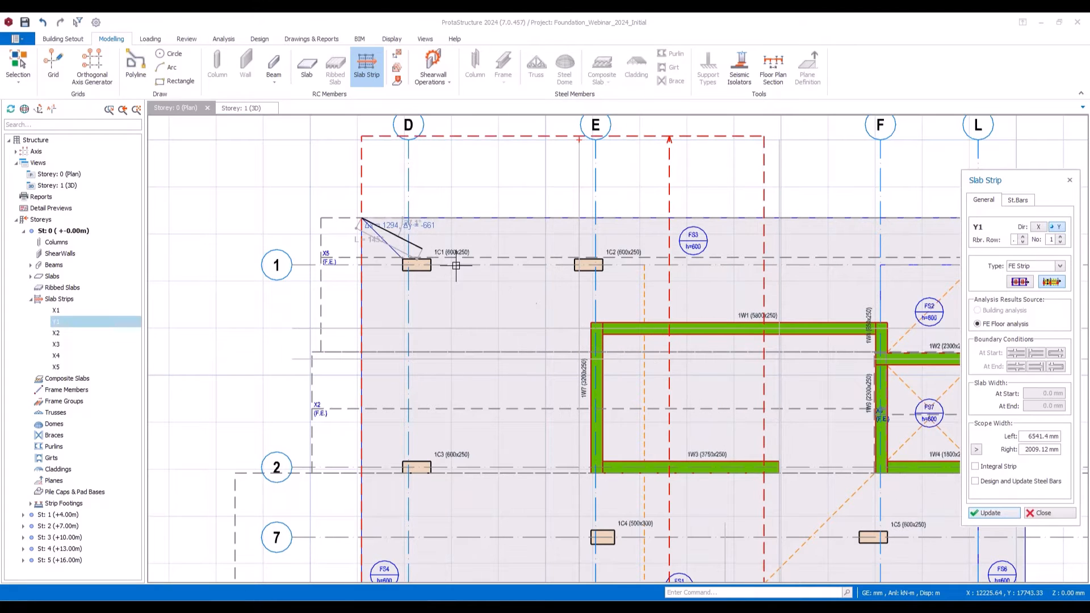
# Step: Set strip Y1's right scope width to the outer corner where walls 1W1 and 1W8 meet, giving 4633.59 mm, and update it
pyautogui.scroll(-1, 459, 240)
pyautogui.scroll(-2, 458, 240)
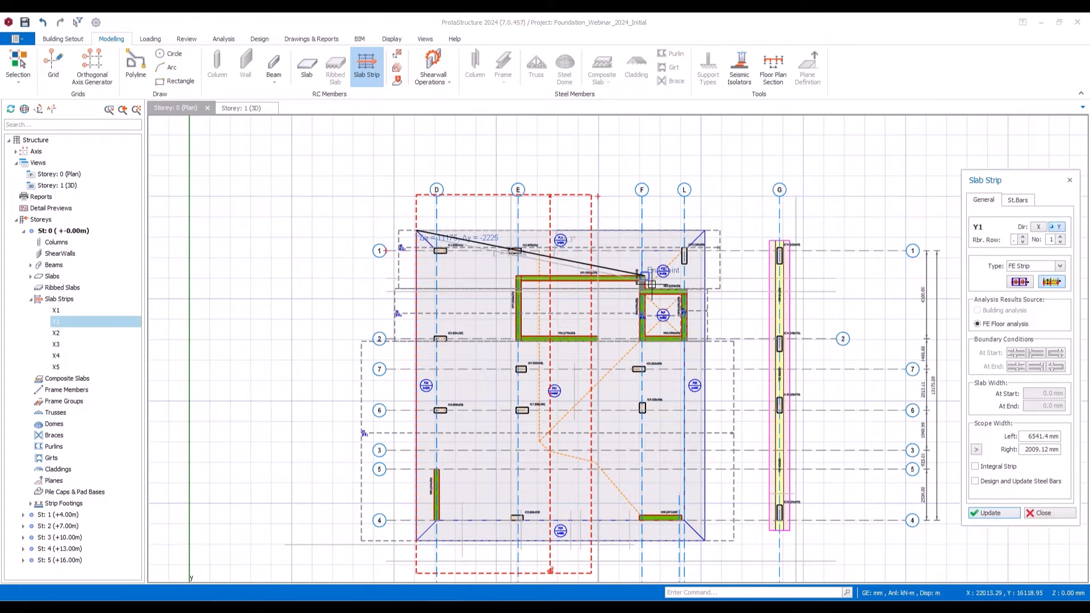
pyautogui.click(977, 450)
pyautogui.scroll(8, 642, 297)
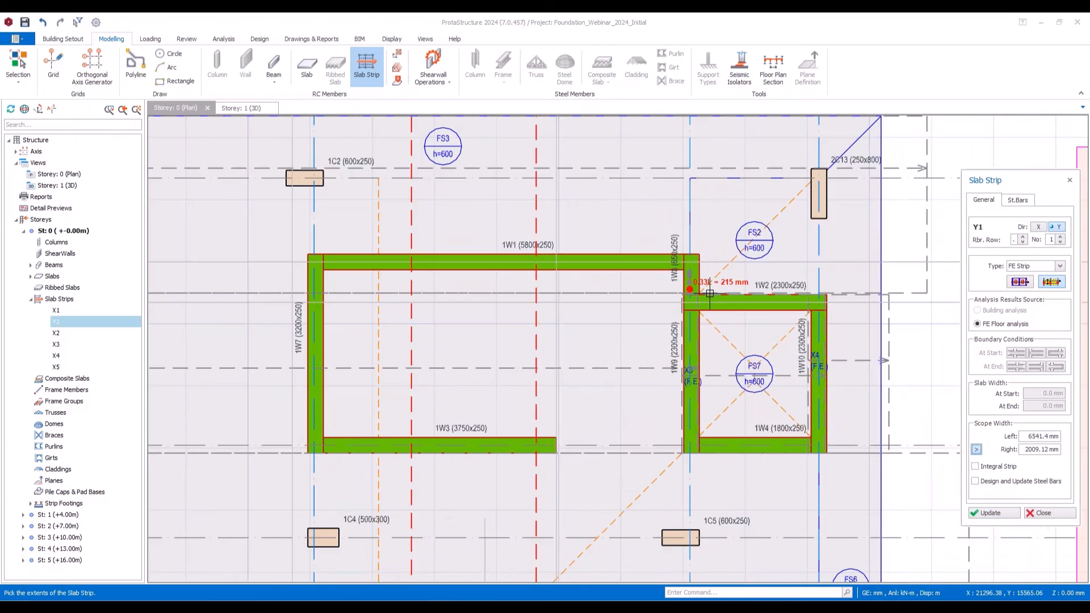
pyautogui.click(685, 297)
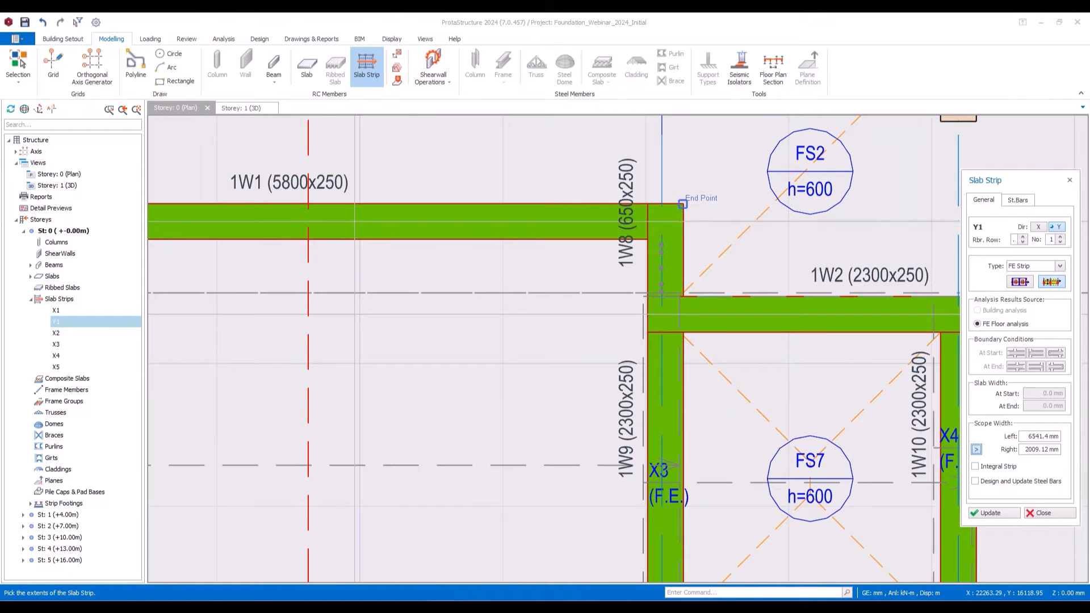
pyautogui.click(683, 203)
pyautogui.scroll(-3, 585, 258)
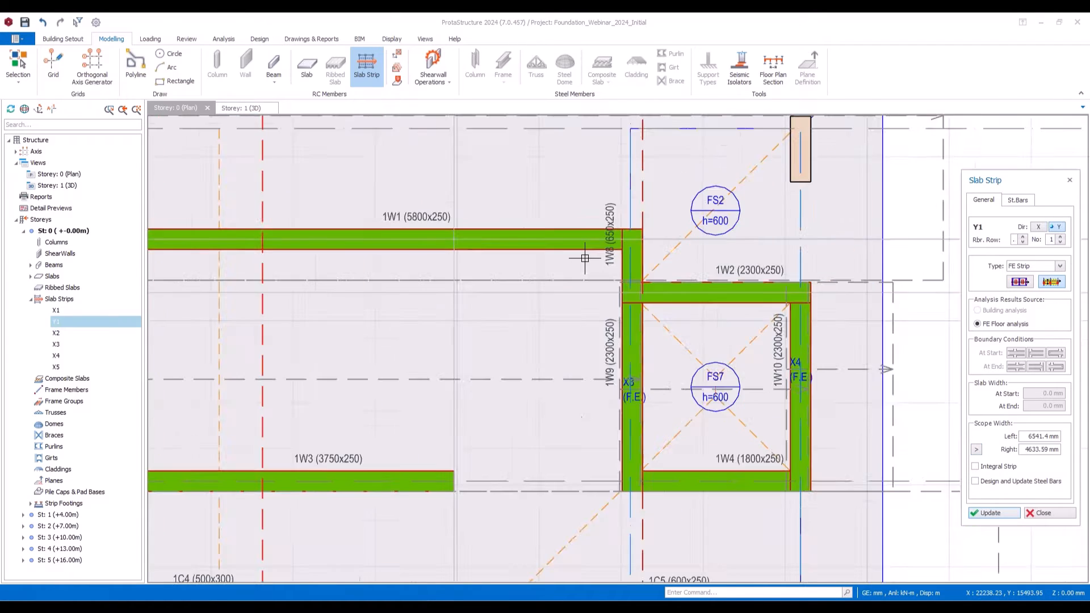
# Step: Fit strip Y1's right scope width to the face of wall 1W9 outside the small core, giving 4383.59 mm, and update it
pyautogui.scroll(-5, 585, 258)
pyautogui.moveTo(631, 345); pyautogui.dragTo(573, 235, button='middle')
pyautogui.scroll(5, 562, 132)
pyautogui.scroll(-1, 628, 280)
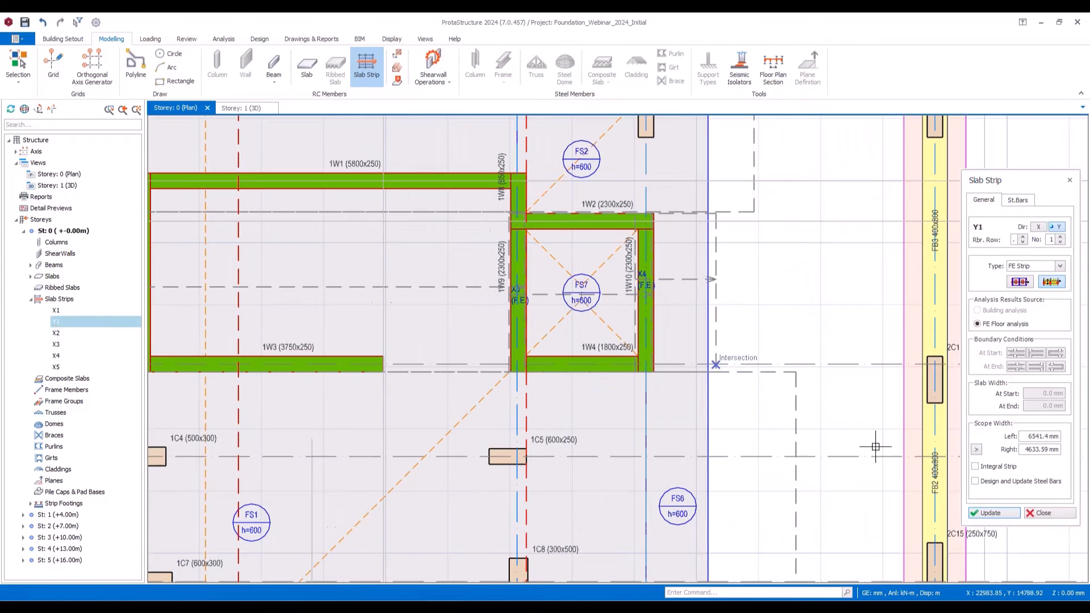
pyautogui.click(977, 450)
pyautogui.scroll(2, 555, 341)
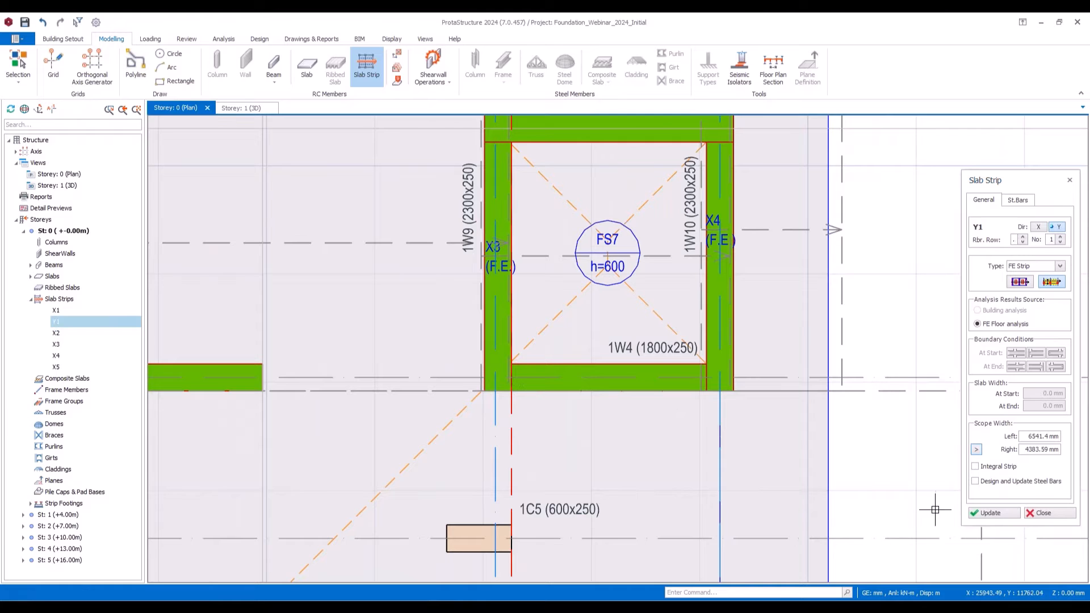
pyautogui.click(994, 514)
# Step: Insert a Y-direction FE slab strip between axes F and L, from outside the raft below axis 4 up to wall 1W4
pyautogui.scroll(-3, 631, 347)
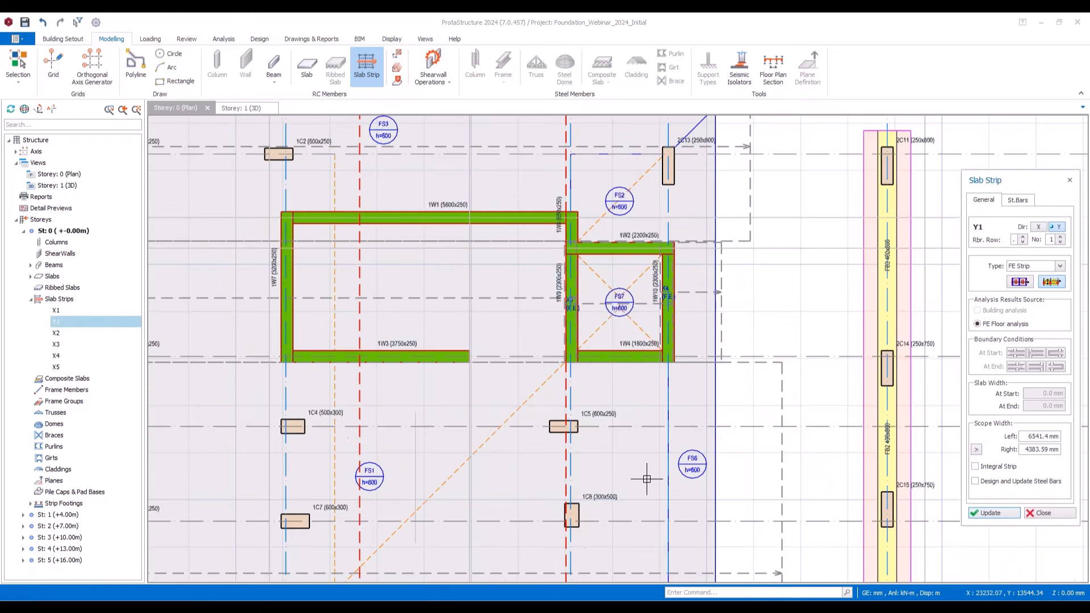
pyautogui.moveTo(646, 478); pyautogui.dragTo(610, 250, button='middle')
pyautogui.moveTo(615, 307); pyautogui.dragTo(599, 533, button='middle')
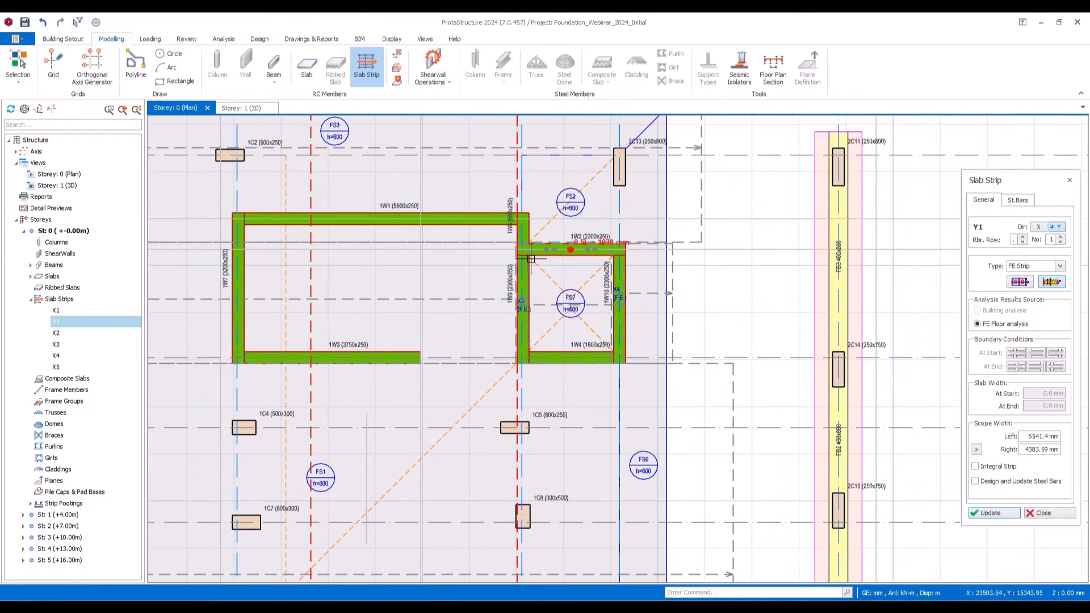
pyautogui.moveTo(571, 367); pyautogui.dragTo(575, 247, button='middle')
pyautogui.scroll(-1, 574, 244)
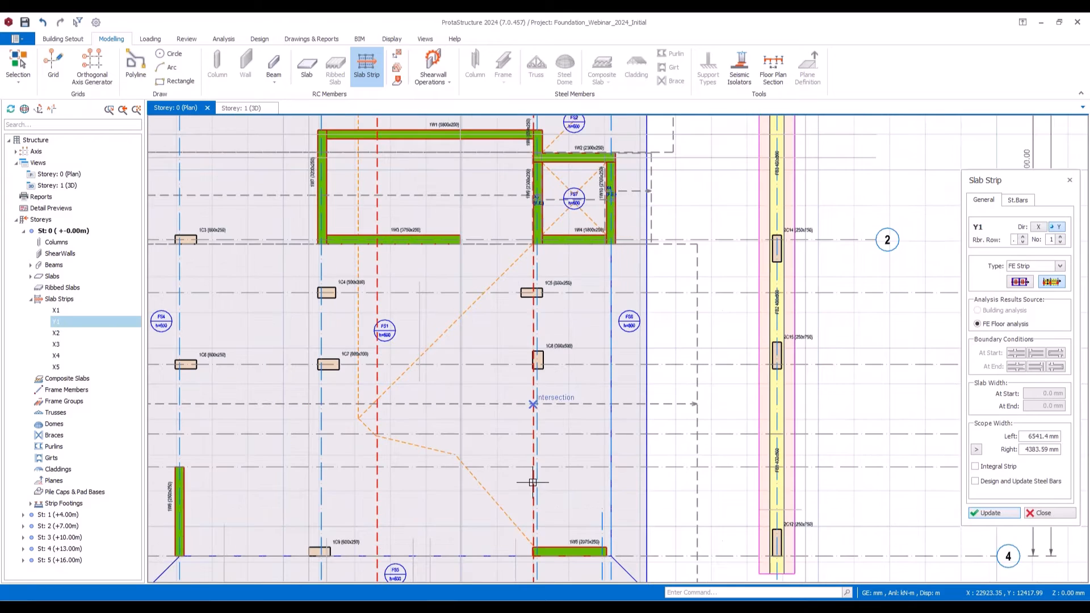
pyautogui.moveTo(548, 312); pyautogui.dragTo(551, 102, button='middle')
pyautogui.moveTo(589, 259); pyautogui.dragTo(593, 481, button='middle')
pyautogui.scroll(5, 581, 260)
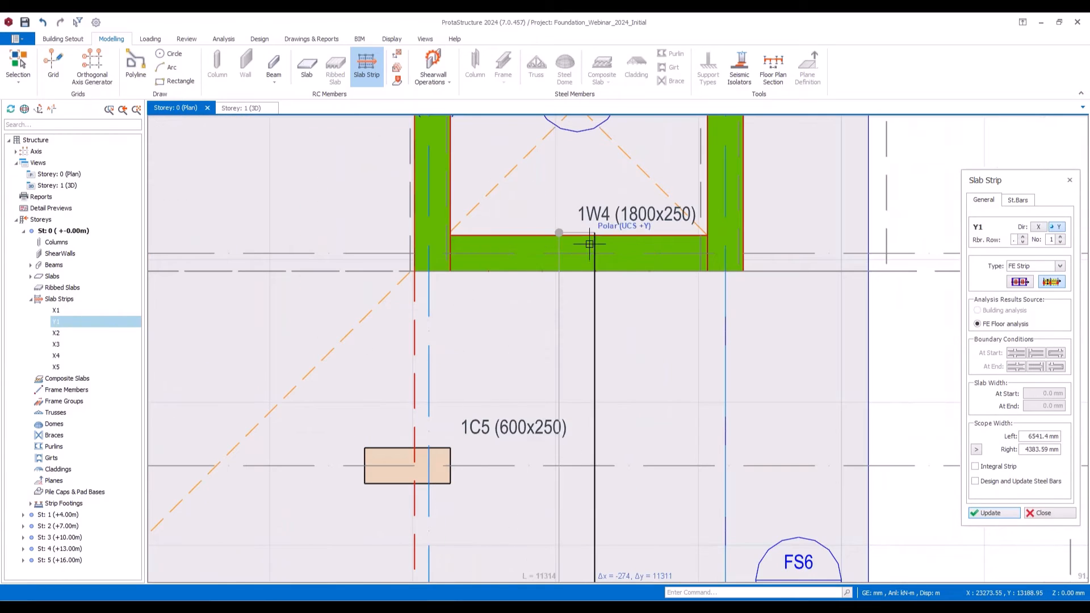
pyautogui.scroll(3, 589, 244)
pyautogui.click(593, 245)
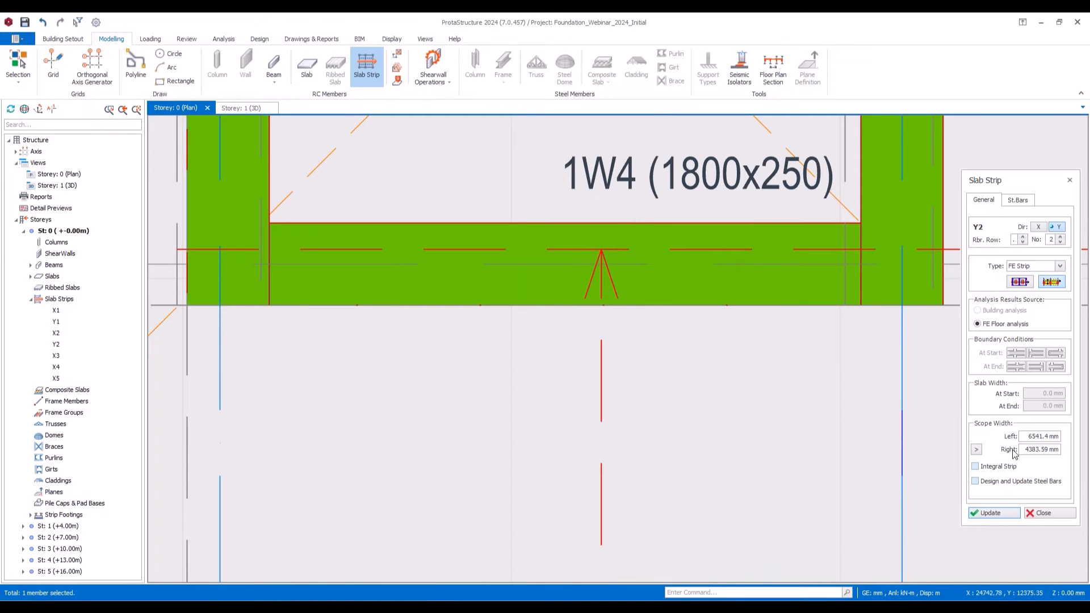
# Step: Fit strip Y2's scope widths to wall 1W4's outer corners, giving 1260.26 mm left and 1039.74 mm right, and update it
pyautogui.click(977, 449)
pyautogui.click(944, 301)
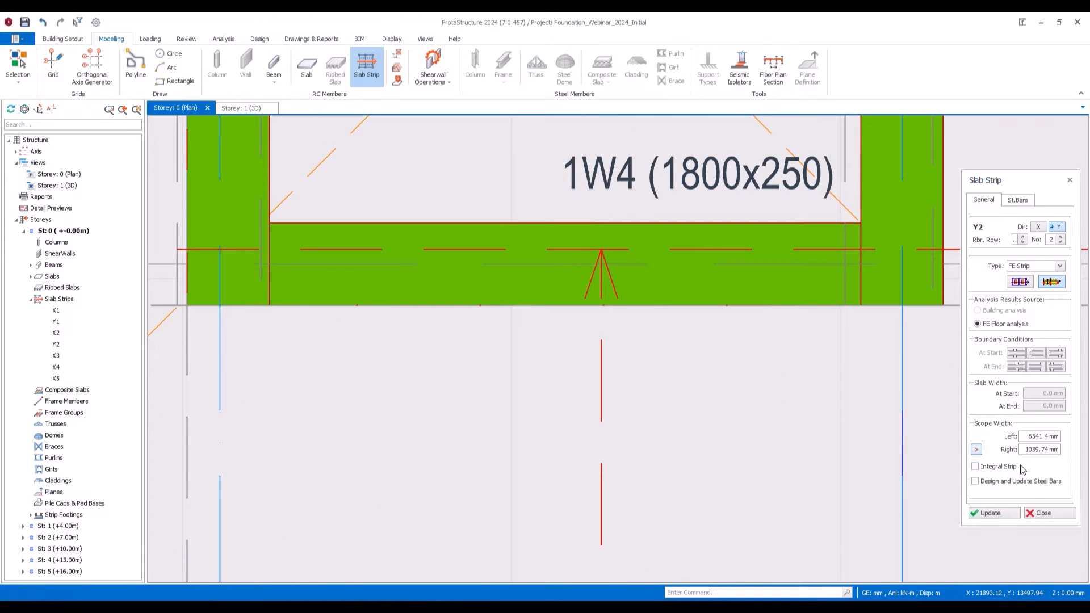
pyautogui.click(977, 450)
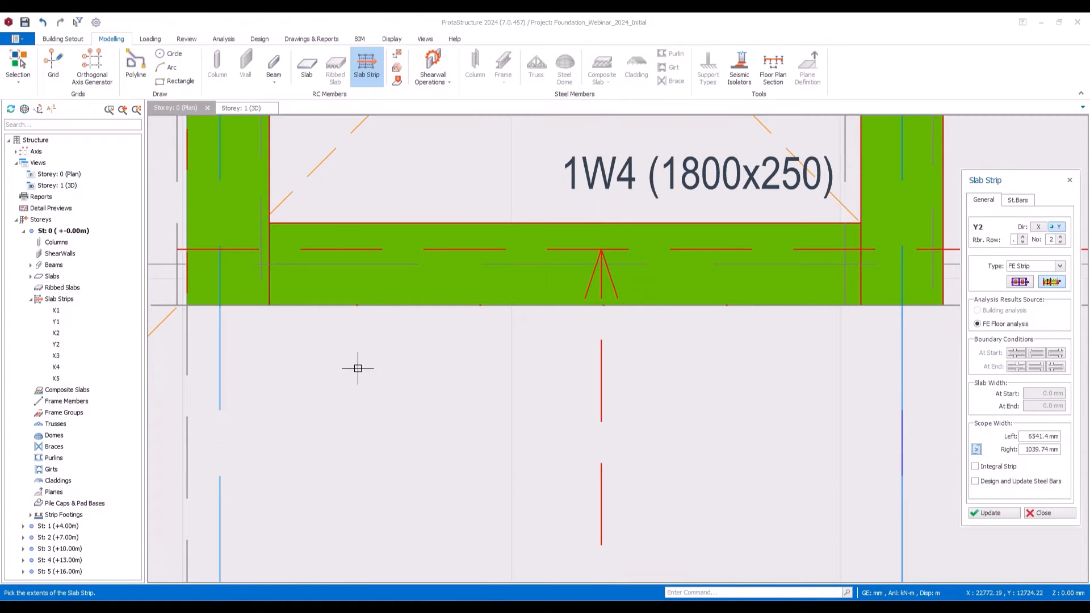
pyautogui.click(188, 305)
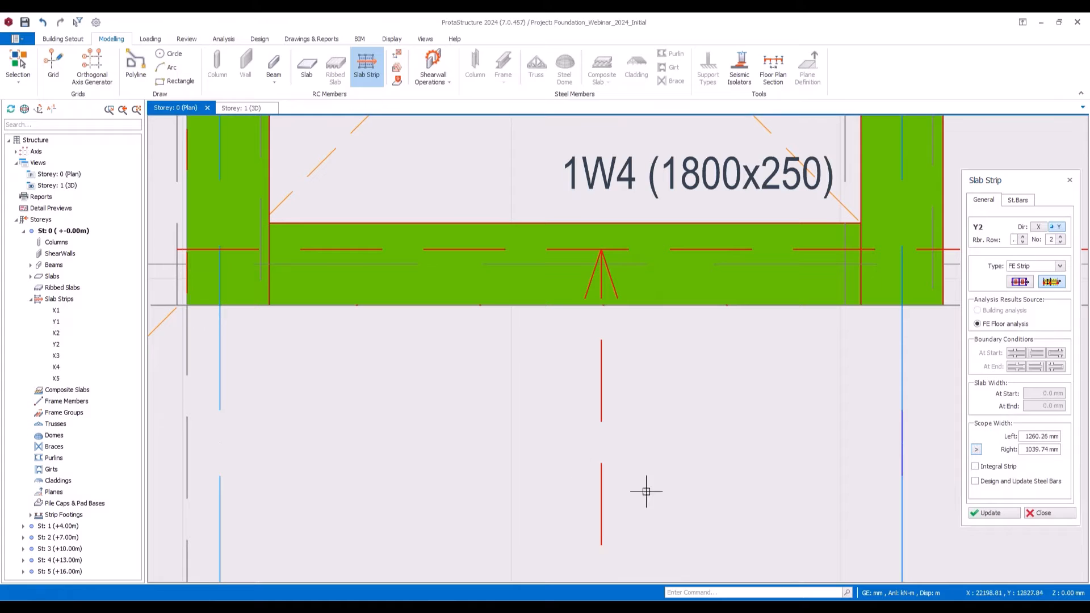
pyautogui.click(994, 514)
# Step: Insert a Y-direction FE slab strip through the small core, from wall 1W4 to just past wall 1W2
pyautogui.scroll(-3, 708, 420)
pyautogui.scroll(3, 662, 382)
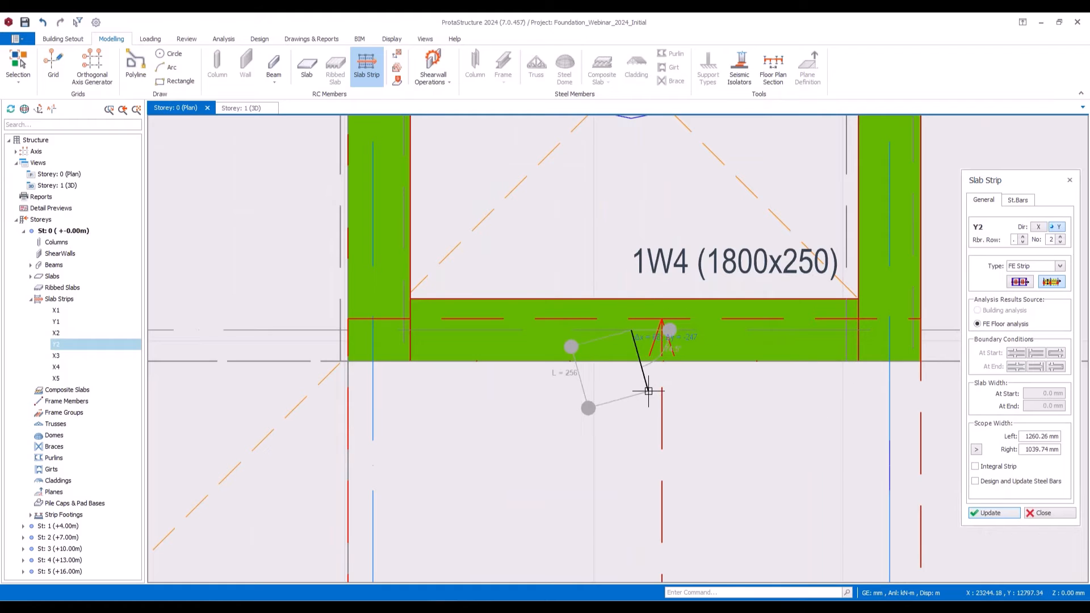
pyautogui.click(632, 375)
pyautogui.scroll(-3, 630, 369)
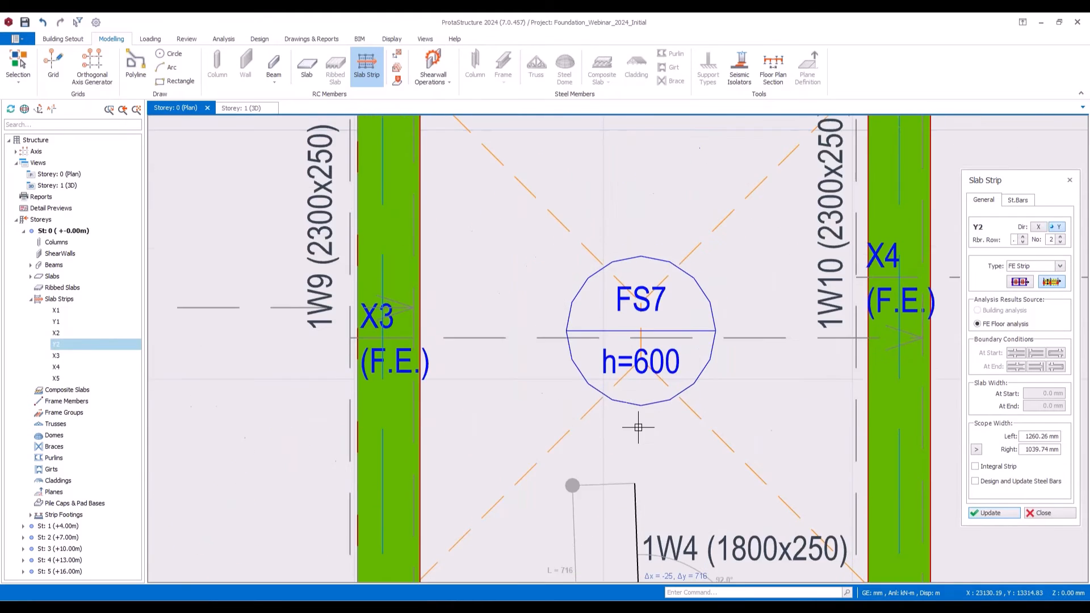
pyautogui.scroll(2, 640, 233)
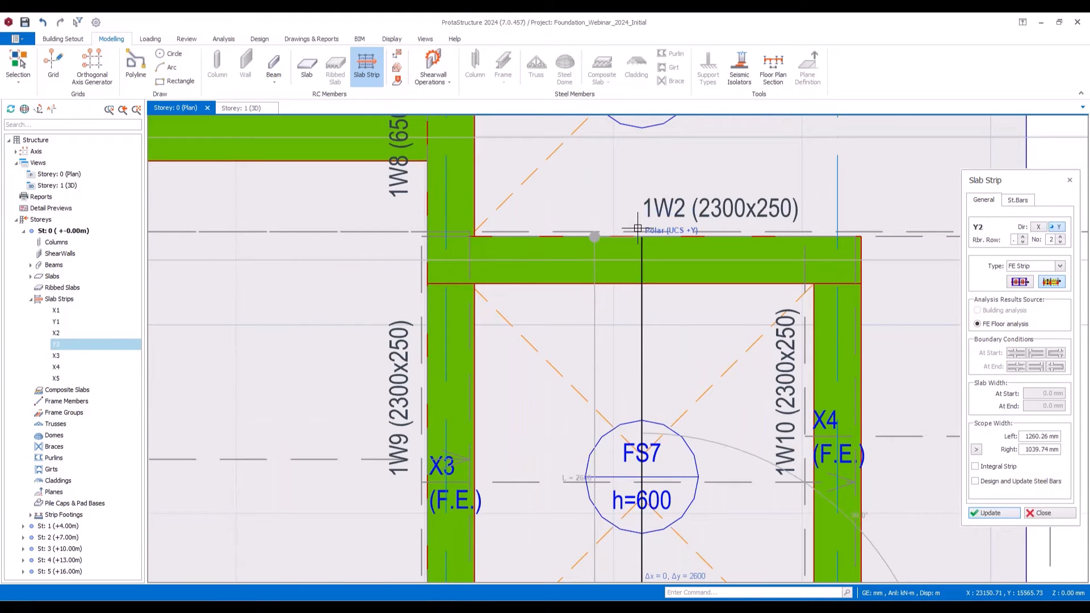
pyautogui.click(640, 218)
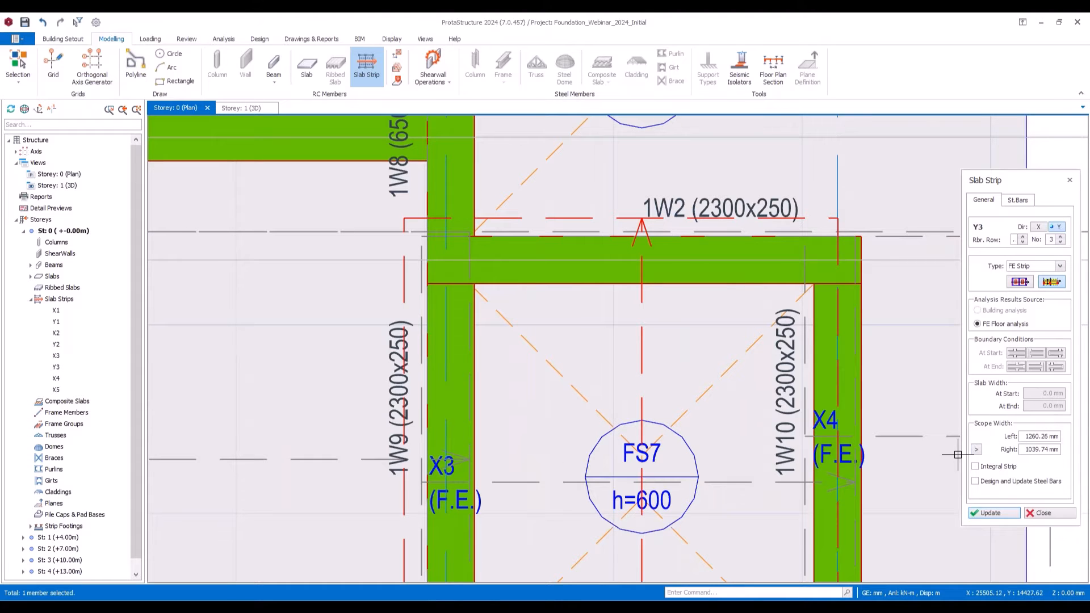
# Step: Fit the core Y-direction strip's scope widths to the outer faces of walls 1W9 and 1W10, with 1137.41 mm left, and update it
pyautogui.click(976, 449)
pyautogui.scroll(2, 372, 236)
pyautogui.scroll(1, 457, 236)
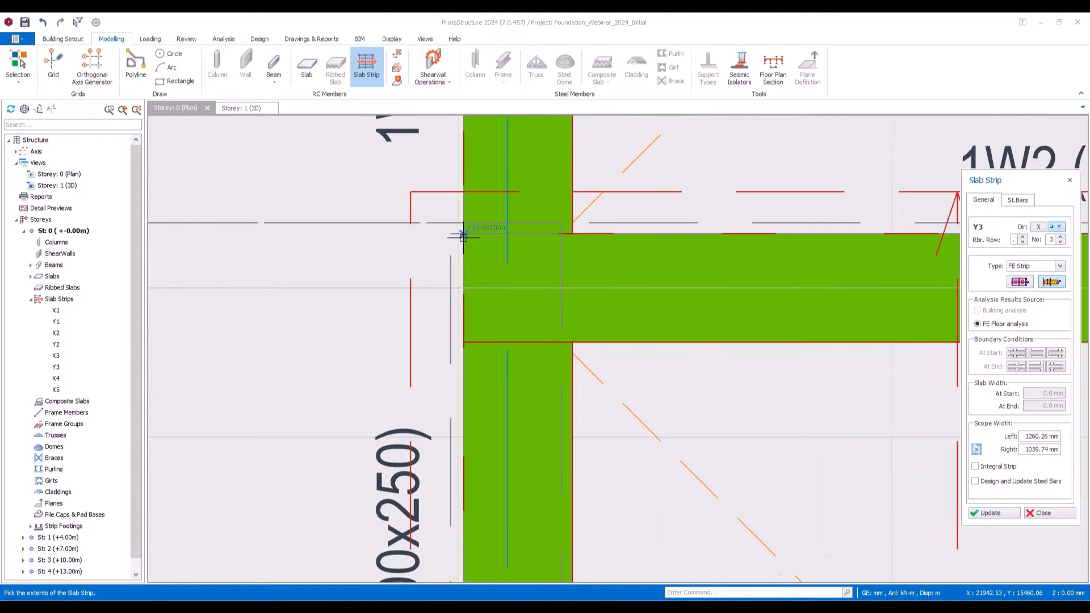
pyautogui.click(464, 239)
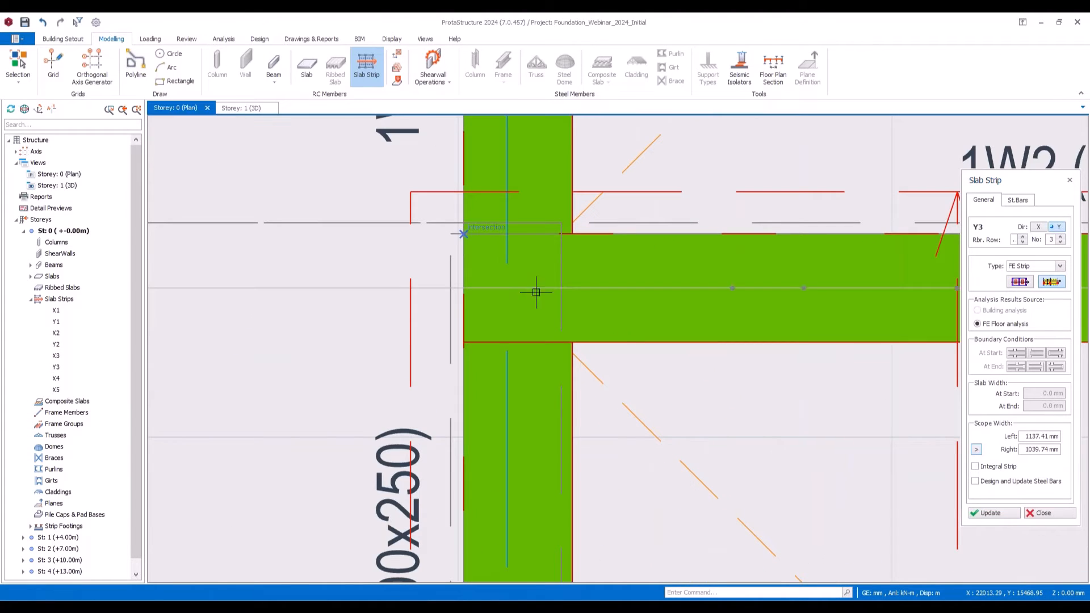
pyautogui.click(976, 450)
pyautogui.scroll(-3, 840, 406)
pyautogui.scroll(3, 681, 360)
pyautogui.click(698, 356)
pyautogui.click(991, 513)
# Step: Pick a new right scope extent for strip Y3 just inside the core below wall 1W2, giving 203.88 mm
pyautogui.click(975, 450)
pyautogui.click(514, 400)
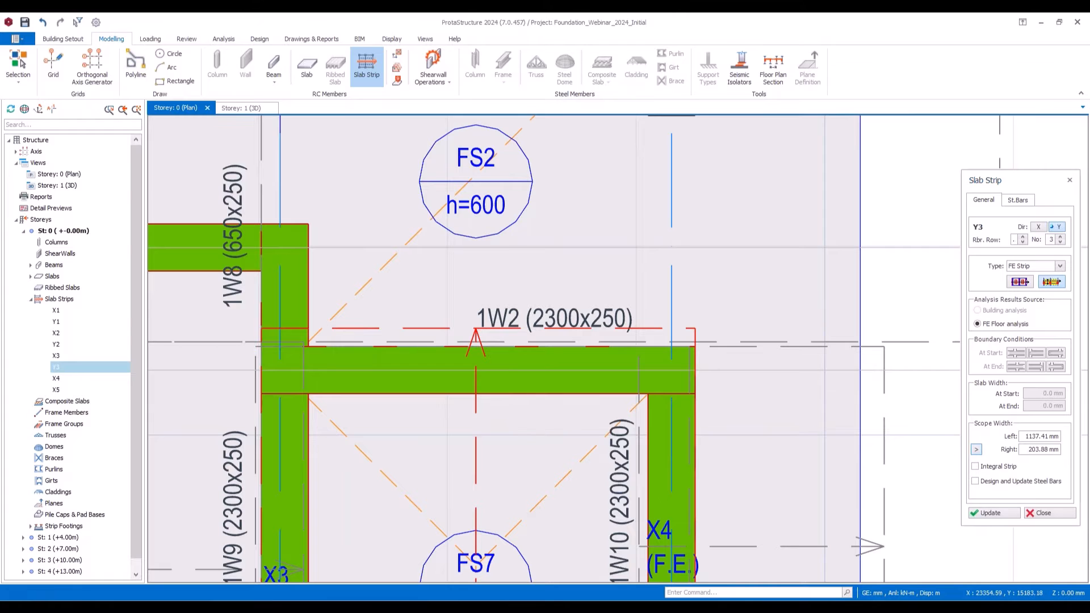
pyautogui.scroll(-2, 542, 320)
pyautogui.scroll(3, 484, 418)
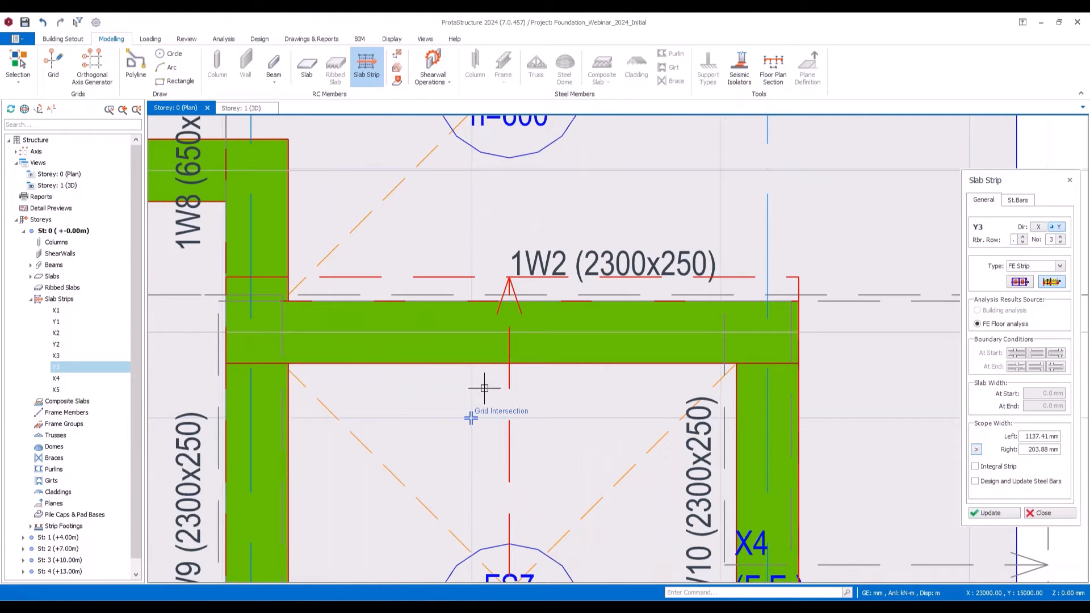
# Step: Draw a Y-direction FE slab strip from just below wall 1W2 through slab FS2 to just beyond the raft's upper edge
pyautogui.scroll(4, 485, 389)
pyautogui.click(512, 374)
pyautogui.scroll(-6, 513, 373)
pyautogui.moveTo(530, 199); pyautogui.dragTo(533, 295, button='middle')
pyautogui.moveTo(523, 198); pyautogui.dragTo(523, 343, button='middle')
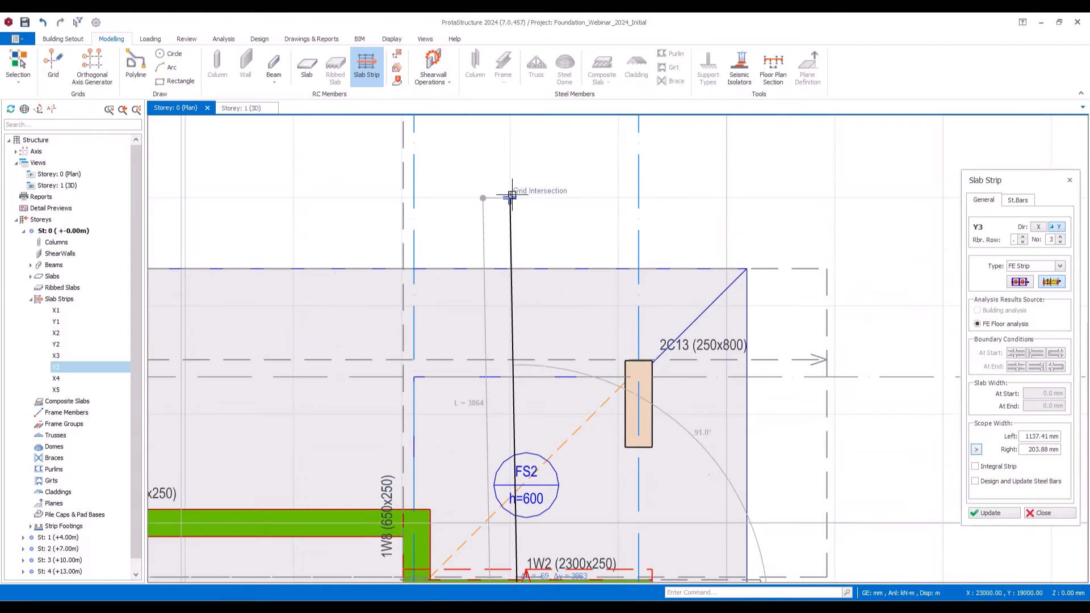
pyautogui.click(518, 258)
# Step: Pick the FS2 strip's extents at the wall corners, giving scope widths of 805.34 mm left and 1244.66 mm right, and update it
pyautogui.click(976, 450)
pyautogui.scroll(5, 416, 392)
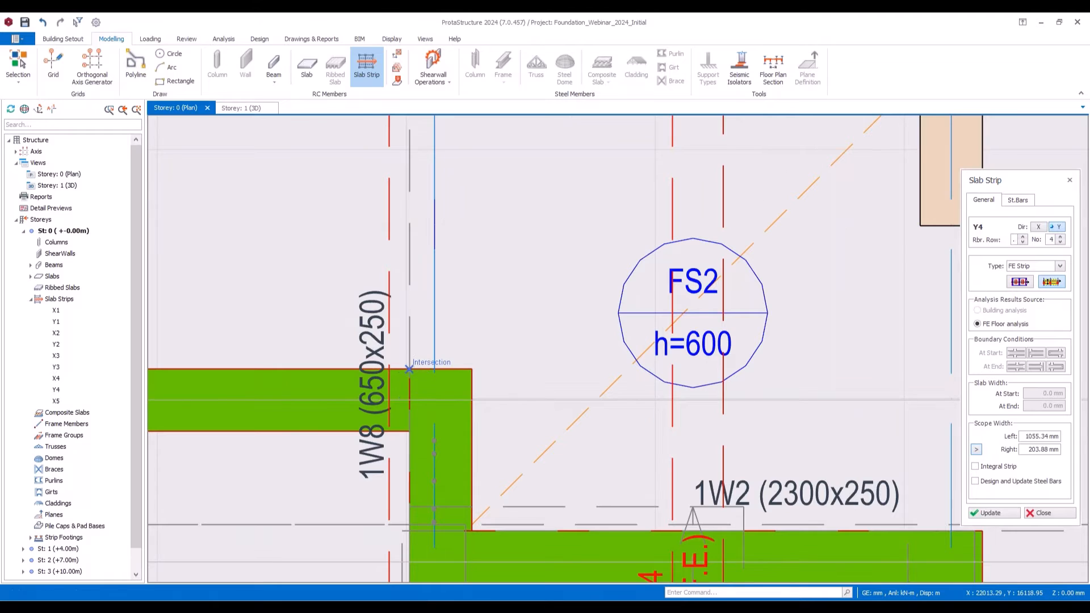
pyautogui.click(975, 453)
pyautogui.moveTo(554, 451); pyautogui.dragTo(535, 292, button='middle')
pyautogui.click(446, 216)
pyautogui.scroll(-5, 515, 272)
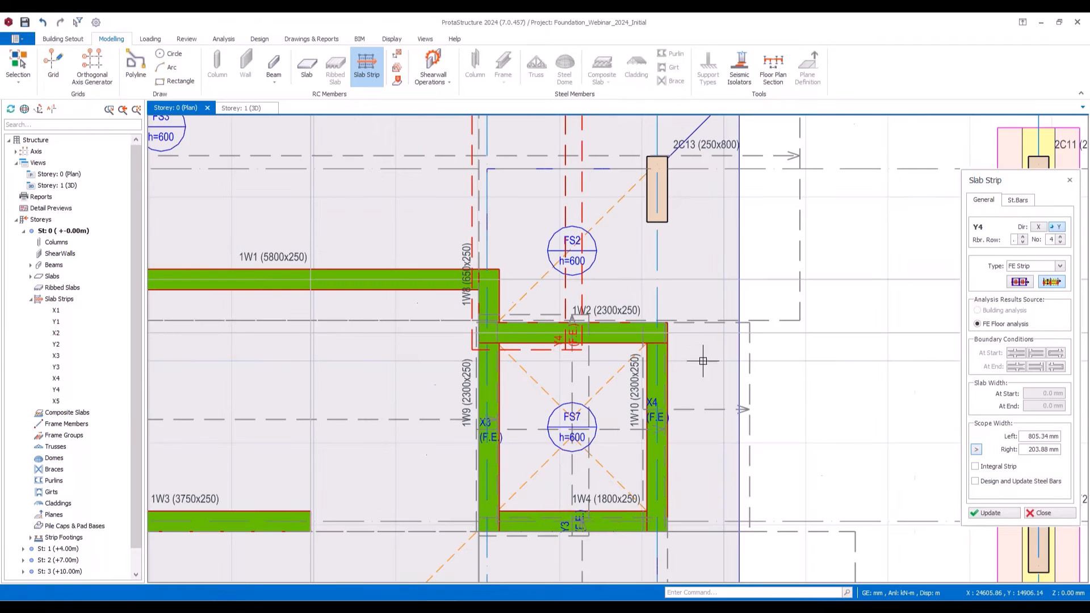
pyautogui.scroll(3, 674, 317)
pyautogui.click(976, 450)
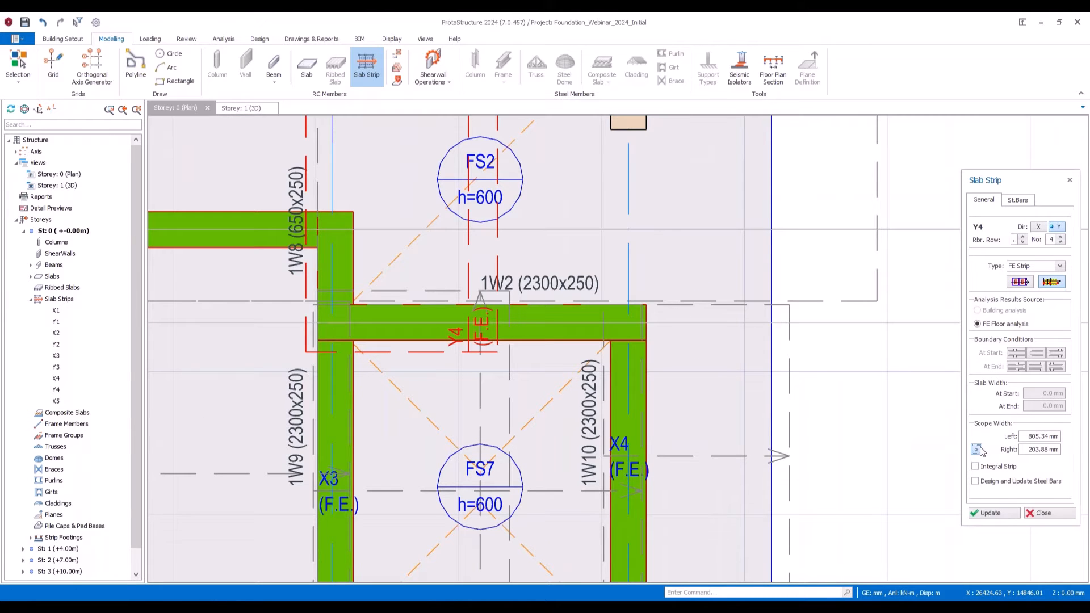
pyautogui.click(647, 305)
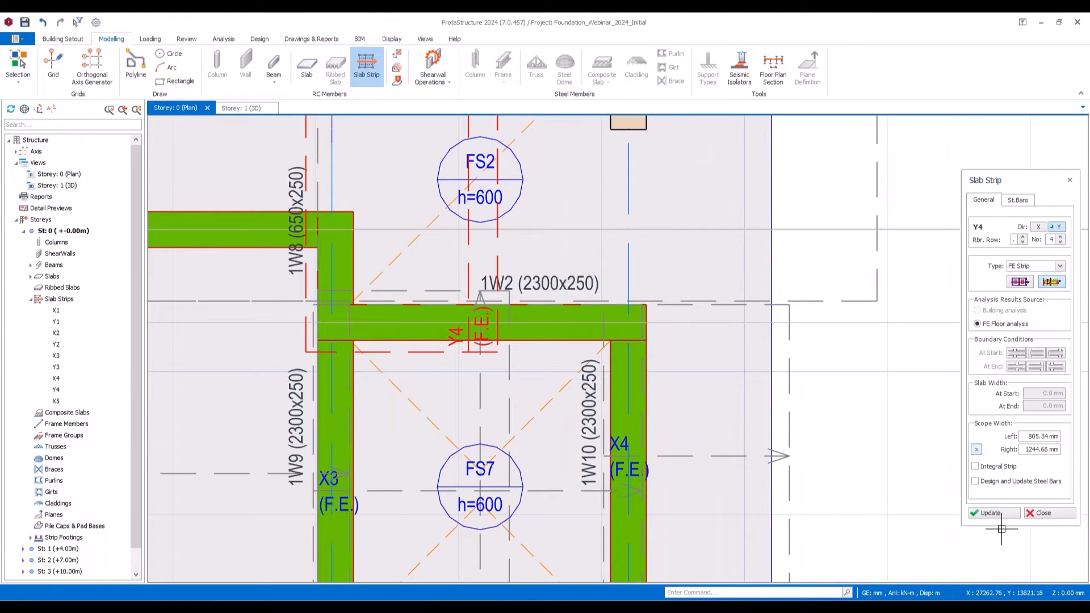
pyautogui.click(990, 512)
# Step: Draw a Y-direction slab strip about 18200 mm long between axis L and the raft's right edge, overshooting the raft at both ends
pyautogui.scroll(-6, 548, 343)
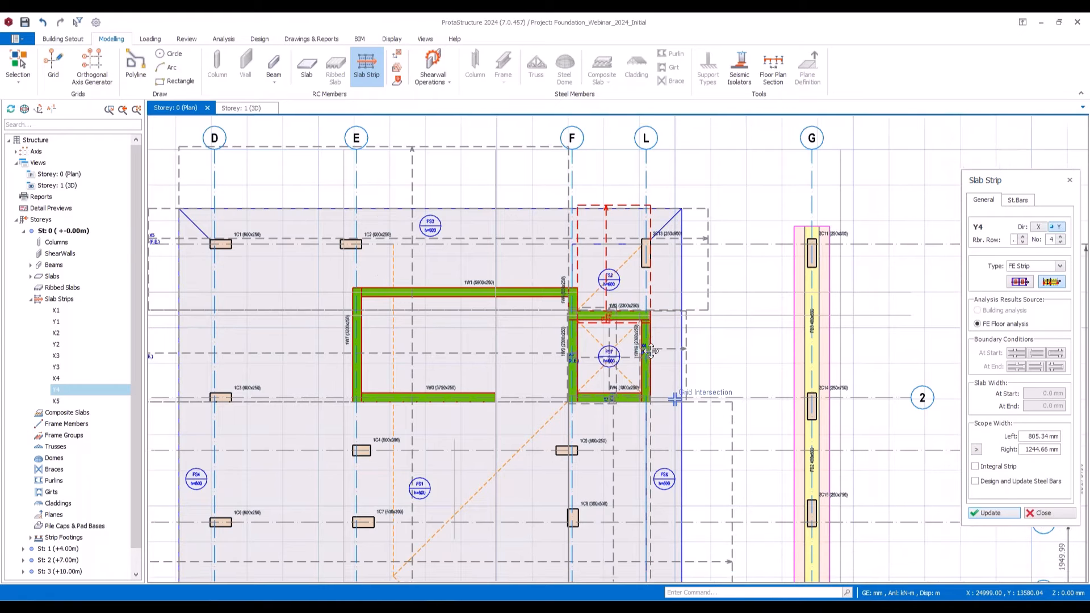
pyautogui.scroll(4, 548, 343)
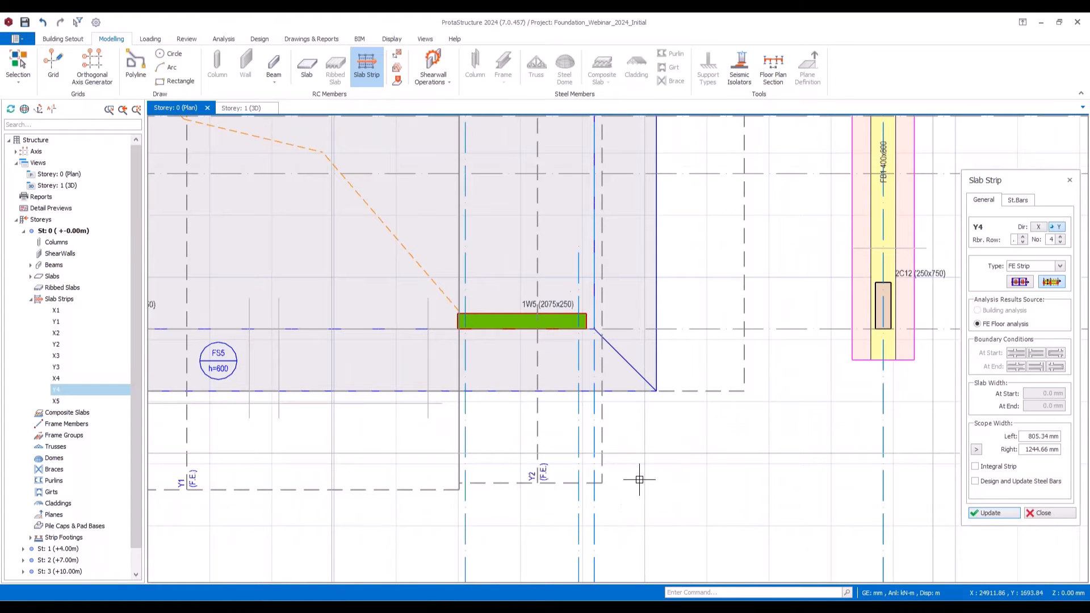
pyautogui.scroll(-5, 639, 480)
pyautogui.scroll(2, 688, 503)
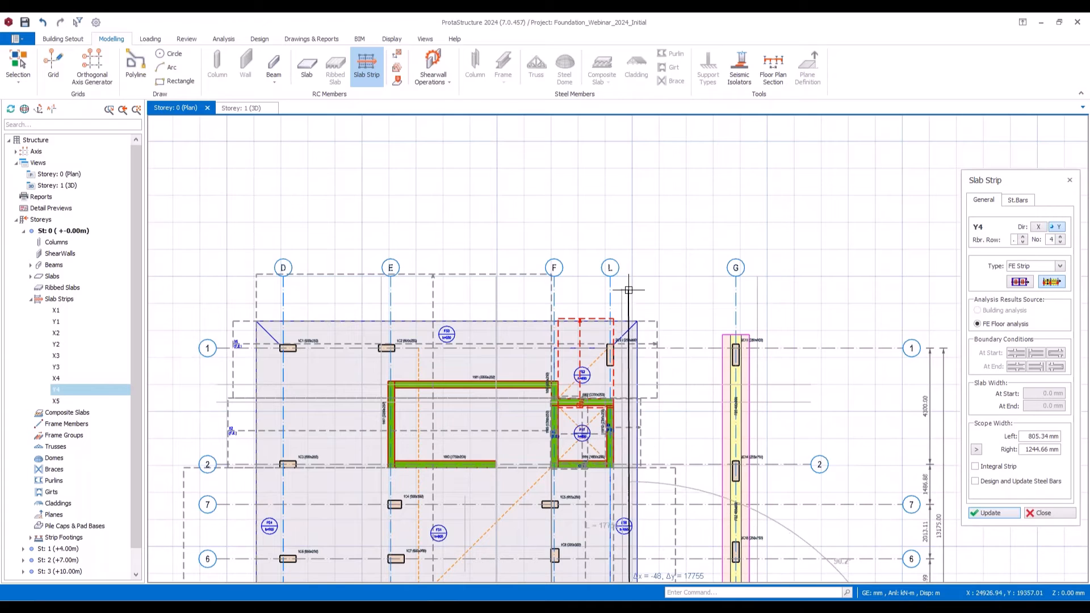
pyautogui.scroll(3, 628, 287)
pyautogui.click(629, 266)
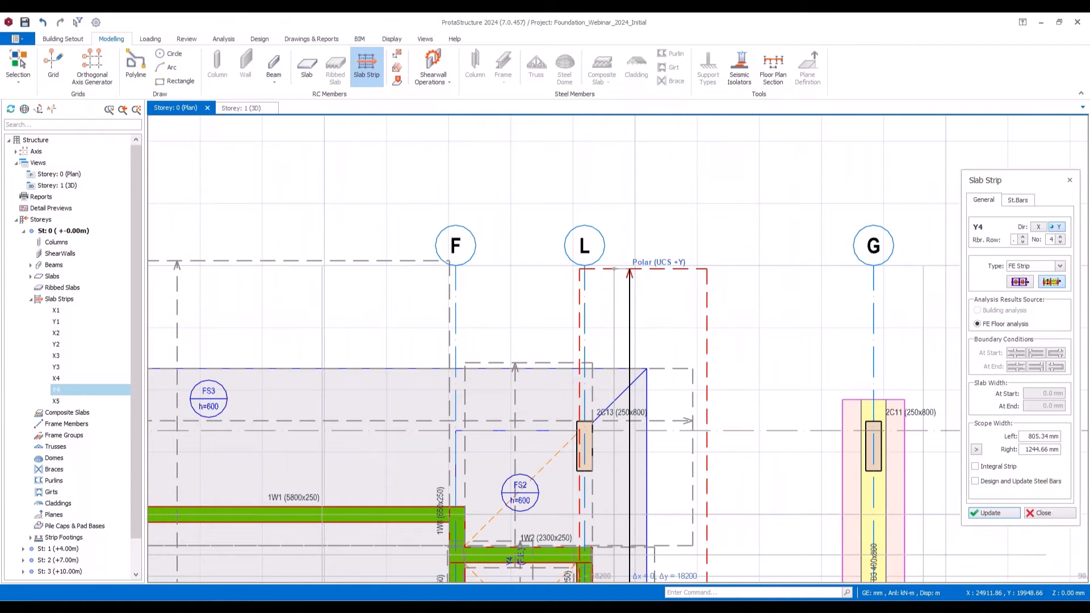
# Step: Pick the extents of the strip beside axis L, giving scope widths of 598.57 mm left and 276.42 mm right, and update it
pyautogui.click(976, 450)
pyautogui.scroll(4, 591, 335)
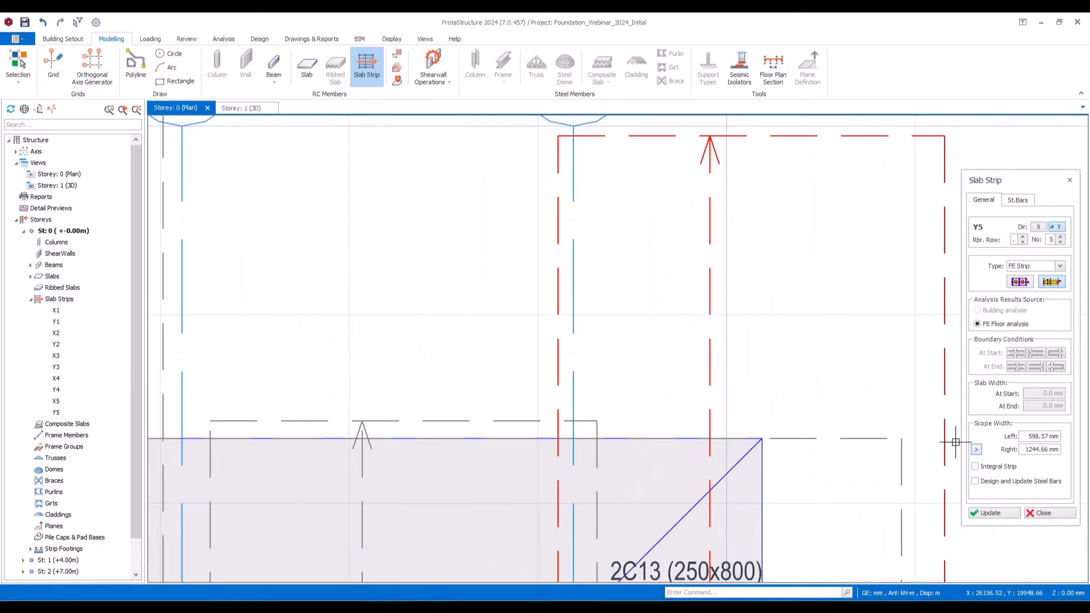
pyautogui.click(976, 449)
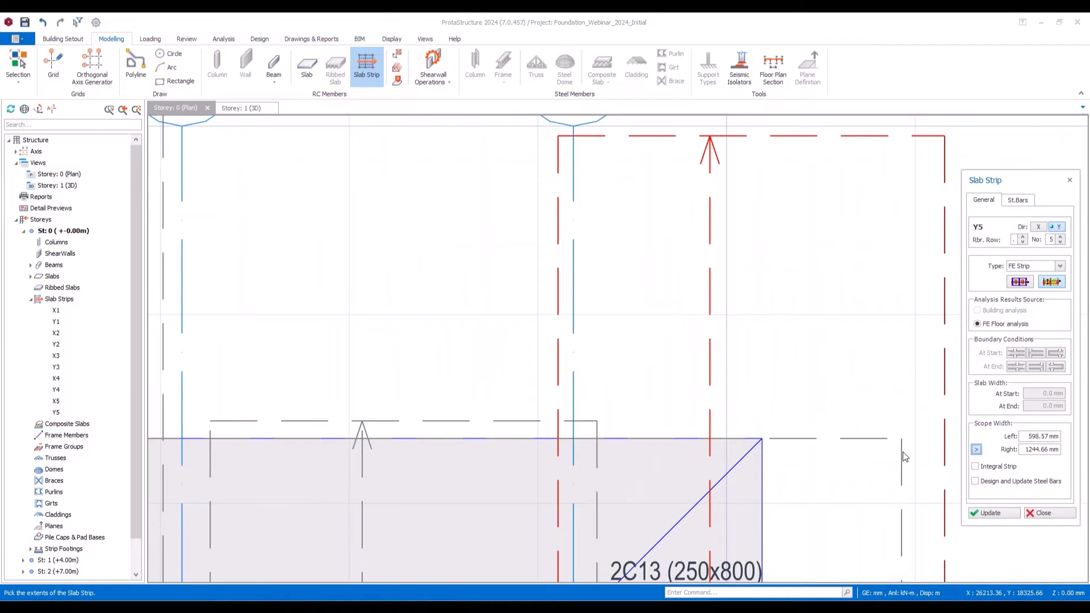
pyautogui.click(761, 438)
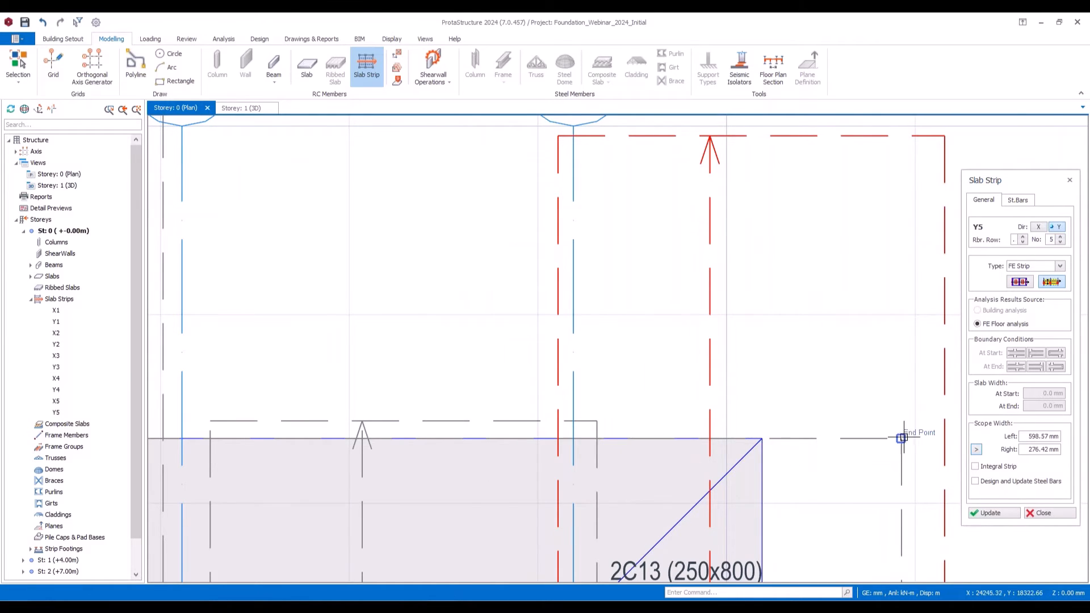
pyautogui.click(976, 449)
pyautogui.click(987, 512)
pyautogui.scroll(-6, 637, 384)
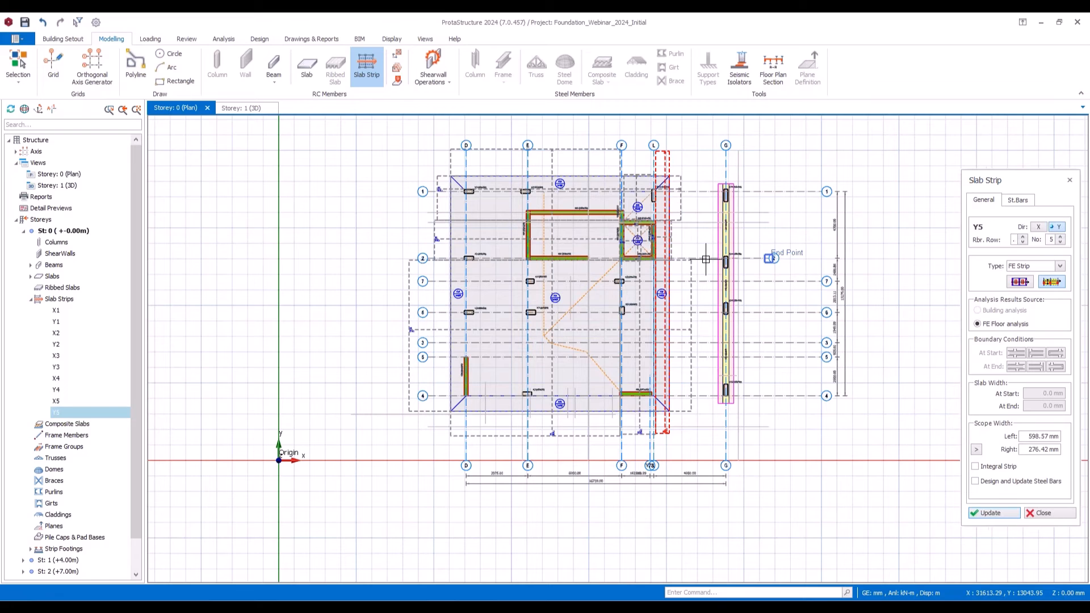
# Step: Open the FE Foundation Analysis for storey 0 and review its soil subgrade coefficient and mesh settings
pyautogui.click(224, 38)
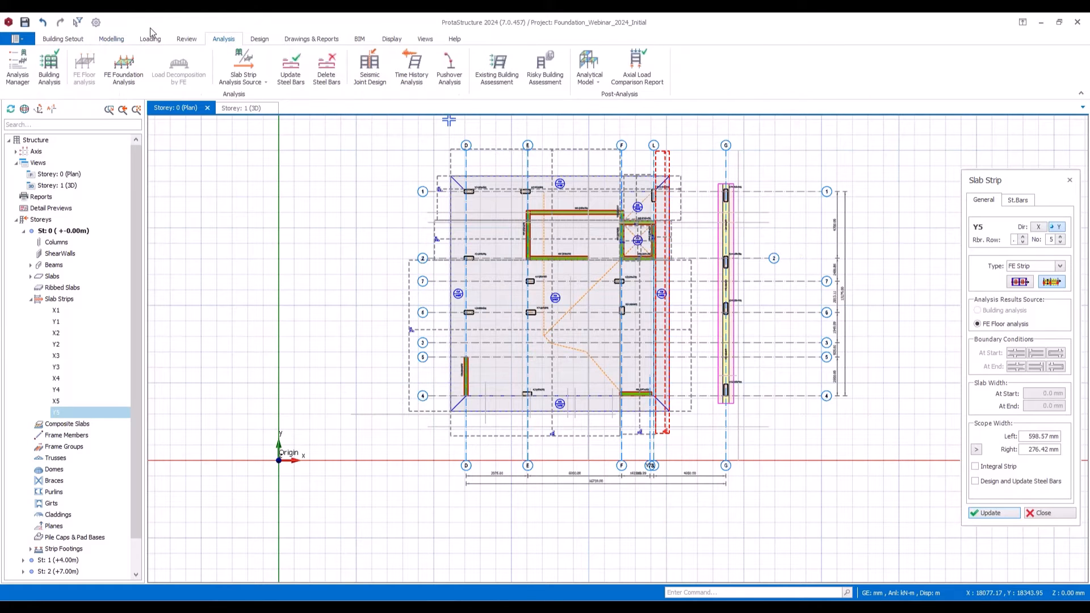
pyautogui.click(261, 40)
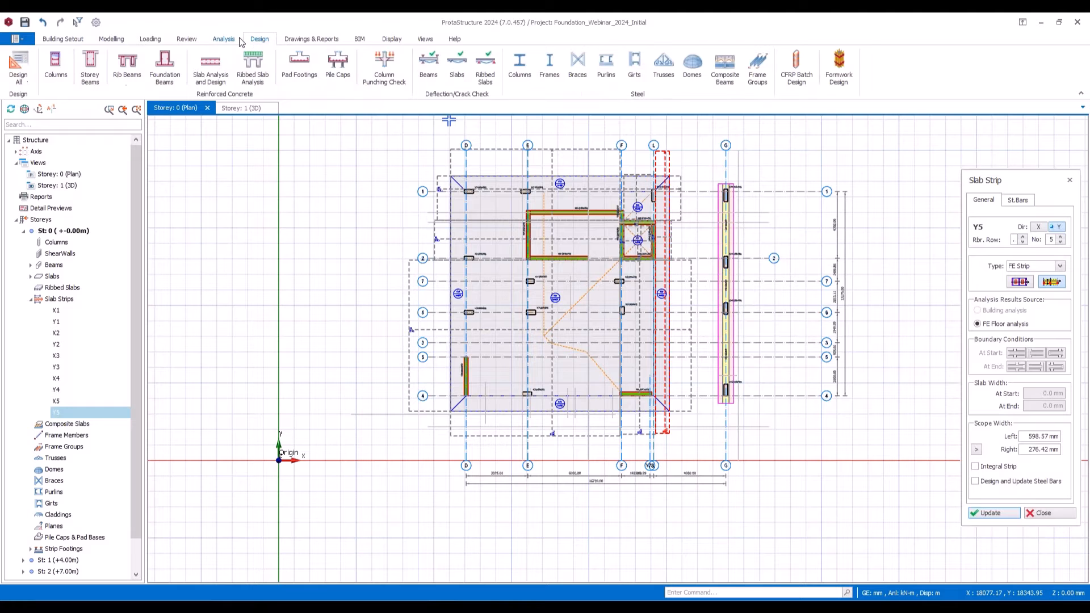
pyautogui.click(234, 41)
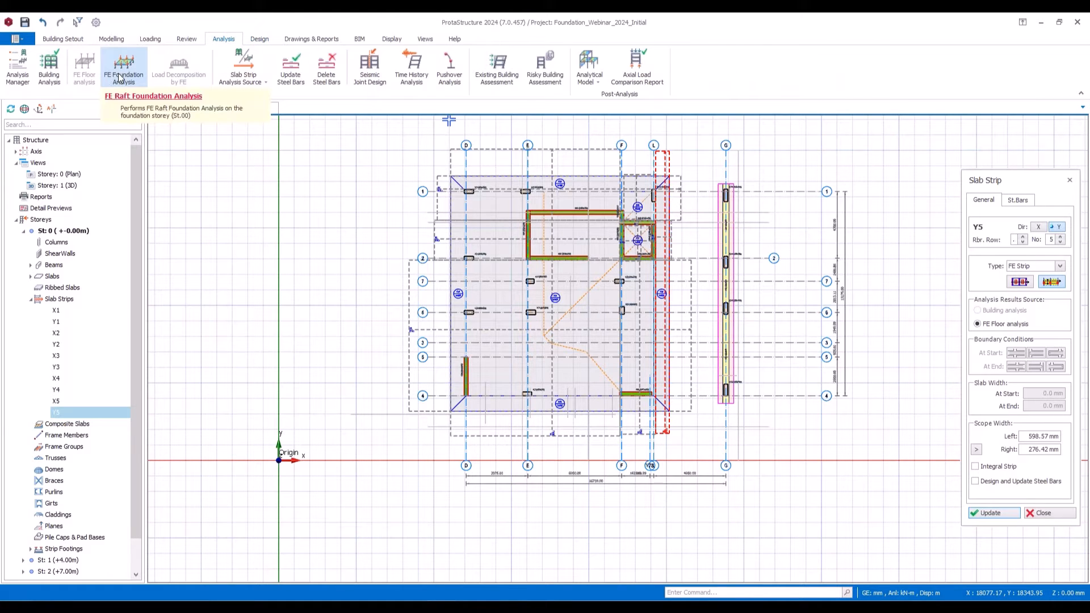
pyautogui.click(120, 78)
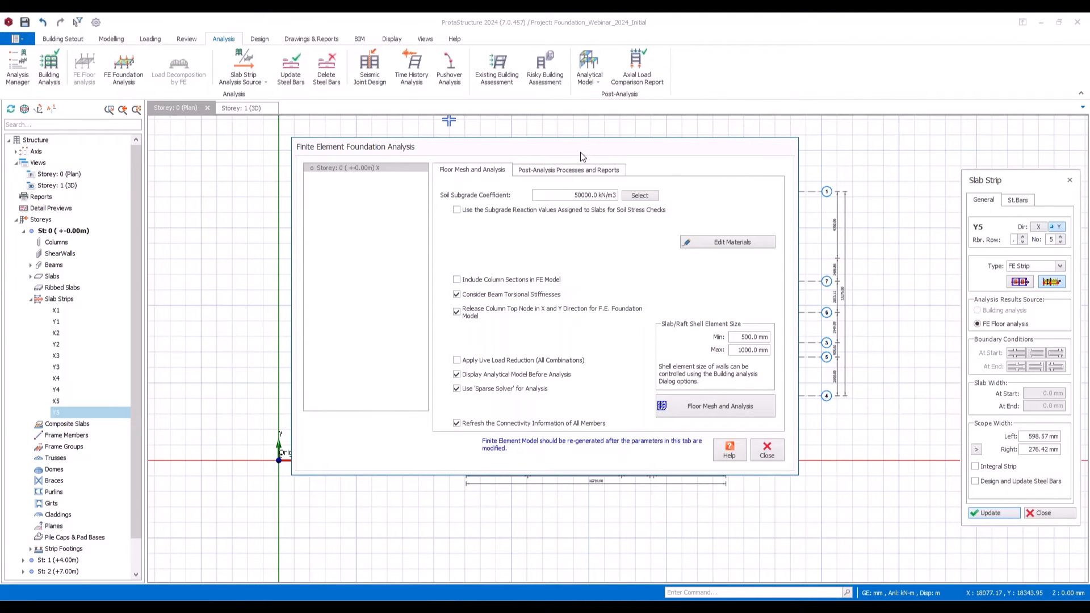
pyautogui.moveTo(597, 151); pyautogui.dragTo(889, 225)
pyautogui.moveTo(837, 180); pyautogui.dragTo(784, 172)
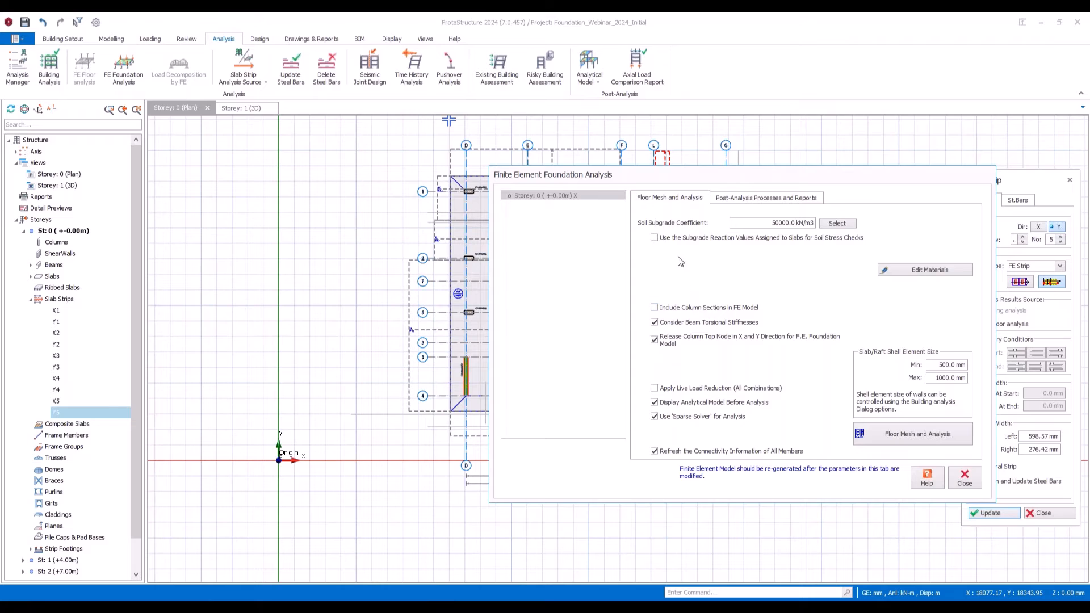
pyautogui.moveTo(772, 222); pyautogui.dragTo(802, 223)
# Step: Run the floor mesh and foundation analysis, accept the generated model, and choose the Finite Elements Method for the strip footing design
pyautogui.click(895, 440)
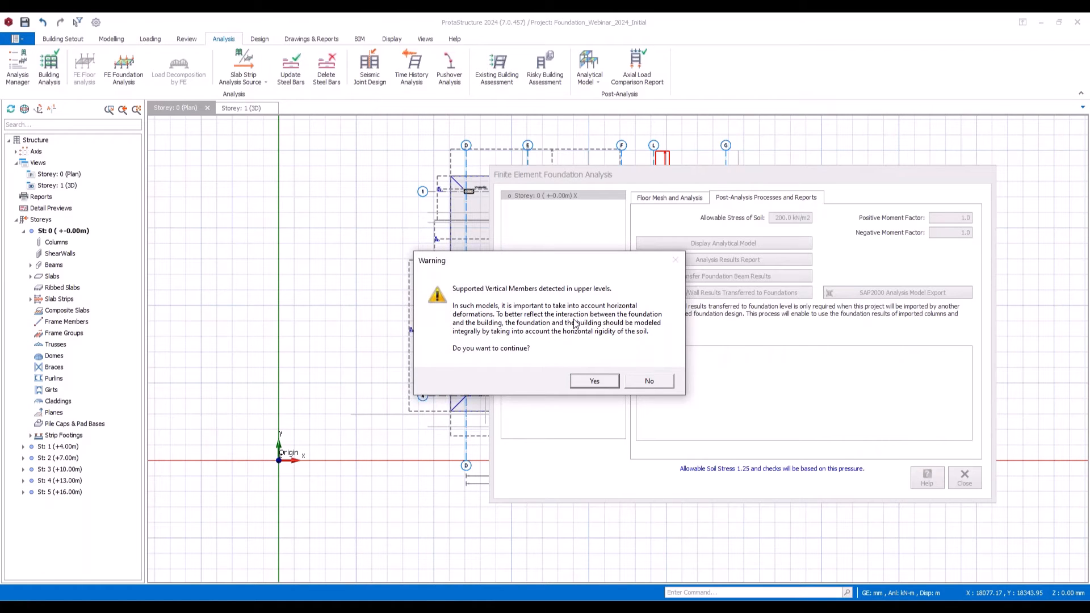
pyautogui.click(603, 384)
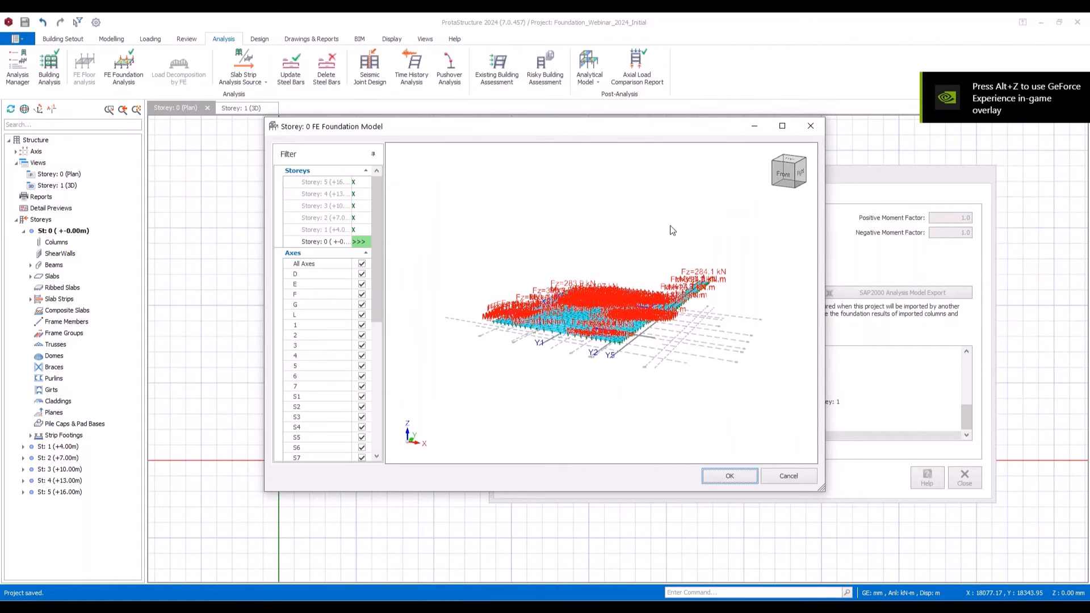
pyautogui.click(730, 476)
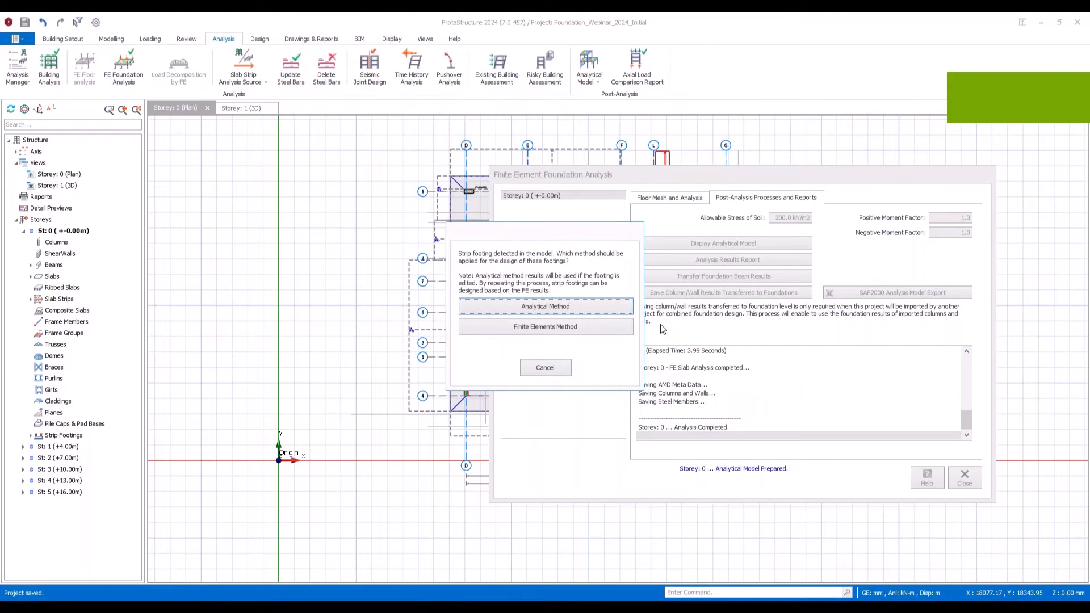
pyautogui.click(534, 327)
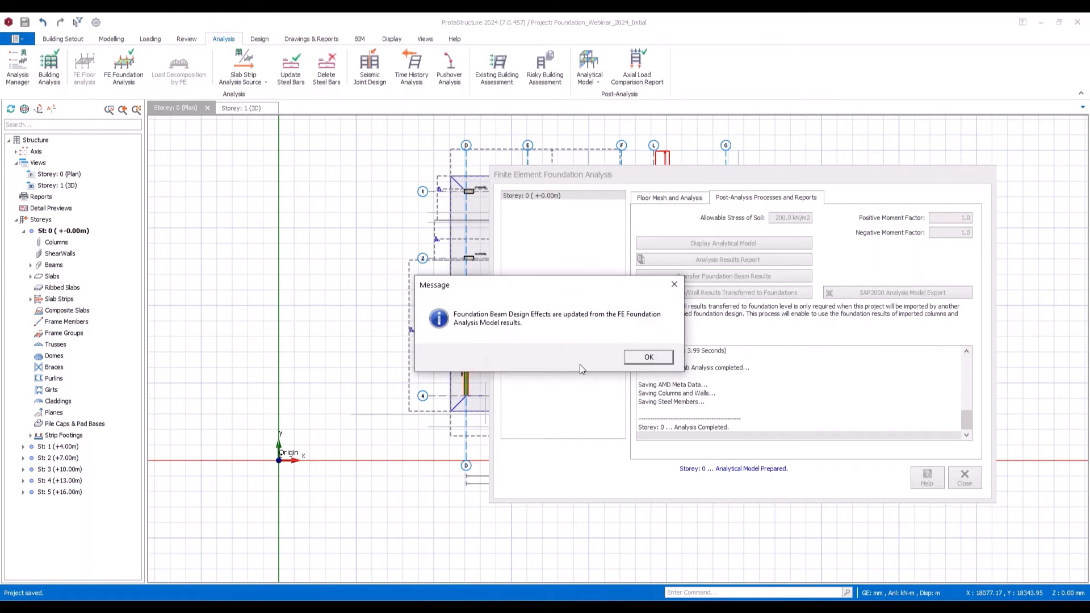
pyautogui.click(650, 354)
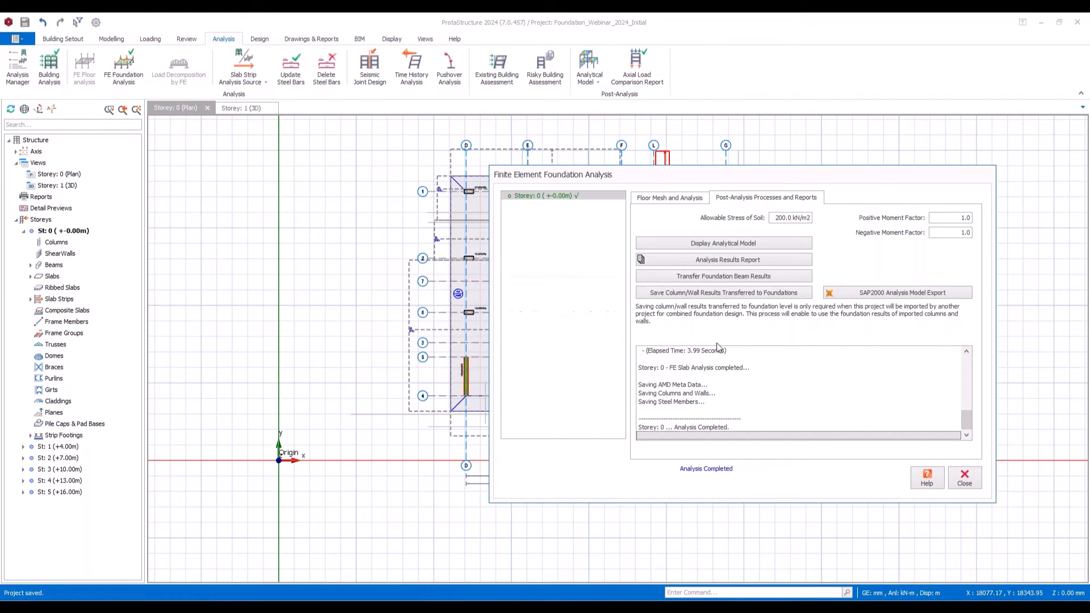
# Step: Display the foundation's analytical model with result contours in top view
pyautogui.click(708, 244)
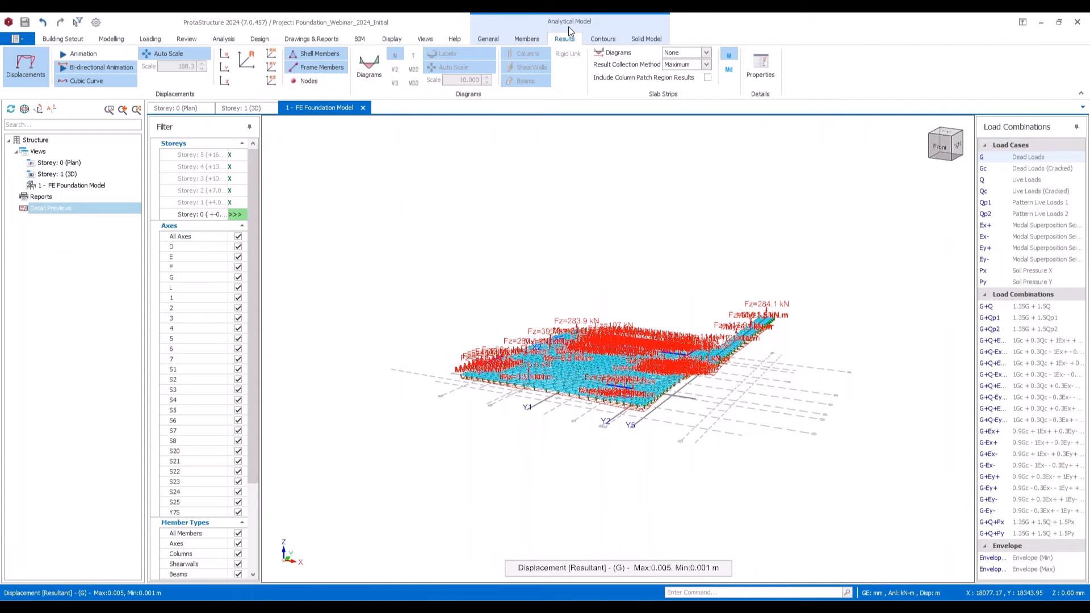
pyautogui.click(601, 39)
pyautogui.click(18, 65)
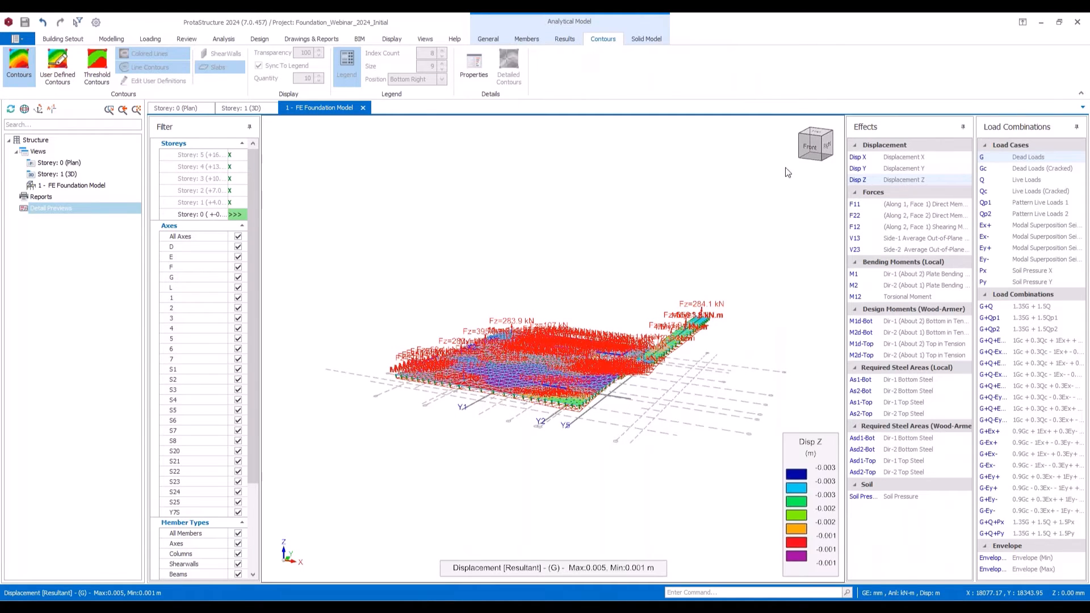
pyautogui.click(813, 134)
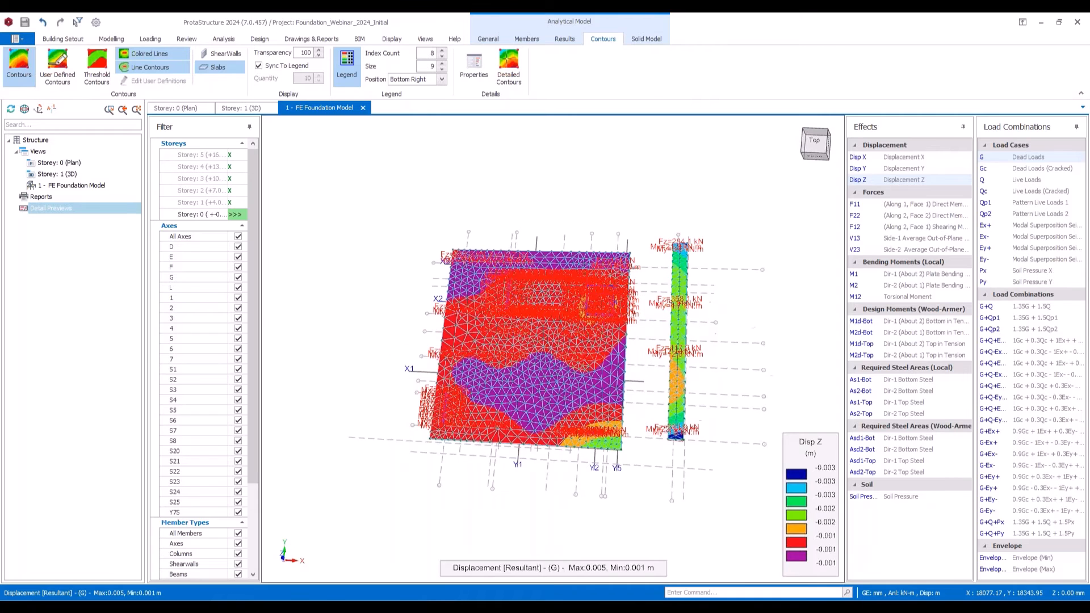
# Step: Examine the soil pressure contours for the Envelope (Max) loading
pyautogui.click(863, 498)
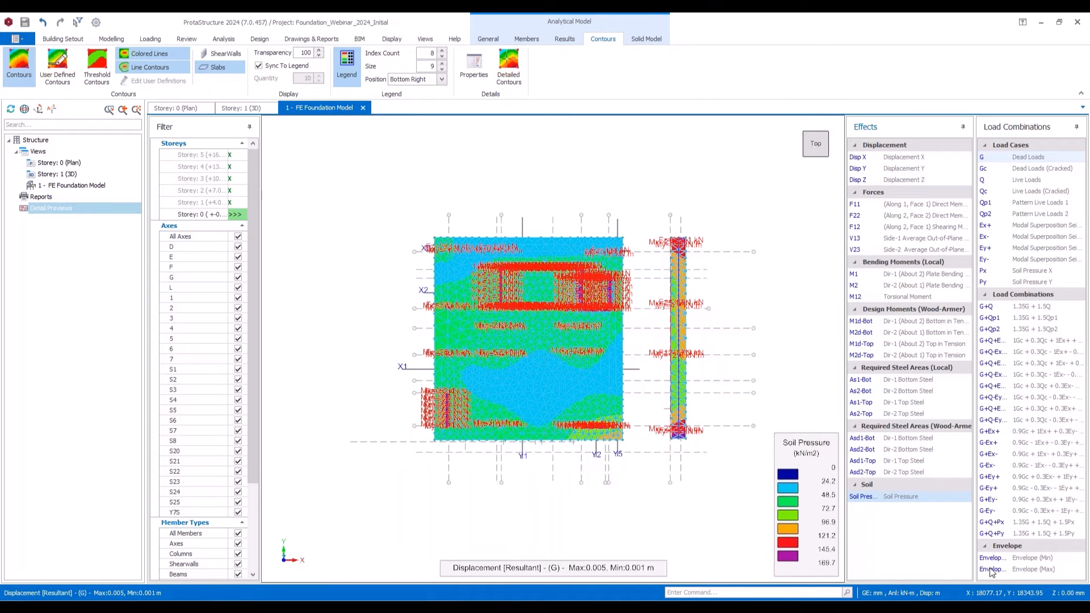
pyautogui.click(1013, 570)
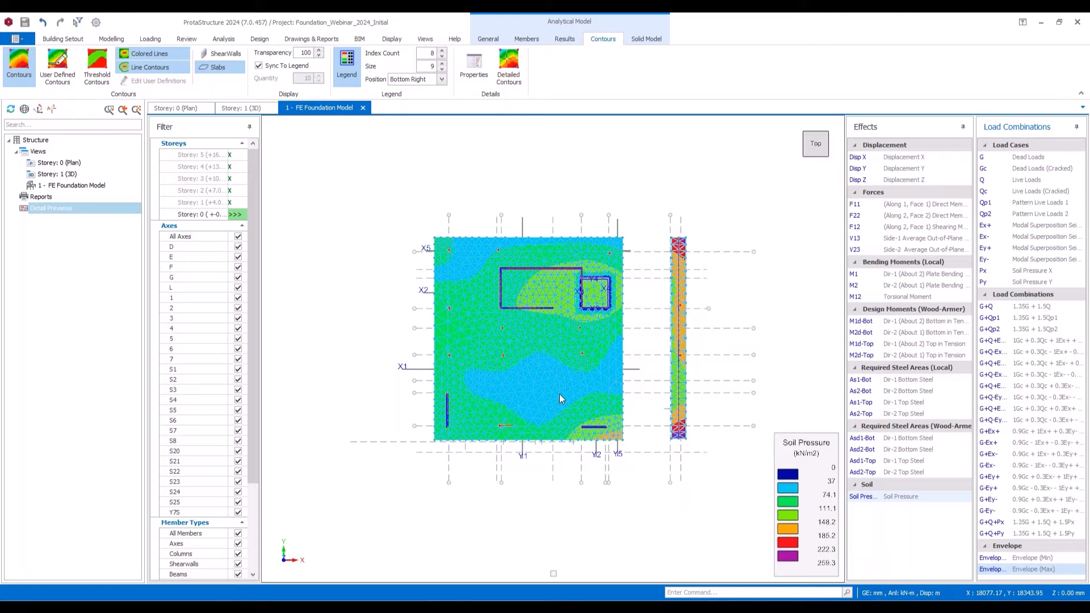
pyautogui.moveTo(567, 374)
# Step: Compare the required direction-1 bottom steel contours from the Wood-Armer and local results, Asd1-Bot and As1-Bot
pyautogui.click(873, 461)
pyautogui.click(860, 439)
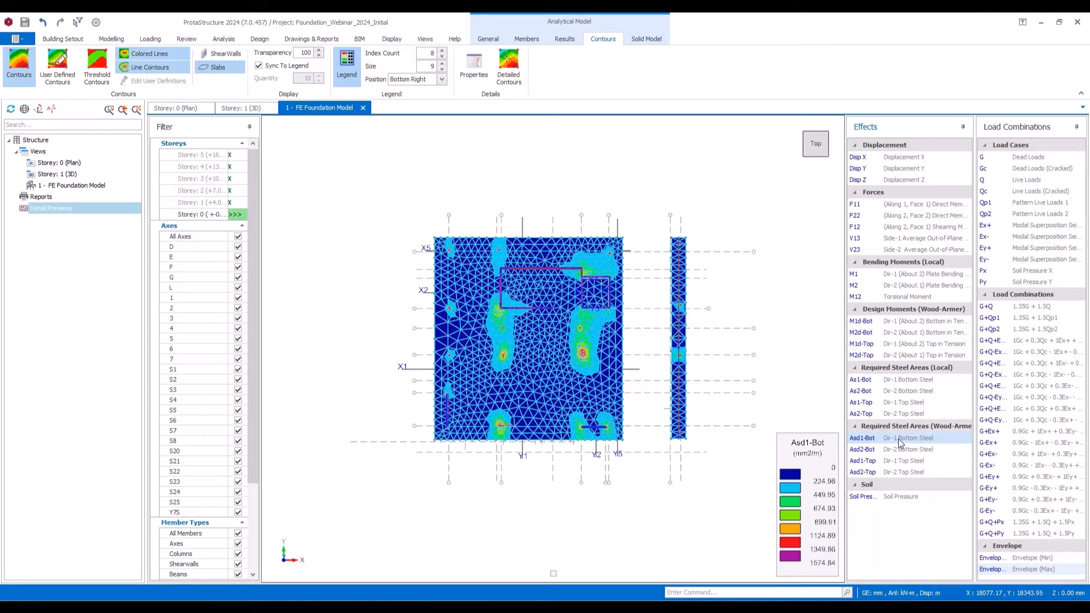
pyautogui.click(882, 381)
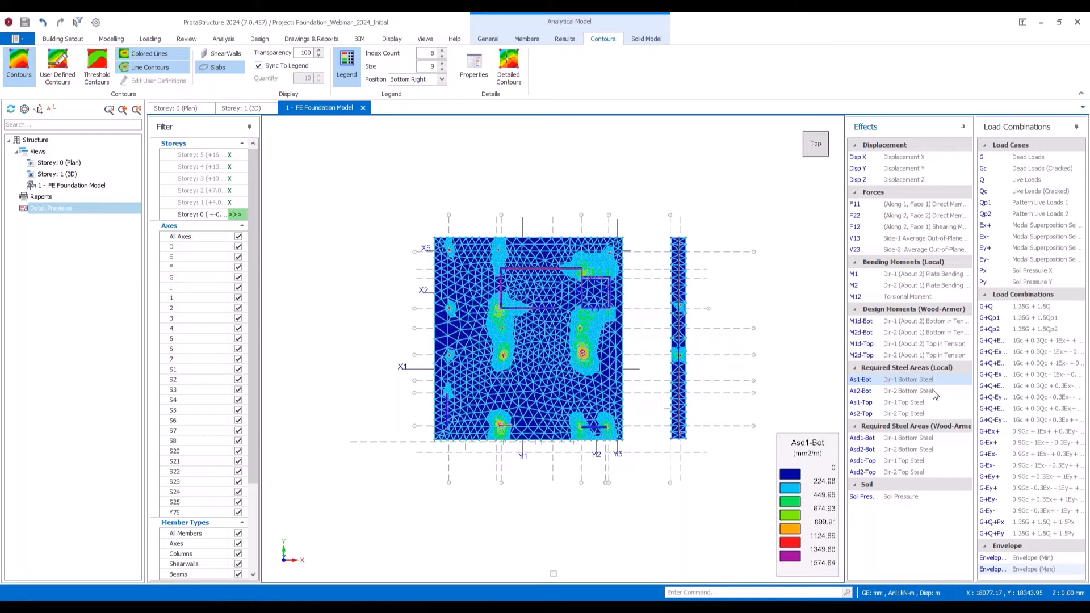
pyautogui.click(903, 439)
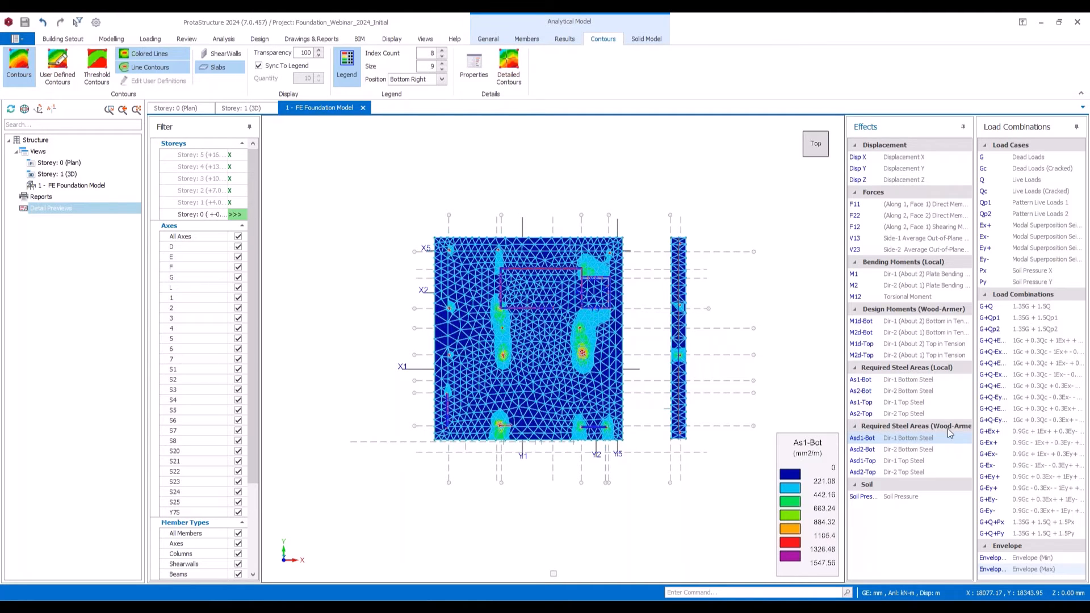
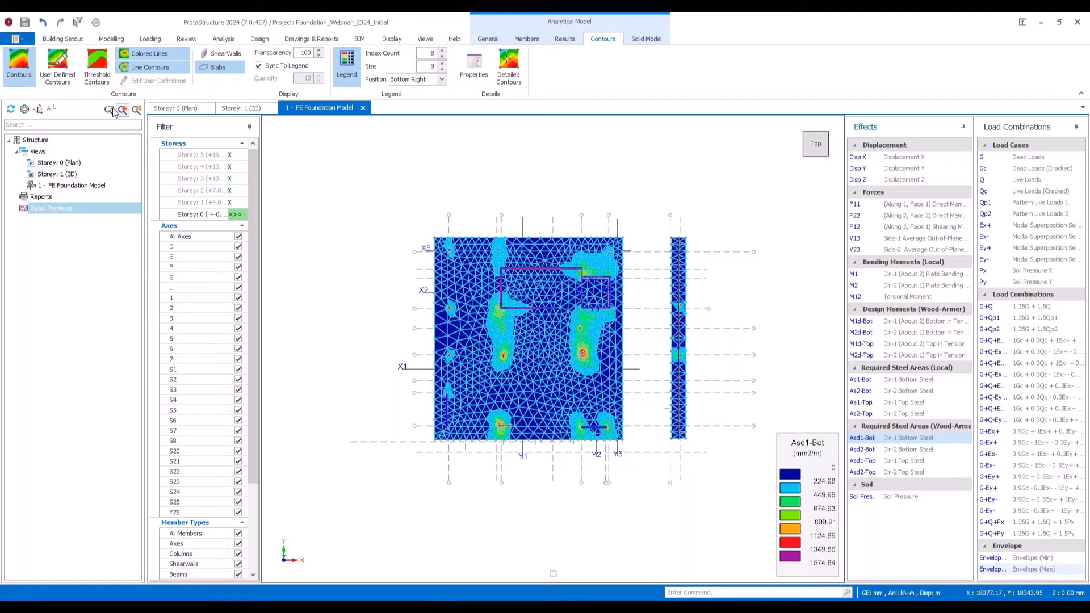
# Step: Enable user-defined contours and set the contour count to 8 for the Asd2-Top effect
pyautogui.click(52, 62)
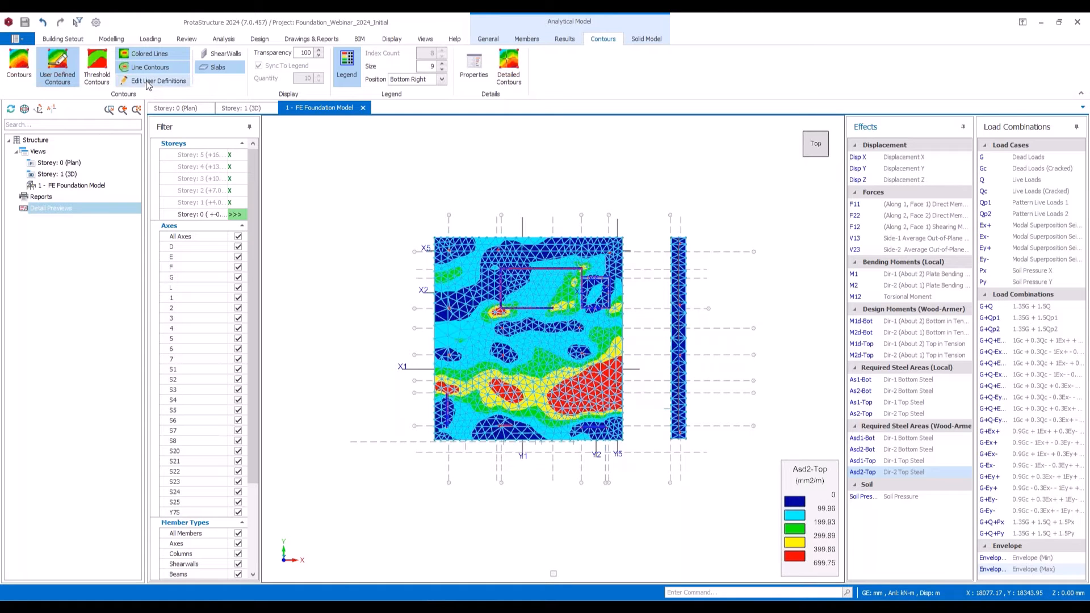
pyautogui.click(147, 80)
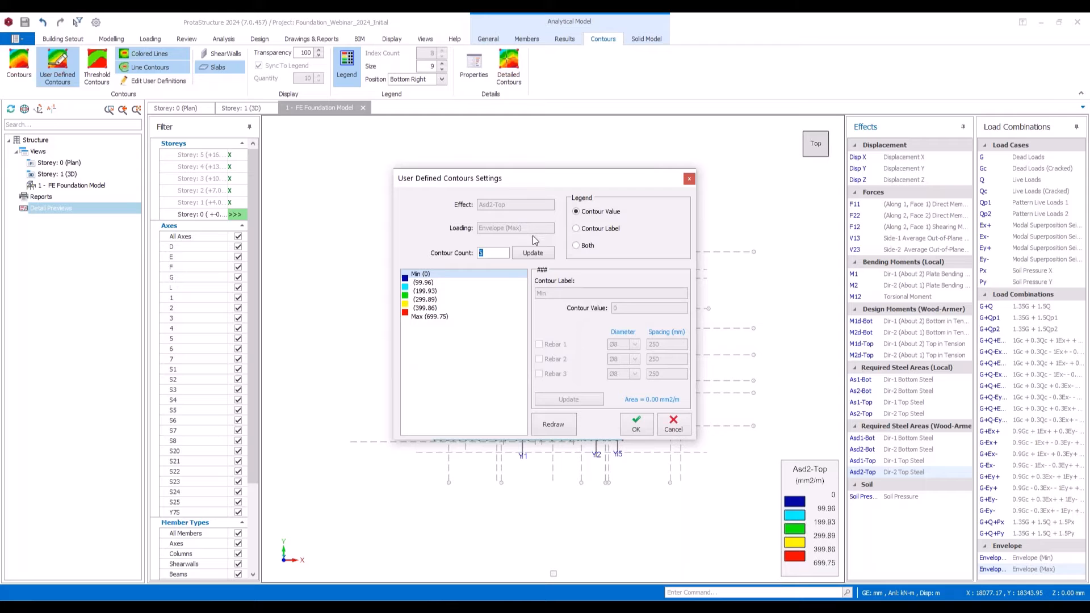
pyautogui.click(488, 252)
pyautogui.click(534, 253)
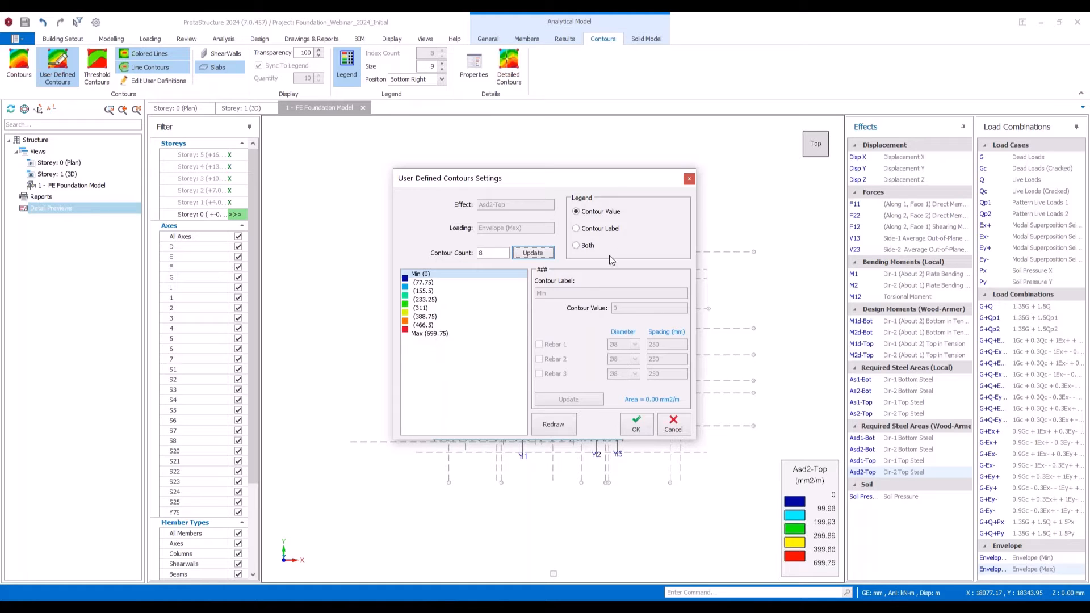
# Step: Display the Asd1-Bot contours and set their user-defined contour count to 8
pyautogui.click(682, 426)
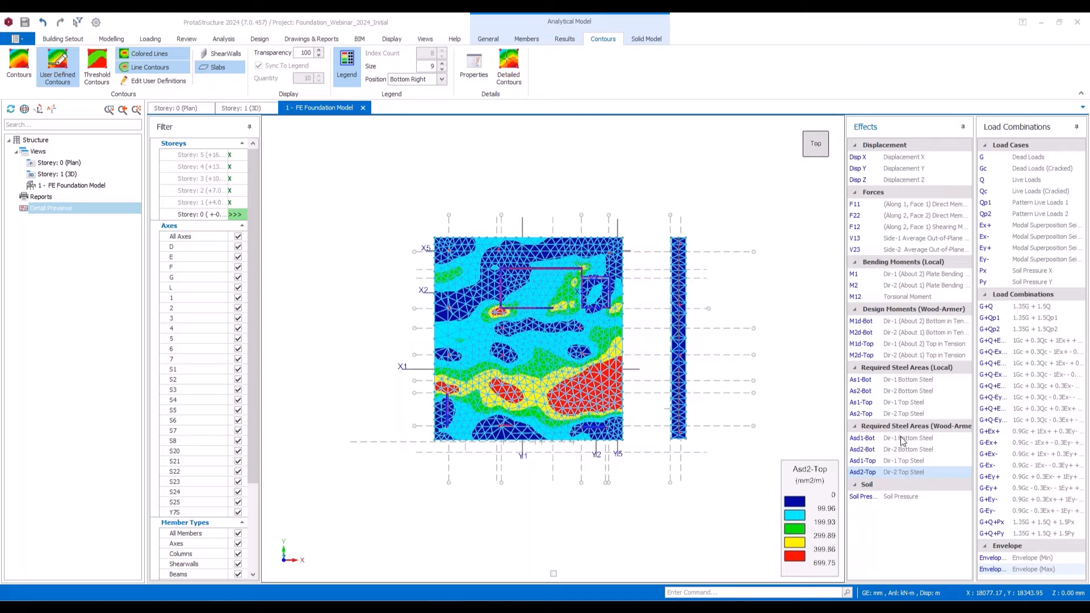
pyautogui.click(918, 439)
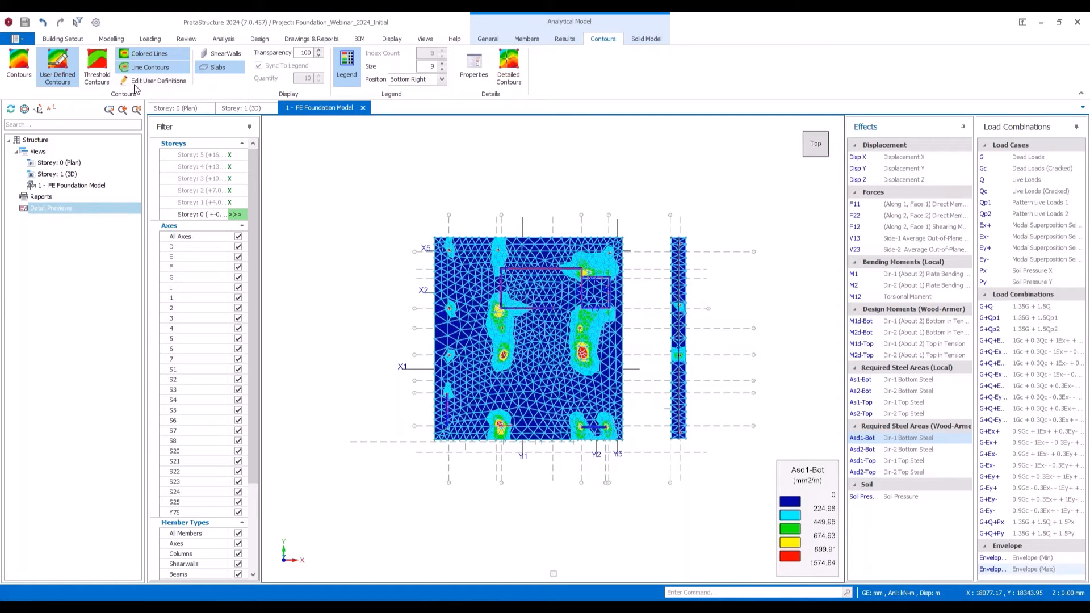
pyautogui.click(153, 81)
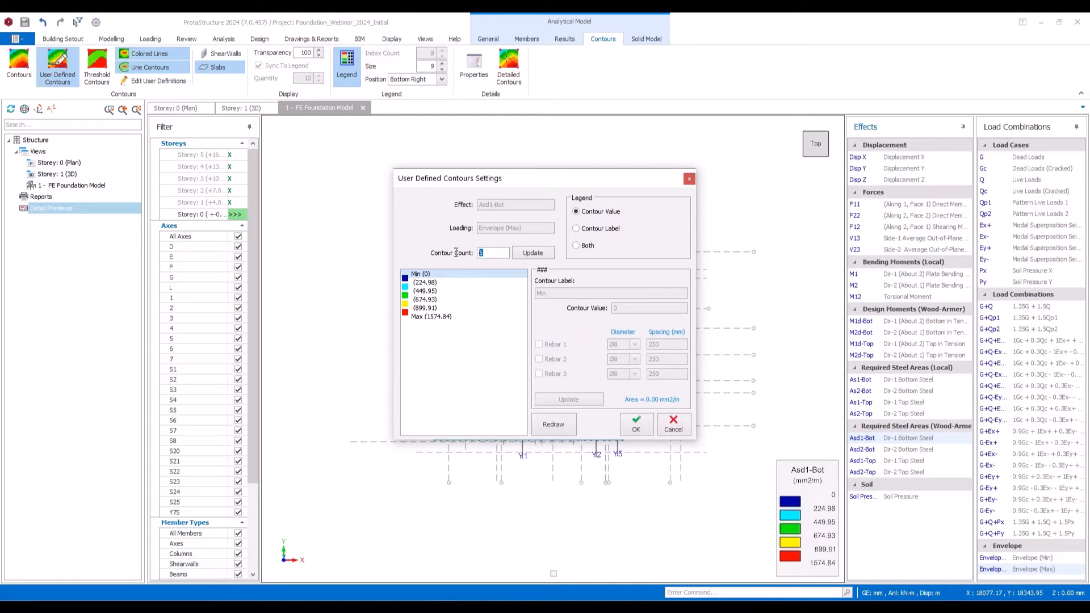
pyautogui.click(532, 253)
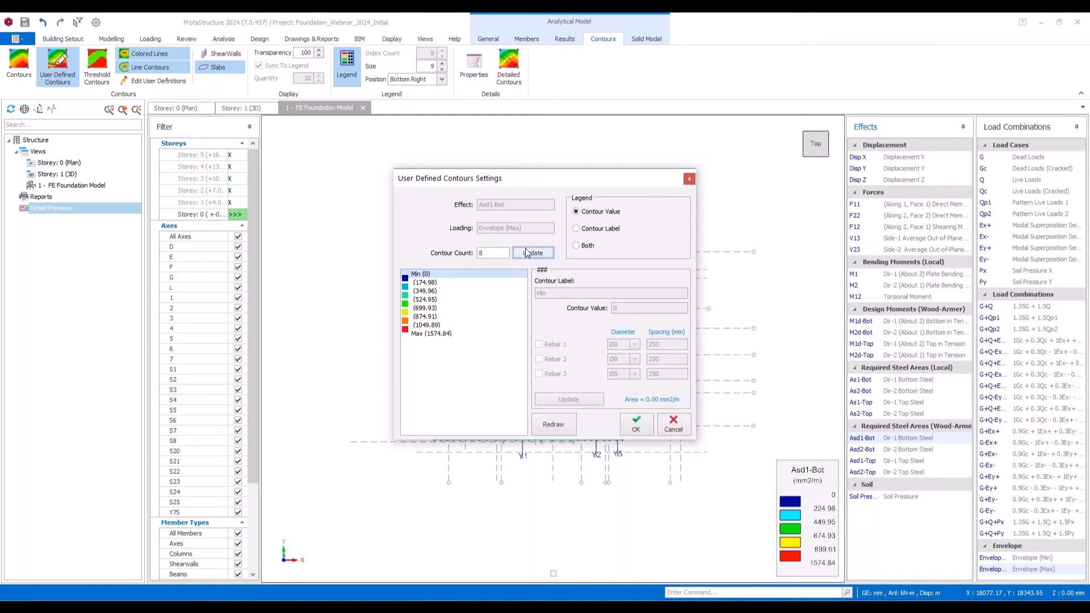
# Step: Define the 1049.89 contour with two rebars, each Ø12 at 200 mm spacing, and have the legend show both values and labels
pyautogui.click(427, 325)
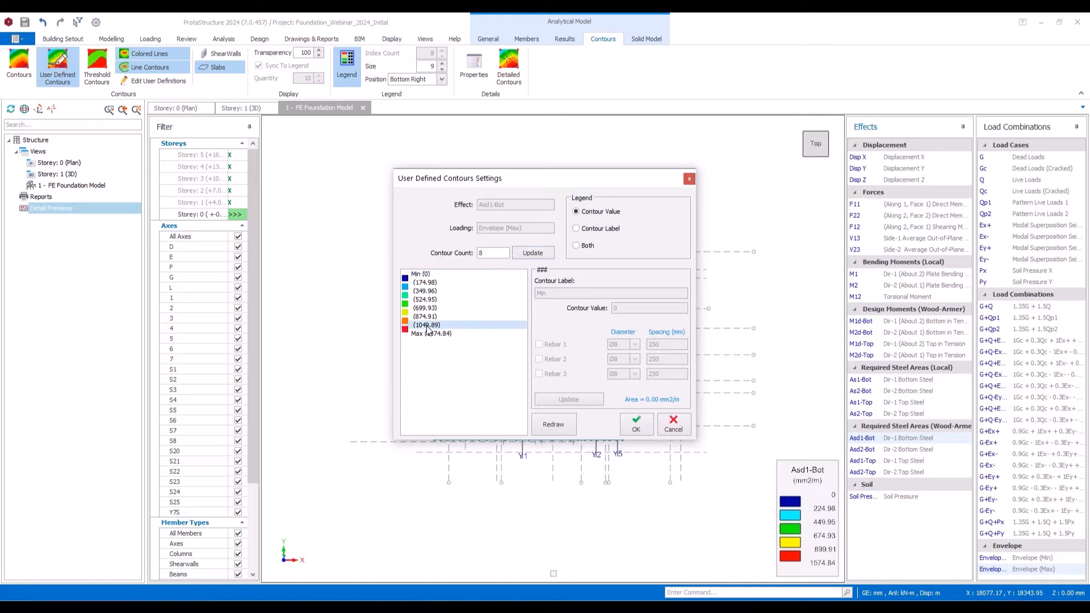
pyautogui.click(539, 344)
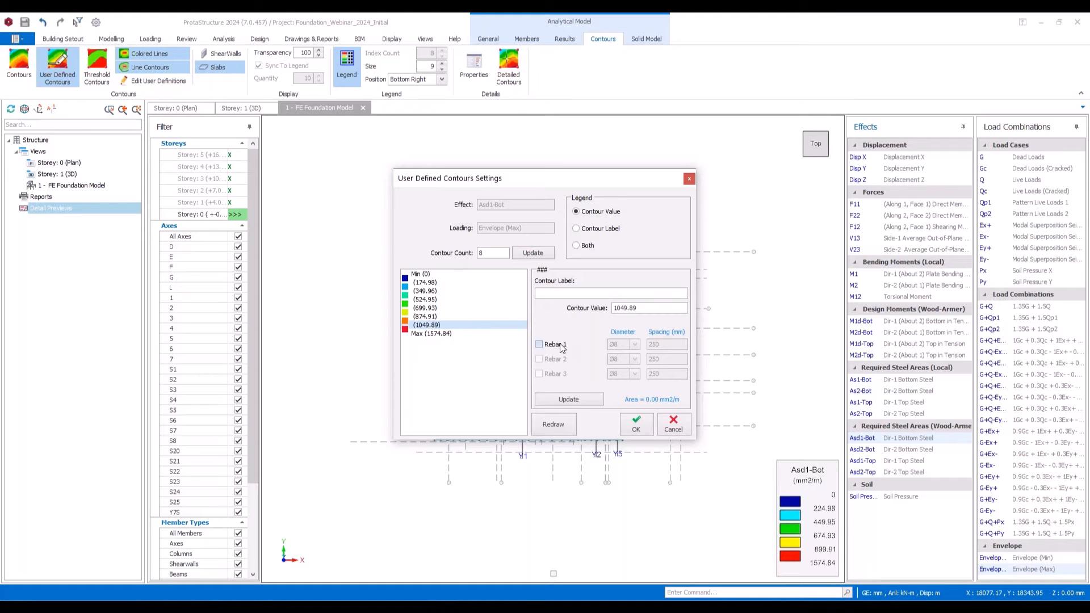
pyautogui.click(635, 344)
pyautogui.click(618, 371)
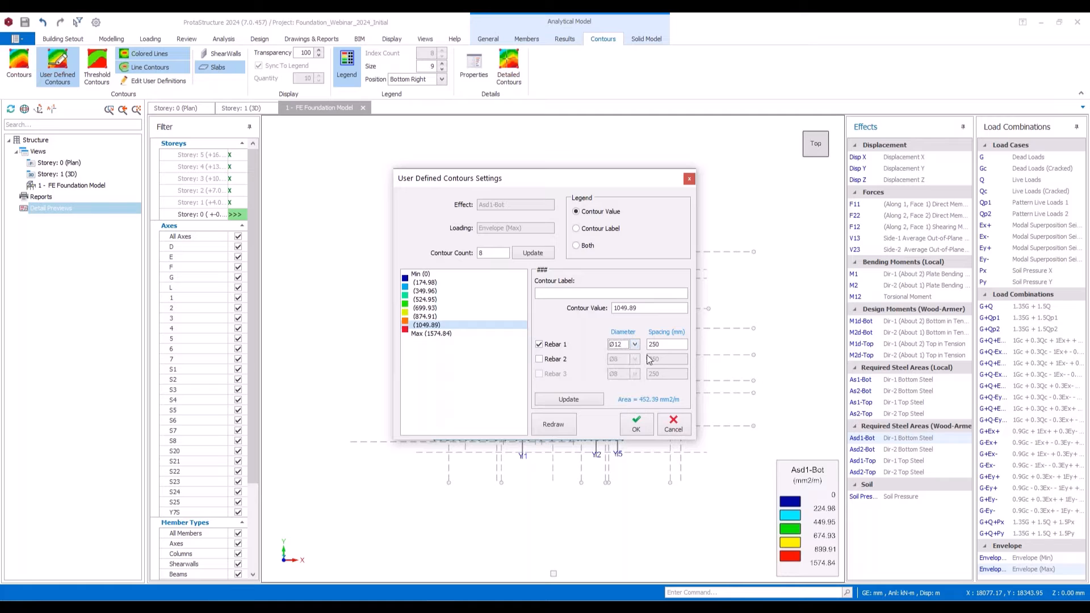
pyautogui.click(668, 343)
pyautogui.write('200')
pyautogui.click(552, 358)
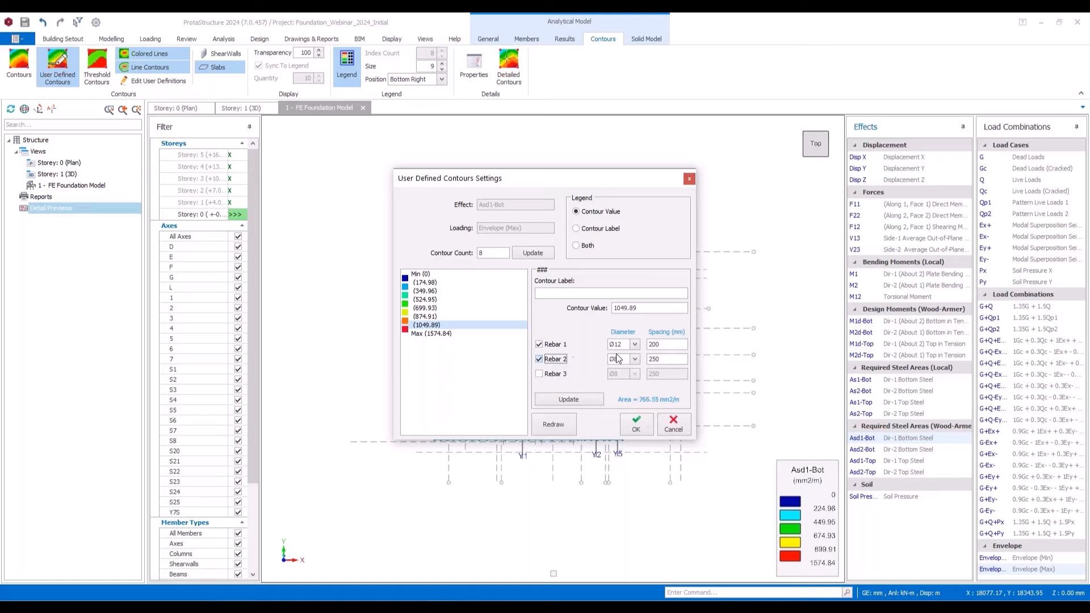
pyautogui.click(634, 359)
pyautogui.click(619, 382)
pyautogui.press('Tab')
pyautogui.write('200')
pyautogui.click(570, 399)
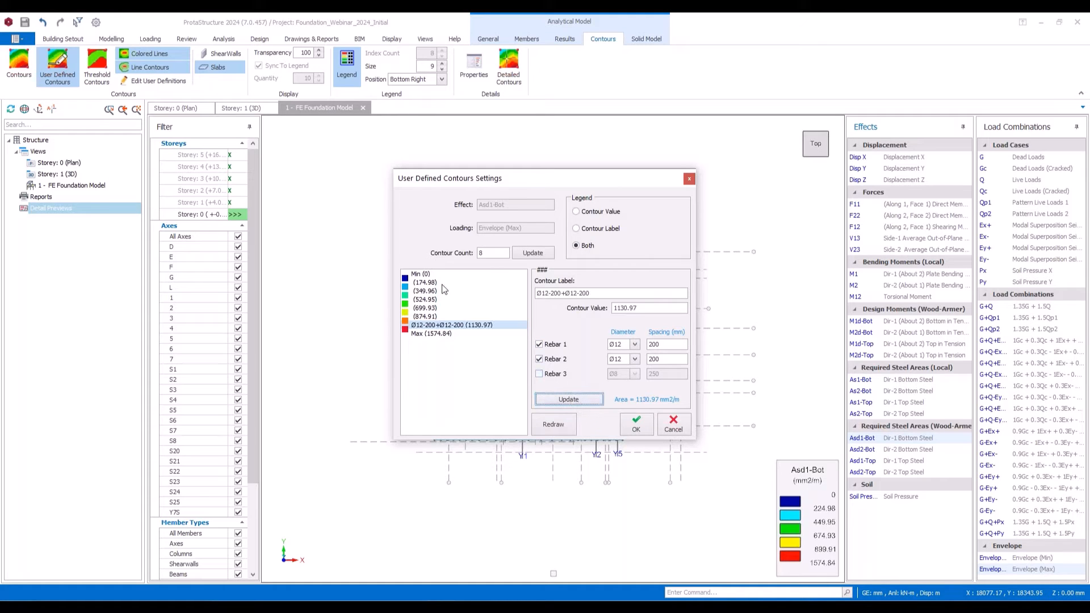
# Step: Define the 874.91 contour as a single Ø16 rebar at 200 mm spacing
pyautogui.click(434, 316)
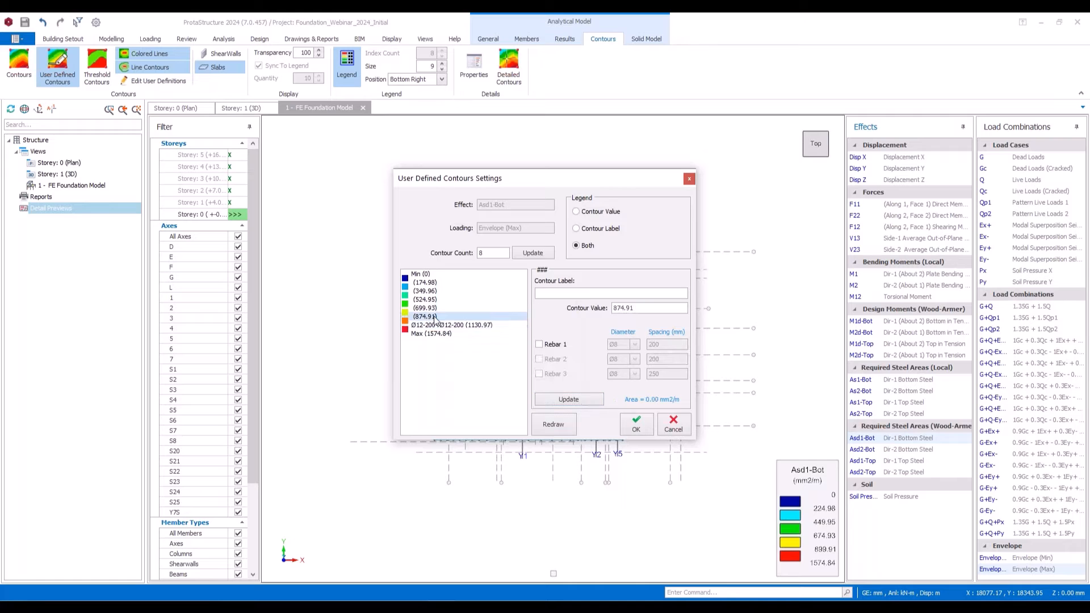
pyautogui.click(548, 345)
pyautogui.click(634, 345)
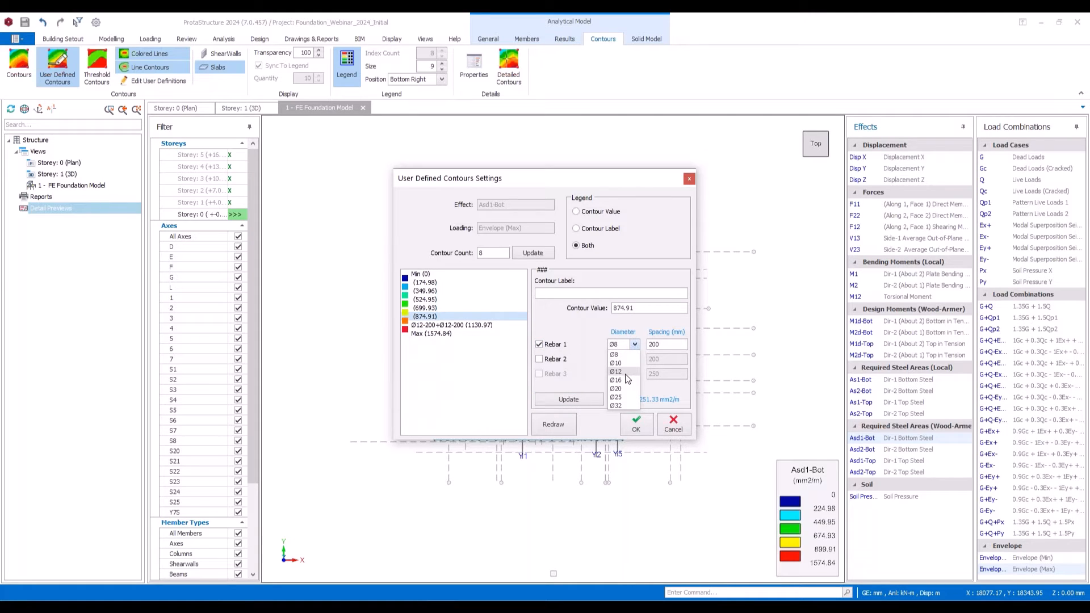
pyautogui.click(627, 371)
pyautogui.click(635, 344)
pyautogui.click(617, 380)
pyautogui.click(580, 400)
# Step: Define the 699.93 contour as a single Ø12 rebar at 150 mm spacing
pyautogui.click(539, 344)
pyautogui.click(634, 344)
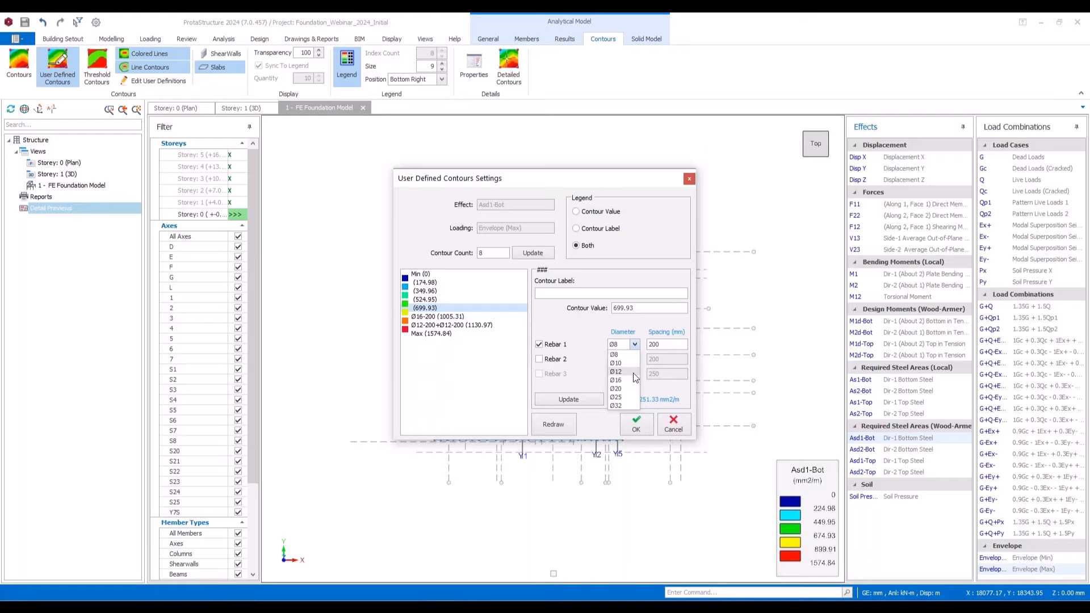
pyautogui.click(634, 373)
pyautogui.press('Tab')
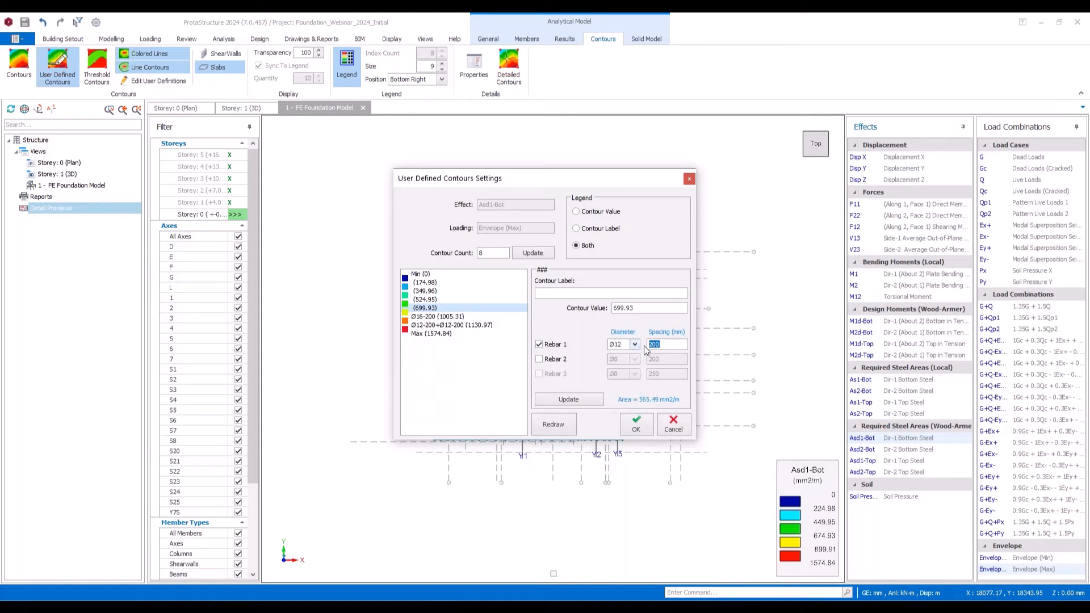
pyautogui.write('150')
pyautogui.click(573, 401)
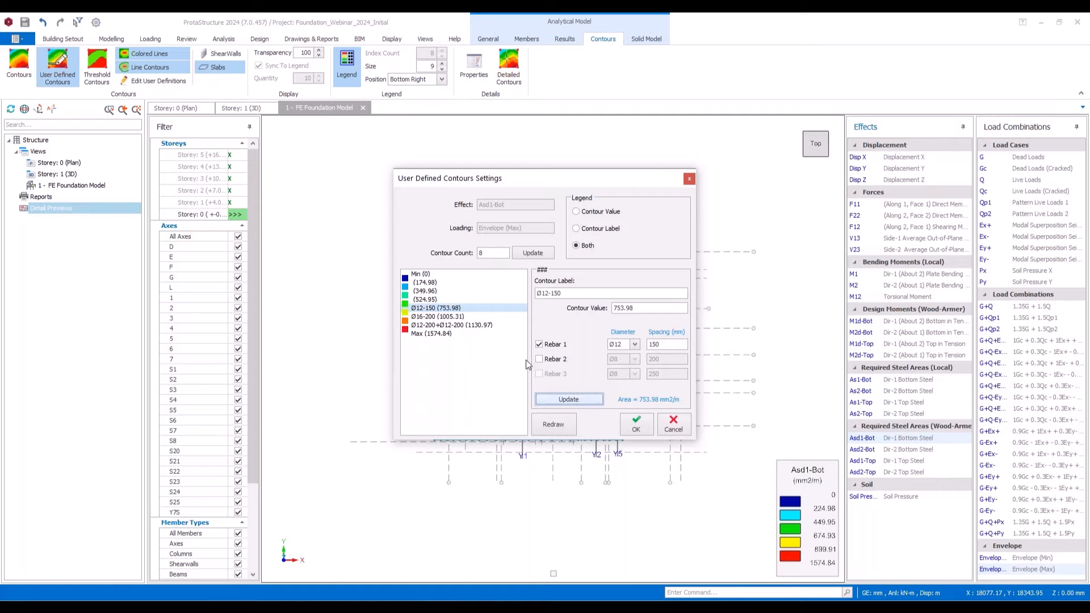
# Step: Define the 524.95 contour as a single Ø12 rebar at 200 mm spacing
pyautogui.click(436, 299)
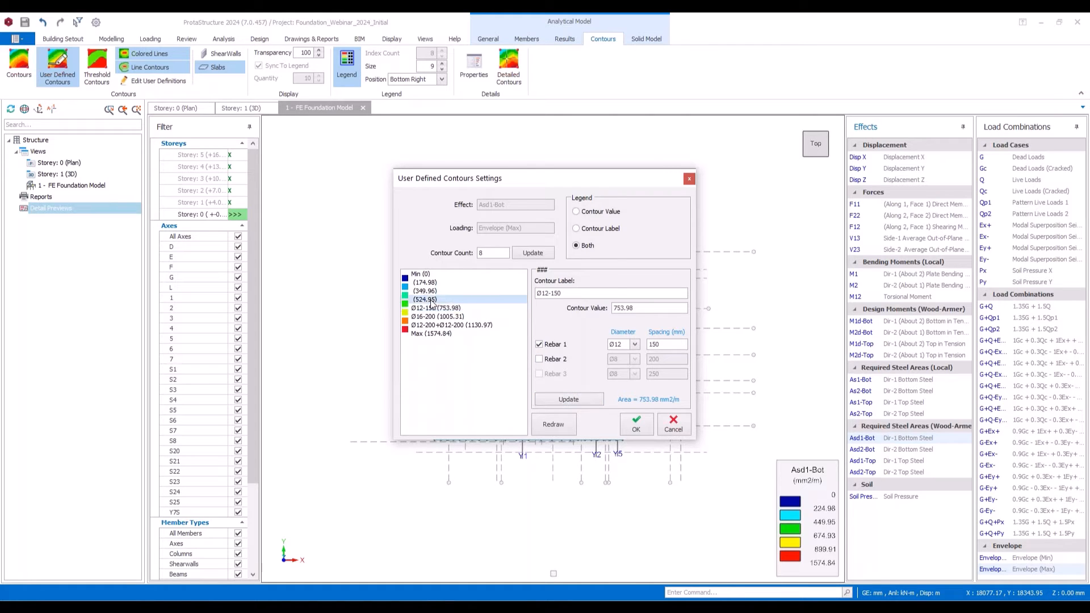
pyautogui.click(540, 344)
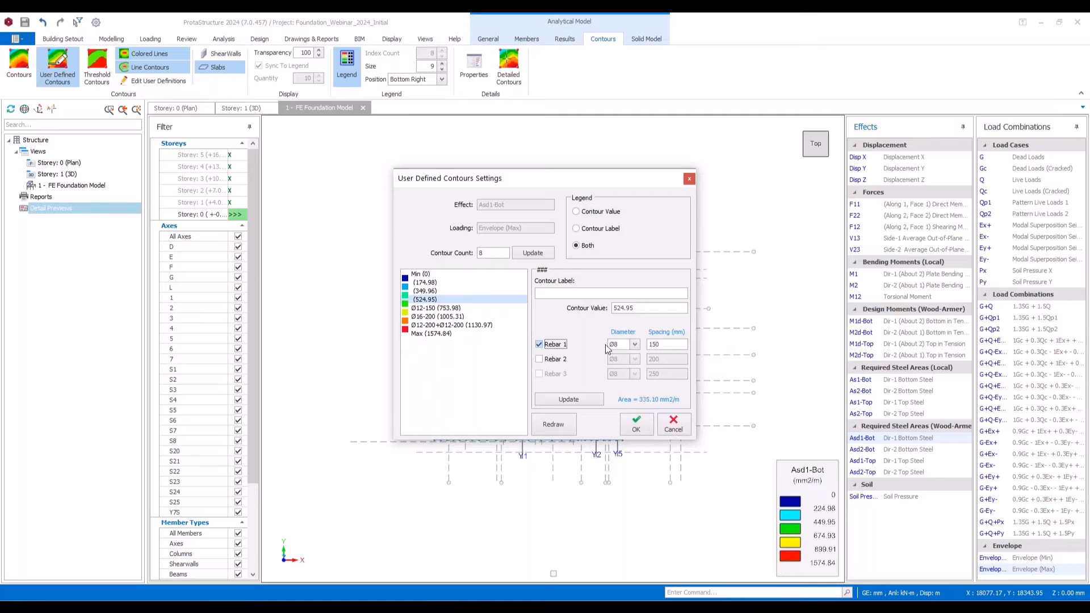
pyautogui.click(638, 345)
pyautogui.click(620, 372)
pyautogui.doubleClick(664, 345)
pyautogui.write('200')
pyautogui.click(571, 399)
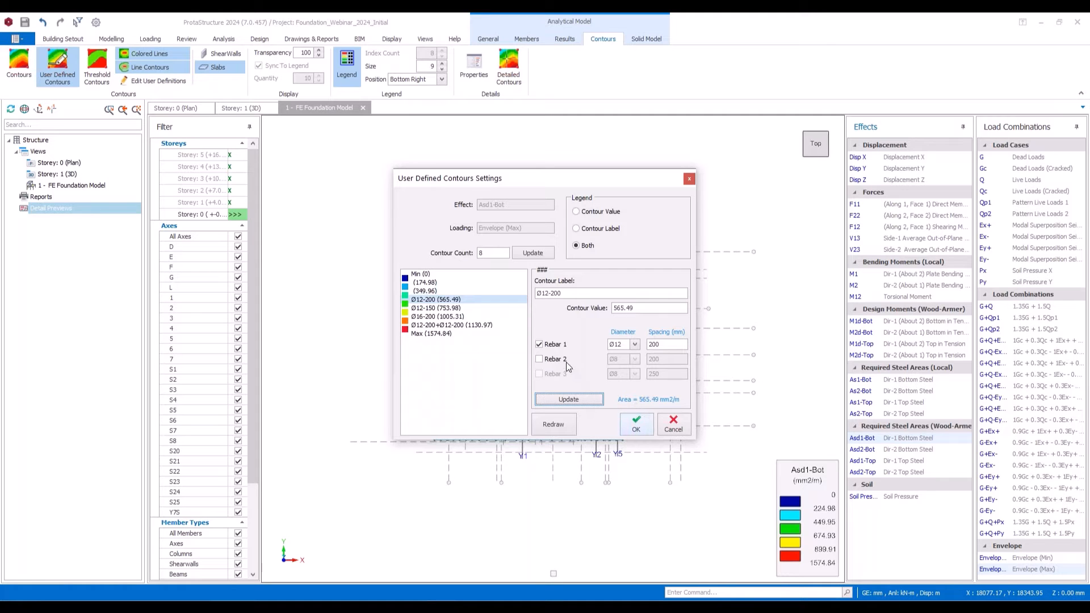
# Step: Define the 349.96 contour as a single Ø12 rebar at 250 mm spacing and apply the user-defined contour settings
pyautogui.click(431, 291)
pyautogui.click(635, 344)
pyautogui.click(616, 371)
pyautogui.press('Tab')
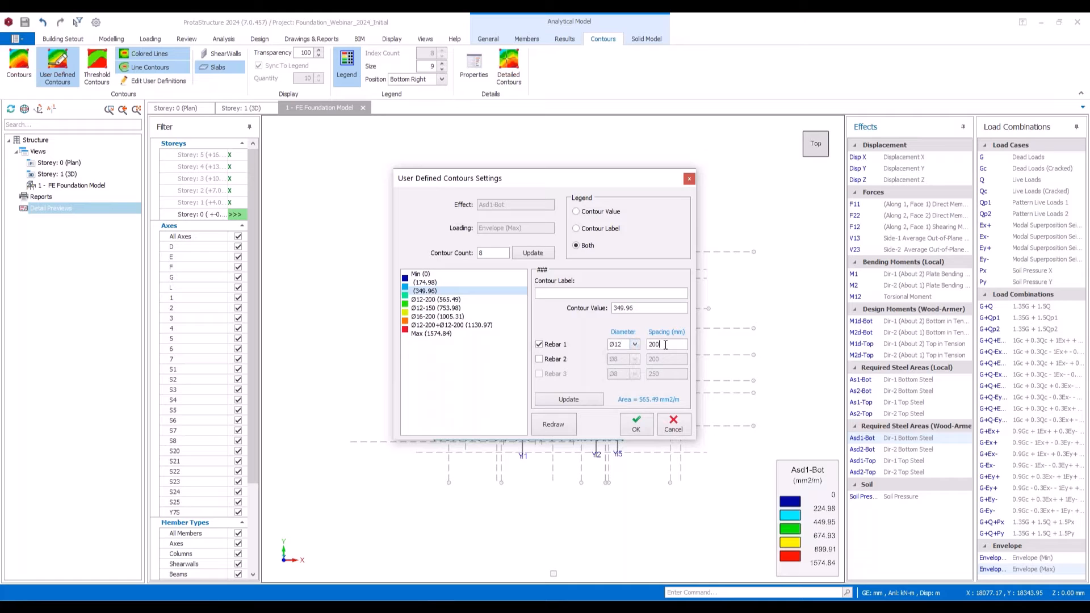
pyautogui.write('250')
pyautogui.click(581, 398)
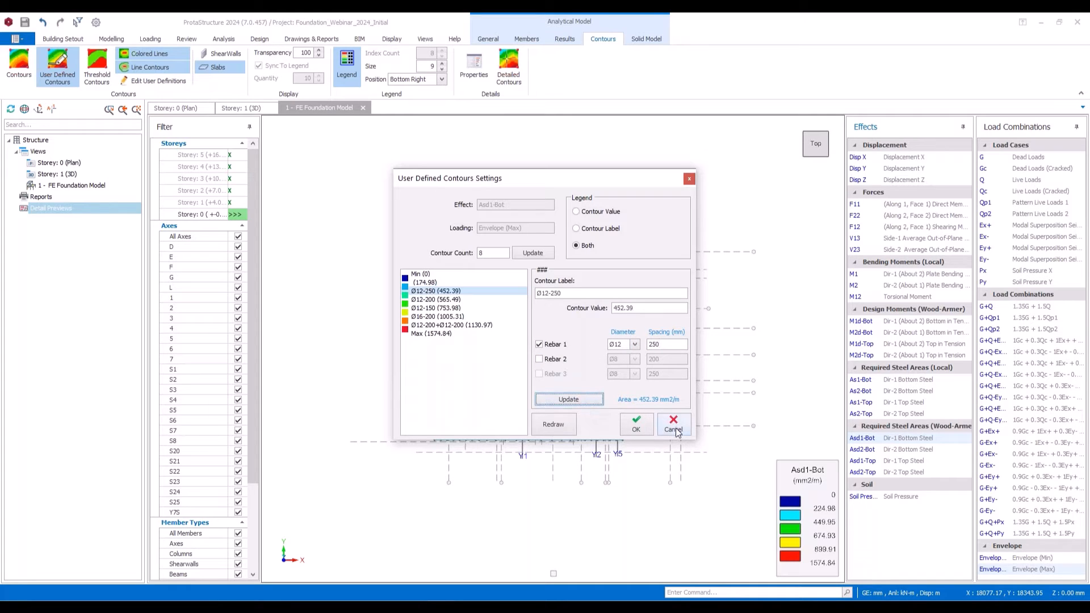
pyautogui.click(637, 430)
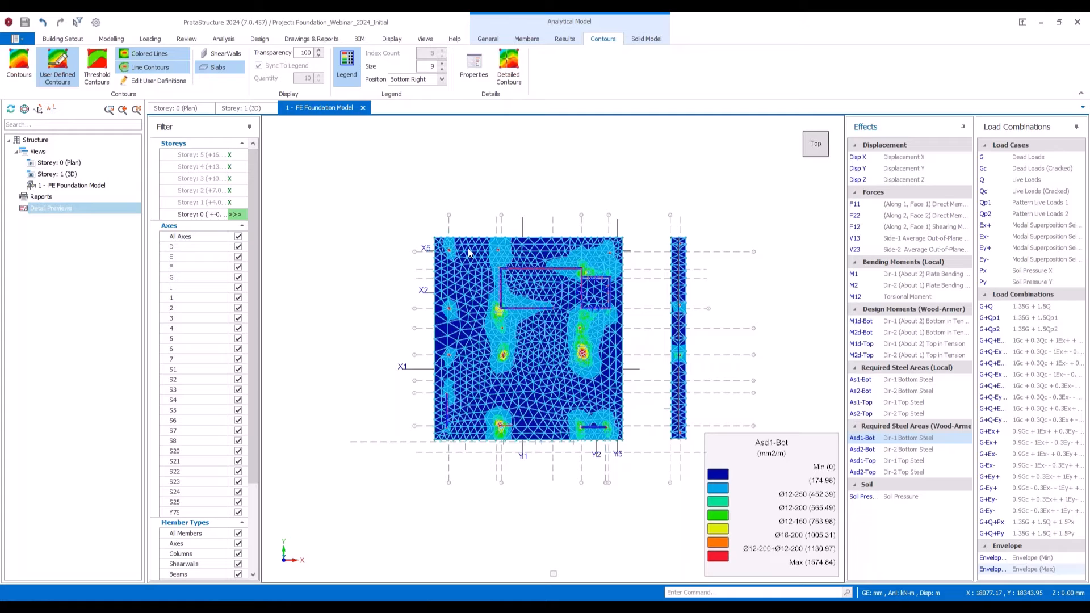
# Step: Examine the rebar-based Asd1-Bot contours and nodal steel areas across the raft
pyautogui.scroll(6, 456, 249)
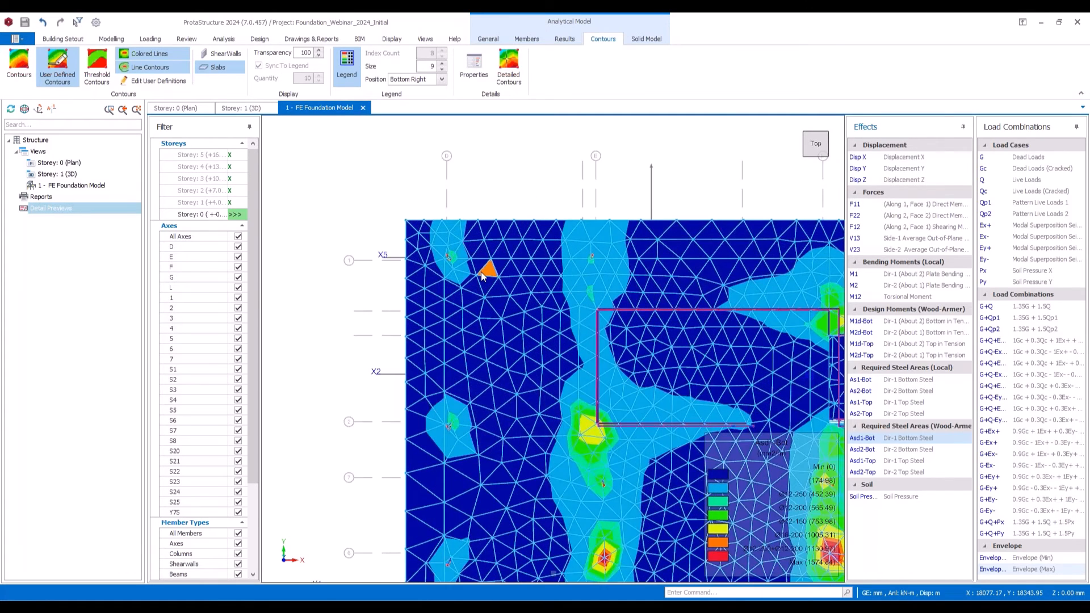
pyautogui.moveTo(370, 230)
pyautogui.mouseDown(button='middle')
pyautogui.moveTo(315, 214)
pyautogui.moveTo(369, 165)
pyautogui.moveTo(370, 232)
pyautogui.mouseUp(button='middle')
pyautogui.moveTo(318, 213)
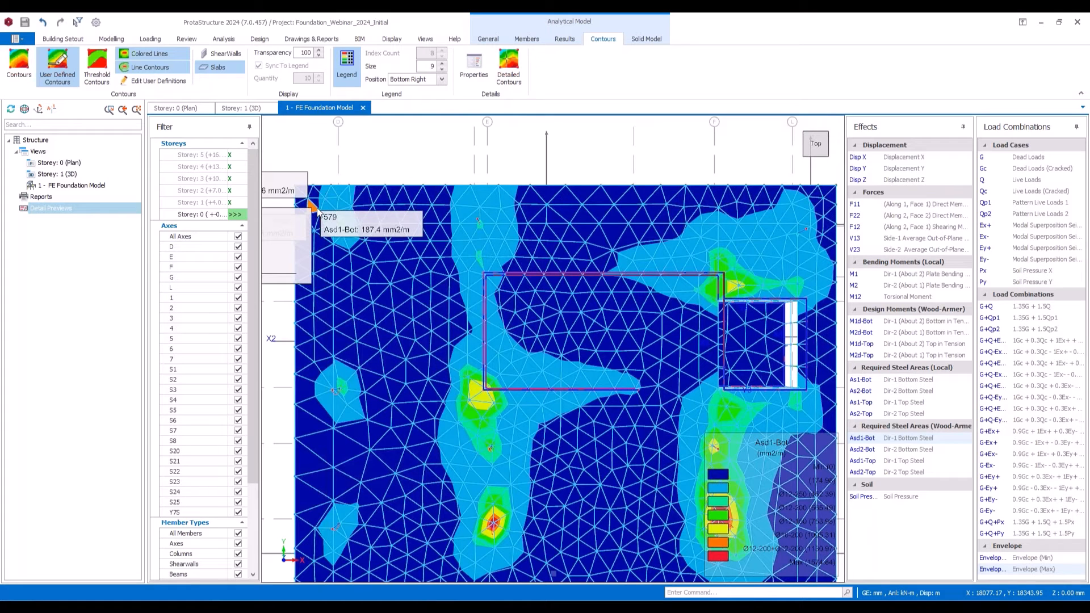
pyautogui.scroll(-3, 443, 292)
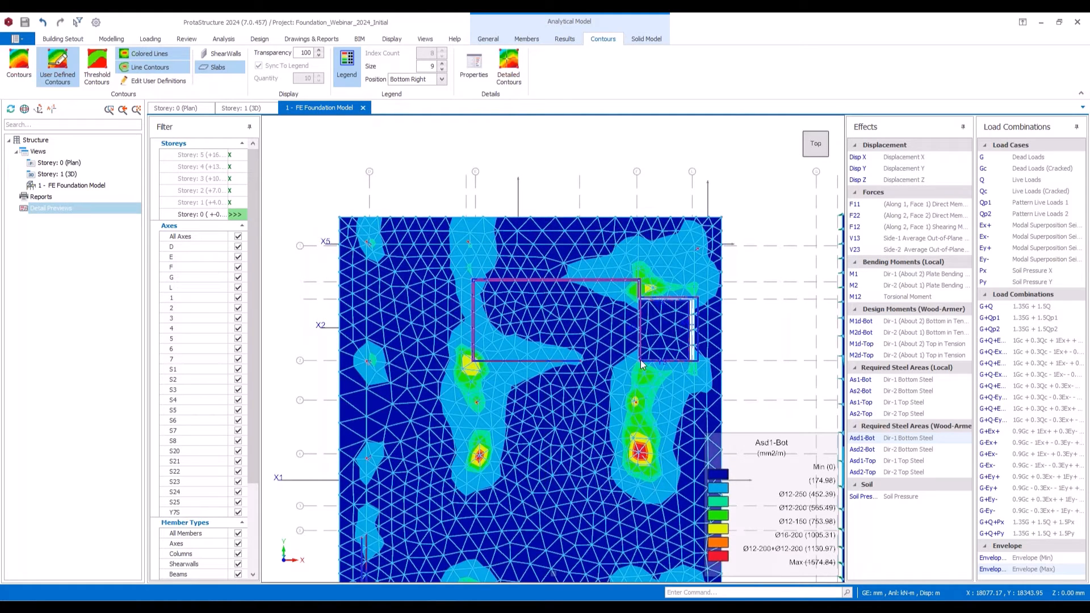
pyautogui.moveTo(694, 446); pyautogui.dragTo(706, 373, button='middle')
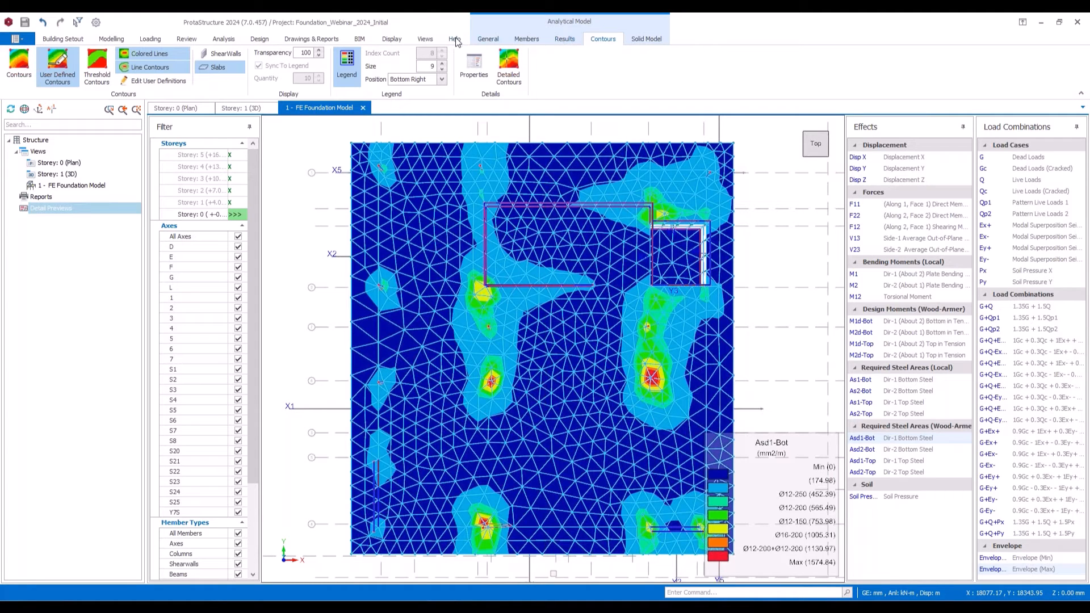
# Step: Close the FE foundation model view and return to the Storey 0 plan
pyautogui.click(392, 38)
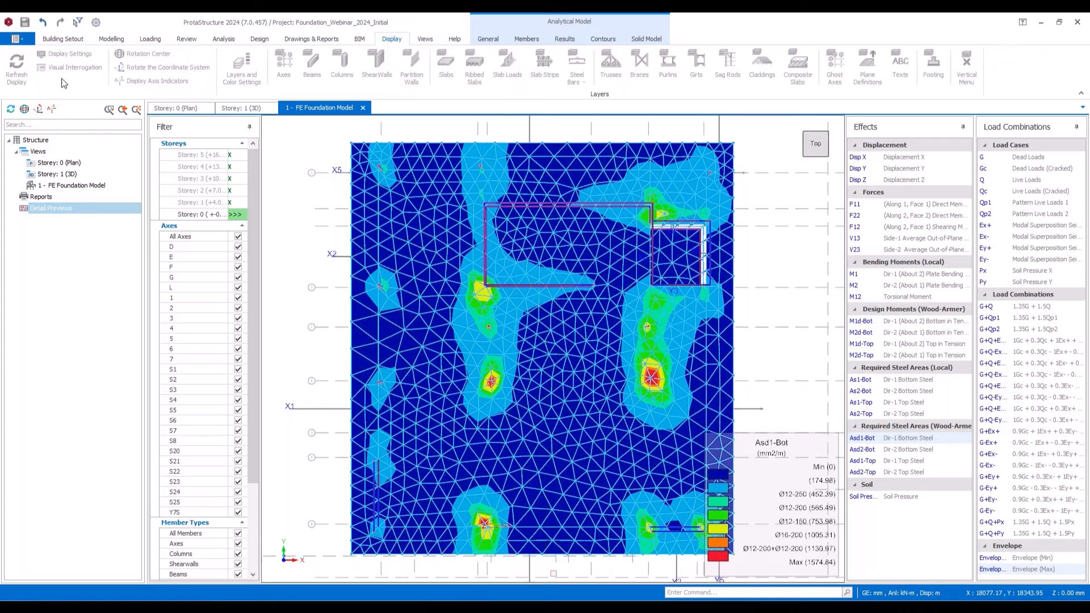
pyautogui.click(362, 108)
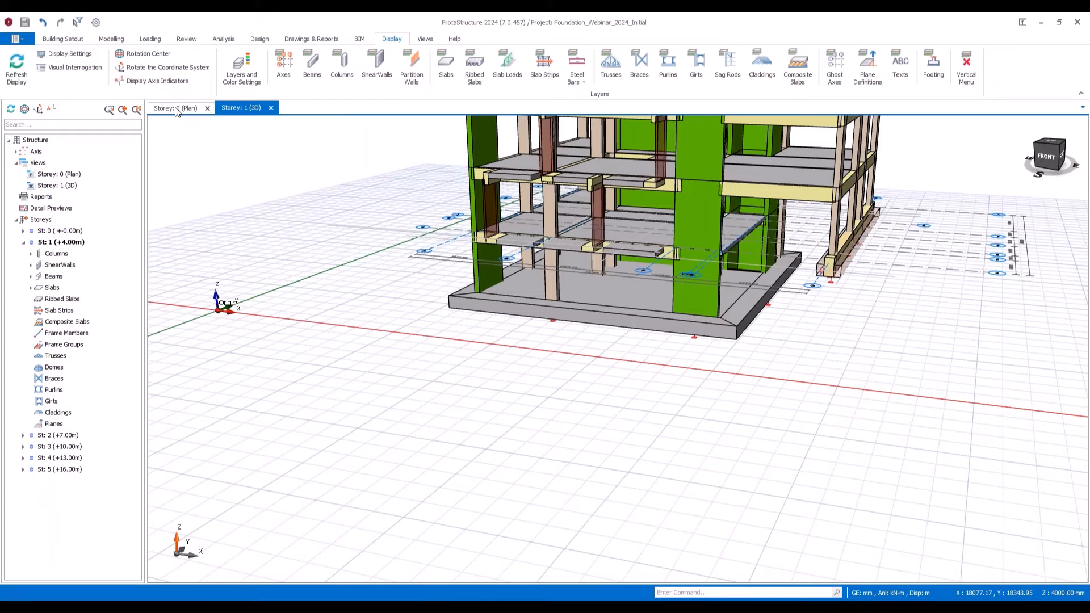
pyautogui.click(177, 109)
pyautogui.scroll(3, 537, 291)
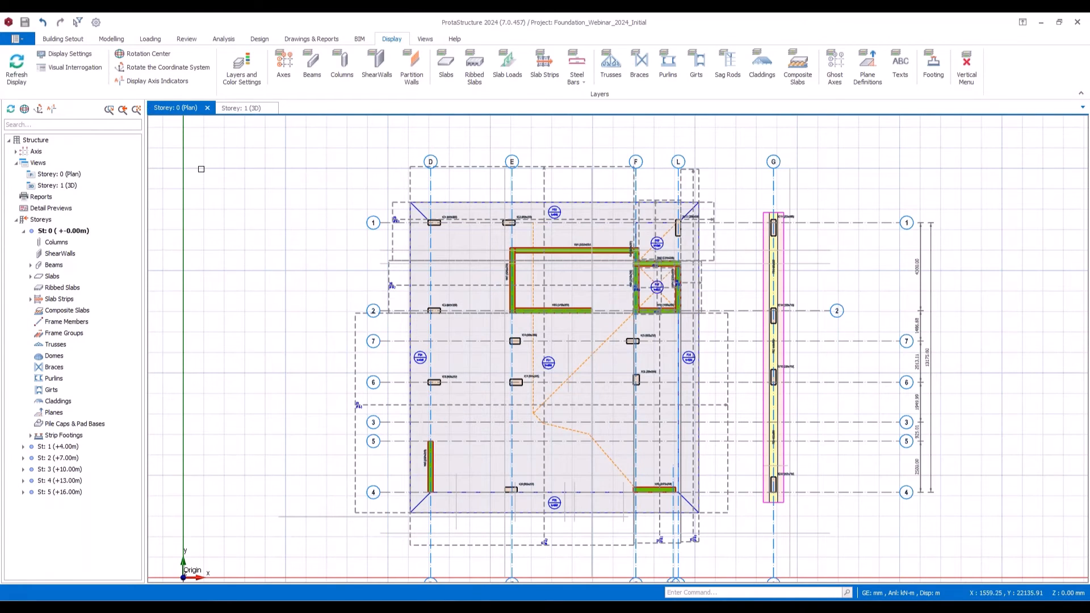
pyautogui.scroll(2, 589, 329)
pyautogui.moveTo(592, 326); pyautogui.dragTo(585, 350, button='middle')
# Step: Overlay the custom Asd1-Bot Envelope (Max) foundation contours on the plan as contour lines
pyautogui.click(67, 66)
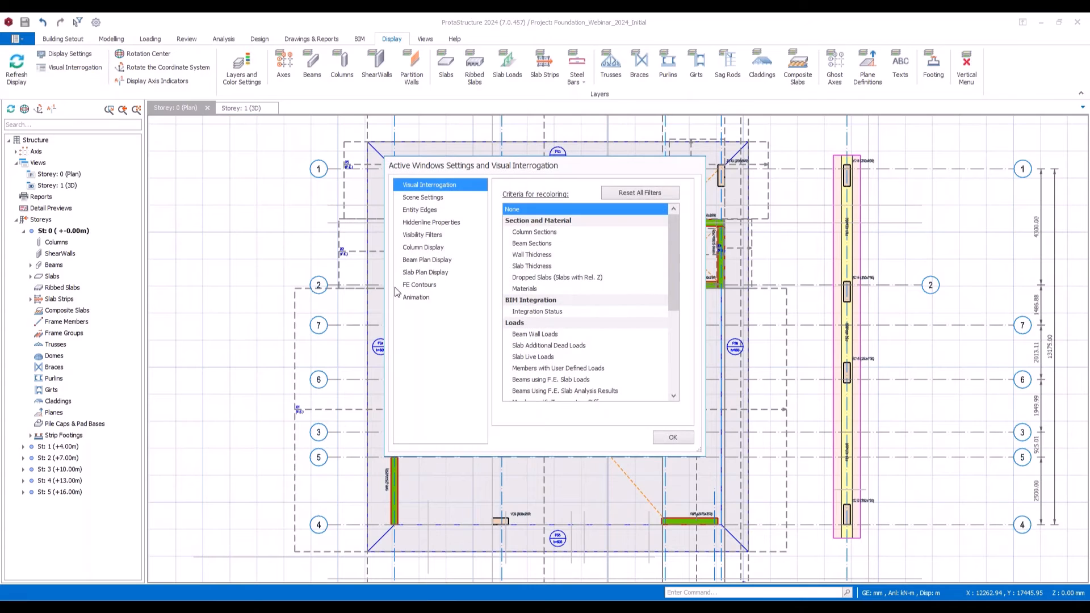
pyautogui.click(407, 287)
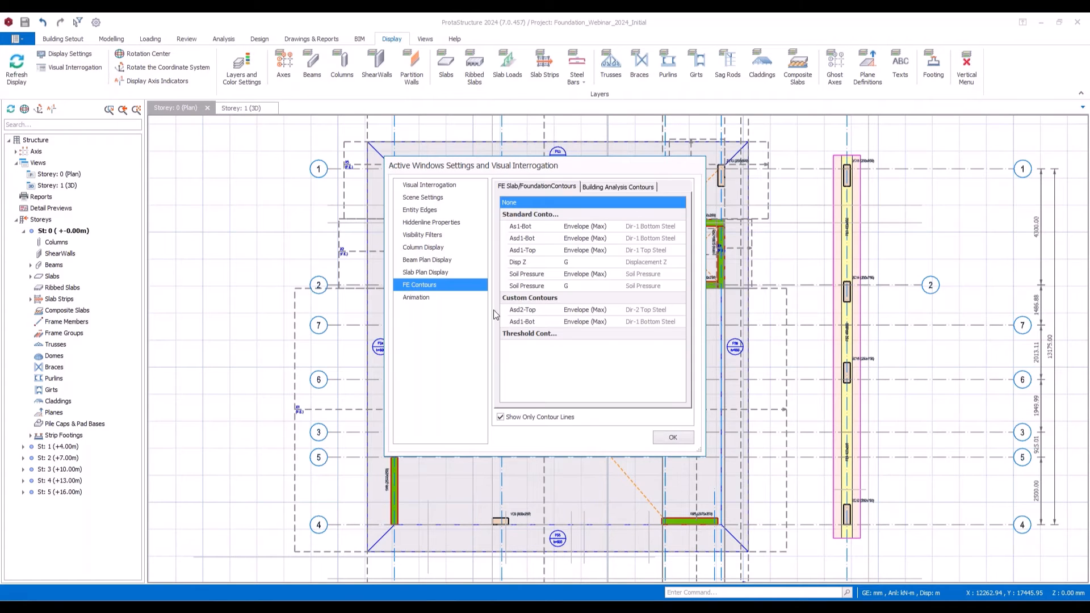
pyautogui.click(532, 322)
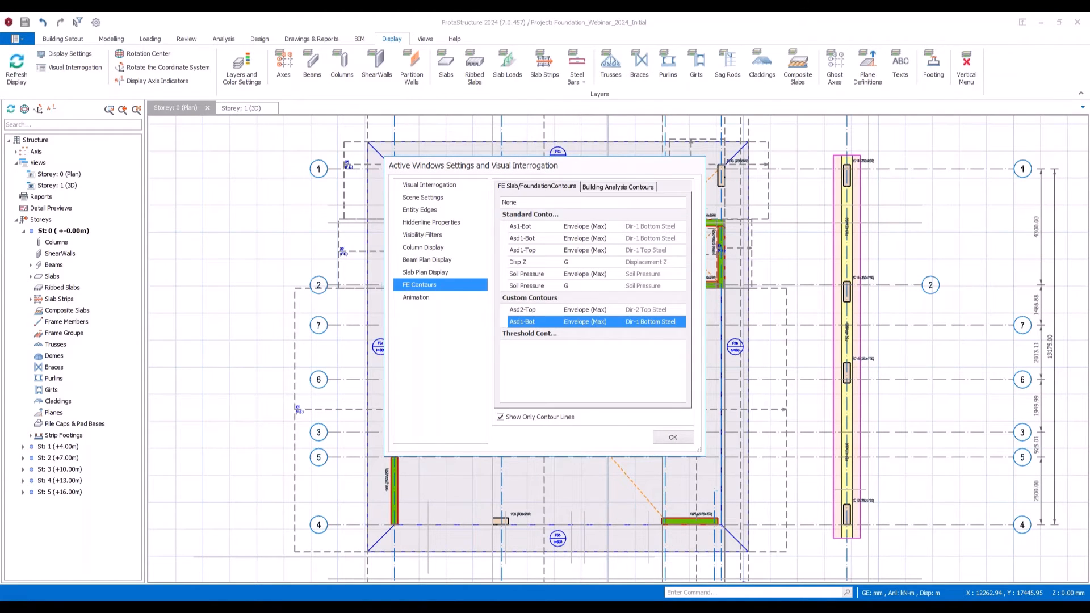
pyautogui.click(682, 441)
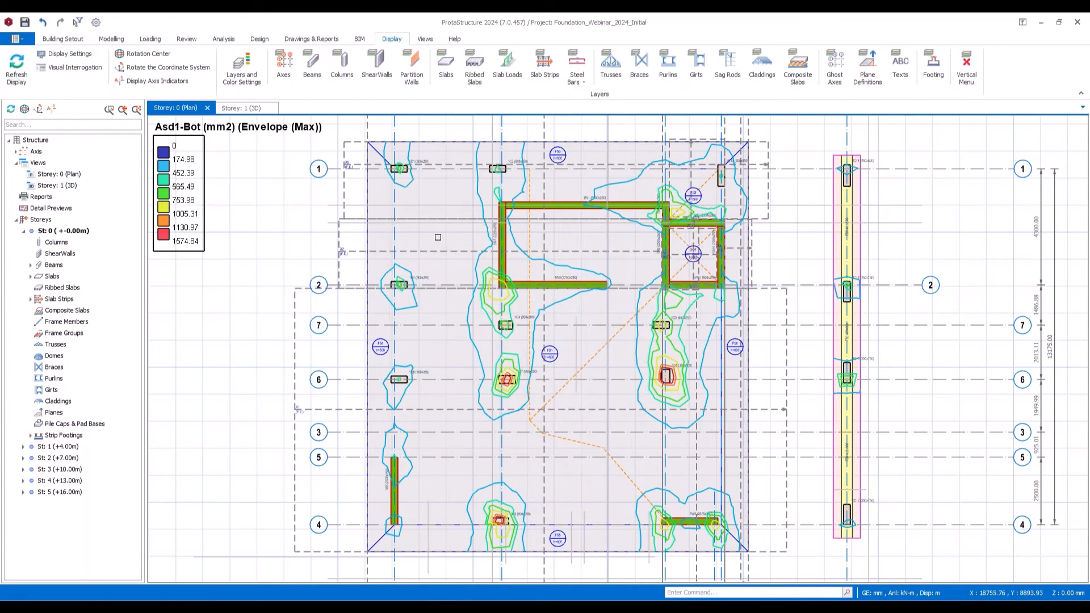
# Step: Show the slab strips' steel bars on the plan and compare them with the Asd1-Bot contour lines
pyautogui.scroll(5, 379, 140)
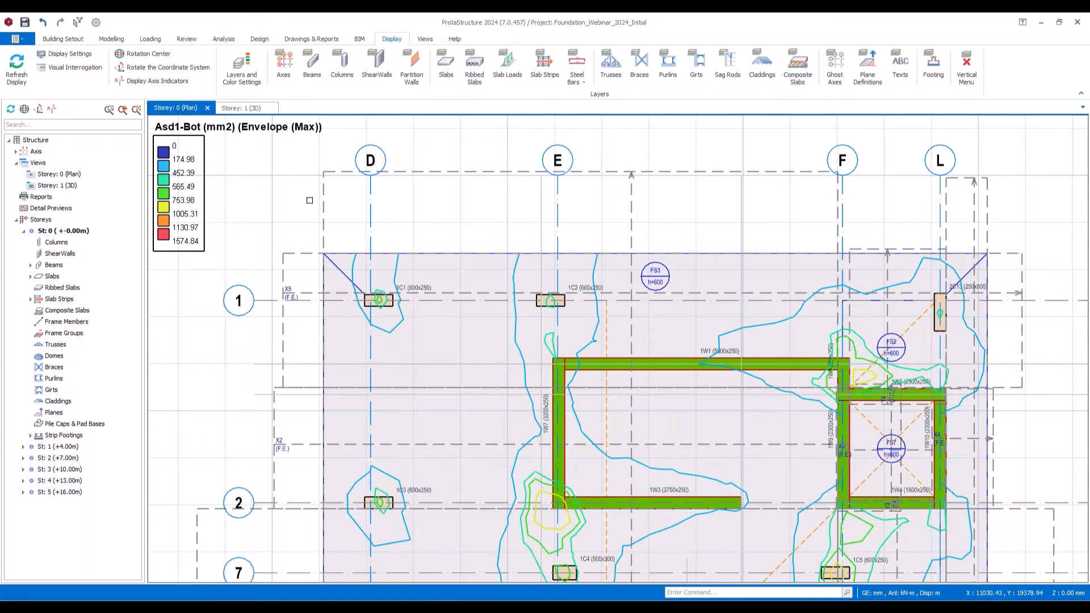
pyautogui.rightClick(282, 194)
pyautogui.click(315, 260)
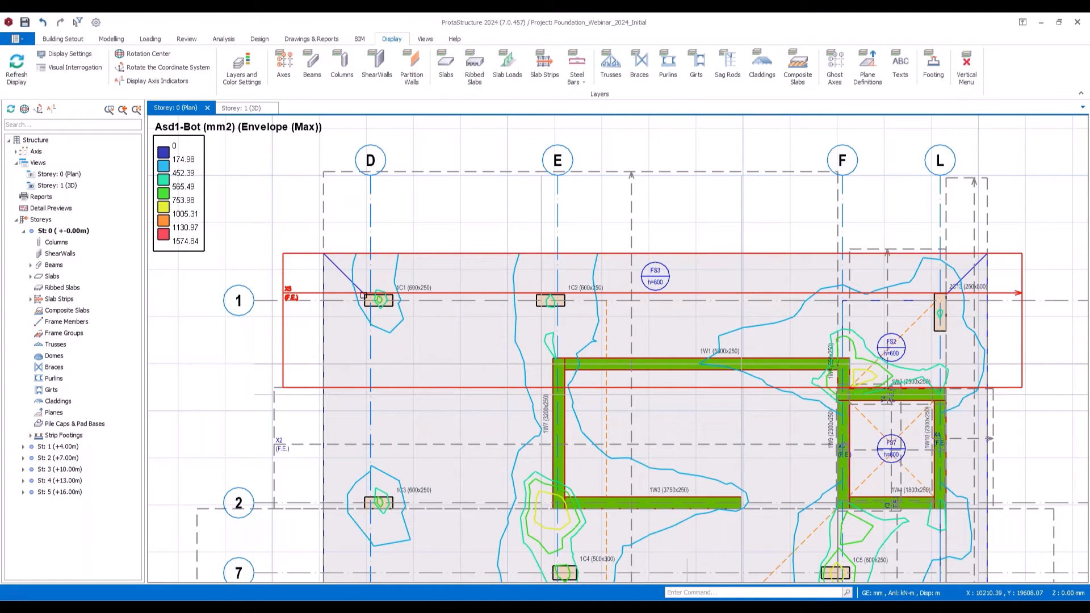
pyautogui.scroll(3, 391, 303)
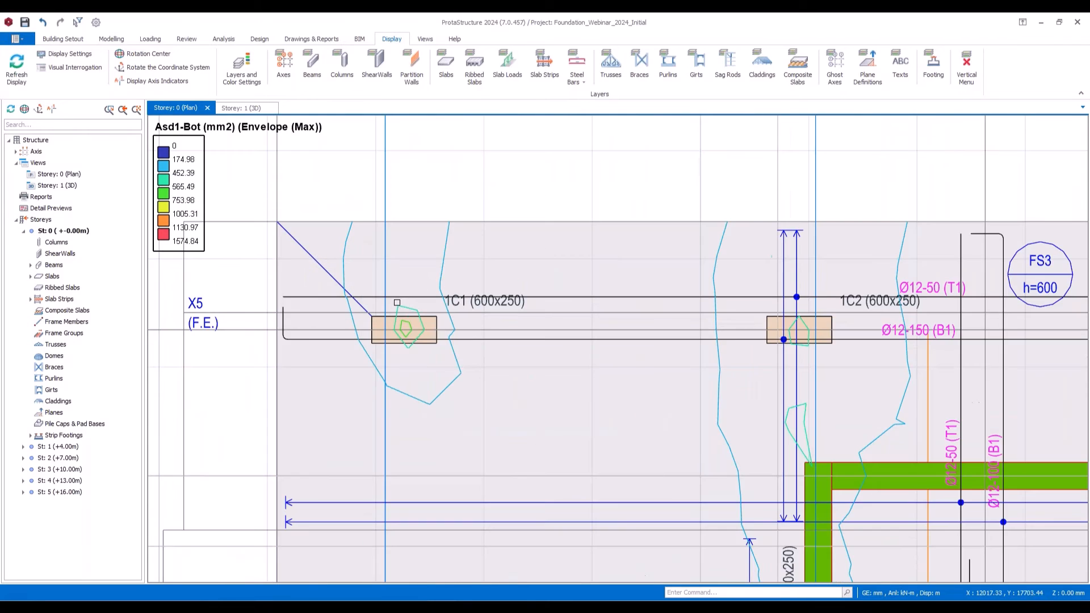
pyautogui.scroll(-1, 418, 310)
pyautogui.moveTo(807, 377); pyautogui.dragTo(537, 350, button='middle')
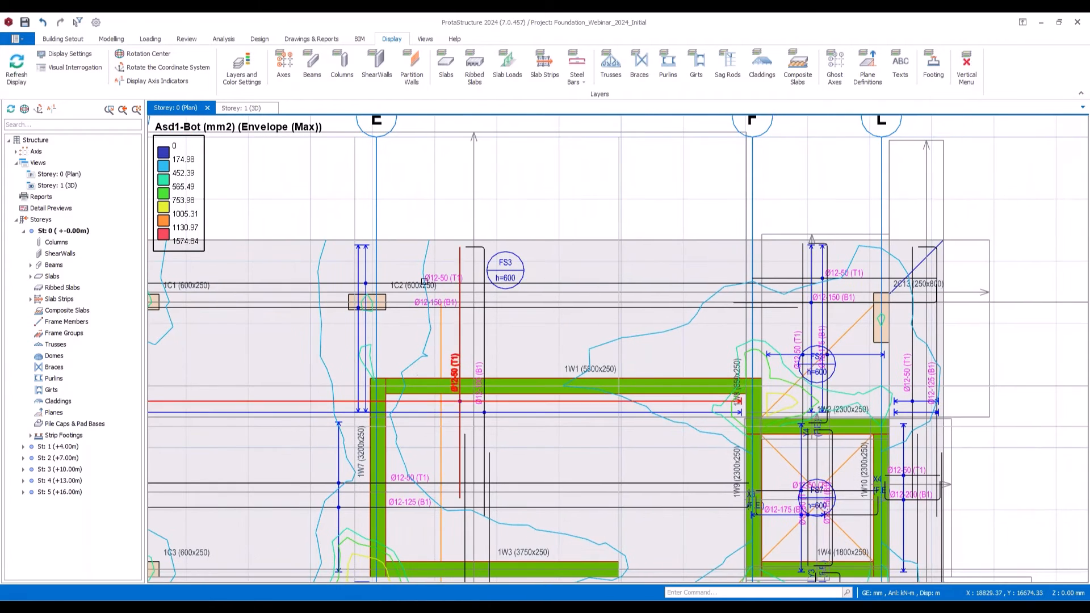
# Step: Open the drop / slab patch panel settings for columns 1C1, 1C2 and 2C13 along axis 1
pyautogui.scroll(-4, 537, 350)
pyautogui.scroll(6, 662, 324)
pyautogui.scroll(-6, 662, 323)
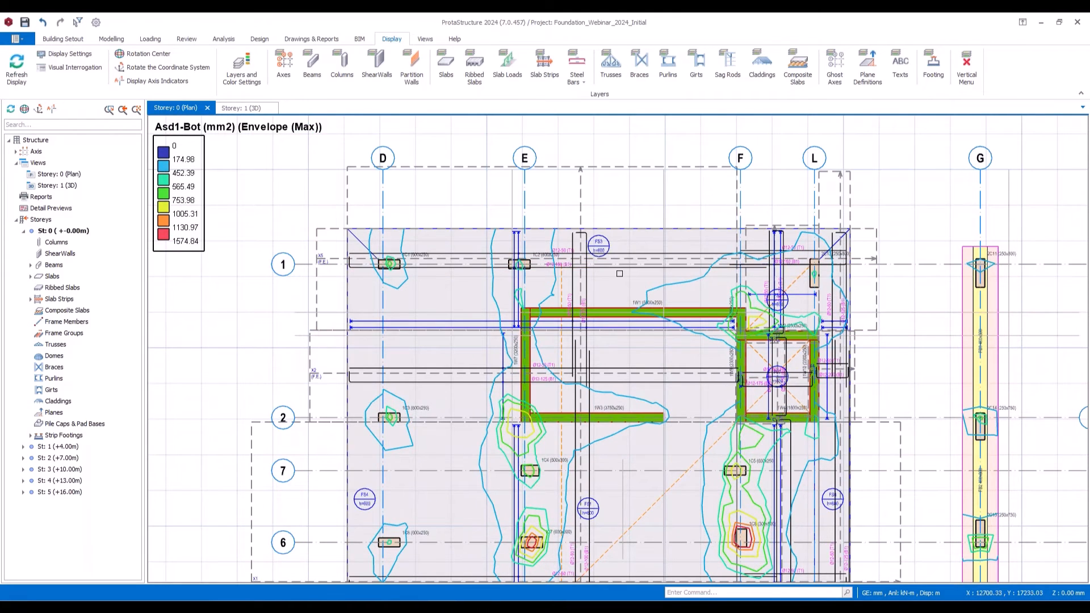
pyautogui.scroll(4, 348, 267)
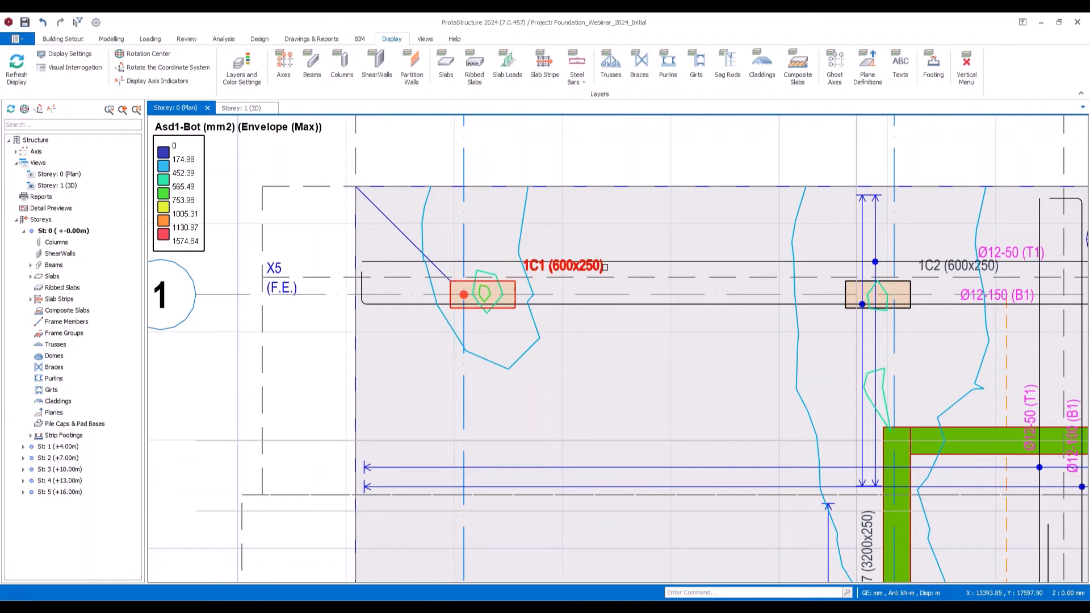
pyautogui.click(602, 265)
pyautogui.keyDown('ctrl'); pyautogui.click(939, 266); pyautogui.keyUp('ctrl')
pyautogui.moveTo(939, 266); pyautogui.dragTo(200, 231, button='middle')
pyautogui.moveTo(983, 246); pyautogui.dragTo(741, 246, button='middle')
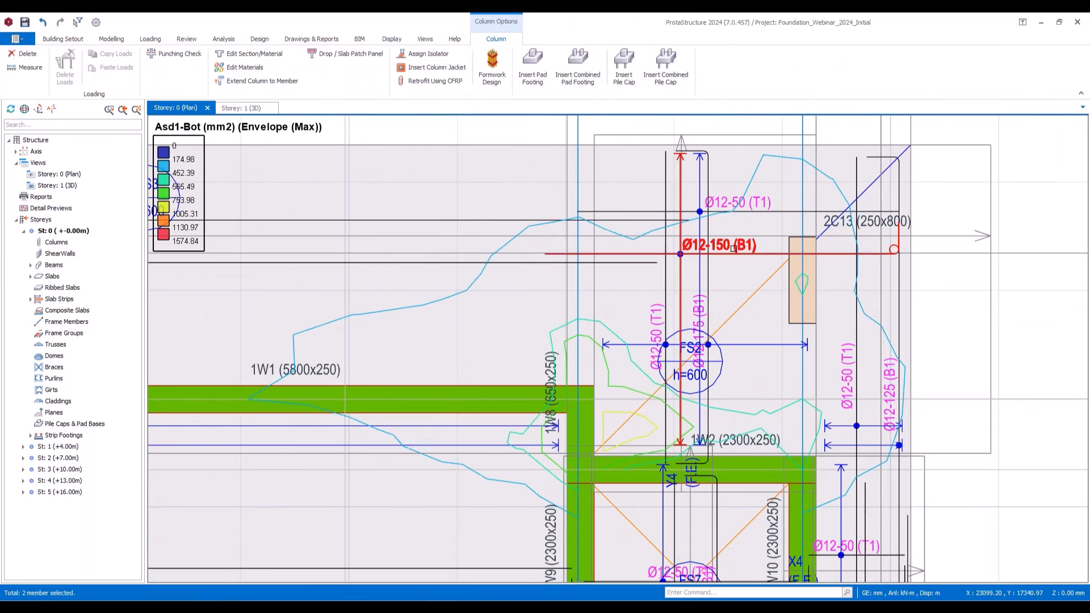
pyautogui.keyDown('ctrl'); pyautogui.click(837, 220); pyautogui.keyUp('ctrl')
pyautogui.rightClick(838, 222)
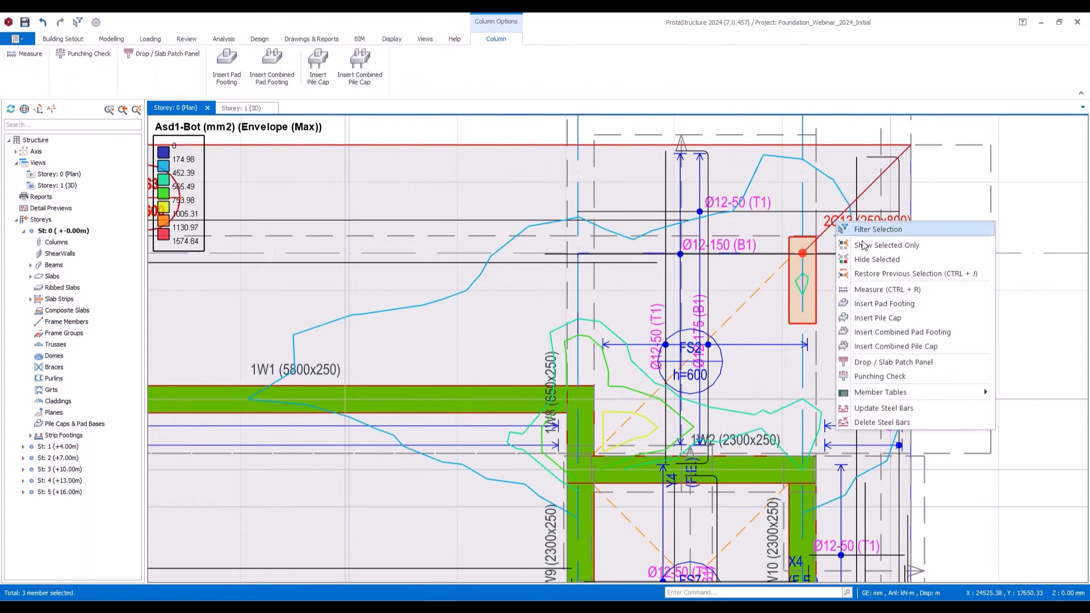
pyautogui.click(915, 368)
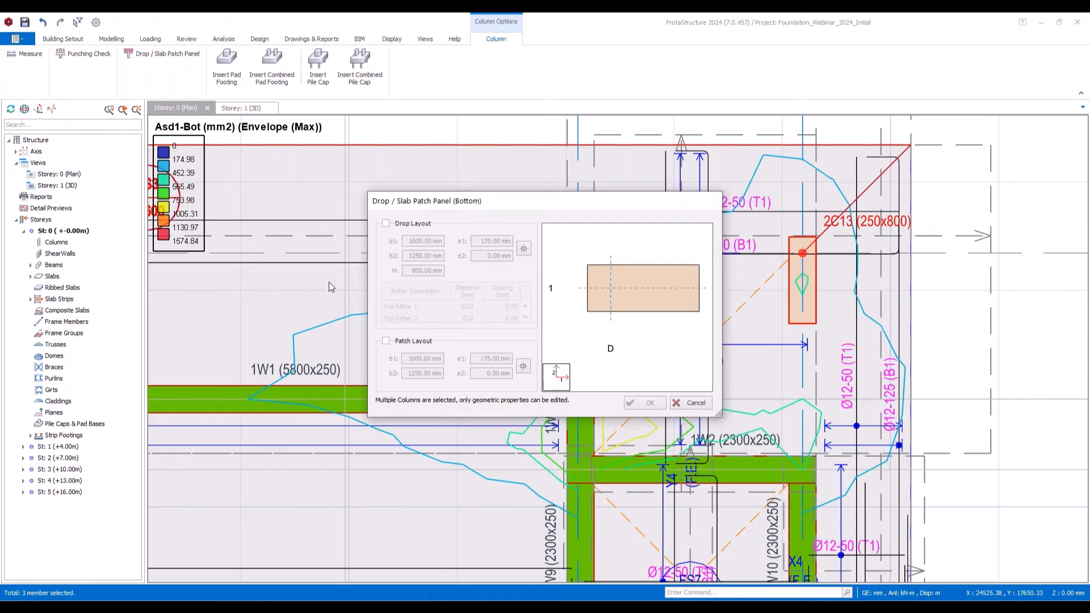
# Step: Add a 2000 x 2000 mm patch layout to the three selected columns
pyautogui.click(386, 341)
pyautogui.moveTo(408, 358); pyautogui.dragTo(572, 366)
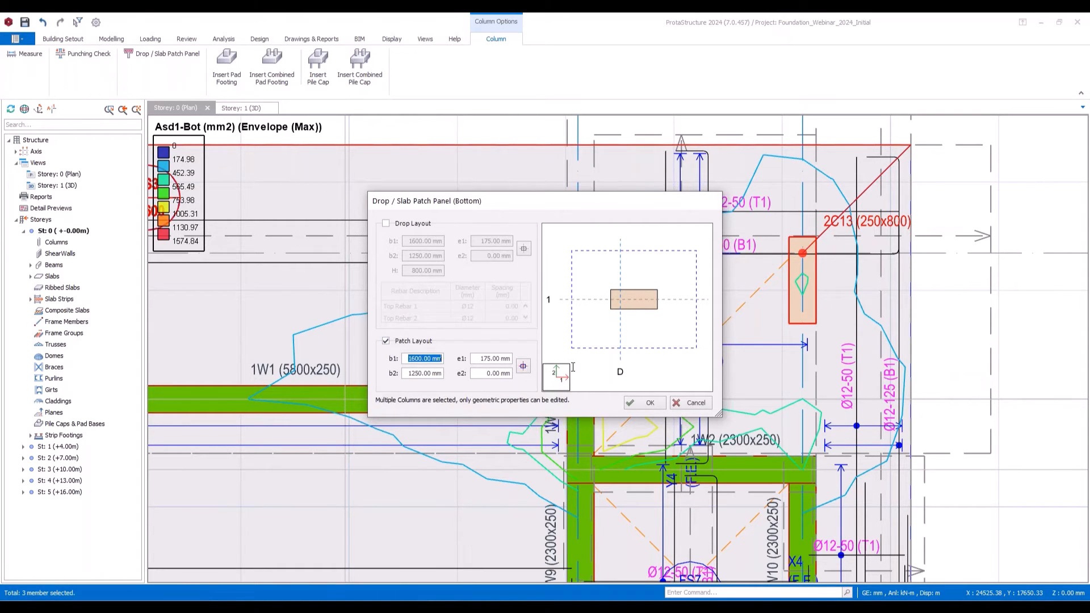
pyautogui.write('2000')
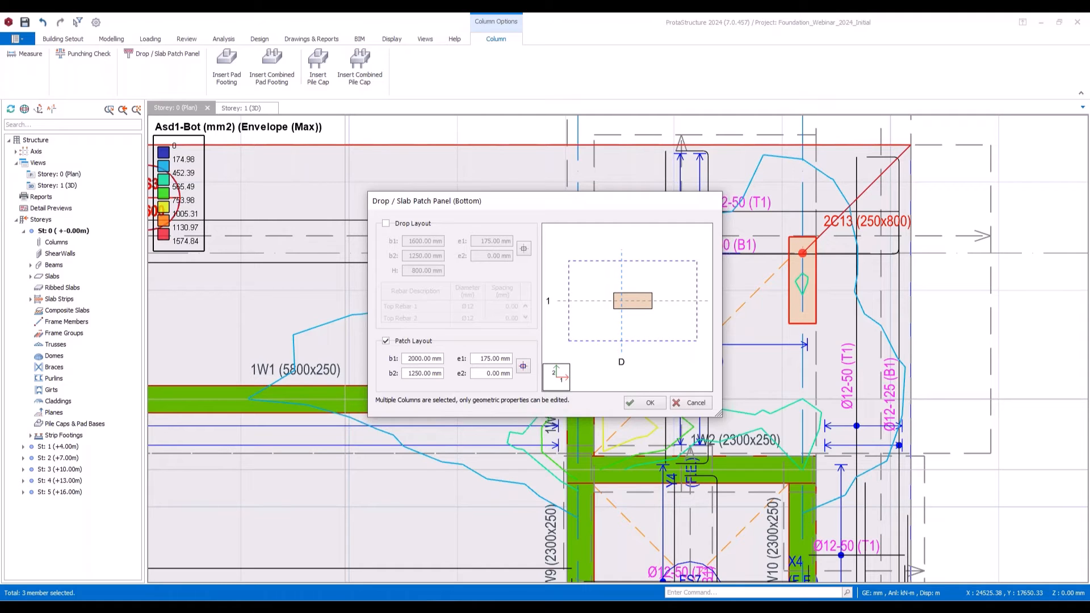
pyautogui.moveTo(406, 374); pyautogui.dragTo(638, 367)
pyautogui.write('2000')
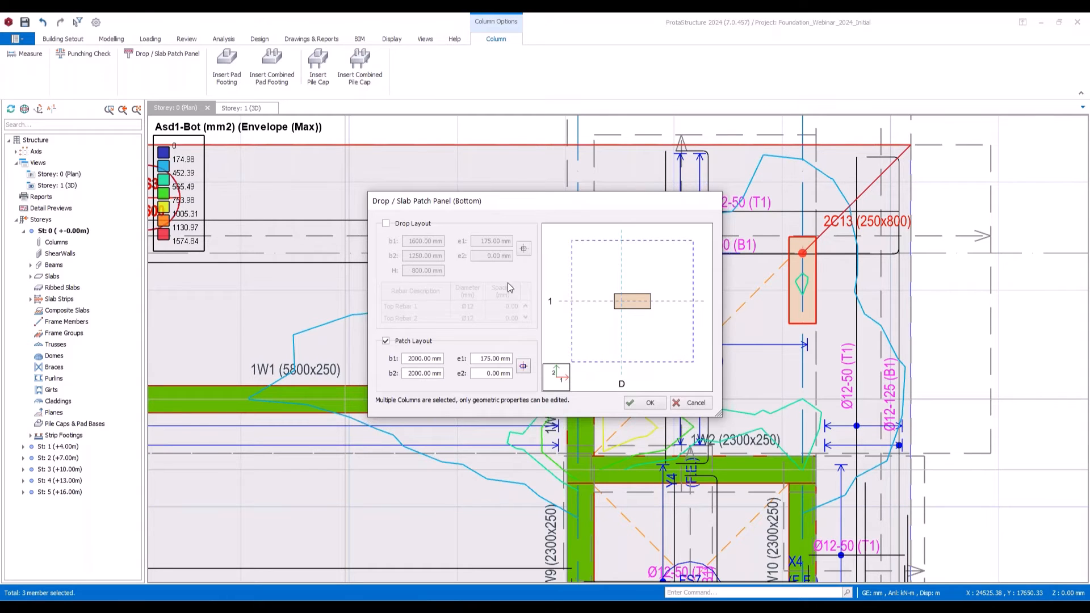
pyautogui.click(647, 403)
pyautogui.press('Escape')
# Step: Check the new column patches on the plan and open the slab strip design of strip X5
pyautogui.scroll(-5, 655, 429)
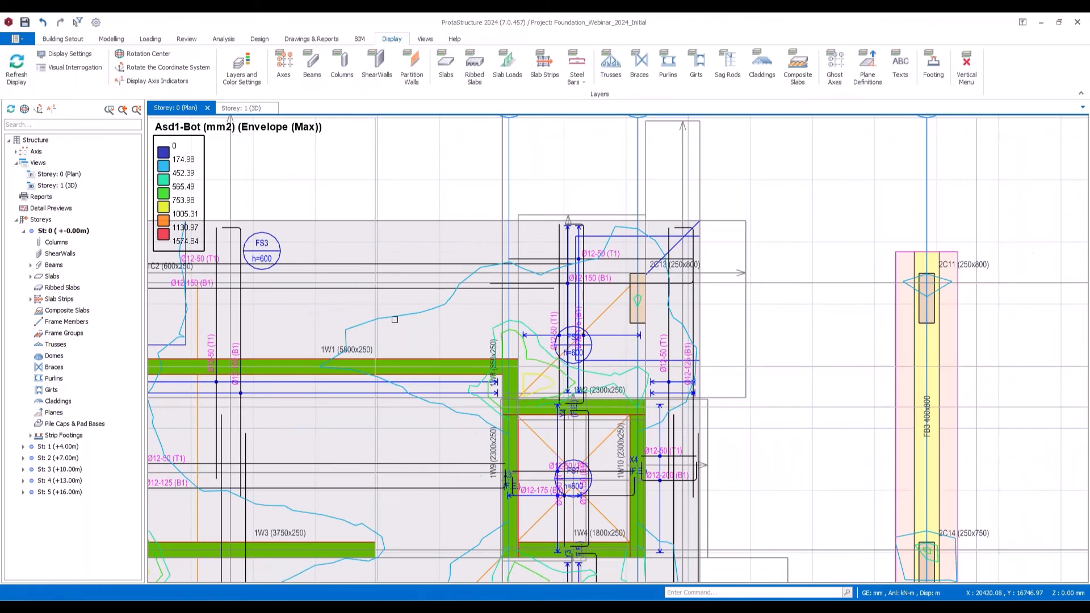
pyautogui.scroll(8, 422, 291)
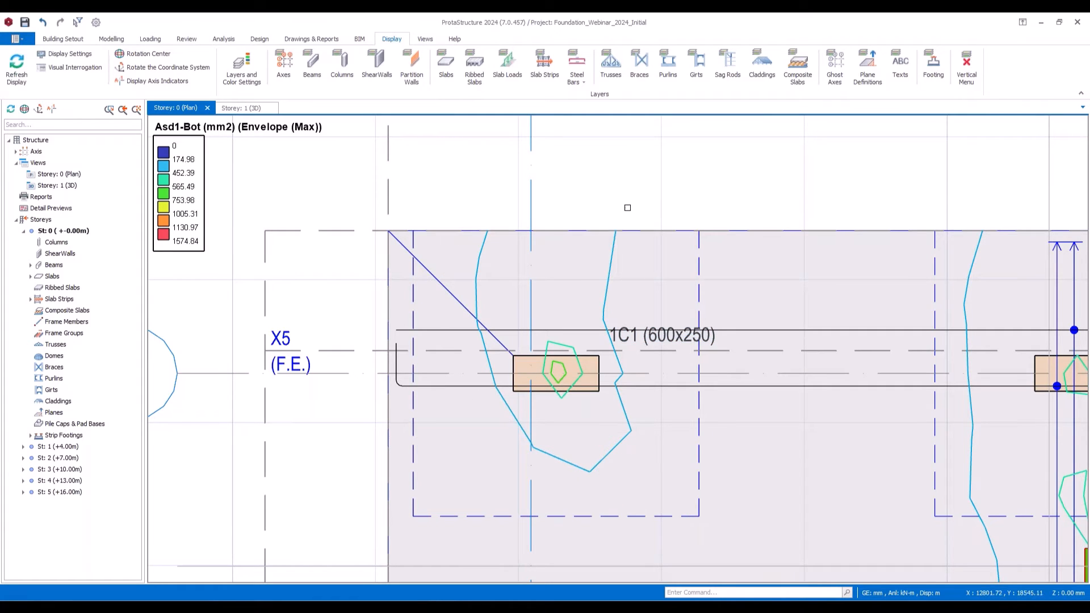
pyautogui.scroll(-2, 589, 356)
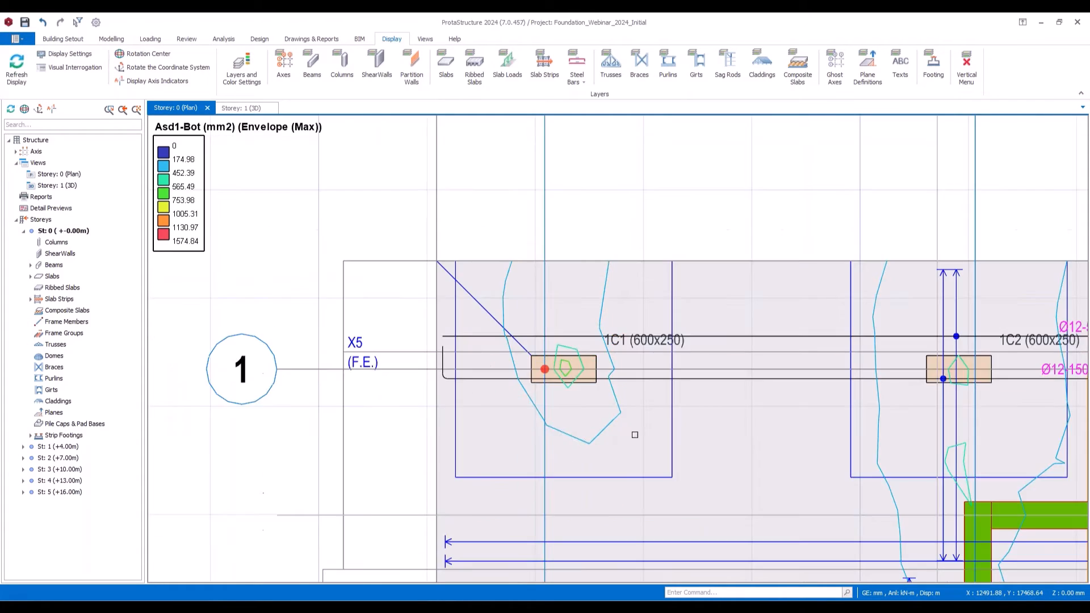
pyautogui.scroll(-1, 744, 371)
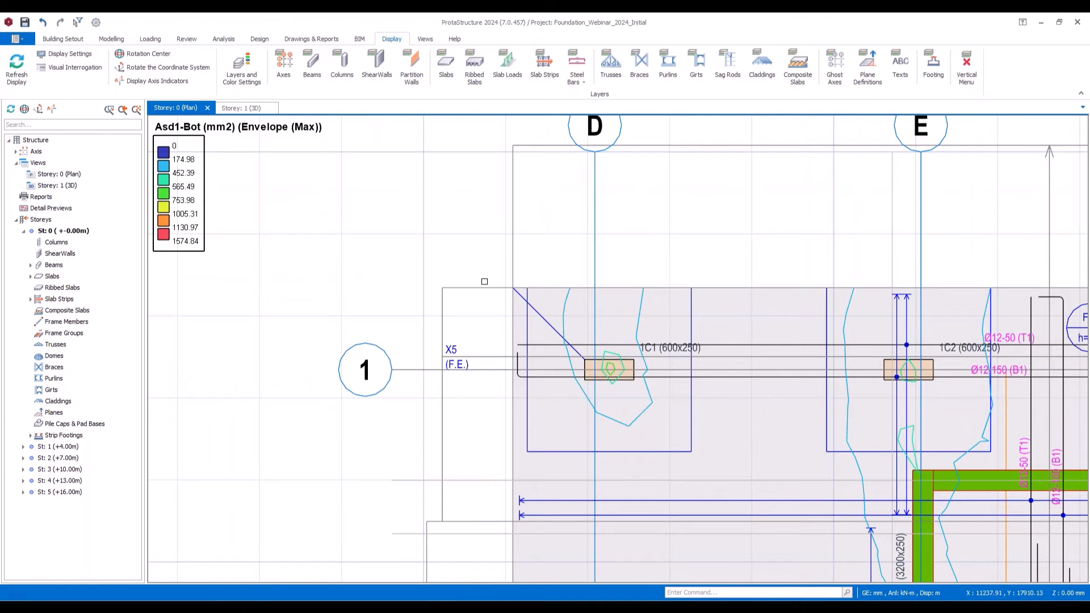
pyautogui.click(469, 311)
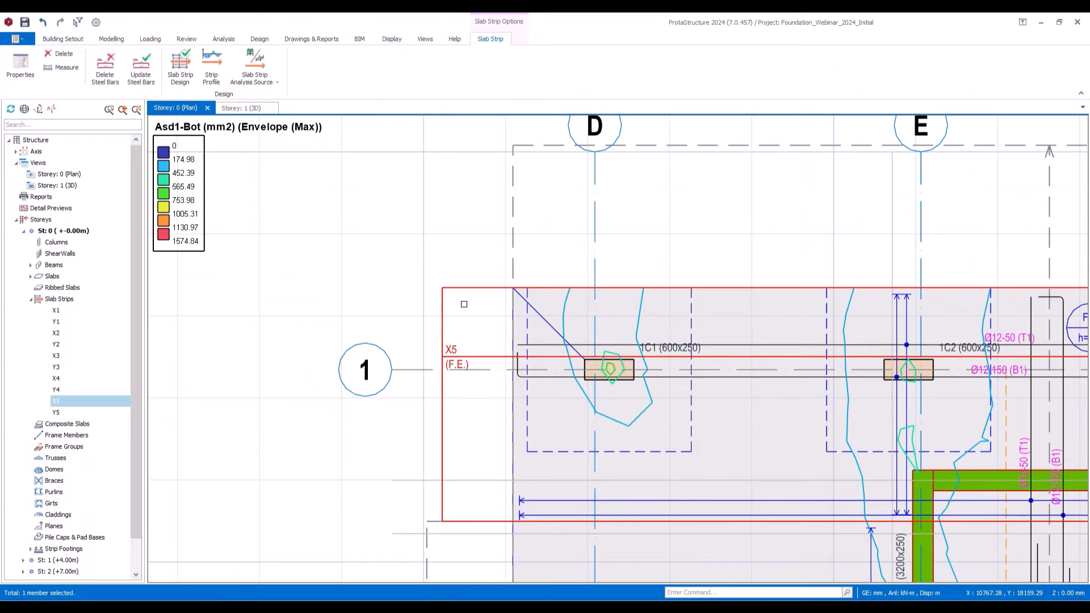
pyautogui.rightClick(466, 287)
pyautogui.press('Escape')
pyautogui.click(467, 288)
pyautogui.rightClick(455, 287)
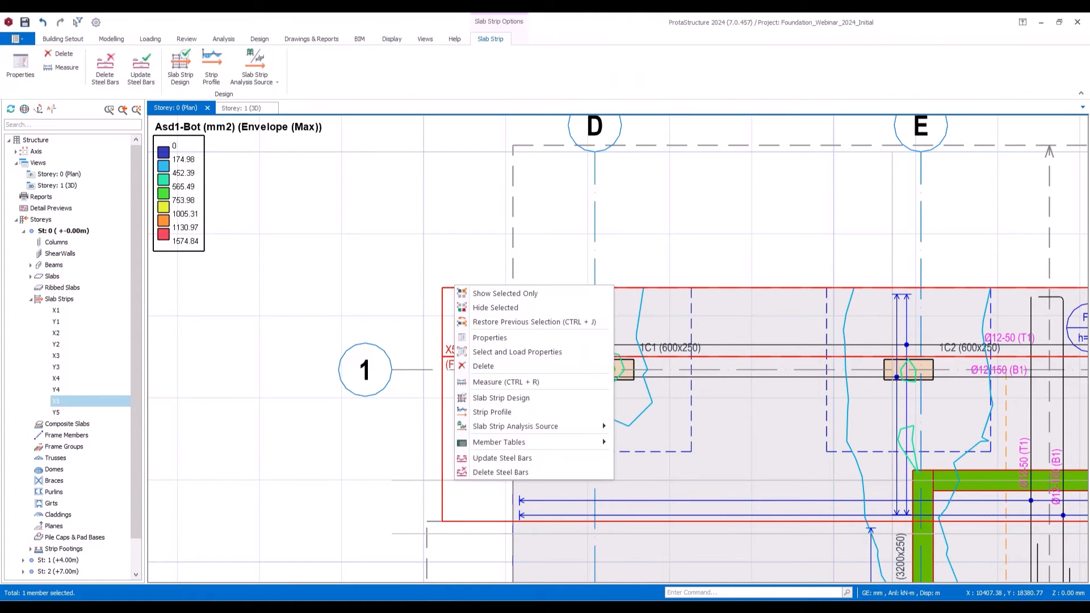
pyautogui.click(509, 399)
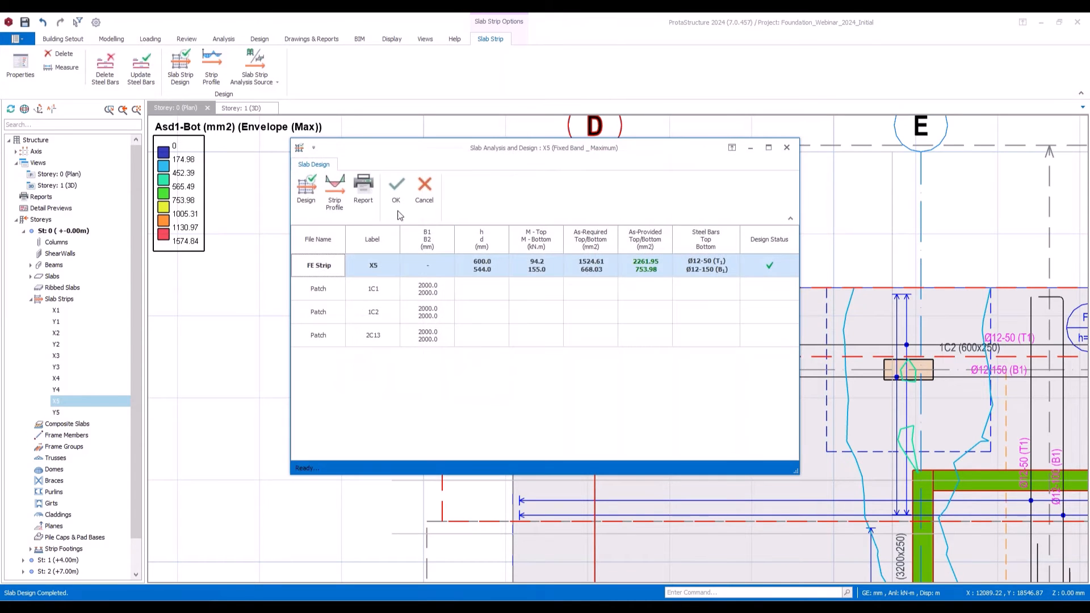
pyautogui.moveTo(492, 151); pyautogui.dragTo(490, 110)
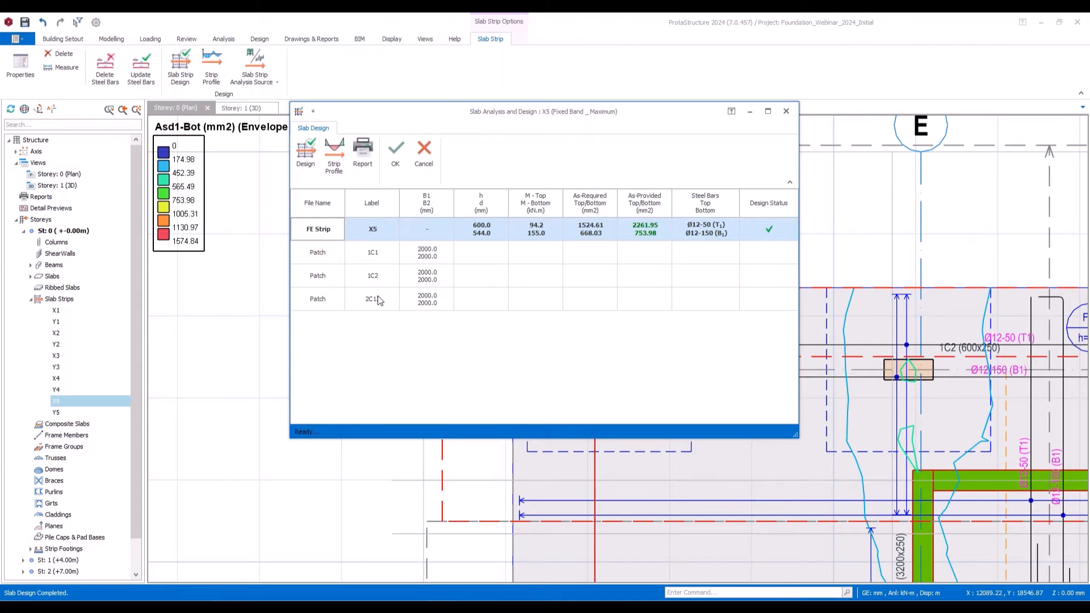
# Step: Set both the top and bottom steel bars of strip X5 to Ø12/200
pyautogui.click(717, 238)
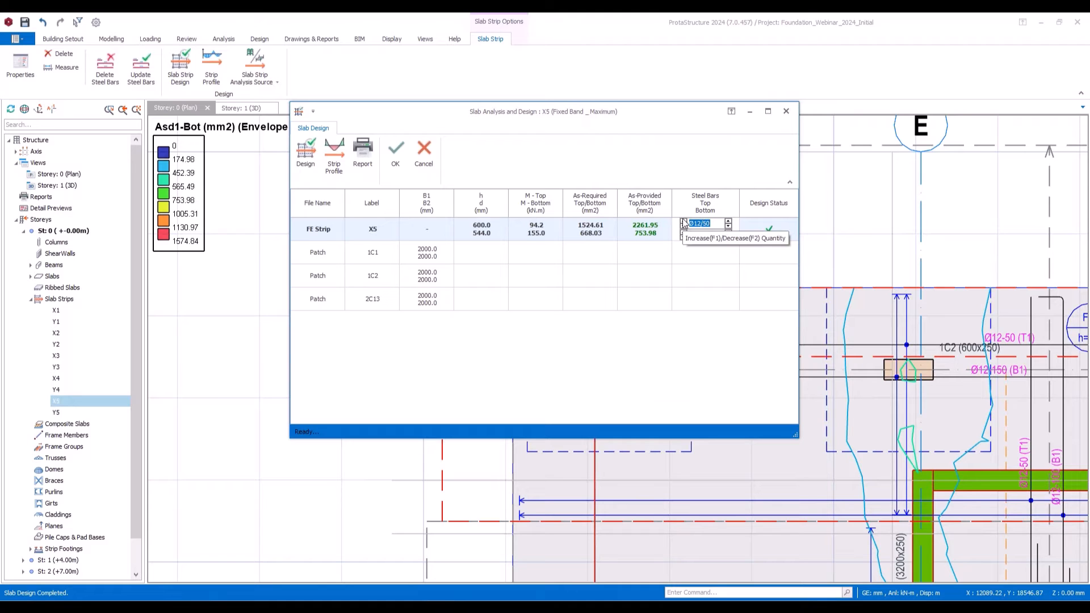
pyautogui.click(728, 222)
pyautogui.click(728, 222)
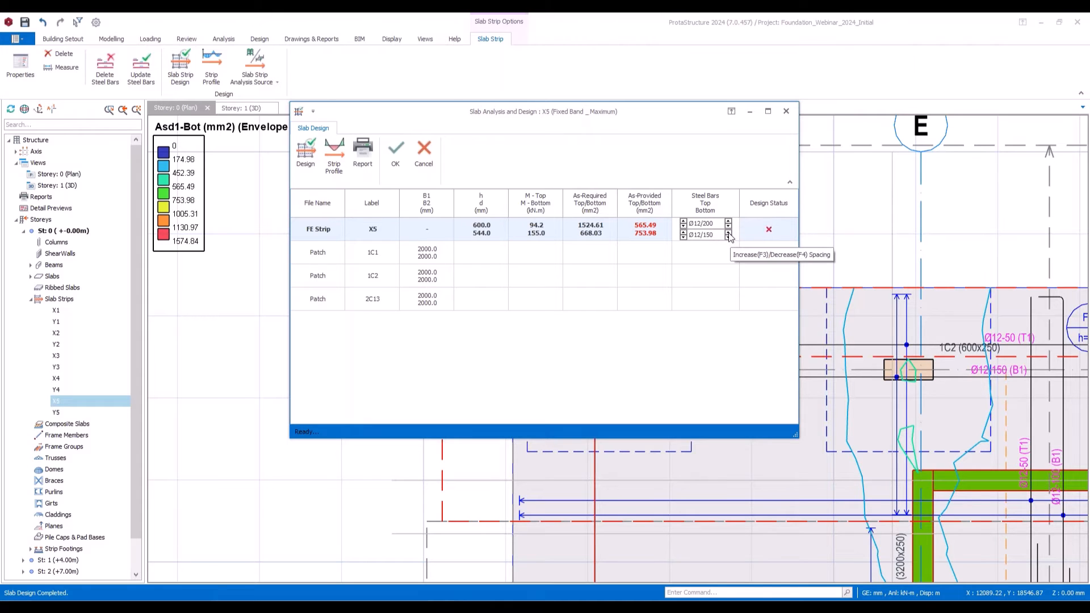
pyautogui.click(729, 233)
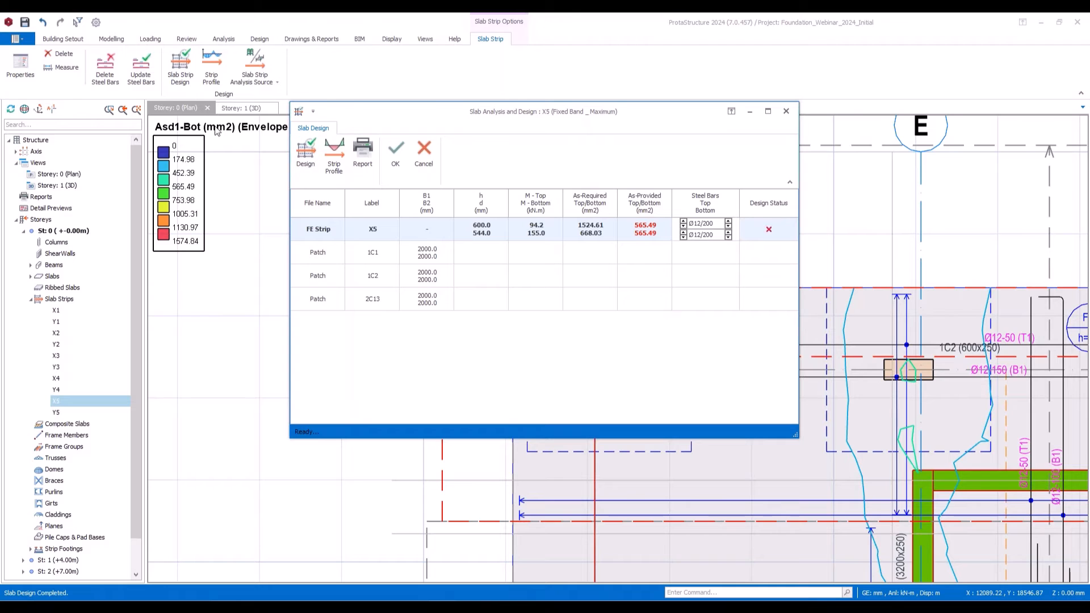
# Step: Design strip X5 and its patches with all steel bars deleted and re-selected, and accept without re-designing the patches
pyautogui.click(305, 154)
pyautogui.click(474, 280)
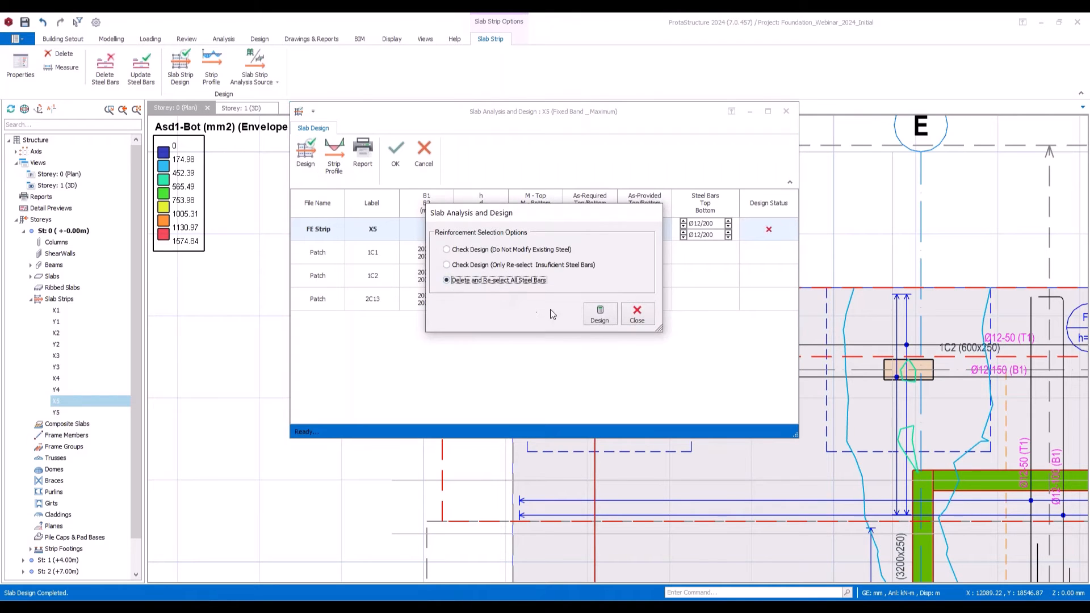
pyautogui.click(613, 320)
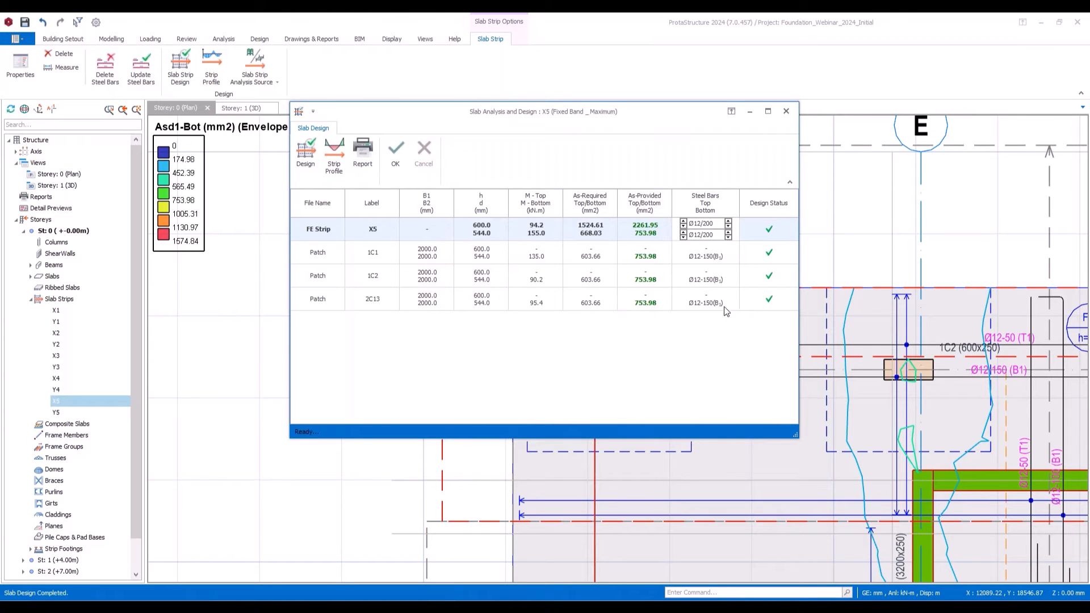
pyautogui.click(396, 150)
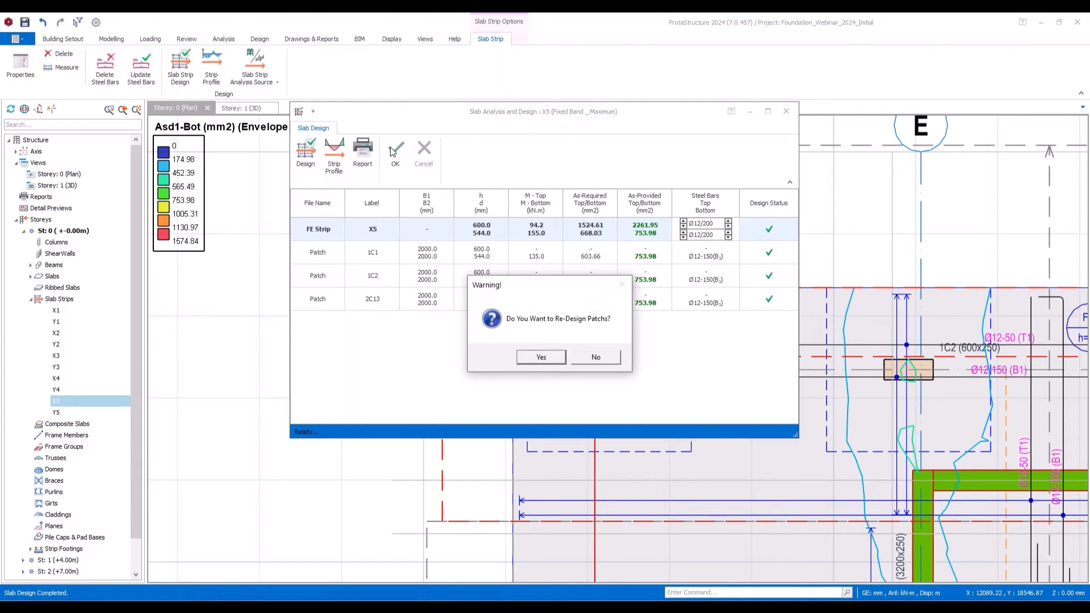
pyautogui.click(591, 360)
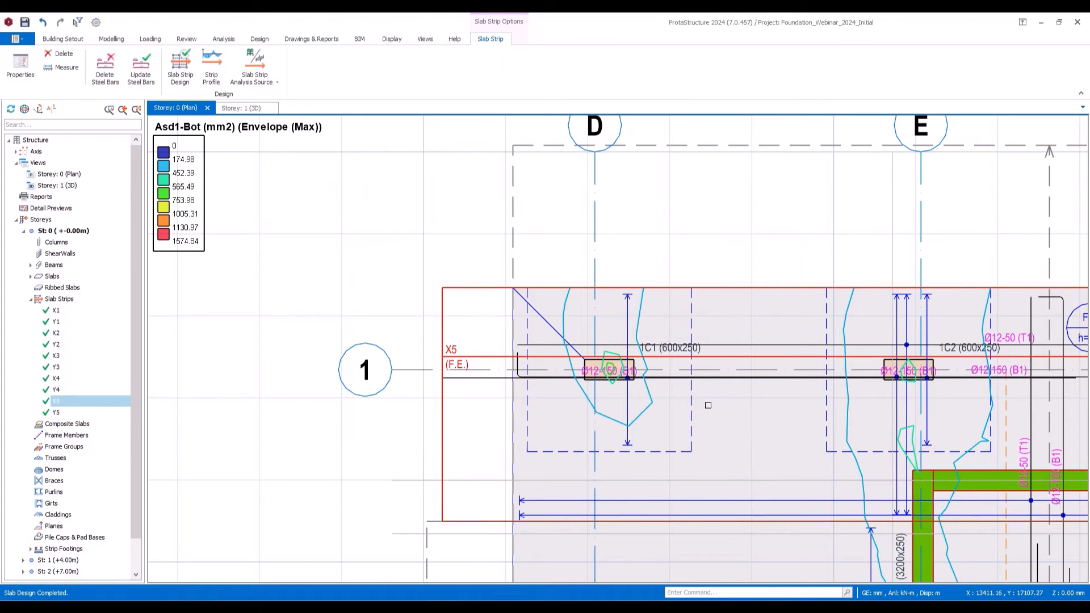
# Step: Examine the patch reinforcement at the columns along strip X5 against the contour lines
pyautogui.scroll(2, 617, 387)
pyautogui.scroll(3, 783, 302)
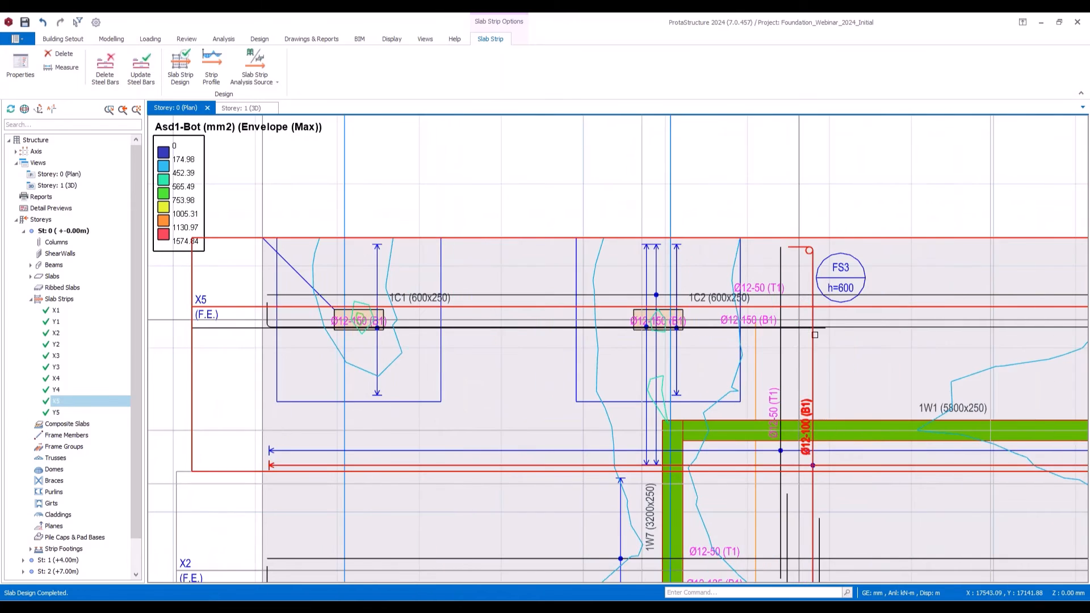
pyautogui.scroll(-3, 696, 279)
pyautogui.moveTo(836, 317); pyautogui.dragTo(319, 335, button='middle')
pyautogui.scroll(2, 878, 315)
pyautogui.scroll(-4, 878, 316)
pyautogui.moveTo(513, 334); pyautogui.dragTo(887, 367, button='middle')
pyautogui.scroll(3, 541, 363)
pyautogui.moveTo(601, 344); pyautogui.dragTo(445, 333, button='middle')
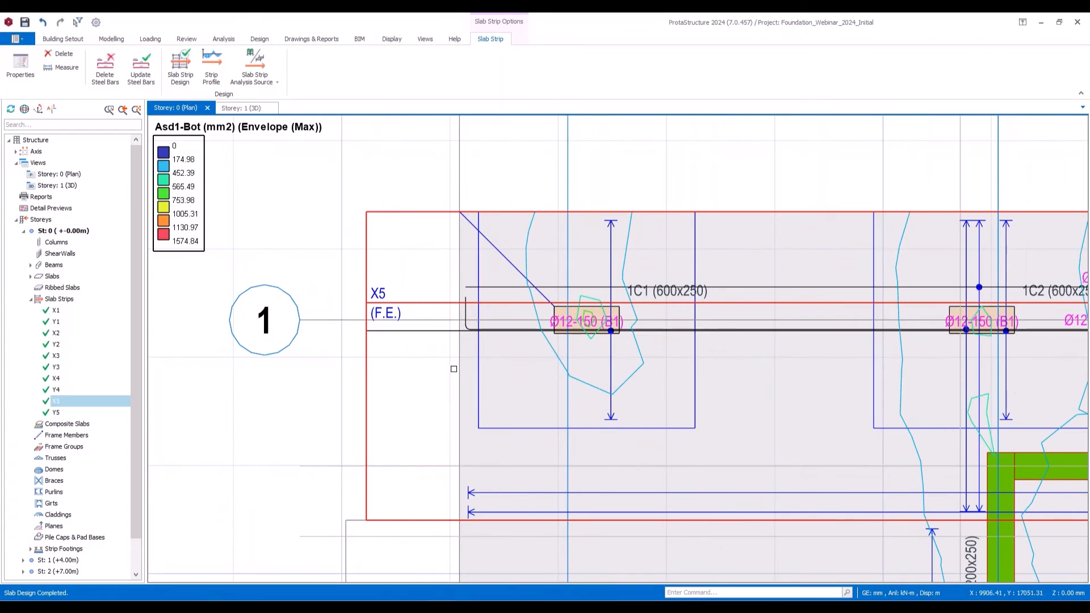
pyautogui.scroll(2, 406, 295)
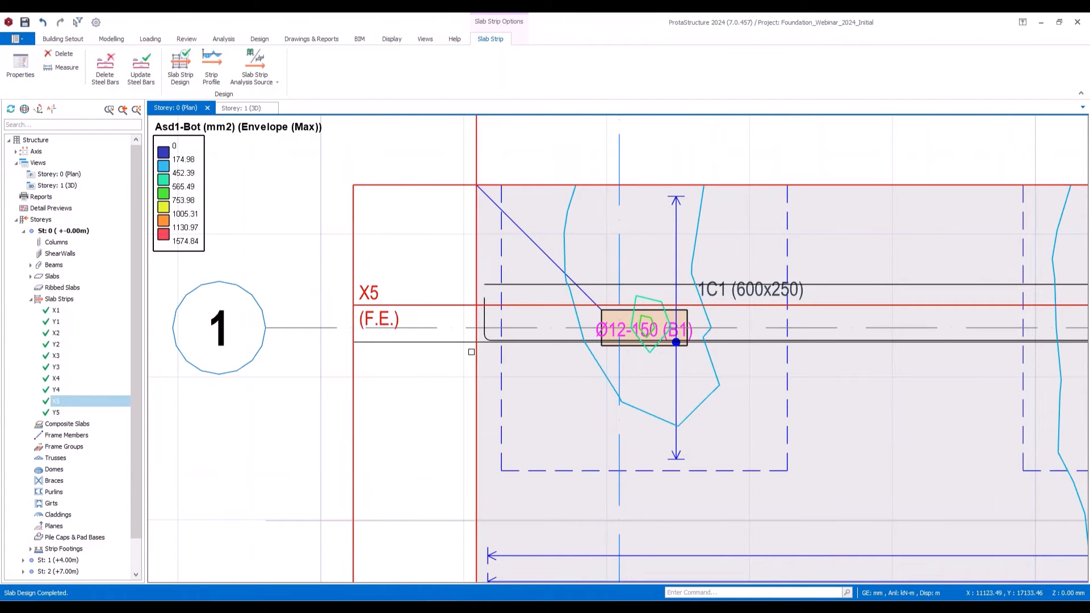
# Step: Set the left end of Bottom Rebar 1 in column 1C1's patch region to BOB
pyautogui.click(501, 358)
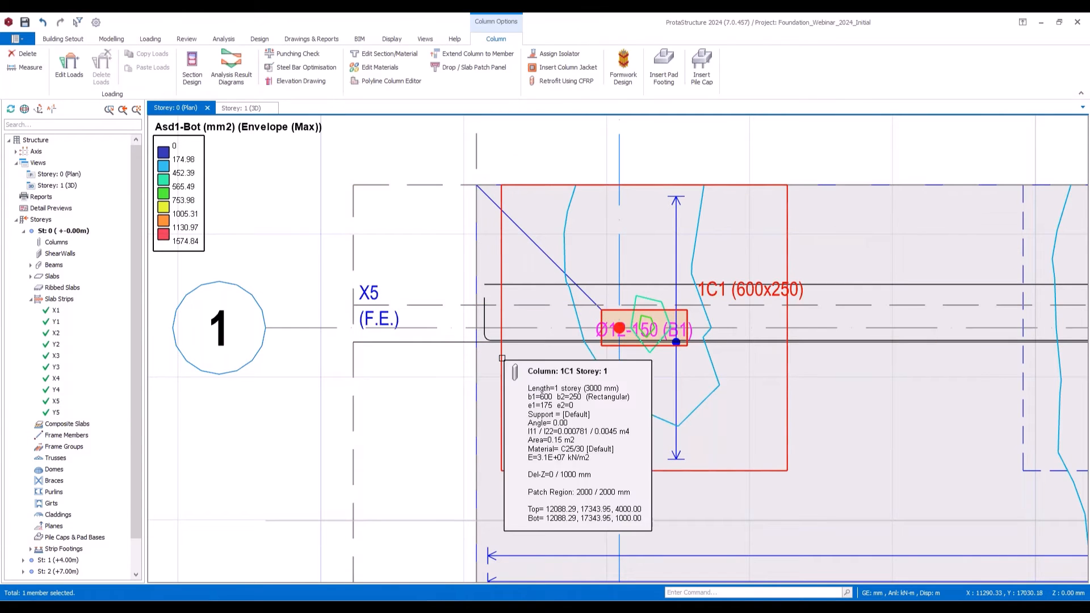
pyautogui.rightClick(502, 358)
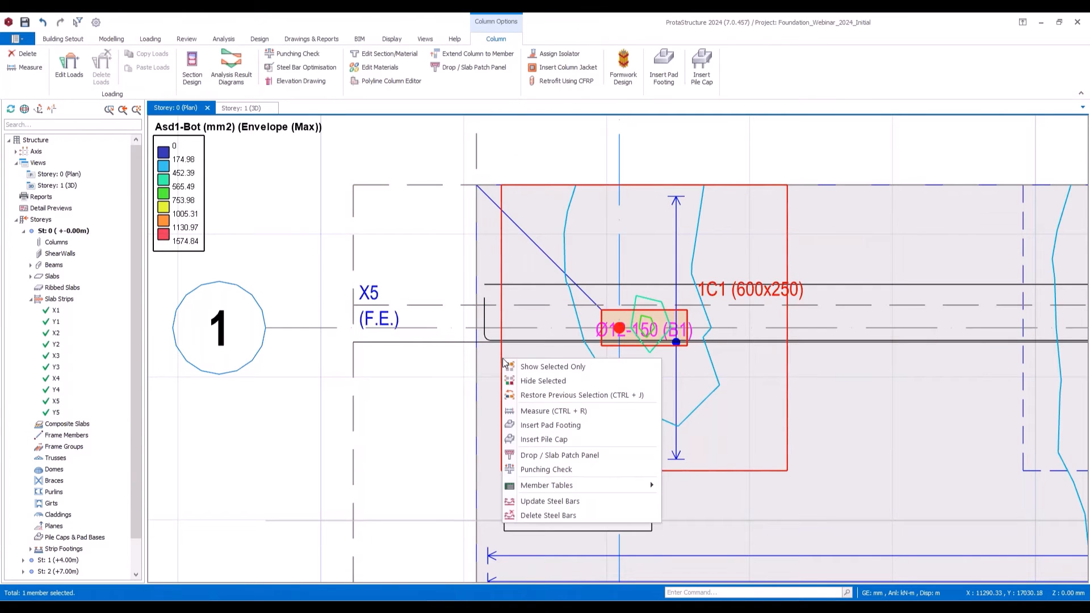
pyautogui.click(544, 455)
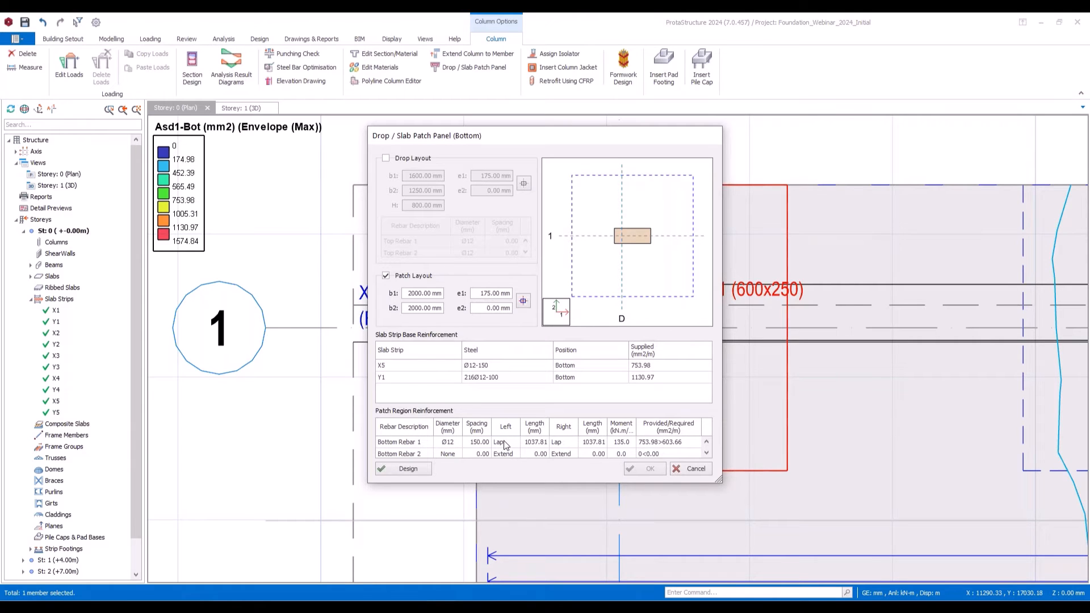
pyautogui.click(504, 444)
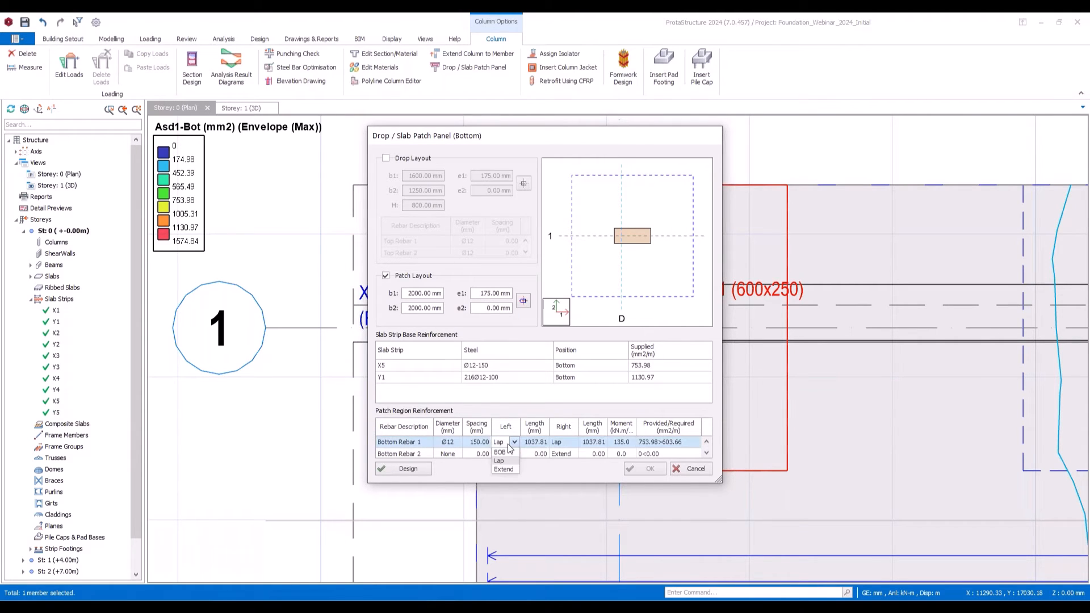
pyautogui.click(503, 453)
pyautogui.click(646, 468)
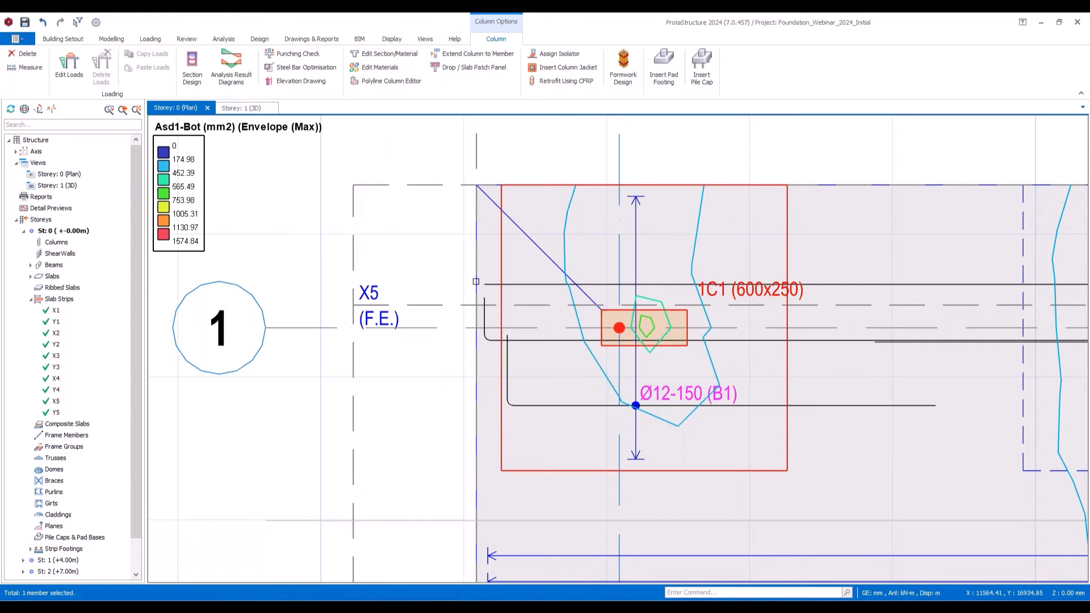
pyautogui.scroll(2, 511, 336)
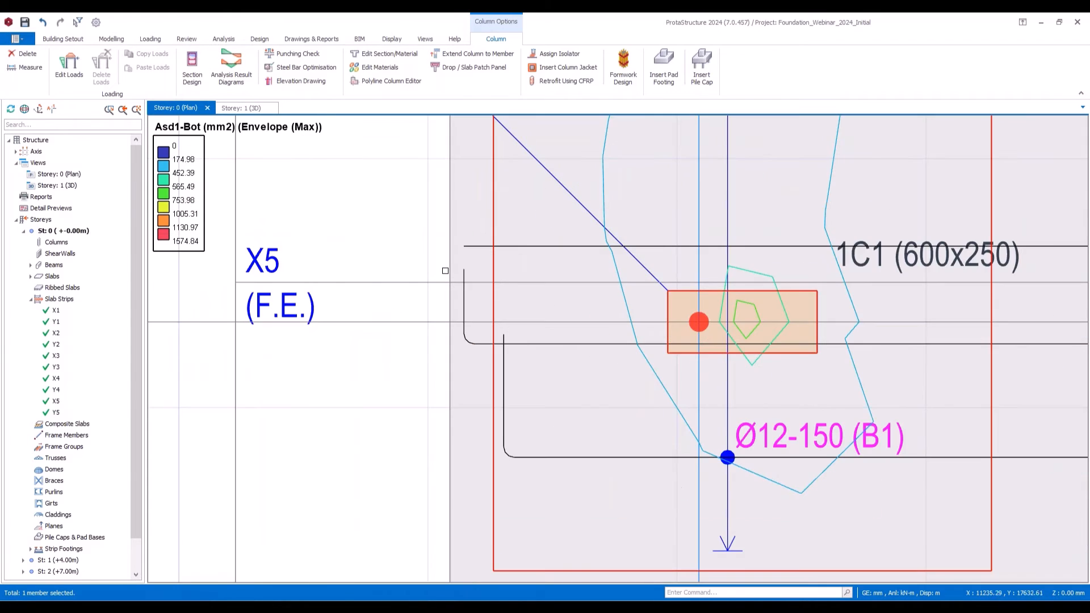
pyautogui.scroll(-3, 525, 350)
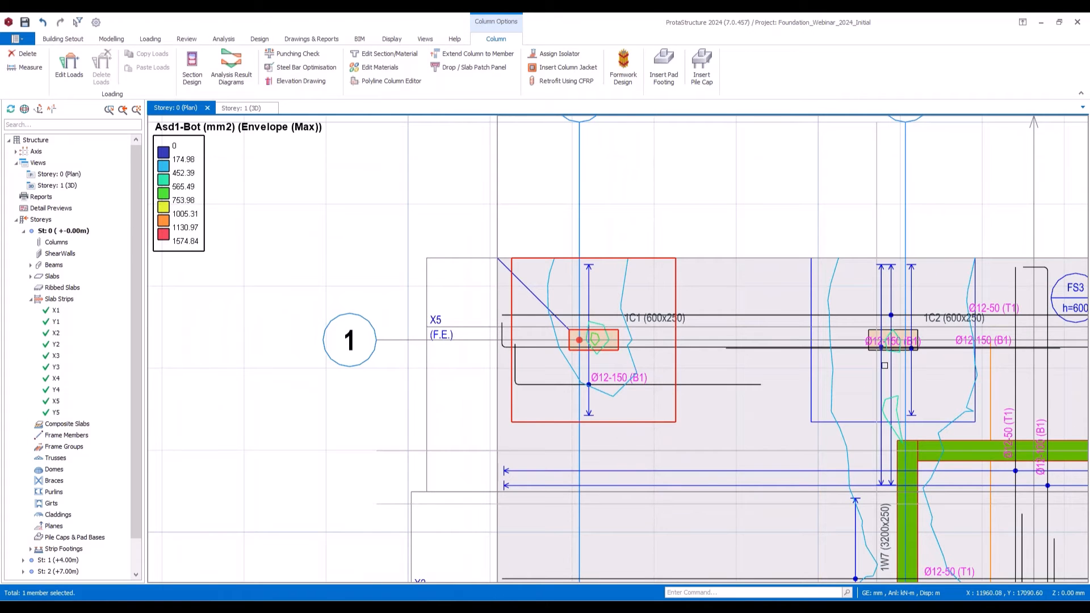
# Step: Set the right end of Bottom Rebar 1 in column 2C13's patch region to BOB
pyautogui.moveTo(885, 365); pyautogui.dragTo(266, 364, button='middle')
pyautogui.moveTo(924, 367); pyautogui.dragTo(553, 343, button='middle')
pyautogui.scroll(3, 619, 302)
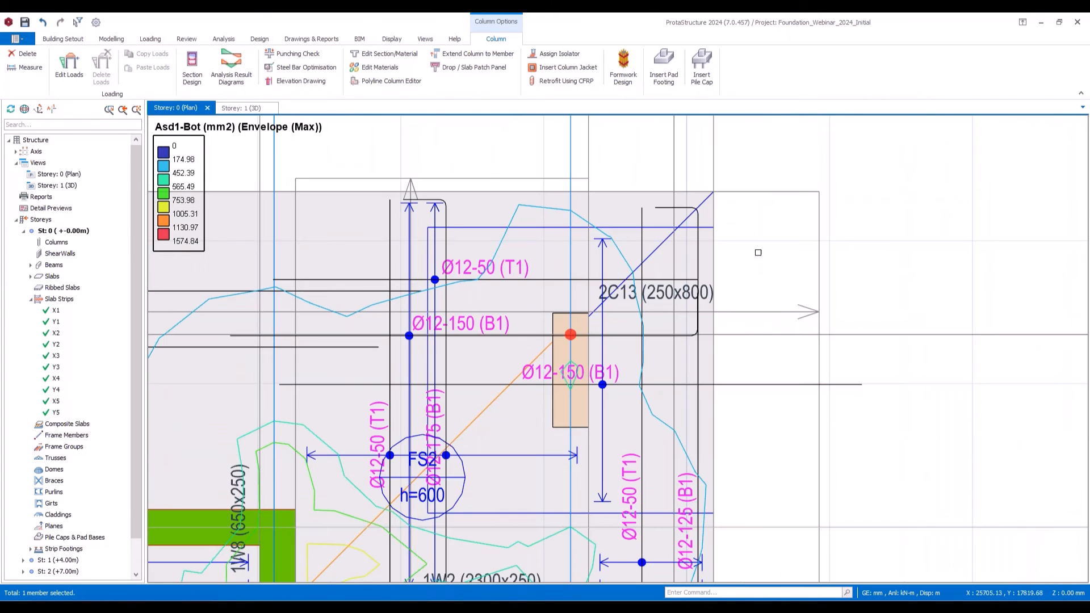
pyautogui.moveTo(699, 528); pyautogui.dragTo(696, 421, button='middle')
pyautogui.scroll(-2, 702, 418)
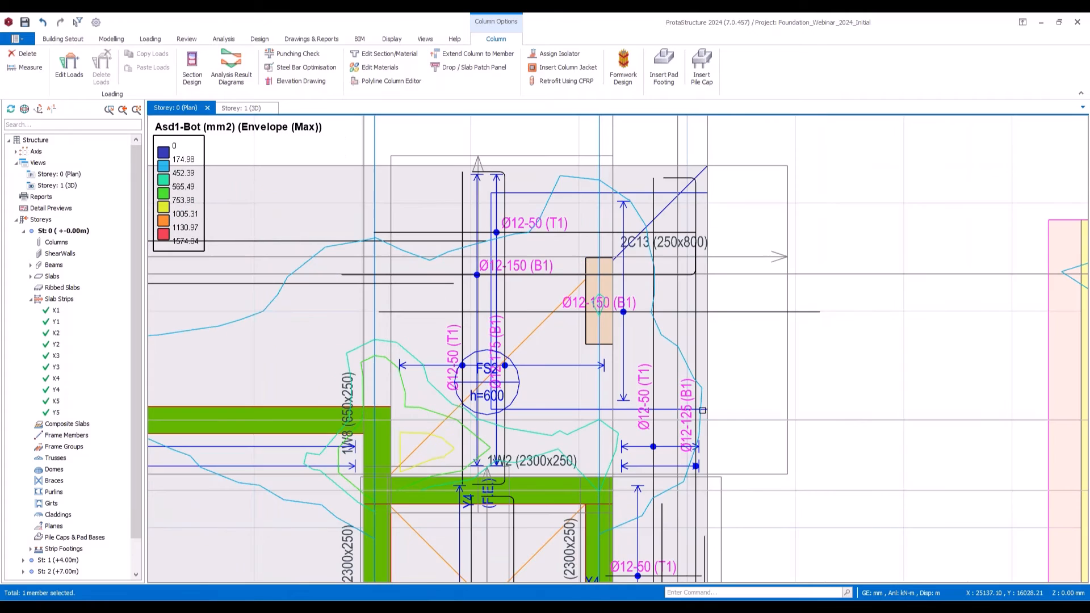
pyautogui.click(601, 324)
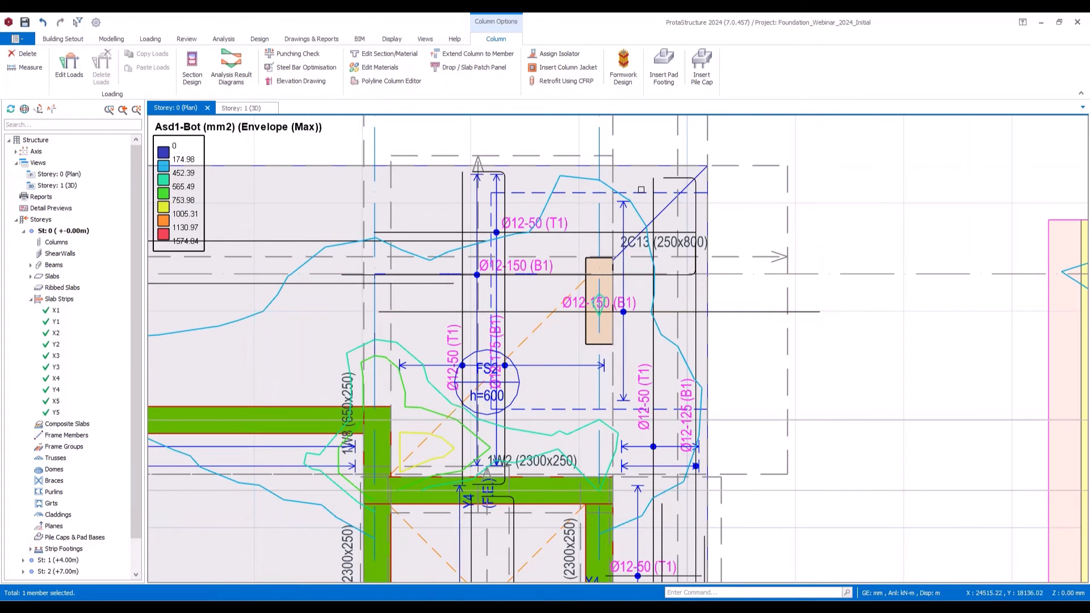
pyautogui.rightClick(641, 190)
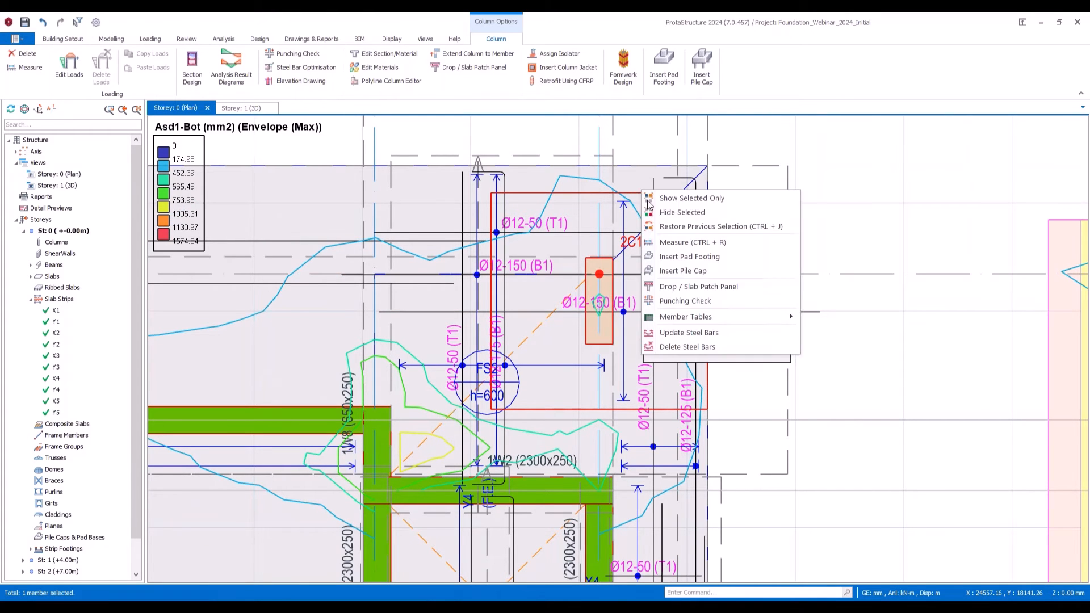
pyautogui.click(685, 287)
pyautogui.scroll(-1, 574, 454)
pyautogui.scroll(1, 558, 448)
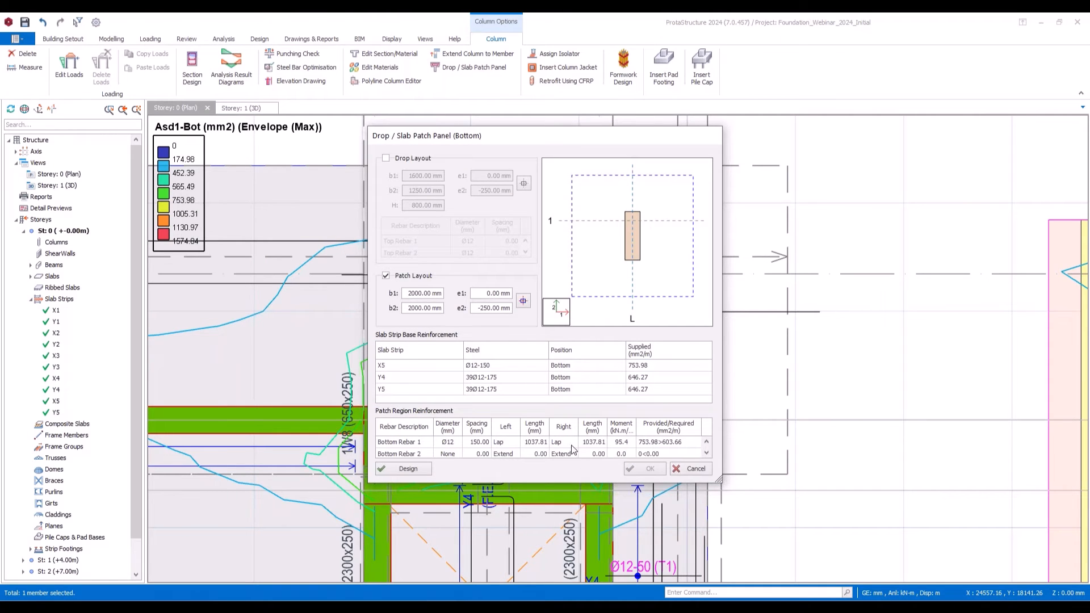
pyautogui.click(565, 446)
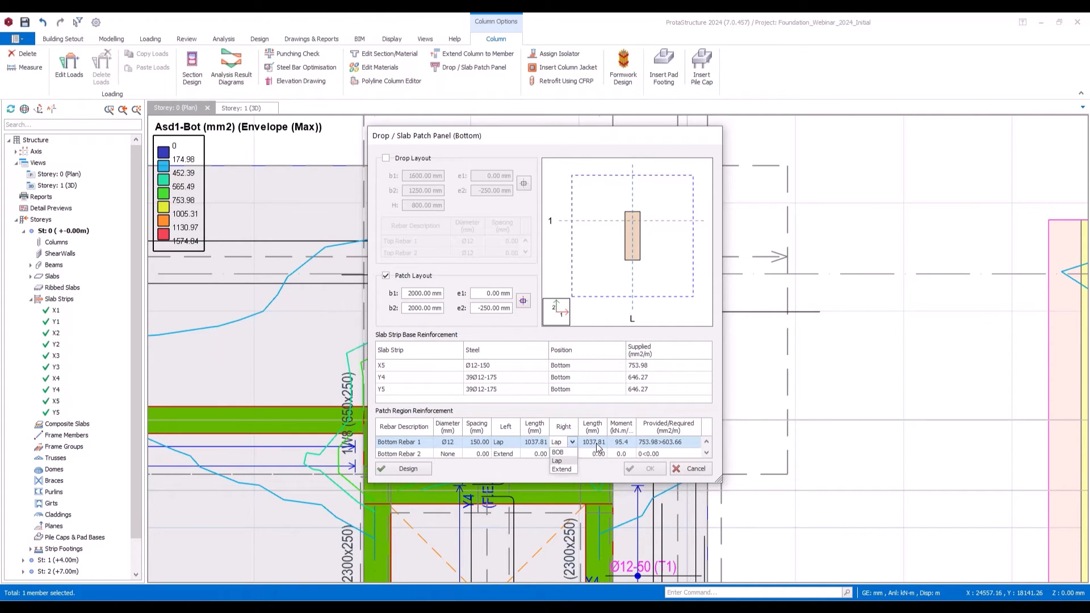
pyautogui.click(558, 453)
pyautogui.click(647, 469)
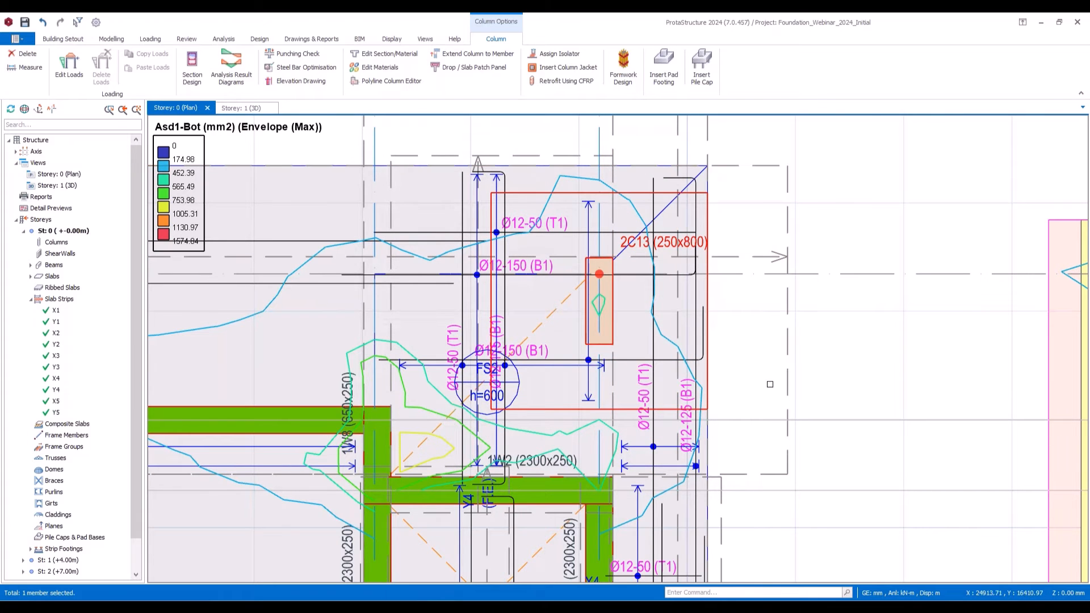
pyautogui.press('Escape')
# Step: Select the three columns on axis 6 at axes D, E and F together and open their drop / slab patch settings
pyautogui.scroll(-4, 748, 380)
pyautogui.moveTo(427, 395); pyautogui.dragTo(478, 320, button='middle')
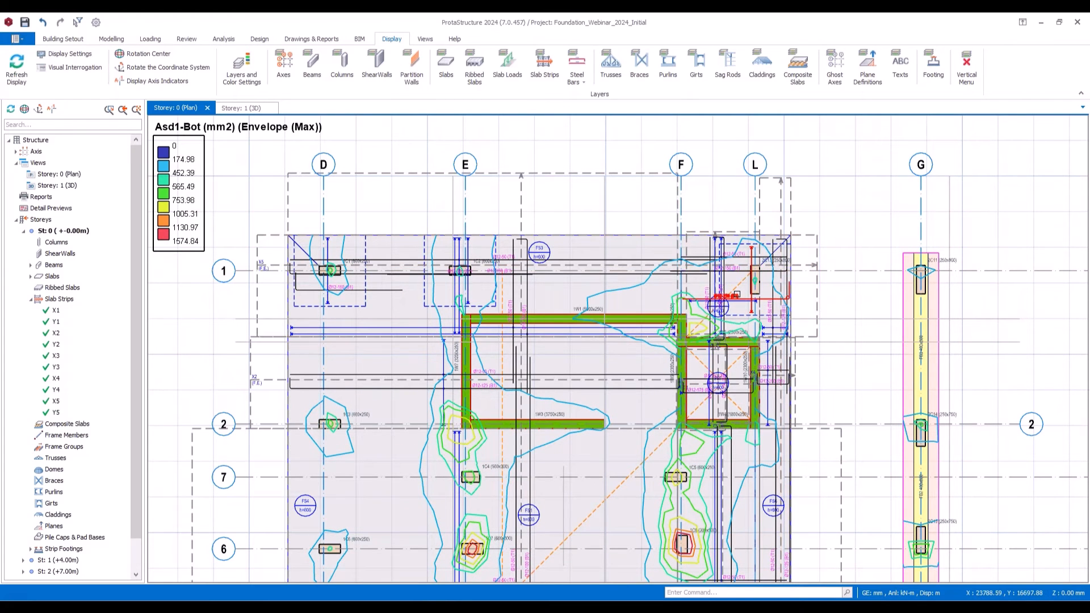
pyautogui.scroll(-3, 738, 278)
pyautogui.moveTo(660, 414); pyautogui.dragTo(589, 278, button='middle')
pyautogui.scroll(3, 420, 294)
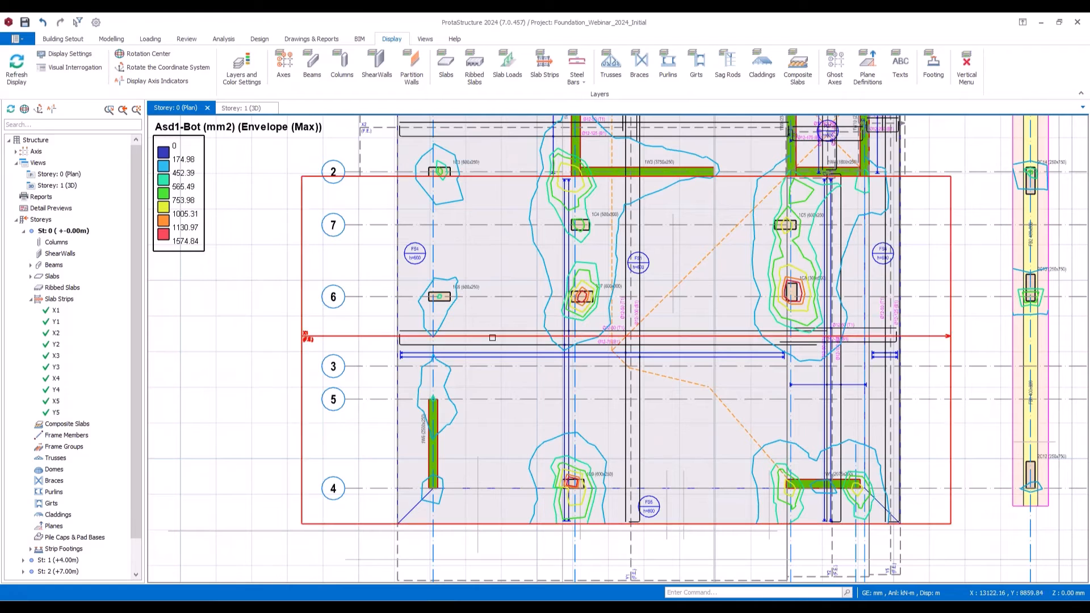
pyautogui.click(475, 286)
pyautogui.click(581, 296)
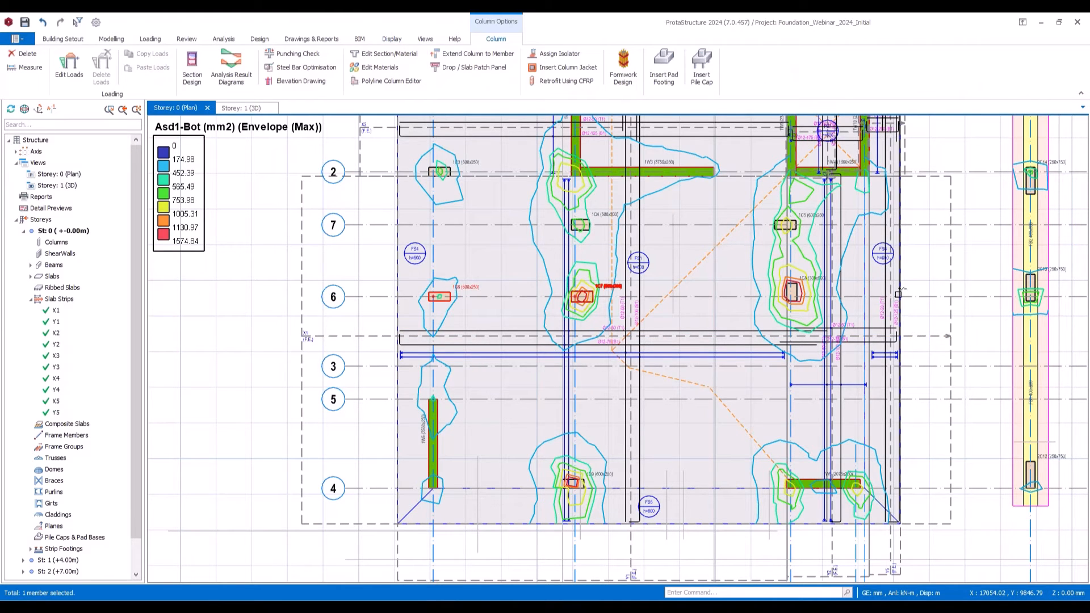
pyautogui.click(792, 291)
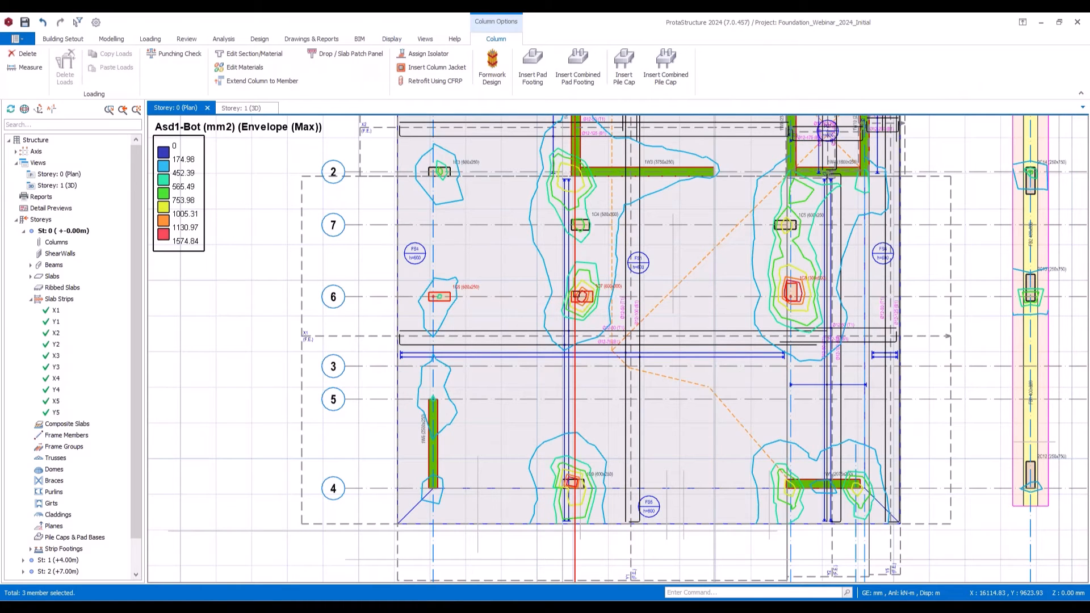
pyautogui.rightClick(502, 242)
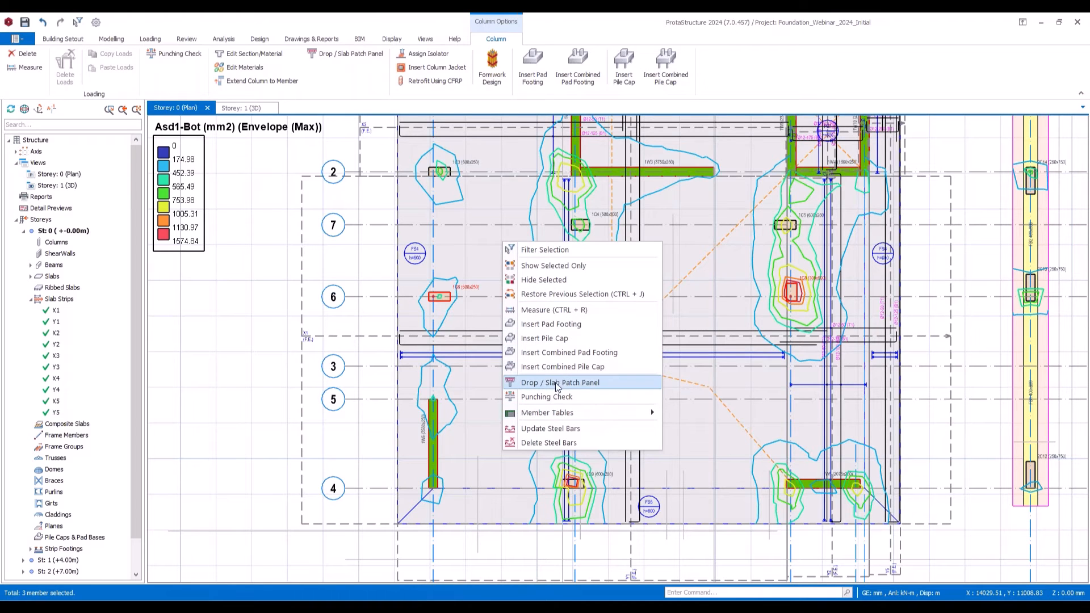
pyautogui.click(579, 385)
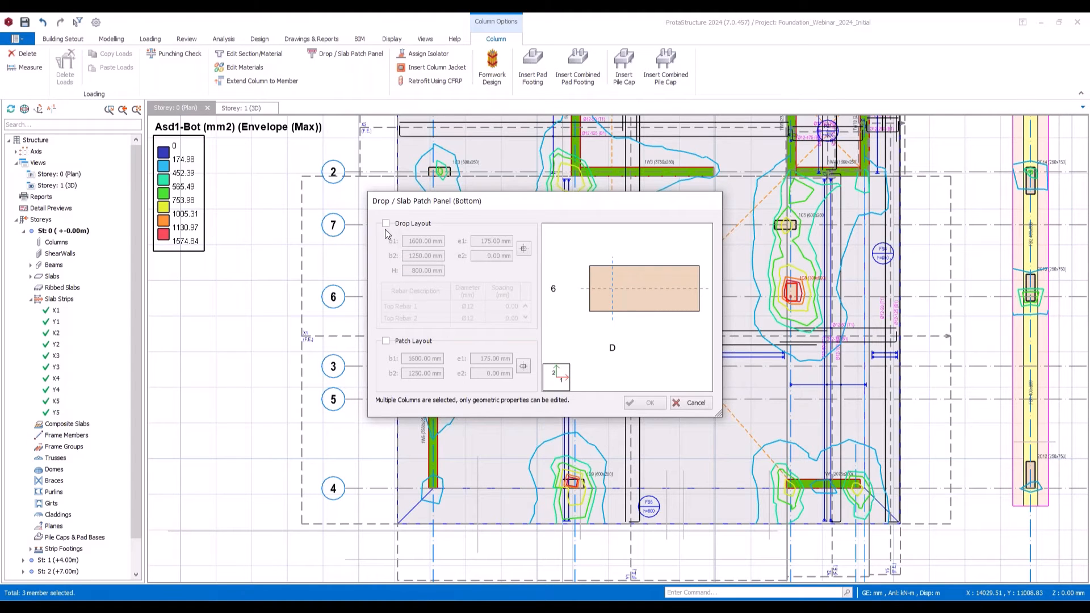
# Step: Add drop panels of 2000 x 2000 mm with an 800 mm depth to the three selected columns
pyautogui.click(386, 224)
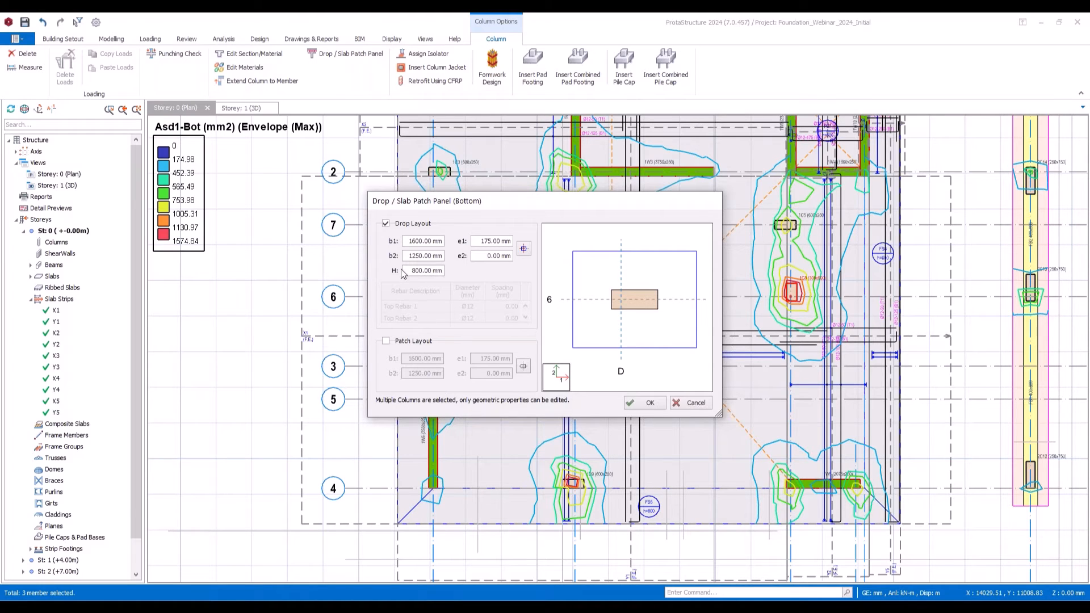
pyautogui.moveTo(406, 272); pyautogui.dragTo(506, 277)
pyautogui.moveTo(406, 240); pyautogui.dragTo(550, 242)
pyautogui.write('2000')
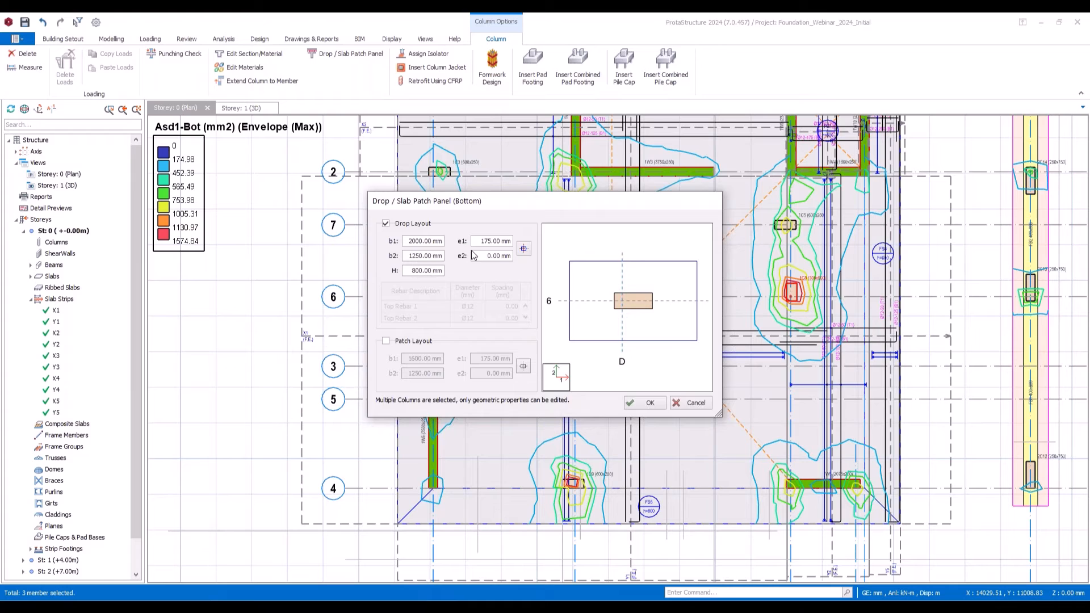
pyautogui.moveTo(408, 255); pyautogui.dragTo(581, 256)
pyautogui.write('2000')
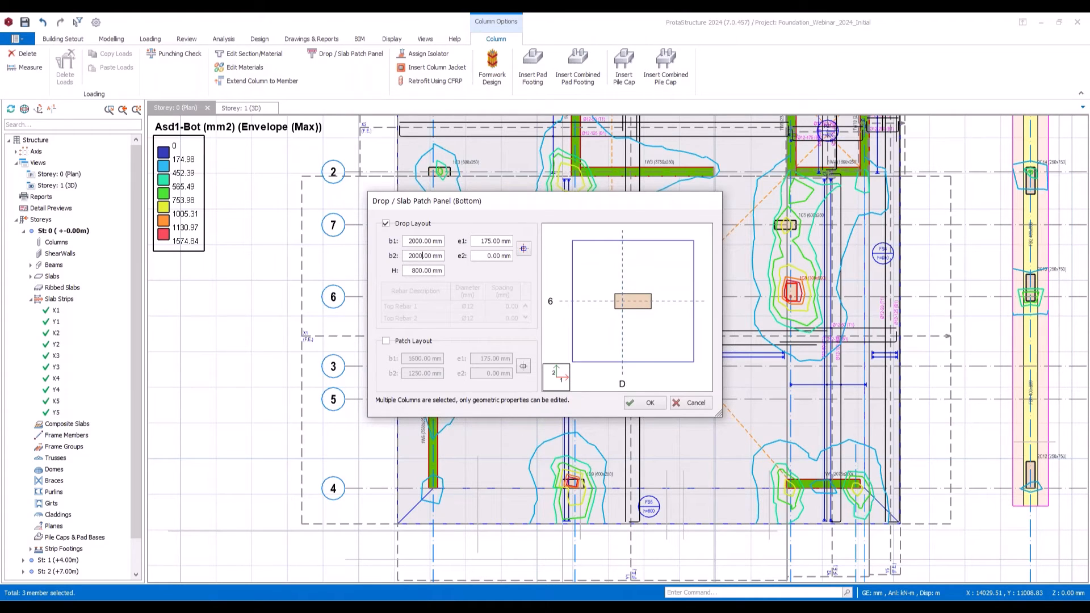
pyautogui.click(524, 250)
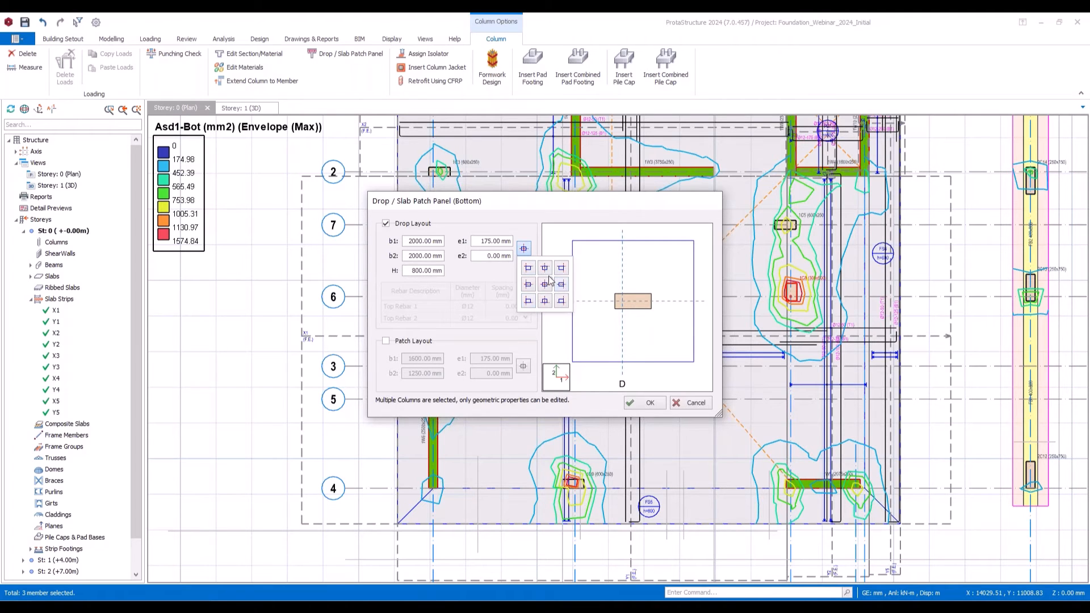
pyautogui.click(497, 257)
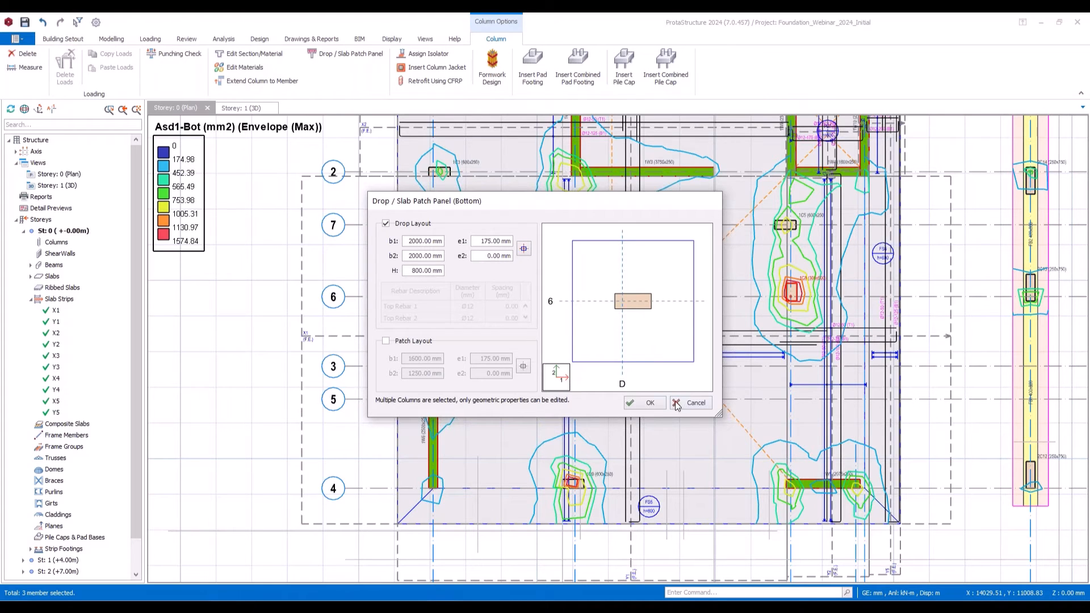
pyautogui.click(649, 403)
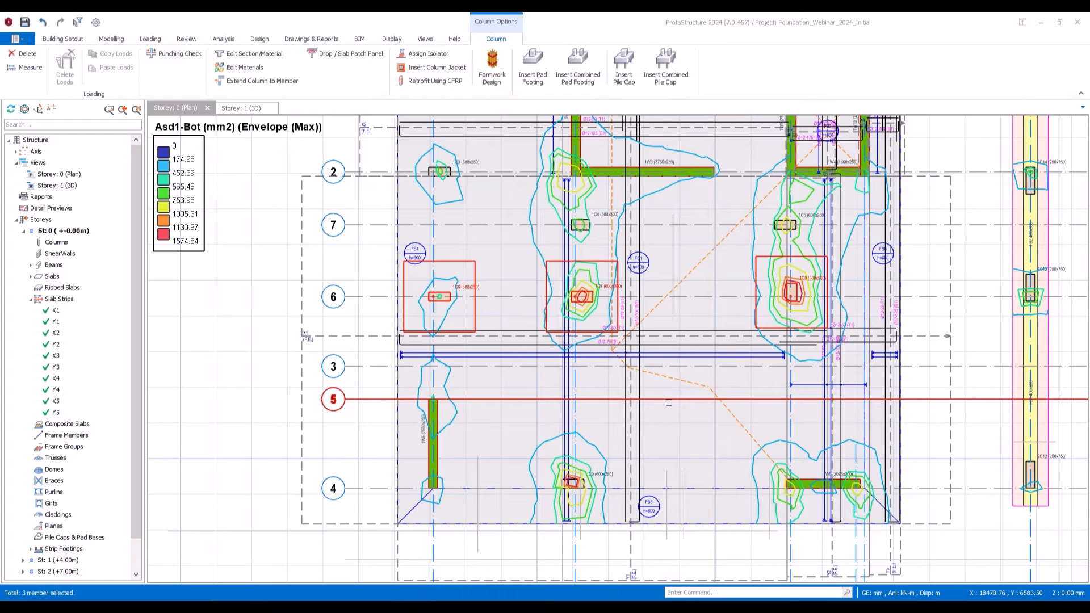
# Step: Examine the drop panels on the raft in the Storey 1 3D view
pyautogui.click(243, 108)
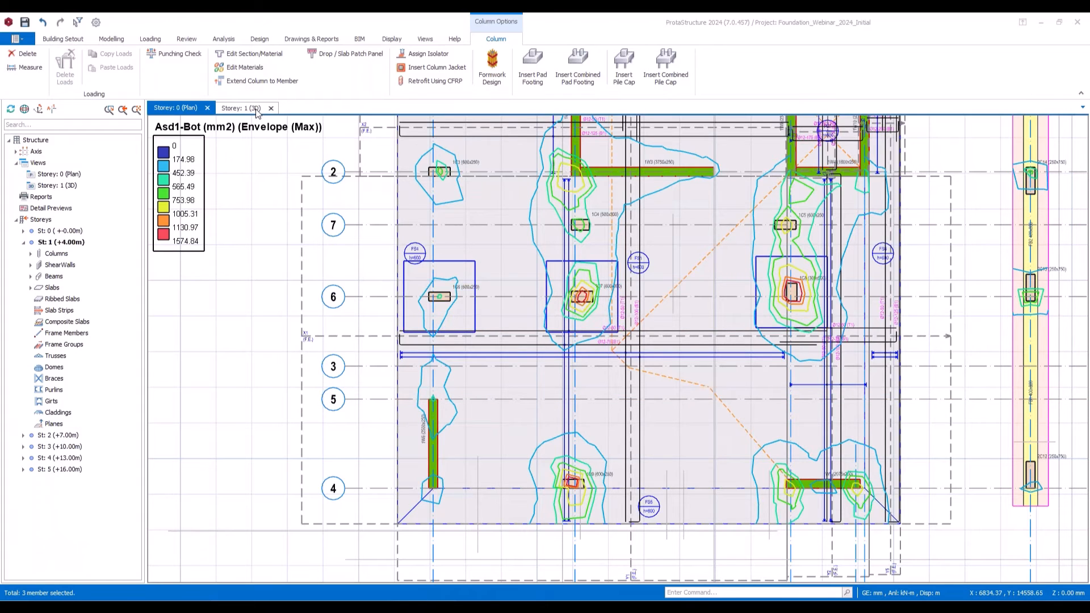
pyautogui.moveTo(365, 220); pyautogui.dragTo(738, 363, button='middle')
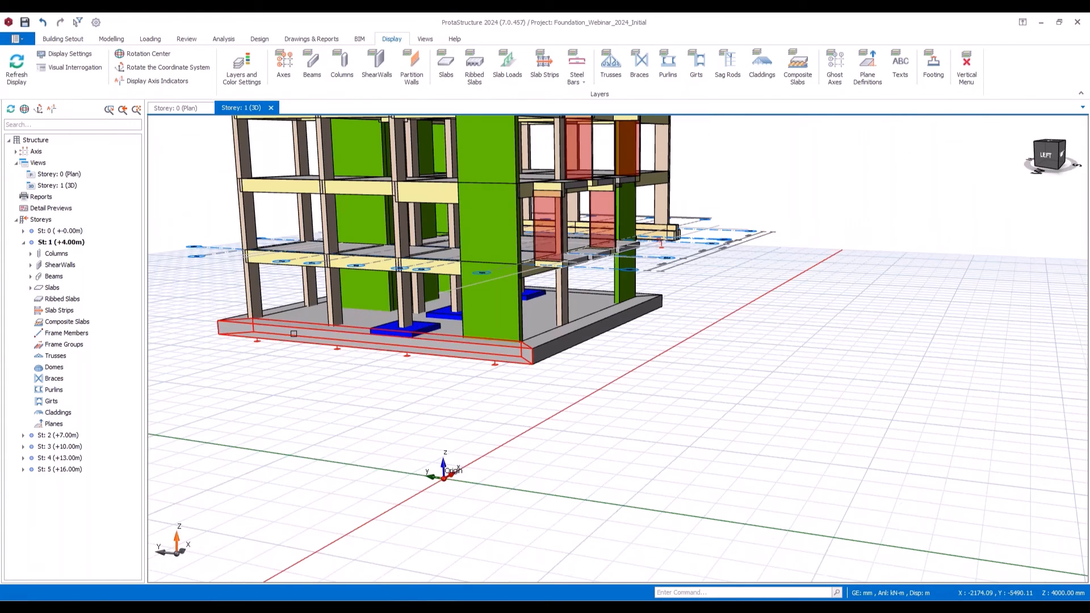
pyautogui.scroll(5, 738, 364)
pyautogui.moveTo(409, 392); pyautogui.dragTo(504, 377, button='middle')
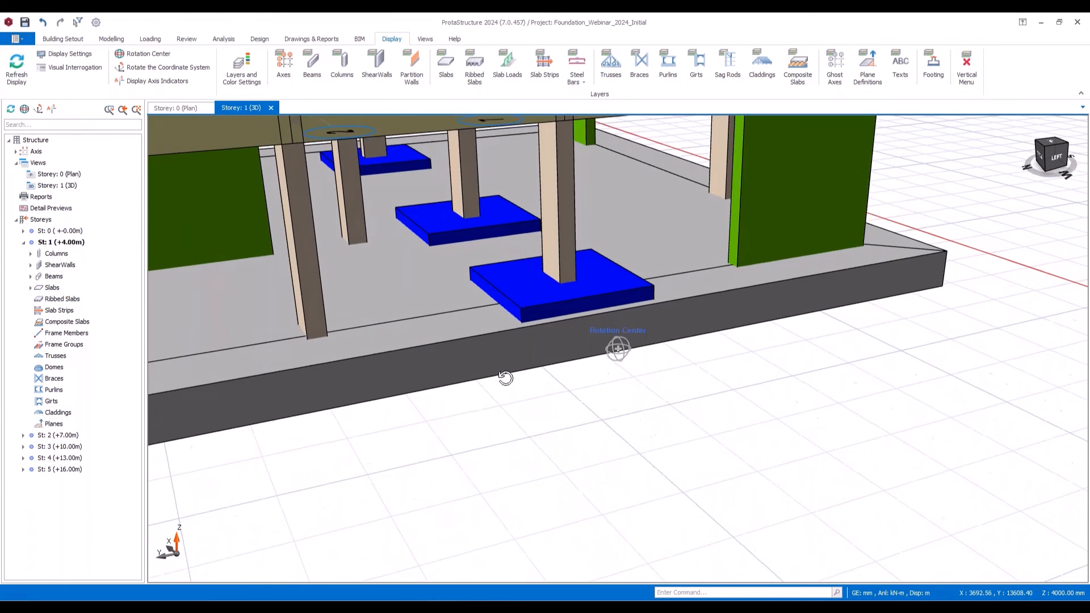
pyautogui.rightClick(505, 381)
# Step: Return to the Storey 0 plan, hatch the floor area and calculate the column and wall punching check
pyautogui.click(175, 111)
pyautogui.click(176, 111)
pyautogui.scroll(-2, 657, 295)
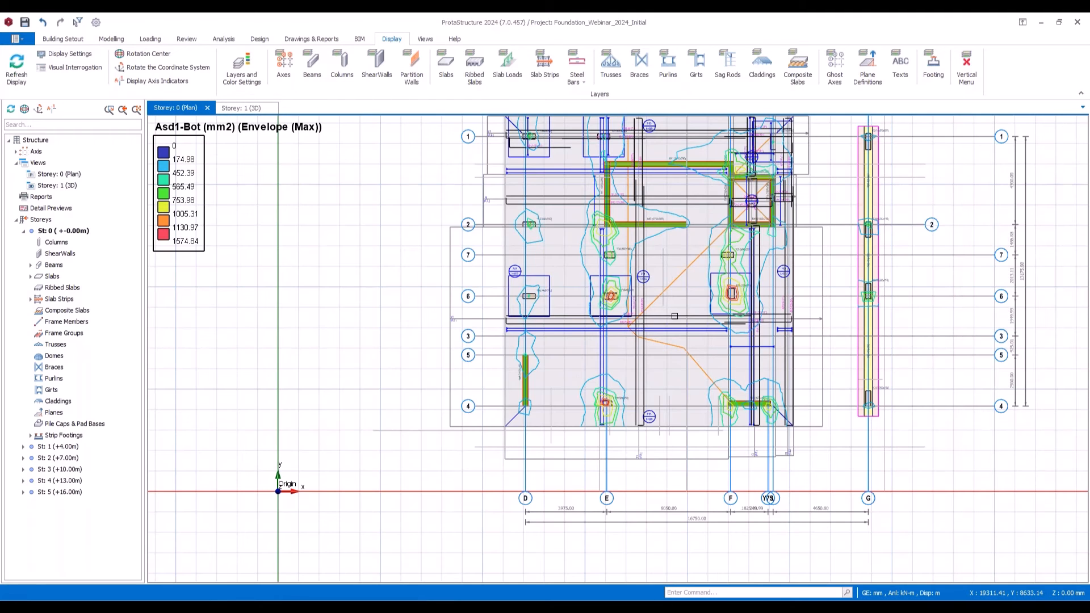
pyautogui.click(259, 40)
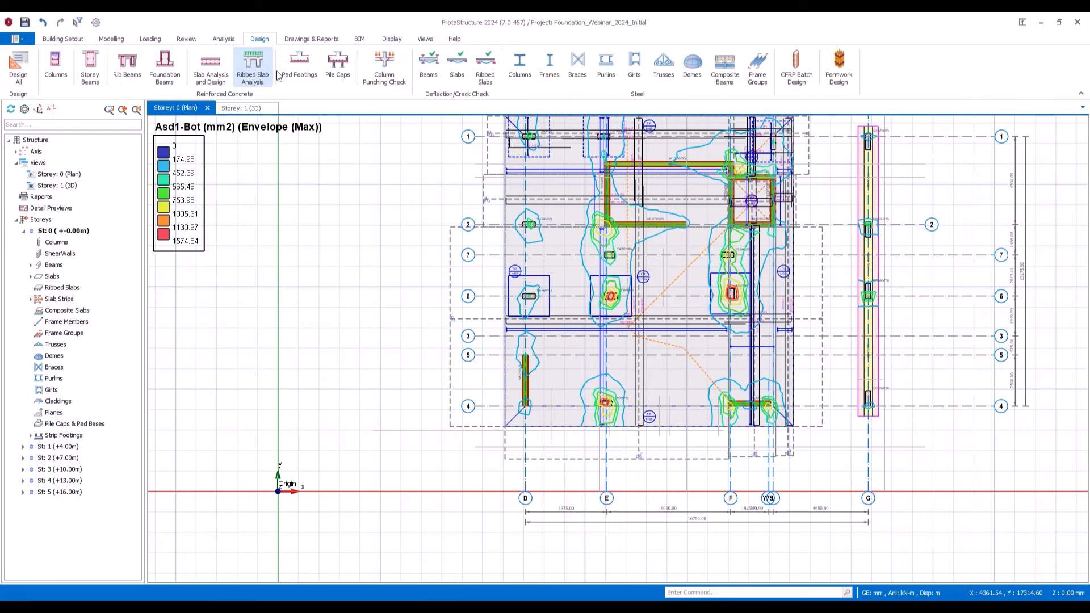
pyautogui.click(385, 72)
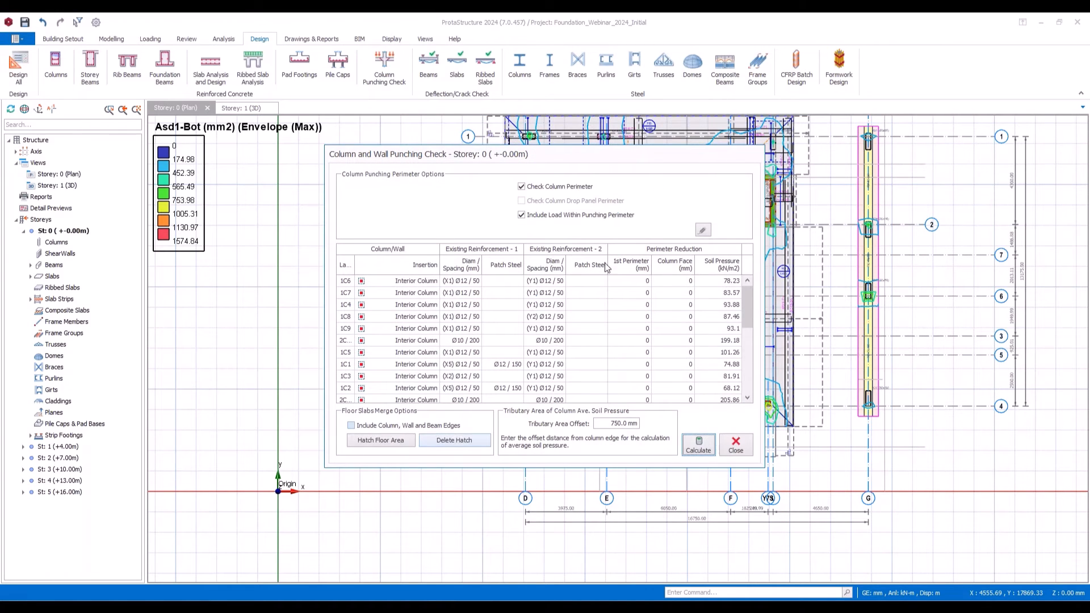
pyautogui.moveTo(580, 161); pyautogui.dragTo(251, 95)
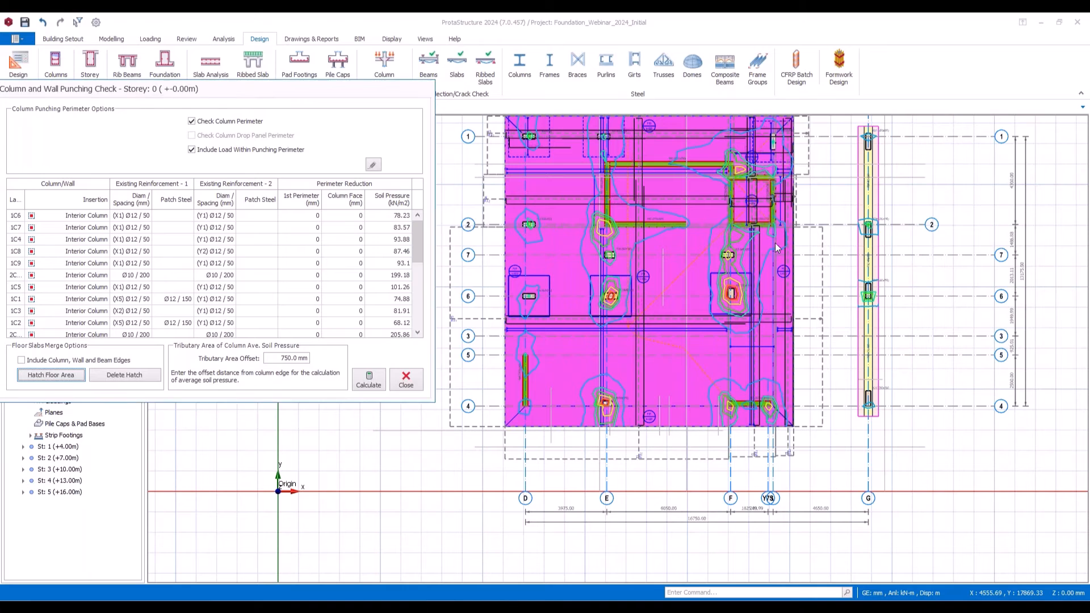
pyautogui.click(368, 382)
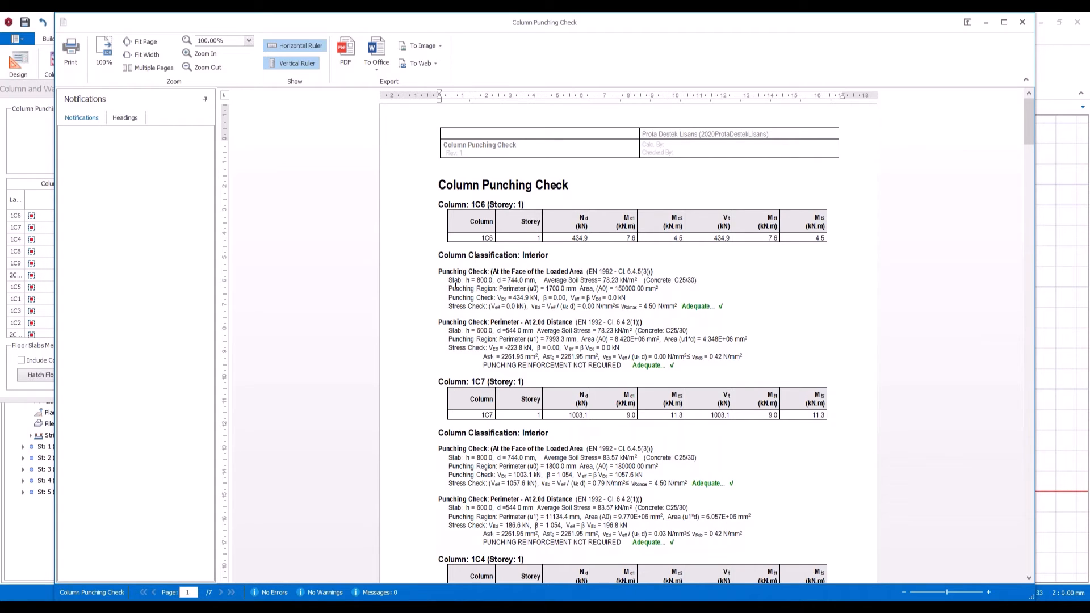
# Step: Check the slab depth used for column 1C6 in the punching report, and close the report and the check
pyautogui.moveTo(444, 281); pyautogui.dragTo(499, 281)
pyautogui.click(1022, 22)
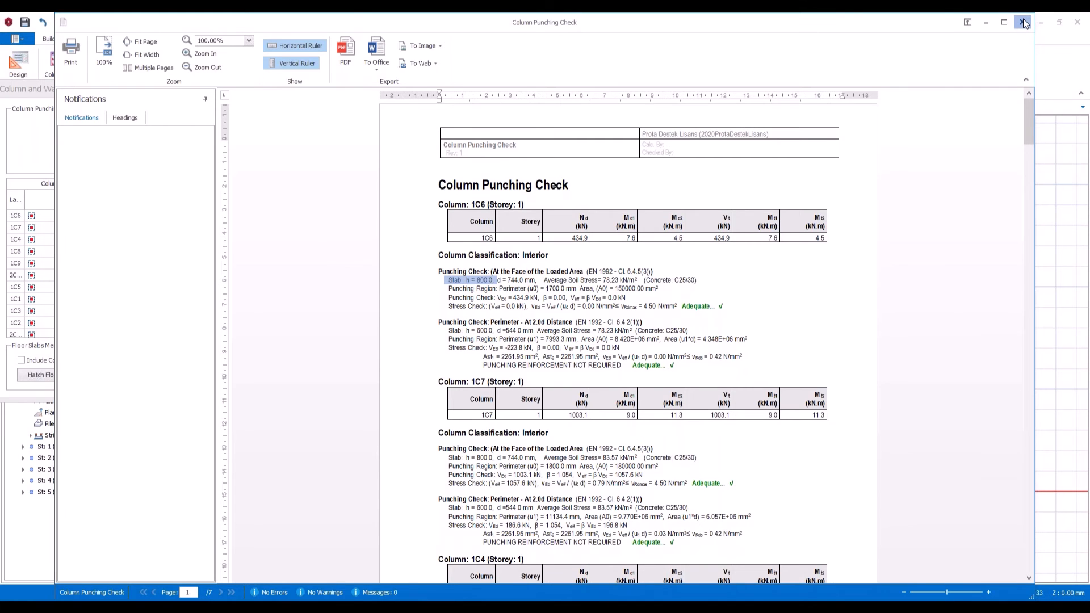
pyautogui.click(408, 379)
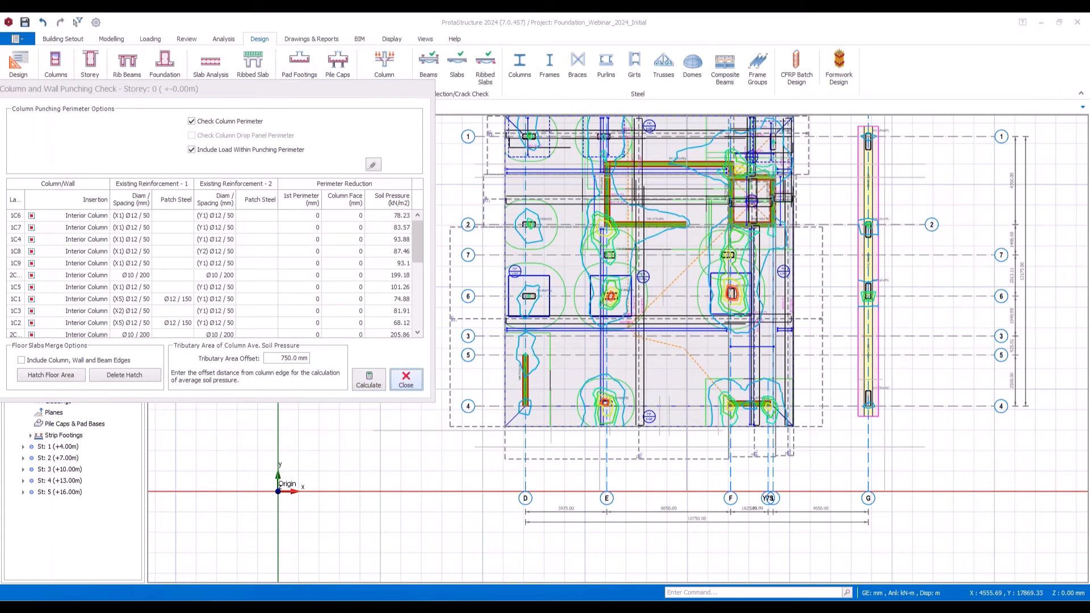
# Step: Assign bar diameters to Top Rebar 1 and Top Rebar 2 in column 1C6's drop panel
pyautogui.scroll(4, 580, 271)
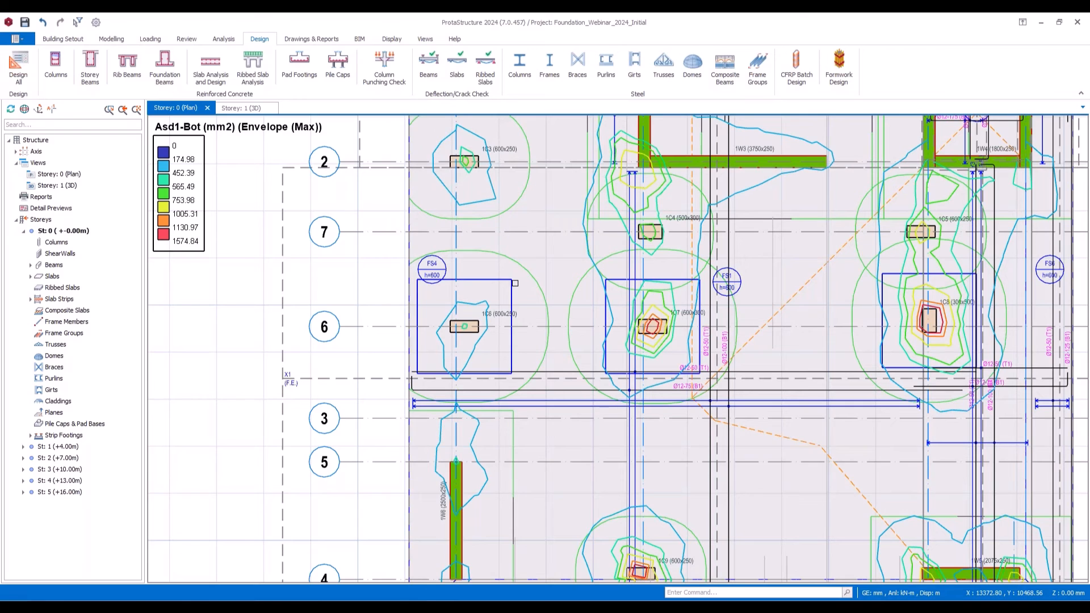
pyautogui.click(512, 283)
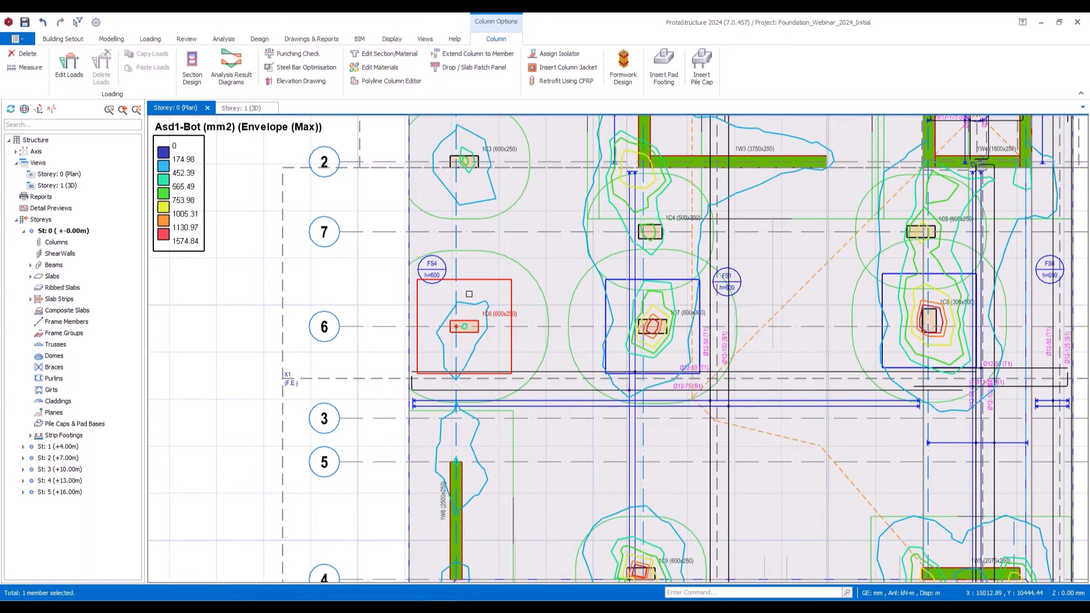
pyautogui.press('Escape')
pyautogui.click(489, 279)
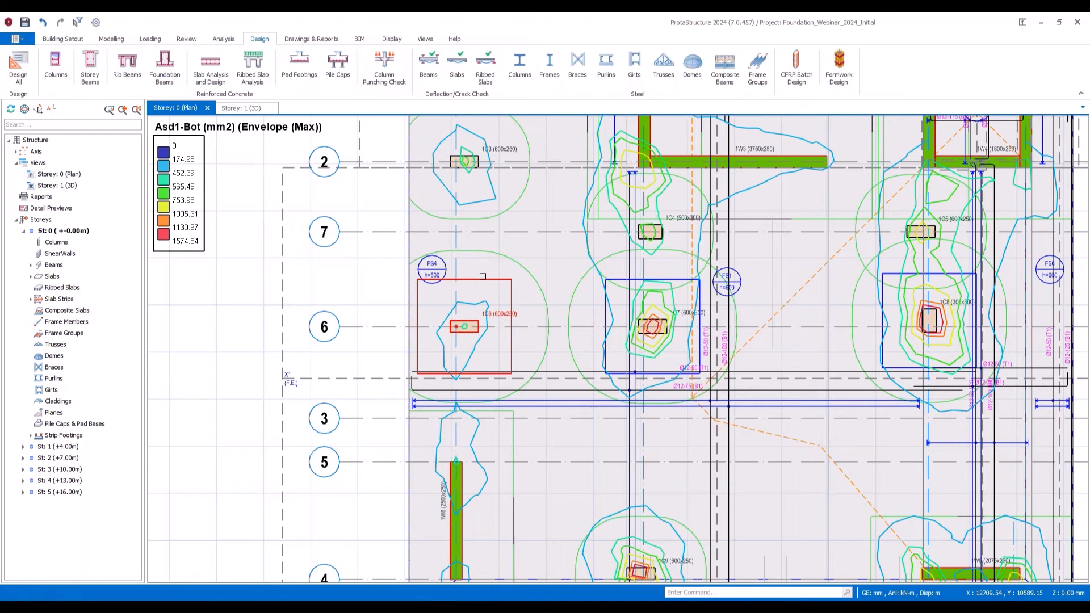
pyautogui.rightClick(484, 279)
pyautogui.click(532, 373)
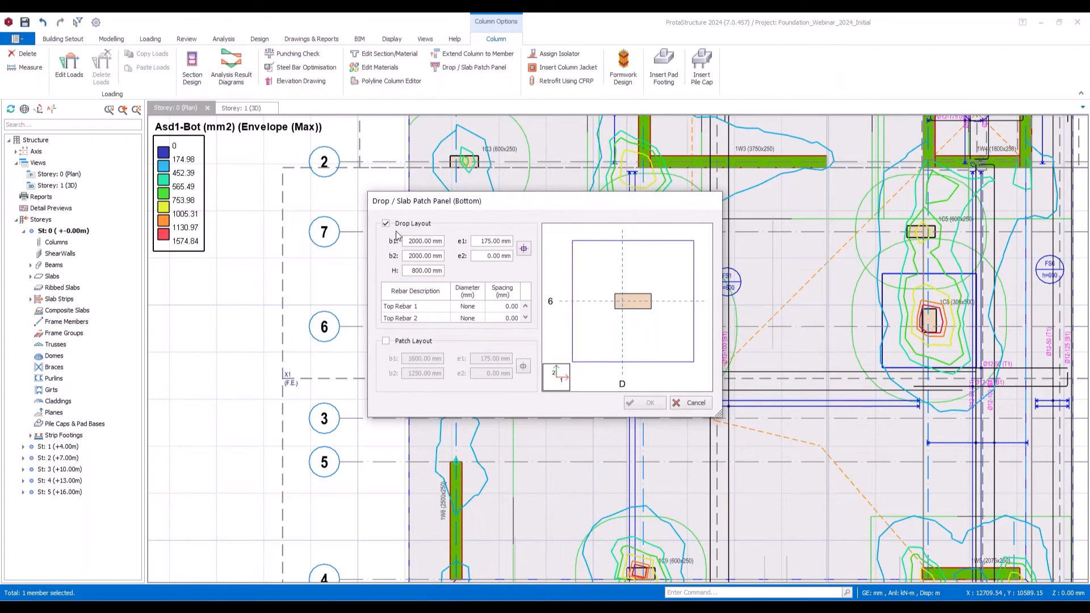
pyautogui.click(478, 307)
pyautogui.click(480, 307)
pyautogui.click(462, 350)
pyautogui.click(480, 319)
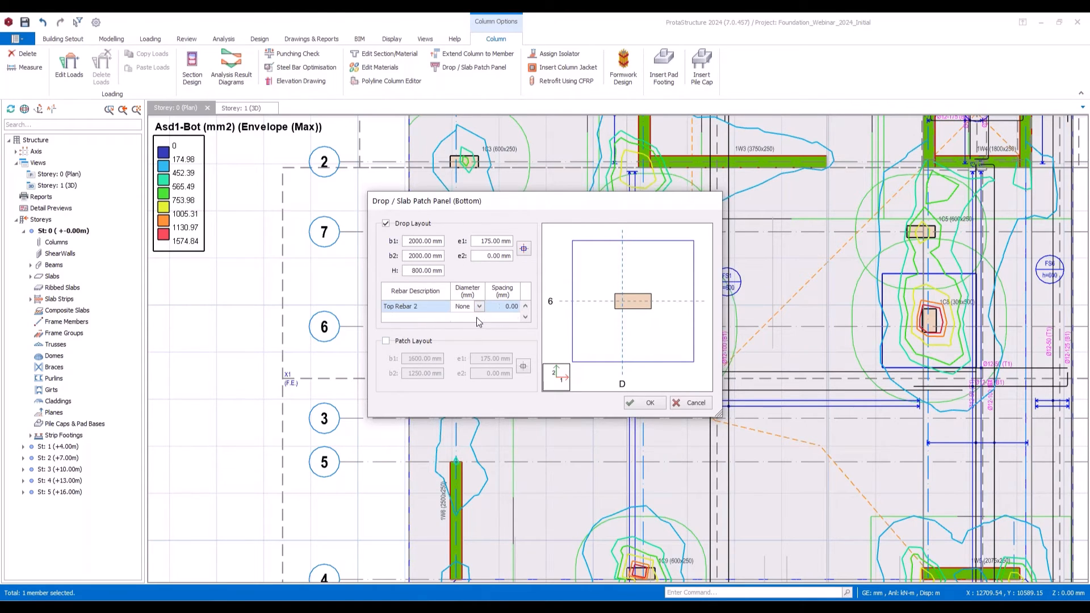
pyautogui.click(479, 306)
pyautogui.click(463, 347)
pyautogui.click(647, 403)
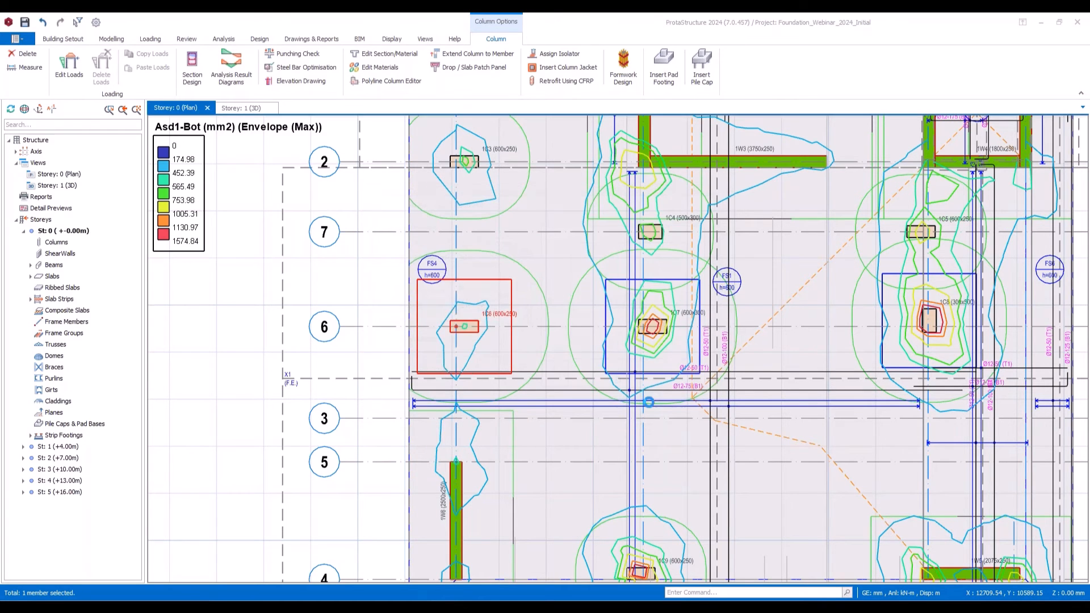
# Step: Examine the top bars placed in column 1C6's drop panel on the Storey 0 plan
pyautogui.scroll(3, 451, 328)
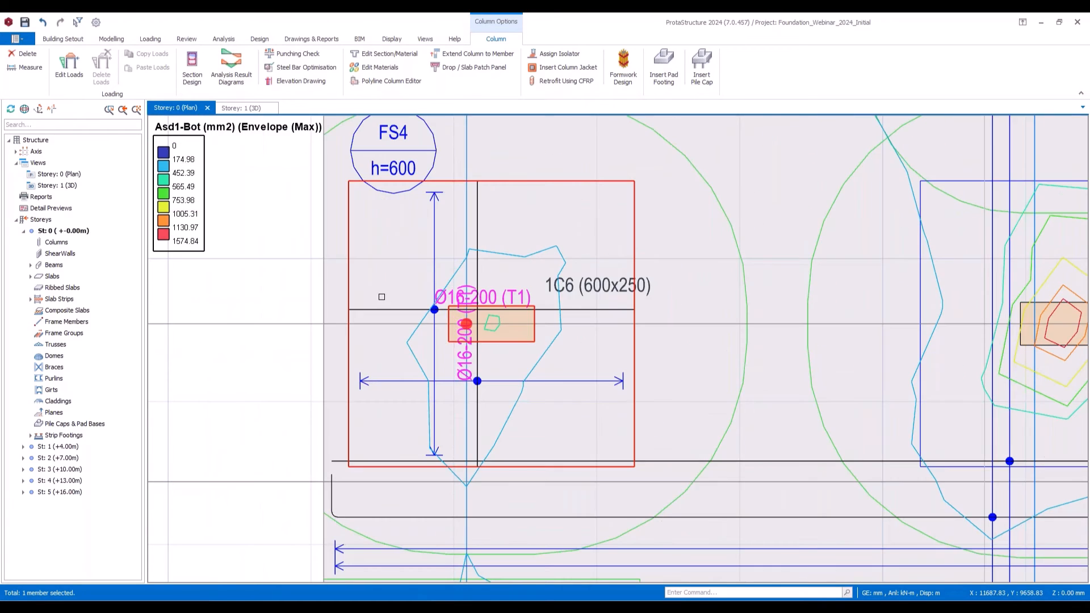
pyautogui.scroll(2, 482, 372)
pyautogui.scroll(-1, 483, 369)
pyautogui.scroll(-1, 483, 369)
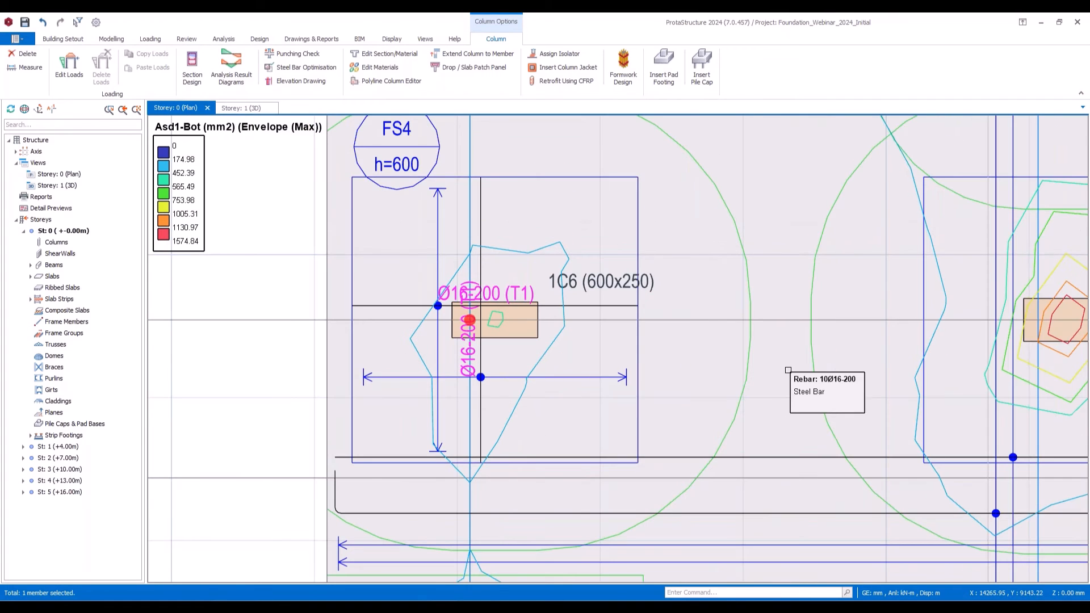
pyautogui.moveTo(782, 361); pyautogui.dragTo(551, 353, button='middle')
pyautogui.scroll(-2, 550, 353)
pyautogui.moveTo(754, 297); pyautogui.dragTo(654, 282, button='middle')
pyautogui.moveTo(749, 232); pyautogui.dragTo(618, 227, button='middle')
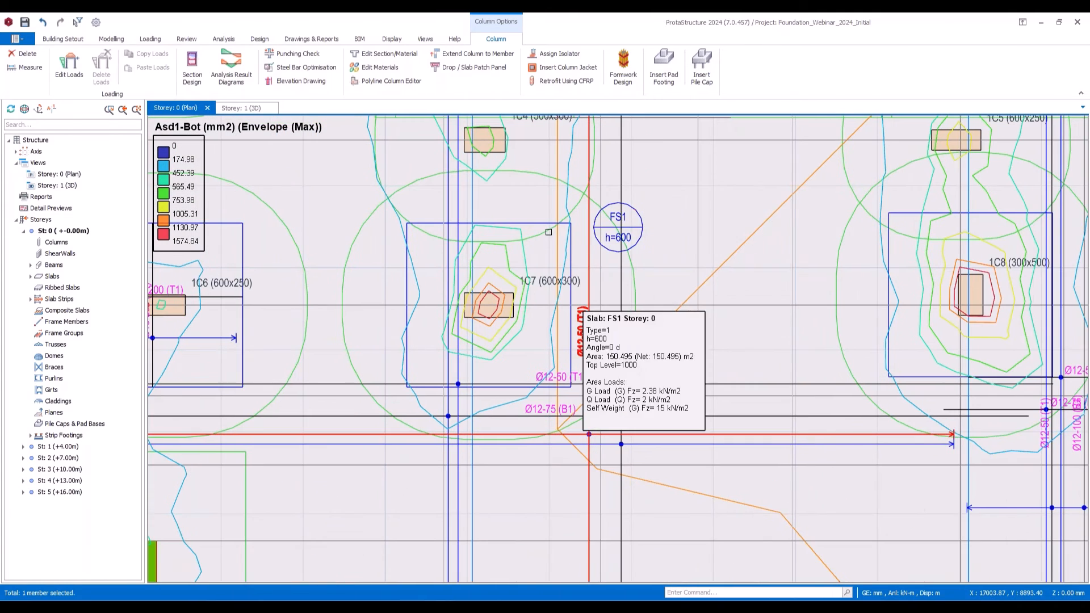
# Step: Assign Ø16 bars to Top Rebar 1 and Top Rebar 2 in column 1C7's drop panel
pyautogui.click(422, 218)
pyautogui.rightClick(426, 223)
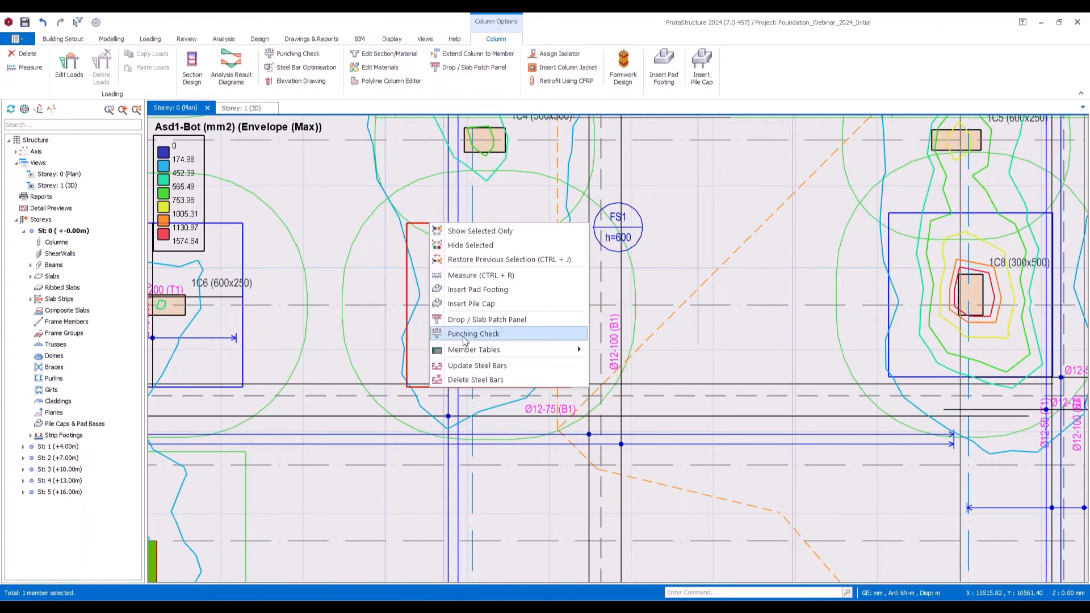
pyautogui.click(483, 320)
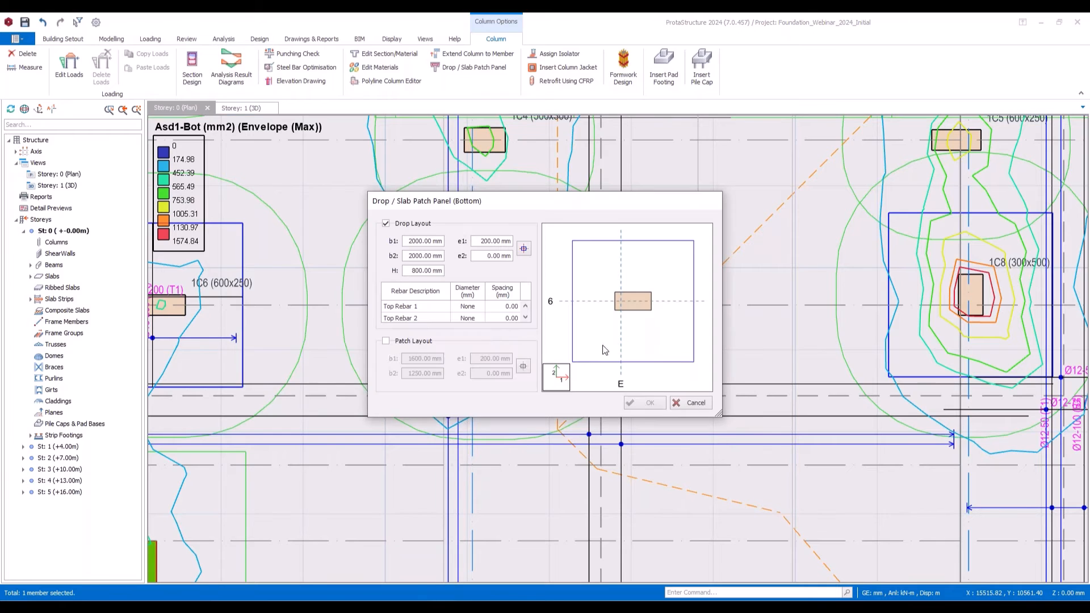
pyautogui.click(462, 306)
pyautogui.click(465, 339)
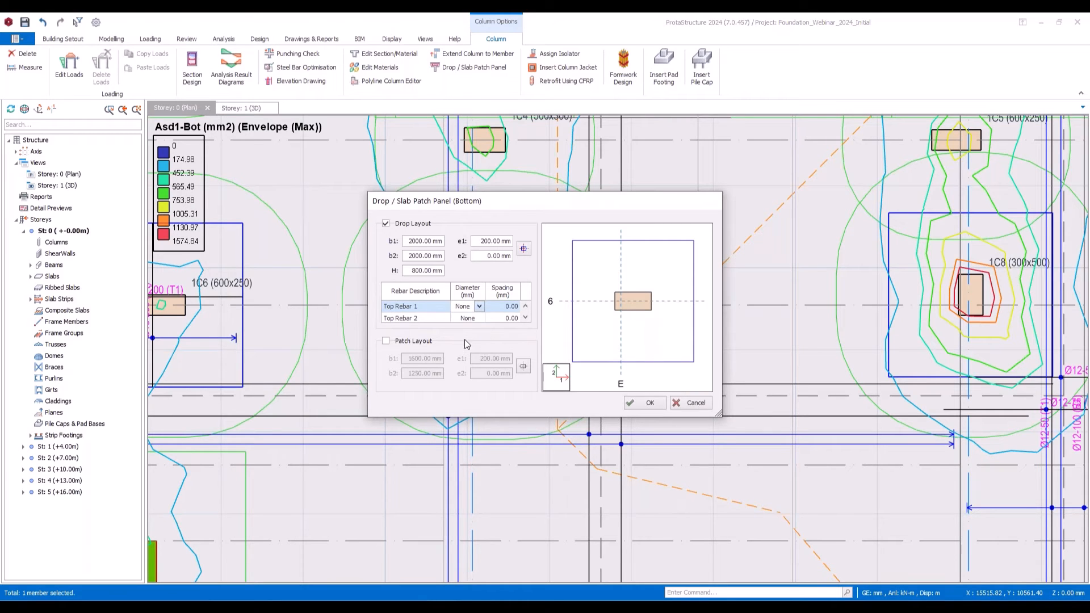
pyautogui.click(473, 320)
pyautogui.click(479, 307)
pyautogui.click(465, 339)
pyautogui.scroll(1, 513, 317)
pyautogui.click(647, 402)
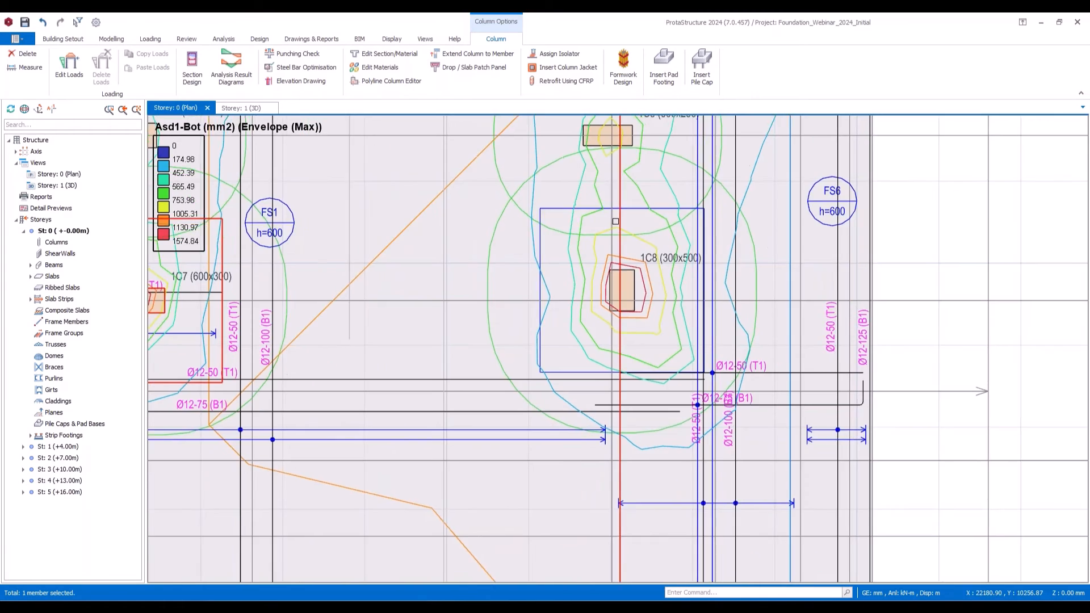
# Step: Assign Ø16 bars to Top Rebar 1 and Top Rebar 2 in column 1C8's drop panel
pyautogui.rightClick(587, 210)
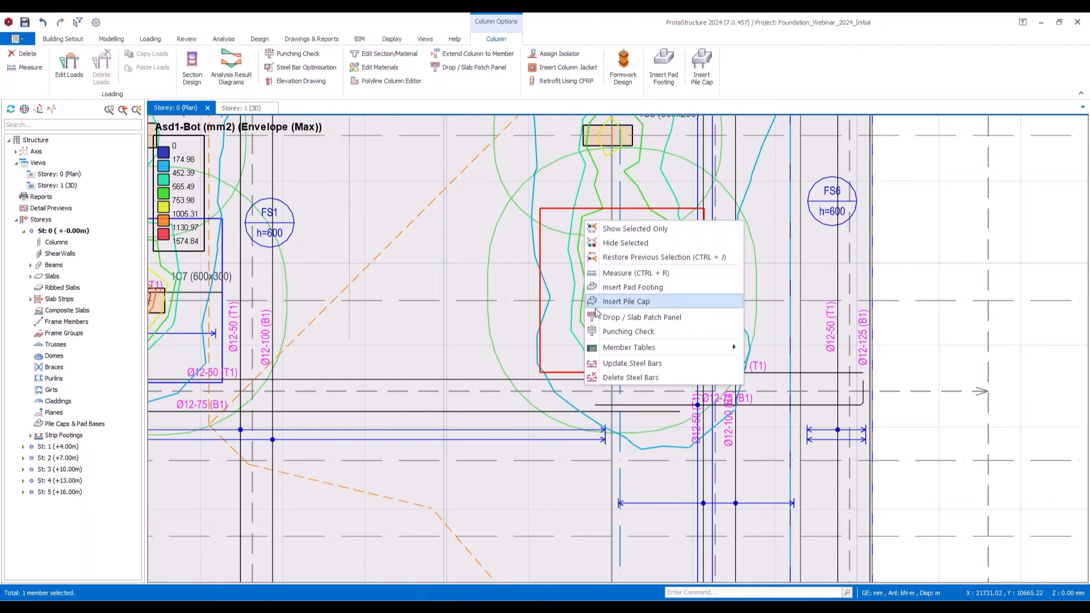
pyautogui.click(628, 318)
pyautogui.click(482, 307)
pyautogui.click(481, 307)
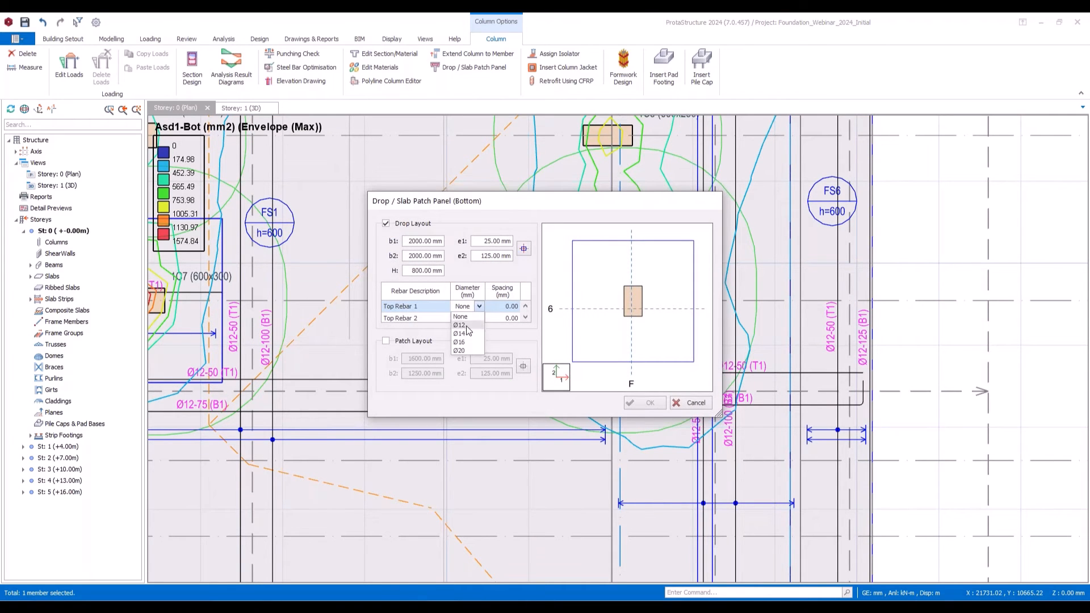
pyautogui.click(465, 339)
pyautogui.click(473, 319)
pyautogui.click(479, 307)
pyautogui.click(471, 342)
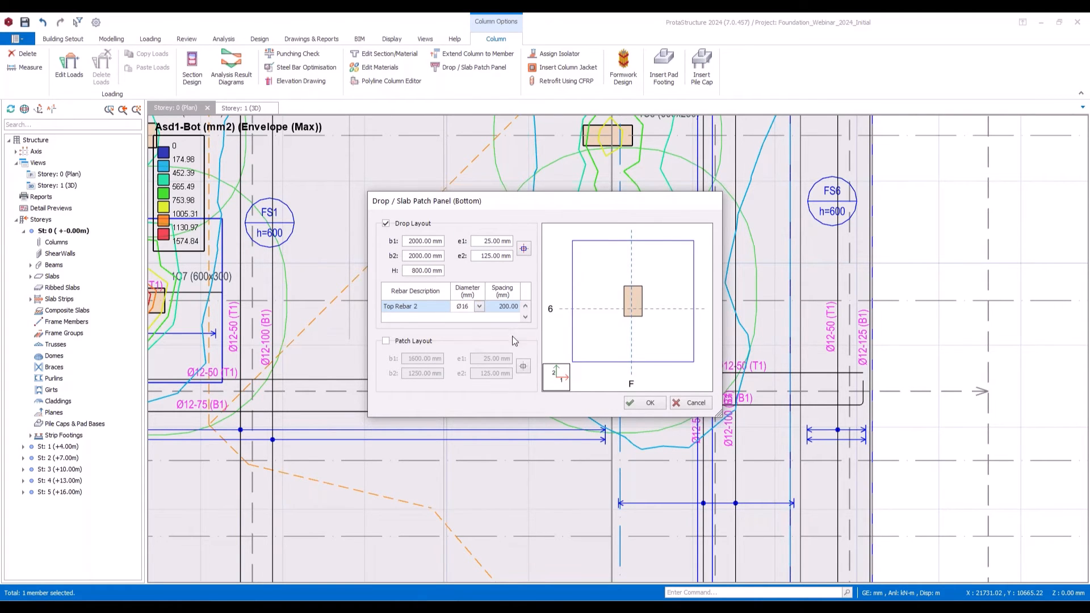
pyautogui.click(646, 403)
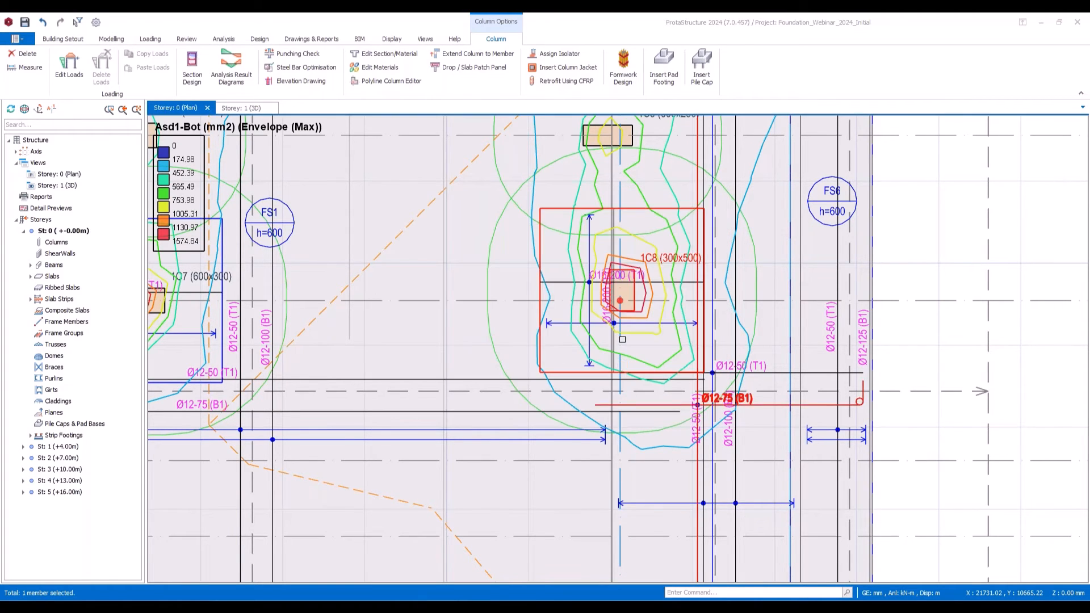
# Step: Run the batch reinforcement design of the axis G foundation beams with Re-select All Bars
pyautogui.scroll(-5, 726, 330)
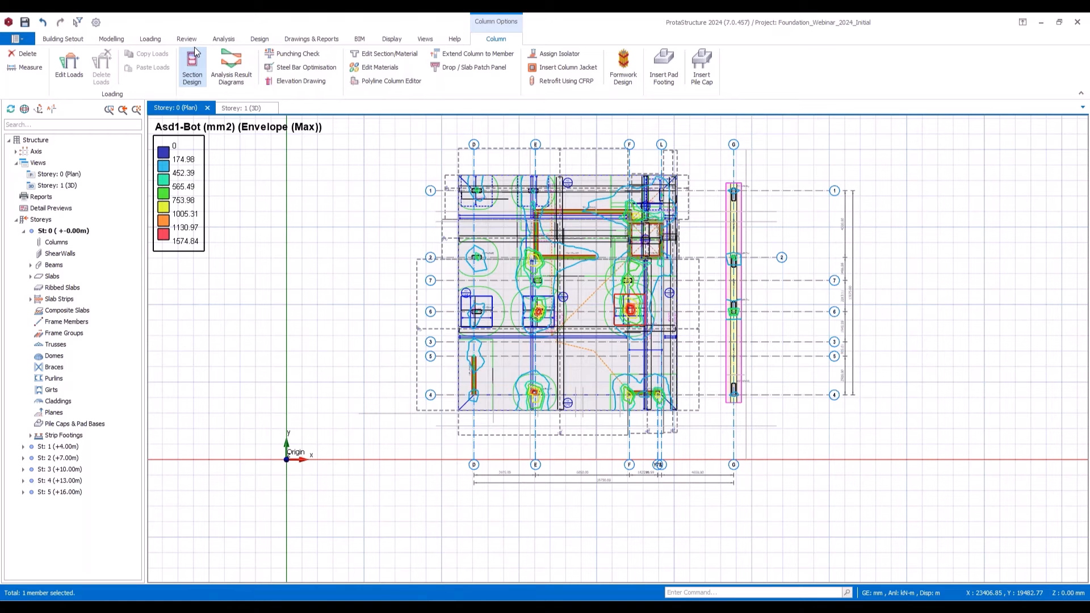
pyautogui.click(259, 40)
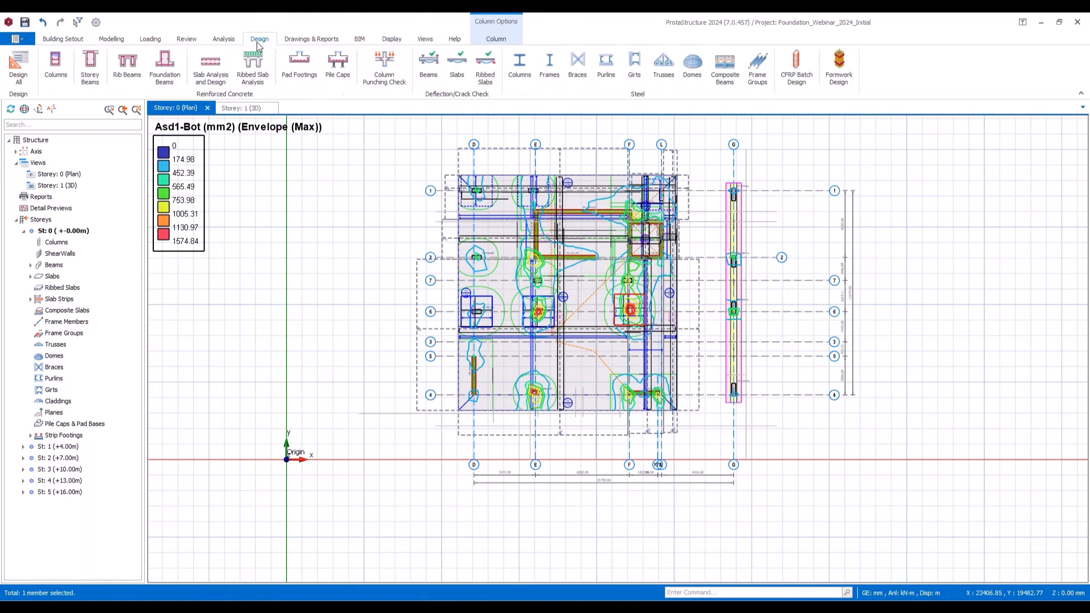
pyautogui.click(171, 81)
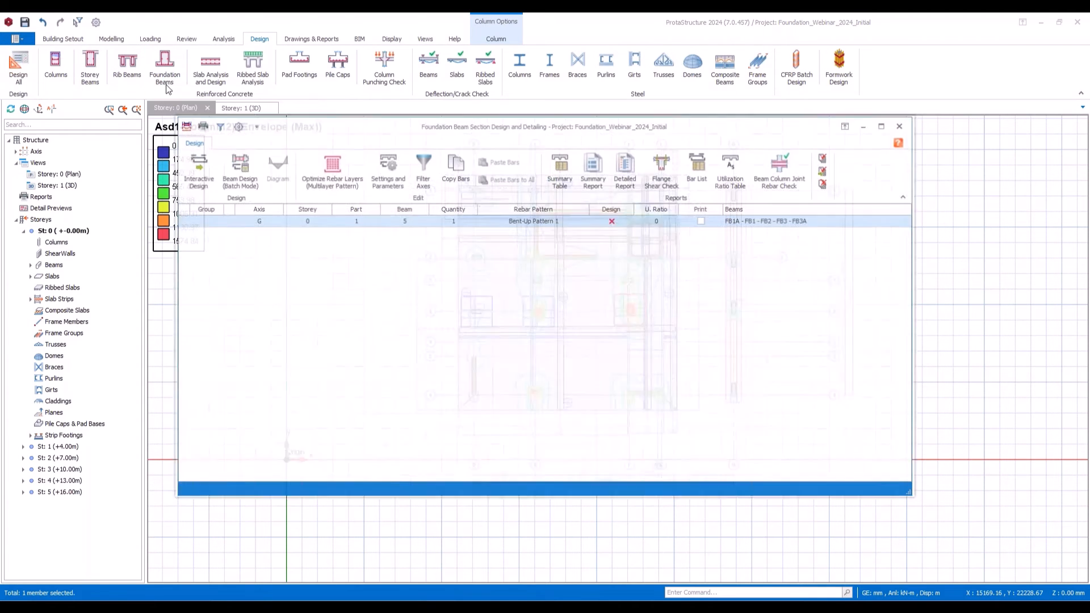
pyautogui.click(239, 168)
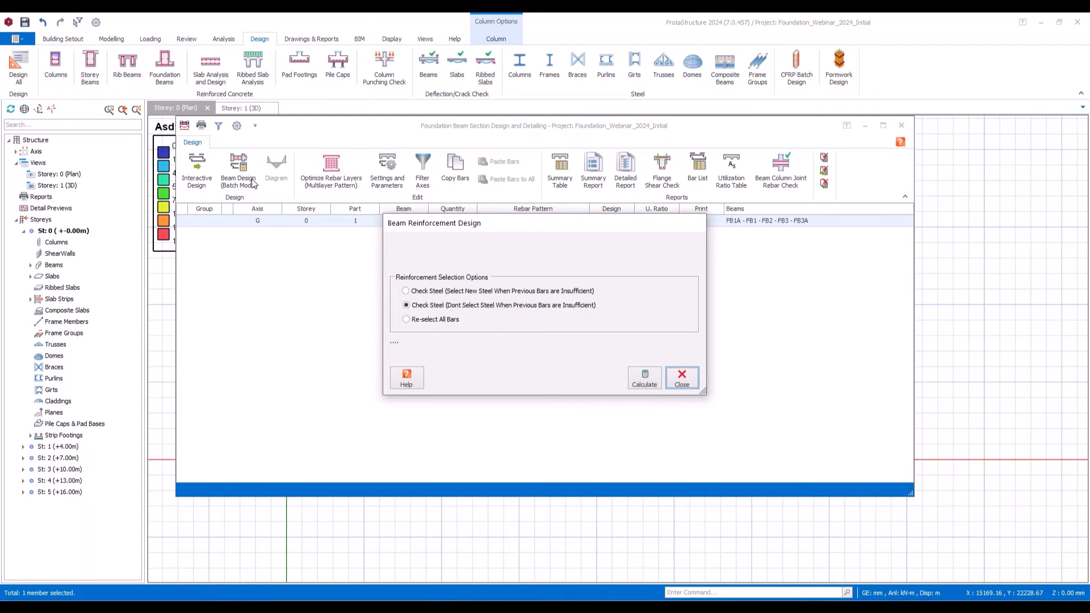
pyautogui.click(441, 322)
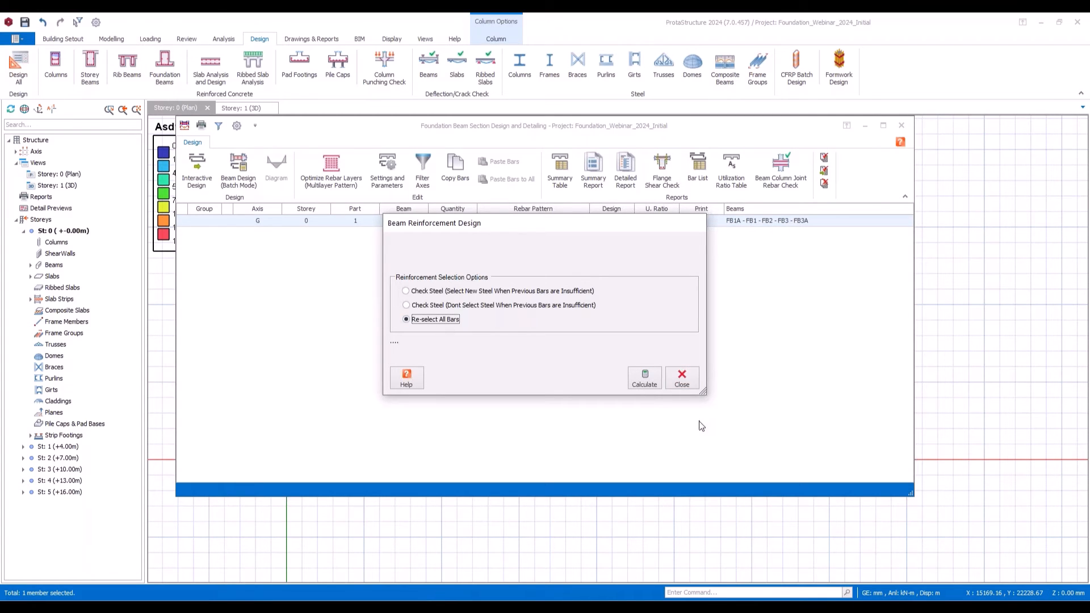
pyautogui.click(645, 380)
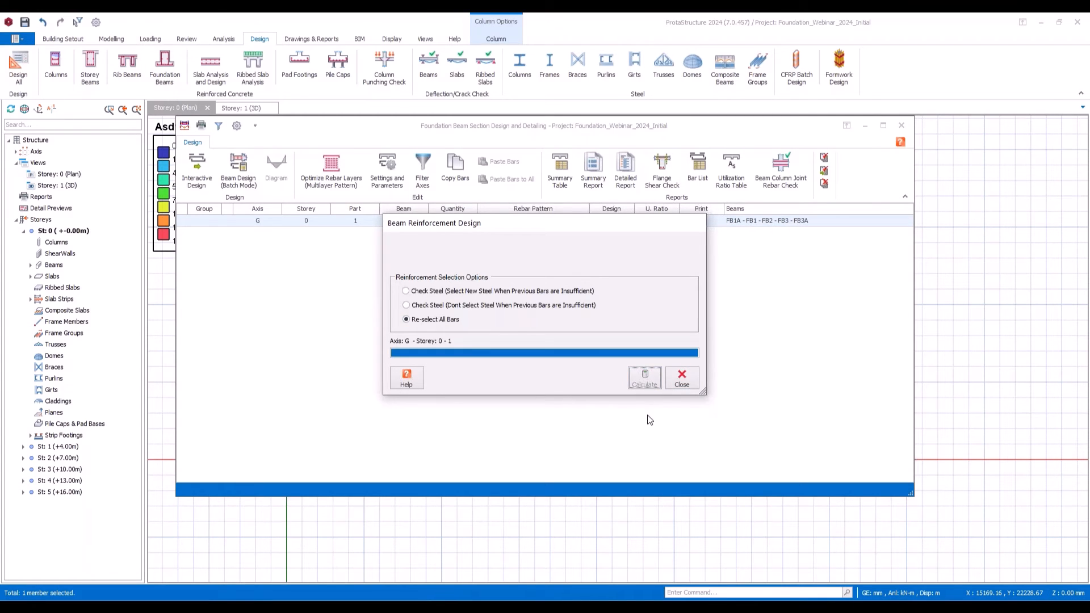
pyautogui.click(684, 381)
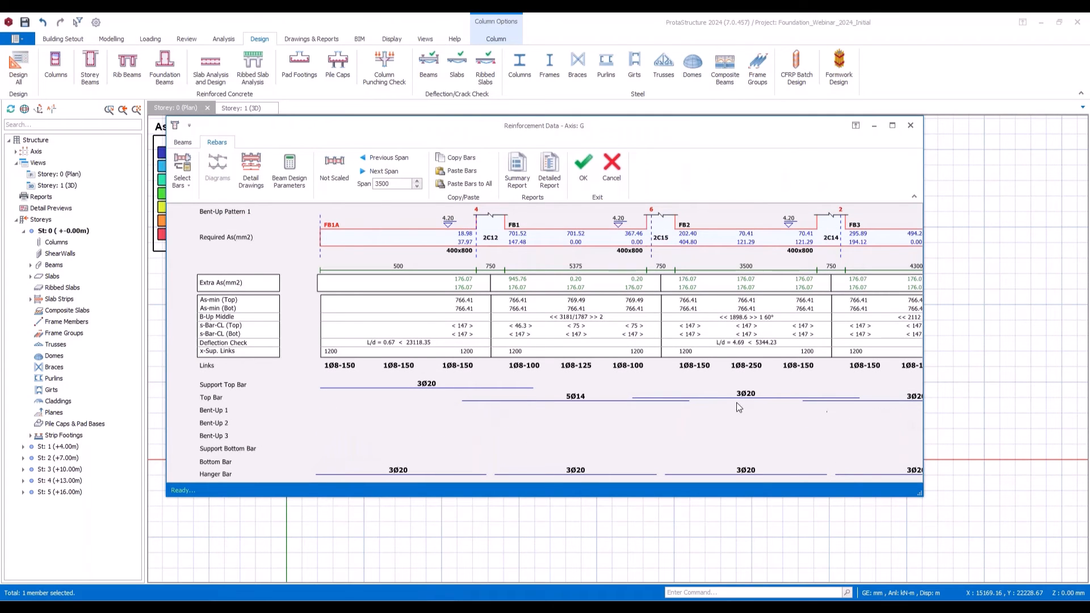
# Step: Change the top bar of foundation beam FB1 on axis G to 3Ø20
pyautogui.click(574, 400)
pyautogui.click(557, 399)
pyautogui.click(558, 399)
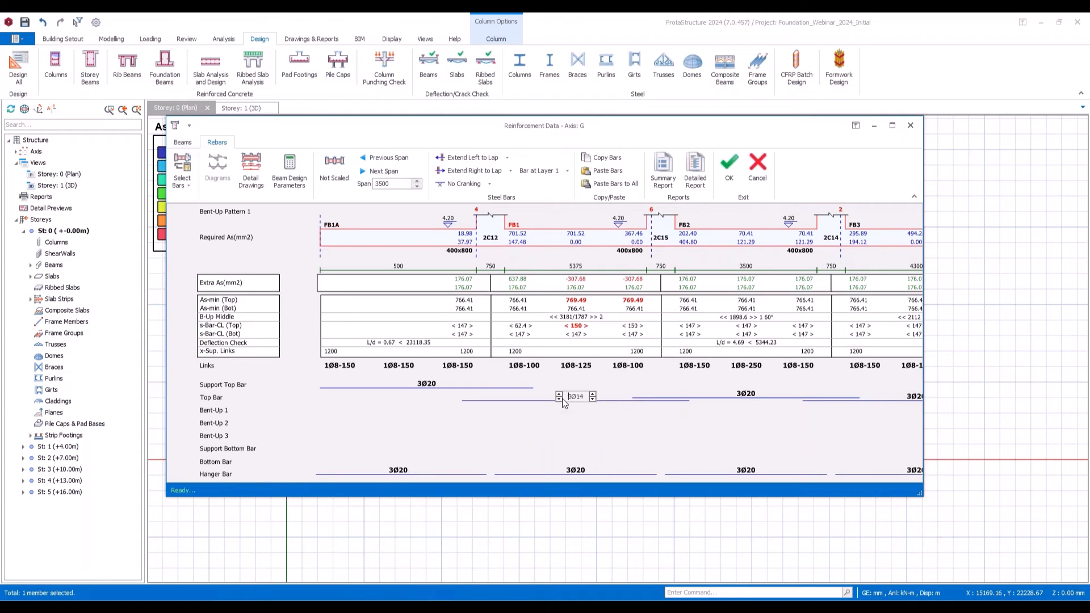
pyautogui.click(593, 393)
pyautogui.click(594, 395)
# Step: Generate the detailed beam report including the design forces, bending design, shear design, rebar and deflection summaries
pyautogui.click(696, 181)
pyautogui.click(603, 257)
pyautogui.click(602, 271)
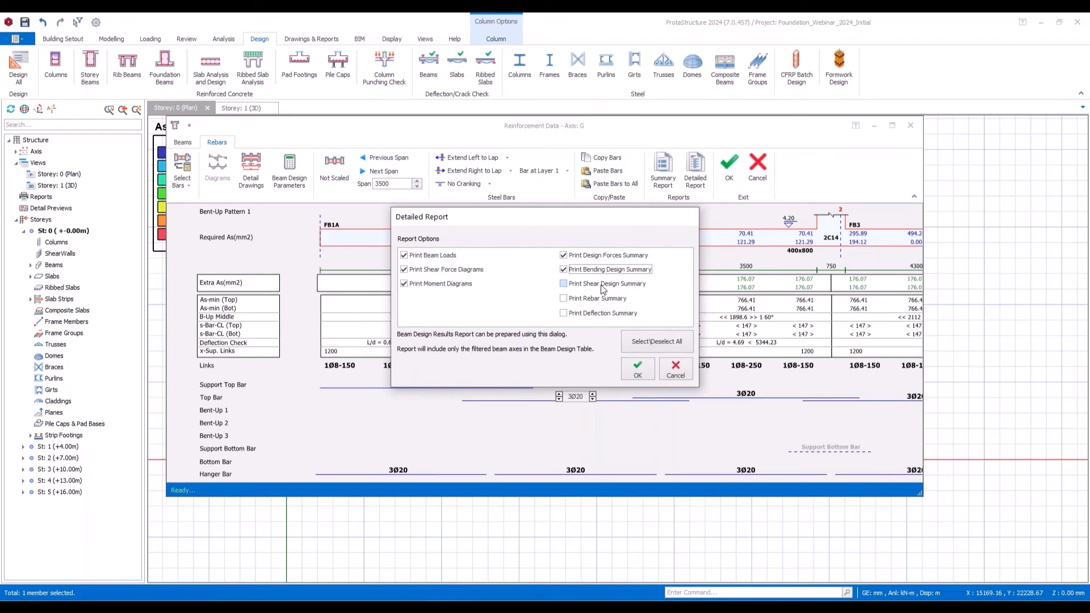
pyautogui.click(603, 285)
pyautogui.click(602, 299)
pyautogui.click(603, 314)
pyautogui.click(637, 369)
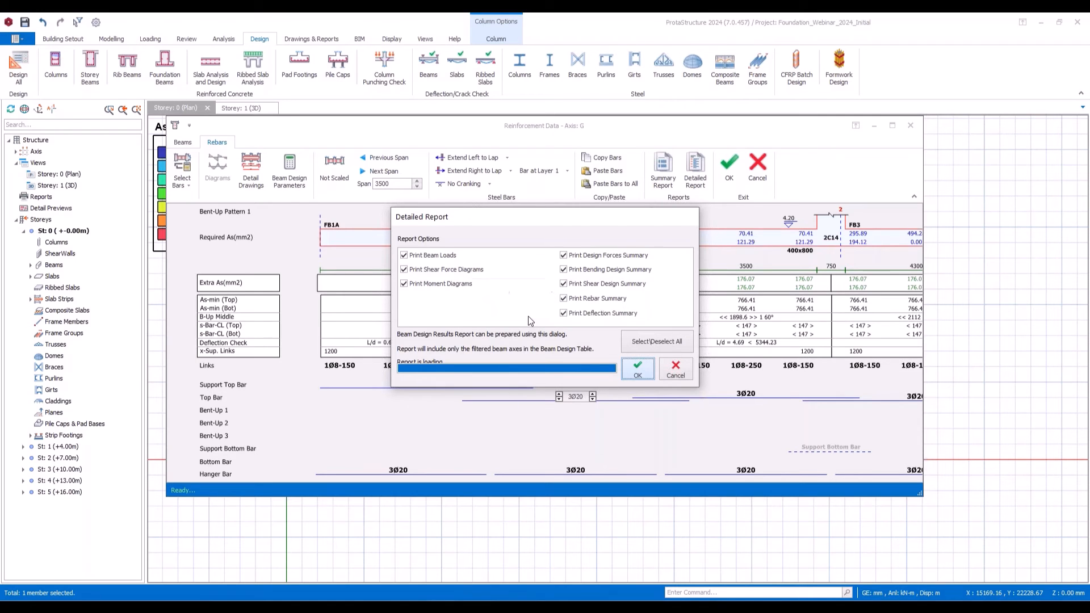
# Step: Review the design parameters and beam FB1A's bending, shear and torsion design in the report, and close it
pyautogui.scroll(-20, 683, 375)
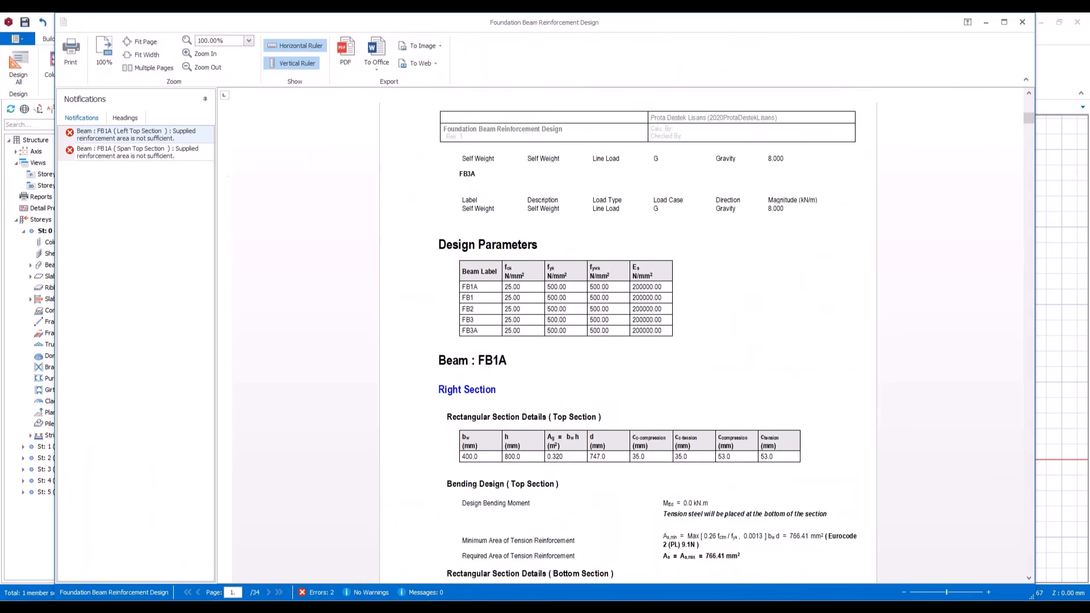
pyautogui.scroll(3, 622, 138)
pyautogui.moveTo(461, 201); pyautogui.dragTo(674, 404)
pyautogui.scroll(-6, 675, 401)
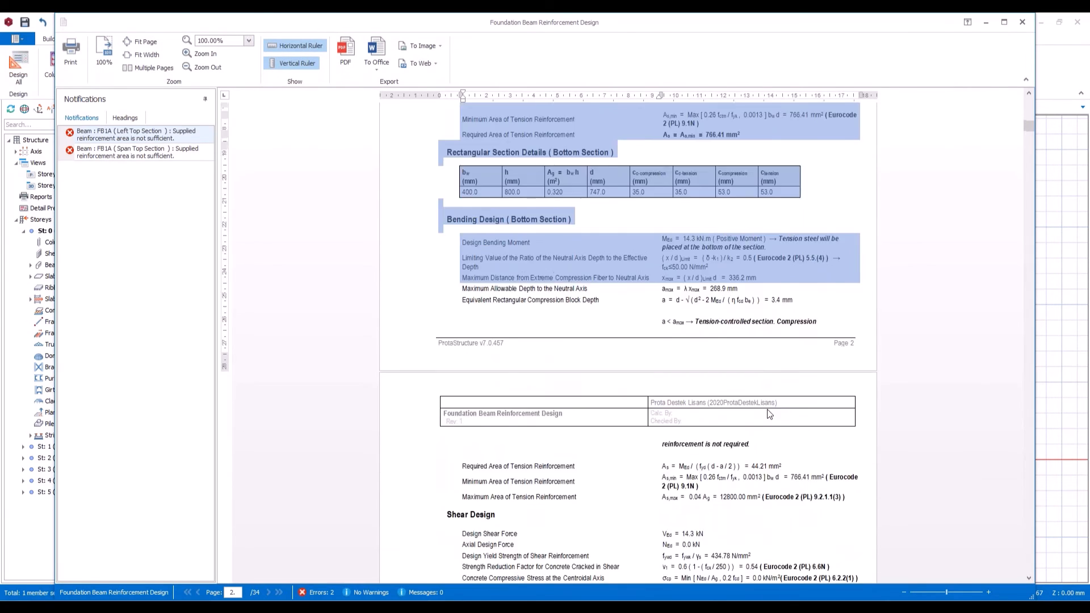
pyautogui.scroll(-6, 674, 400)
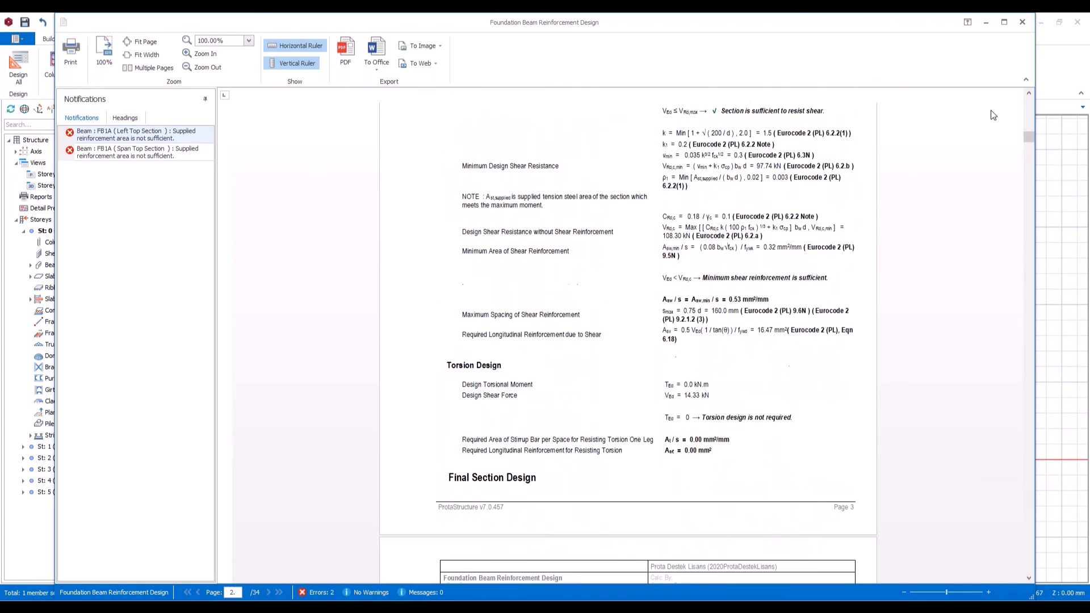
pyautogui.click(1022, 21)
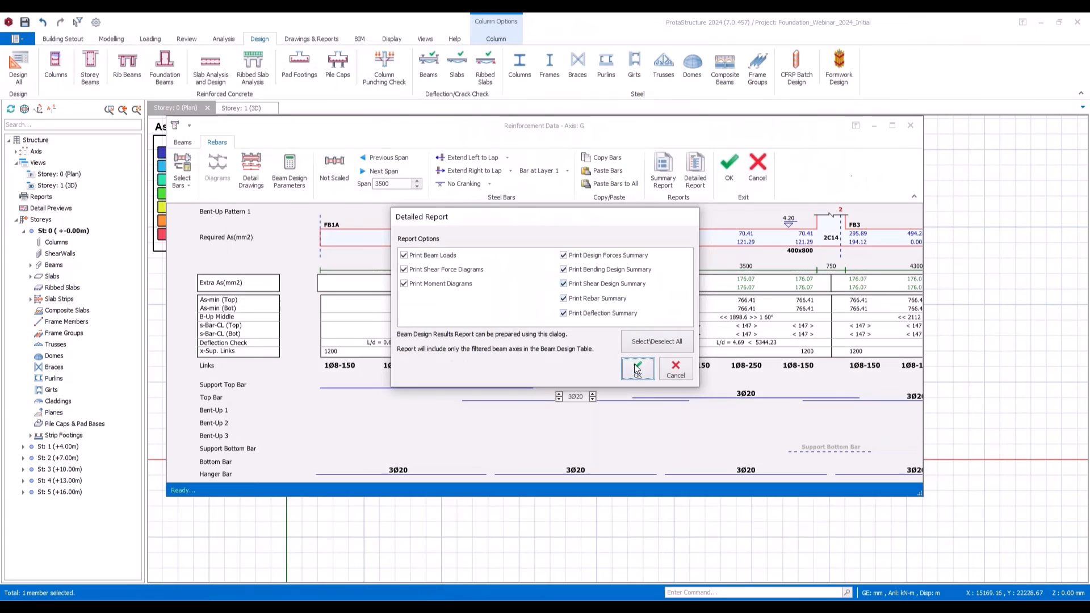
# Step: Dismiss the report options, accept the axis G reinforcement and close the foundation beam design
pyautogui.click(674, 374)
pyautogui.click(729, 165)
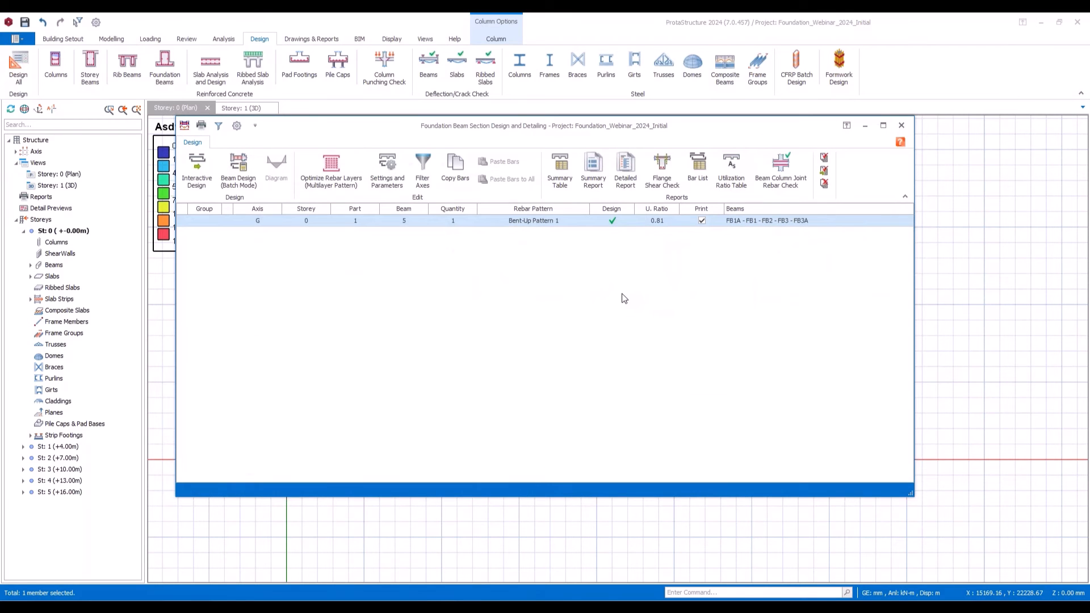
pyautogui.click(902, 125)
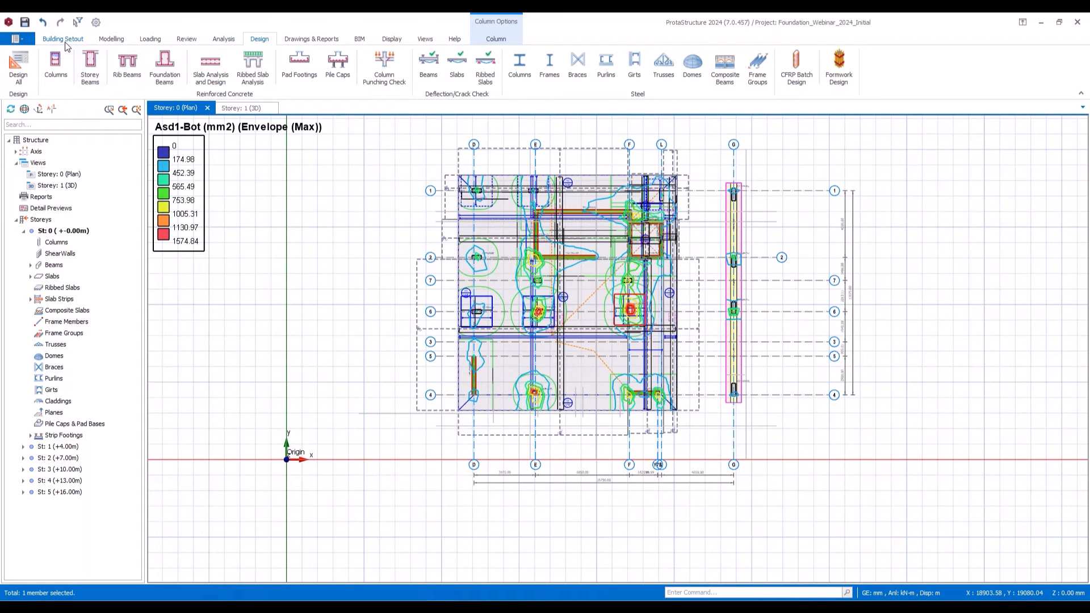
# Step: Enable the horizontal subgrade coefficient ratio in the project's foundation settings and clear the column selection
pyautogui.click(48, 41)
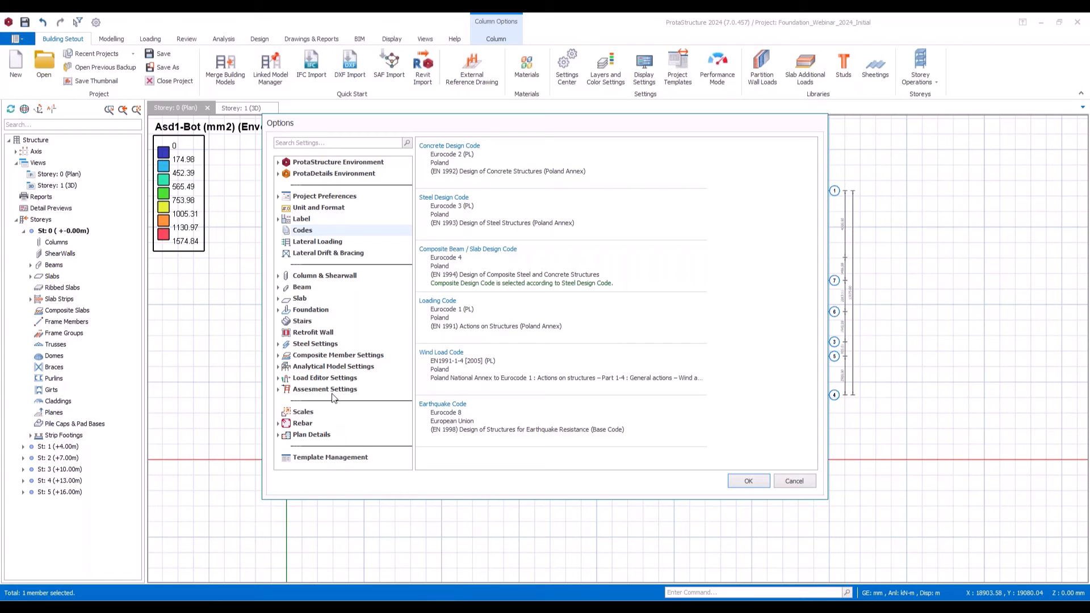
pyautogui.click(311, 312)
pyautogui.click(328, 310)
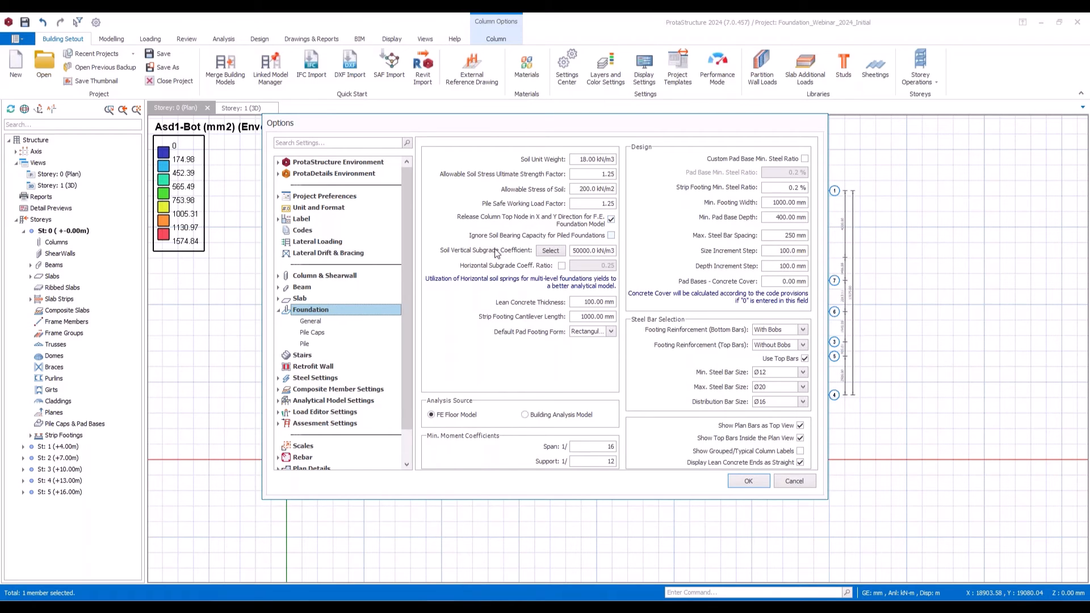
pyautogui.click(562, 266)
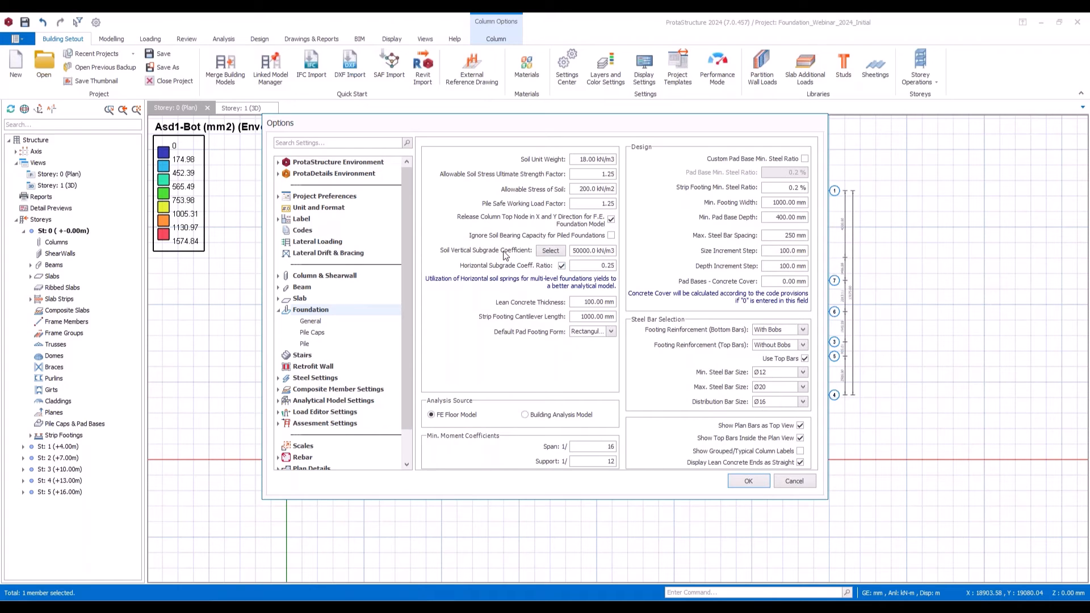
pyautogui.moveTo(593, 268); pyautogui.dragTo(636, 271)
pyautogui.click(759, 482)
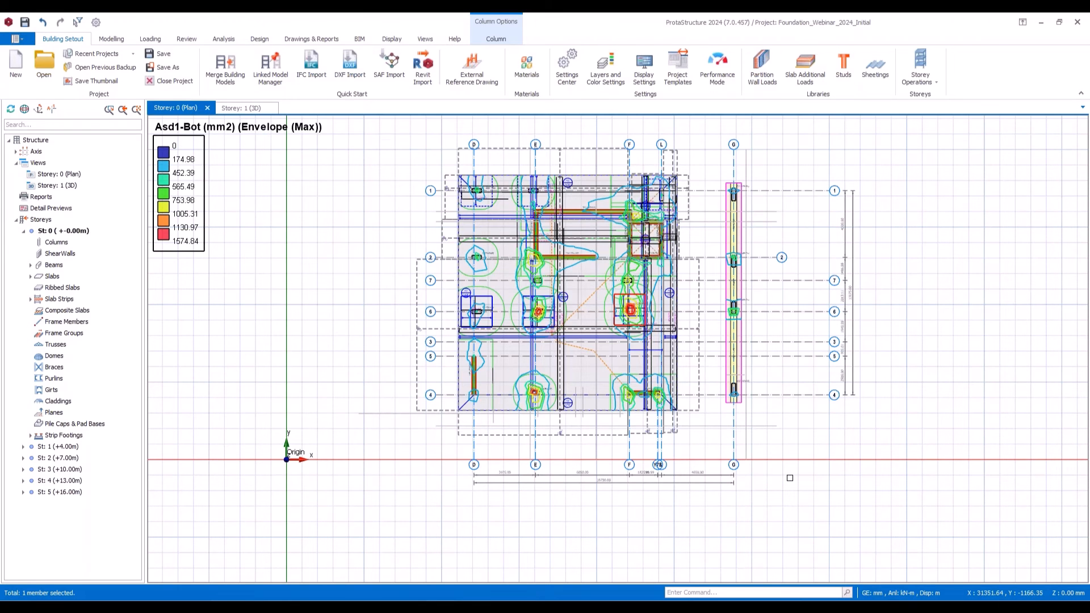
pyautogui.press('Escape')
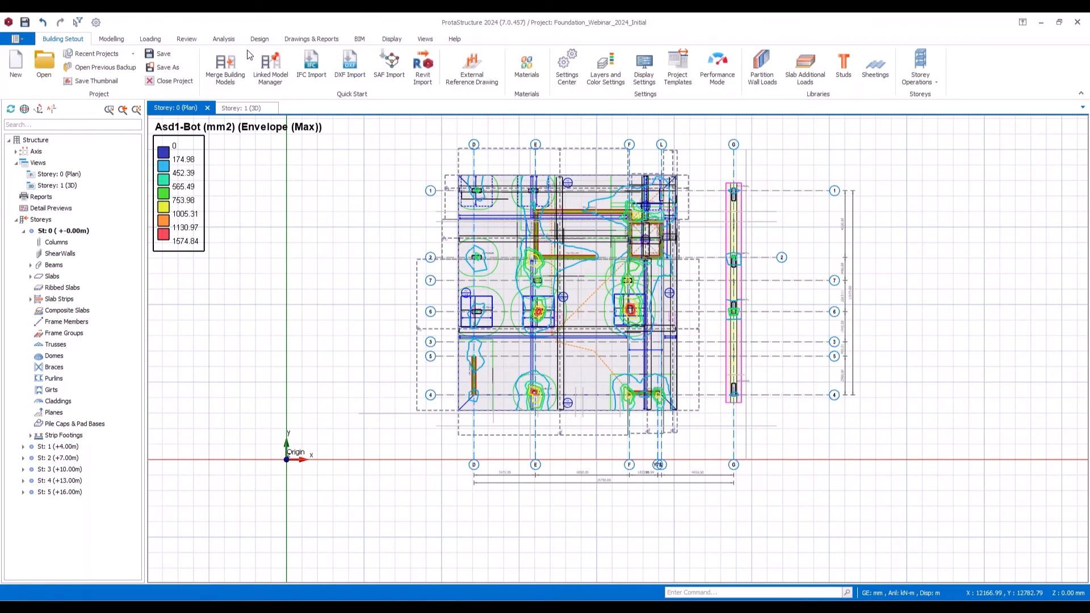
# Step: Set the soil structure interaction to Merged Foundation Model in the building analysis model options
pyautogui.click(228, 41)
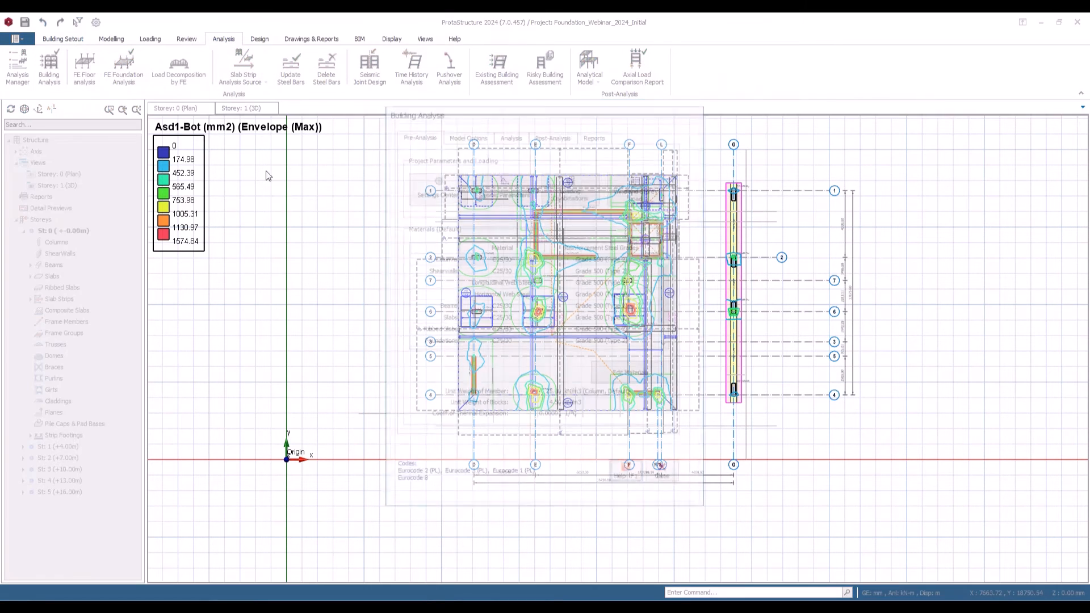
pyautogui.click(466, 134)
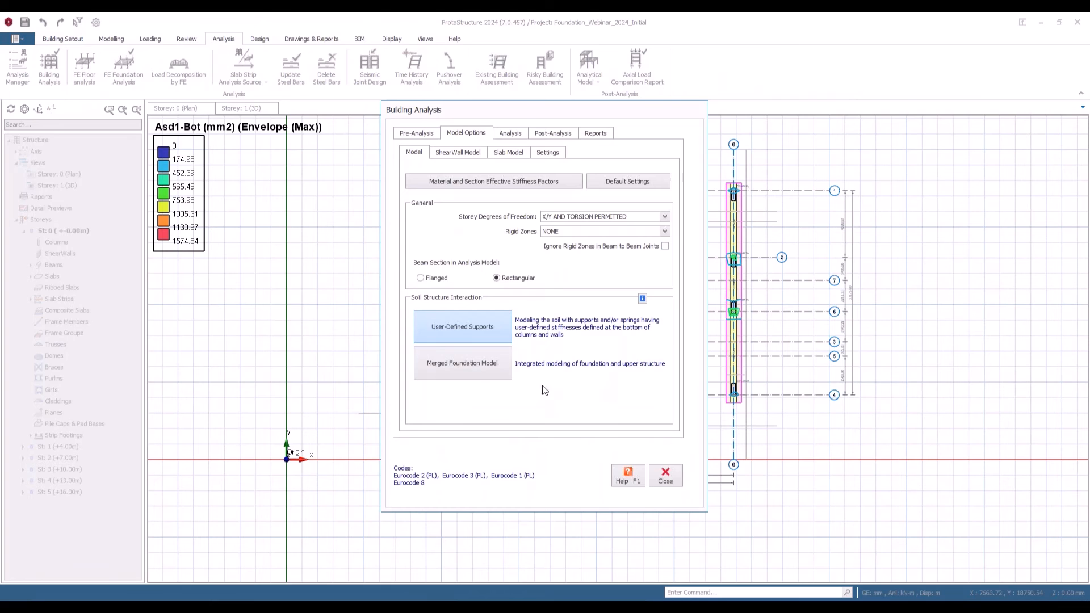
pyautogui.click(482, 378)
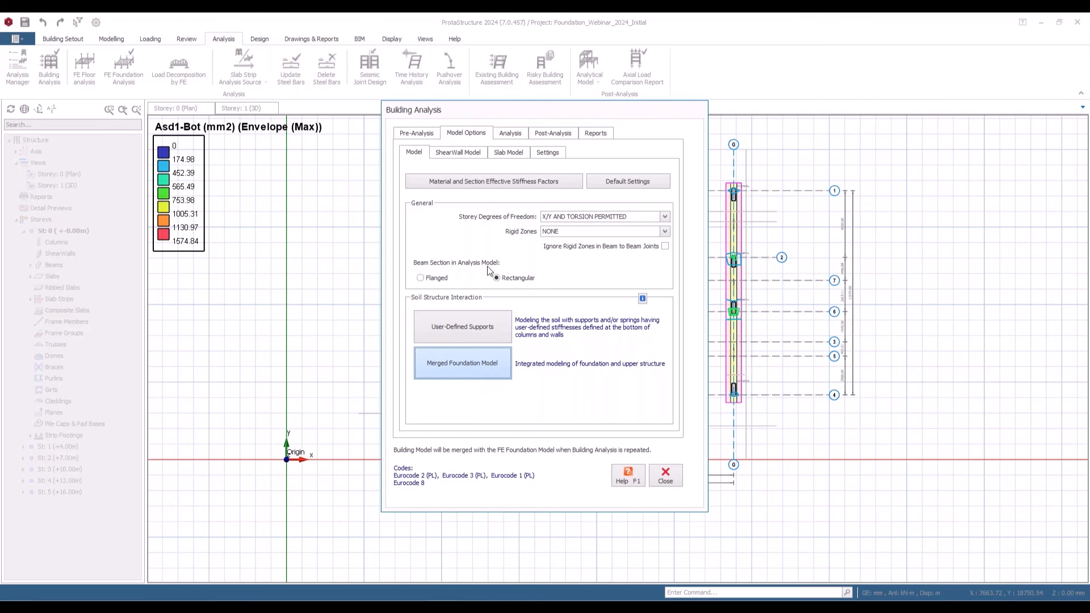
# Step: Run the building analysis with the merged foundation model, without batch member design, and dismiss the resulting reports and messages
pyautogui.click(511, 135)
pyautogui.click(605, 170)
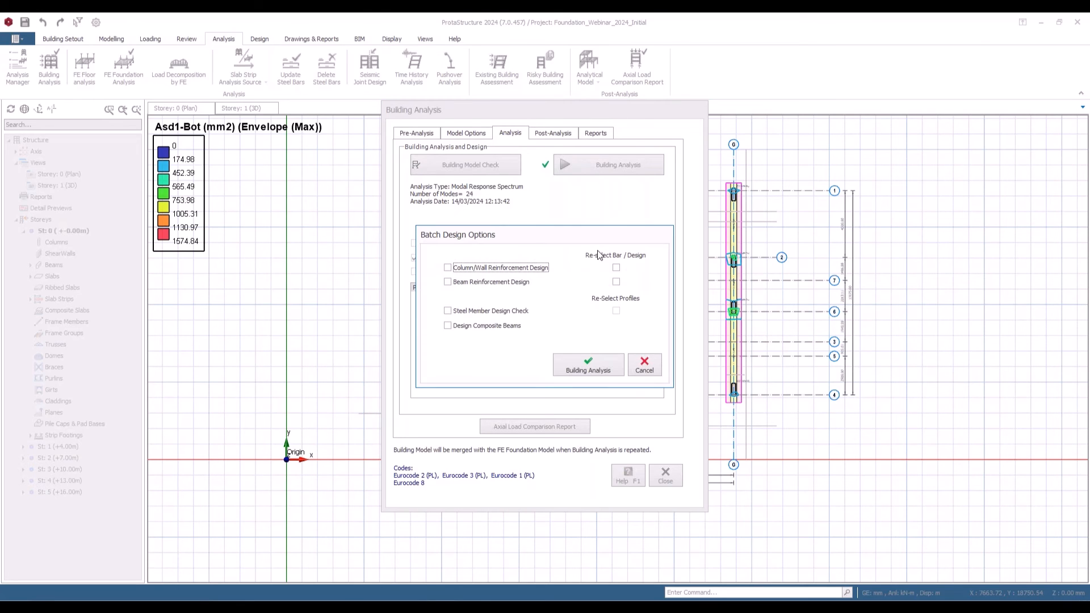
pyautogui.click(622, 364)
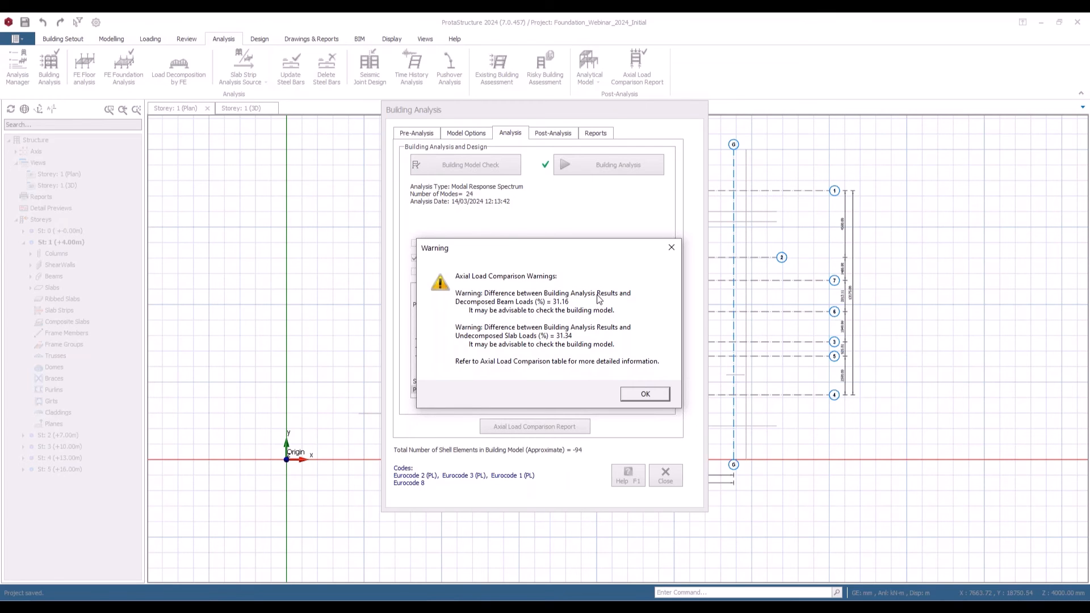
pyautogui.click(659, 394)
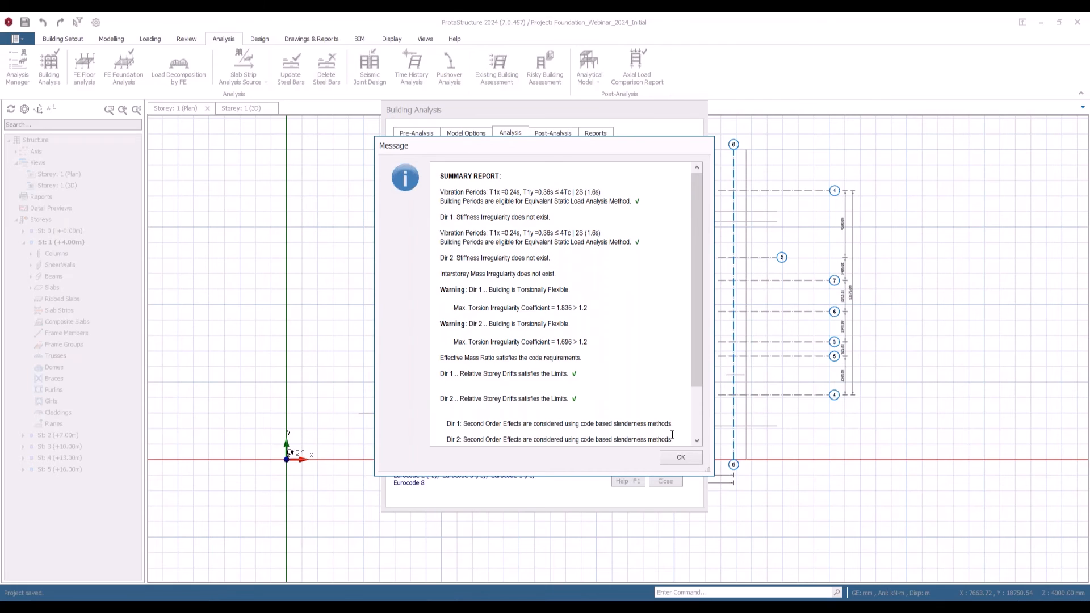
pyautogui.click(683, 462)
pyautogui.click(565, 335)
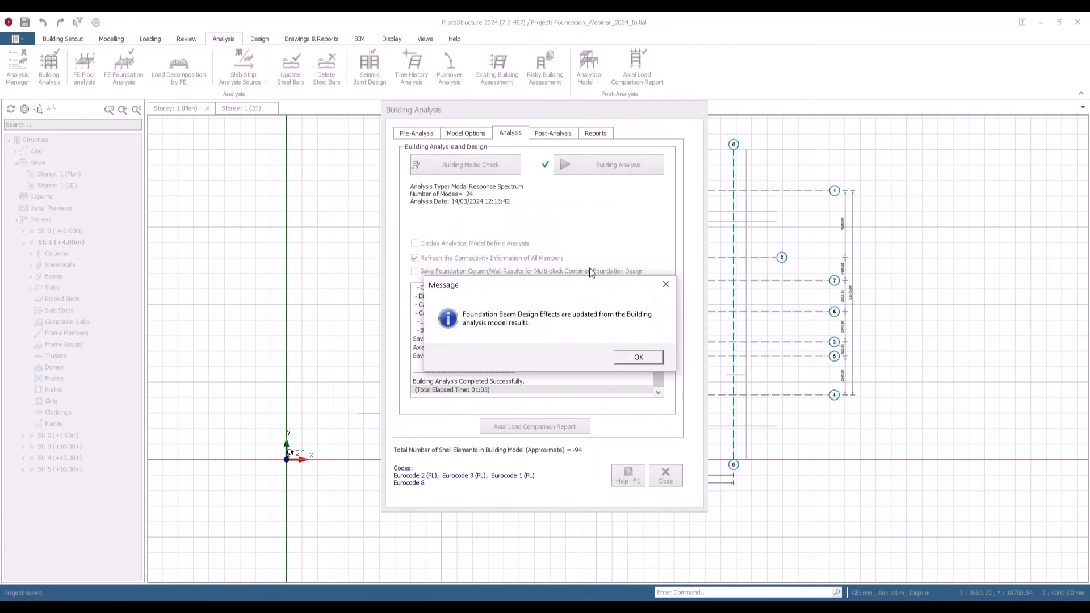
pyautogui.click(637, 357)
# Step: Display the building's analytical model and examine the soil springs beneath the raft and the lowered foundation slab
pyautogui.click(551, 134)
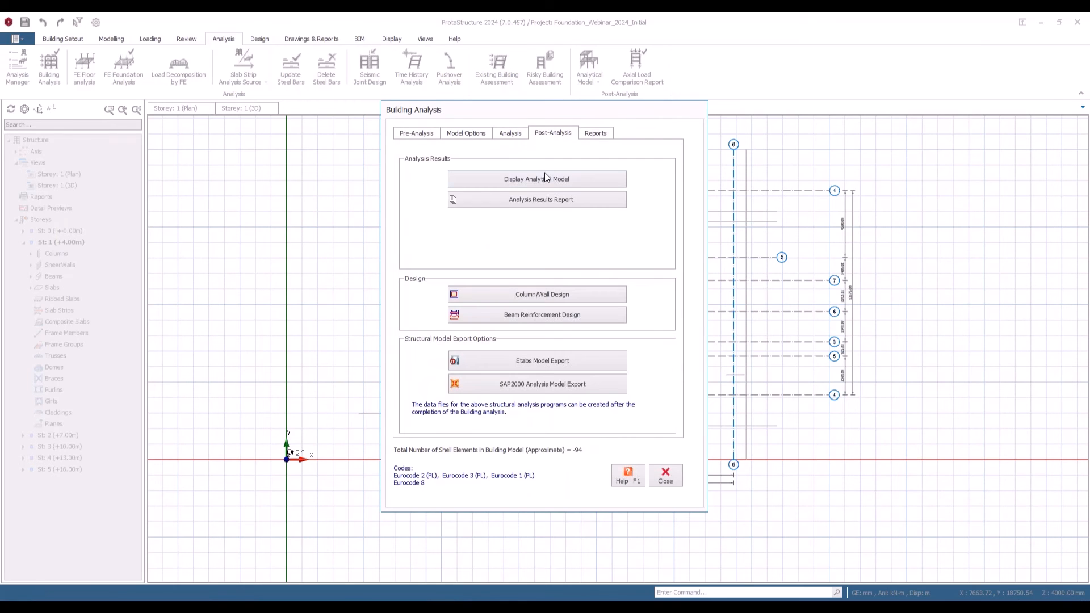
pyautogui.click(545, 176)
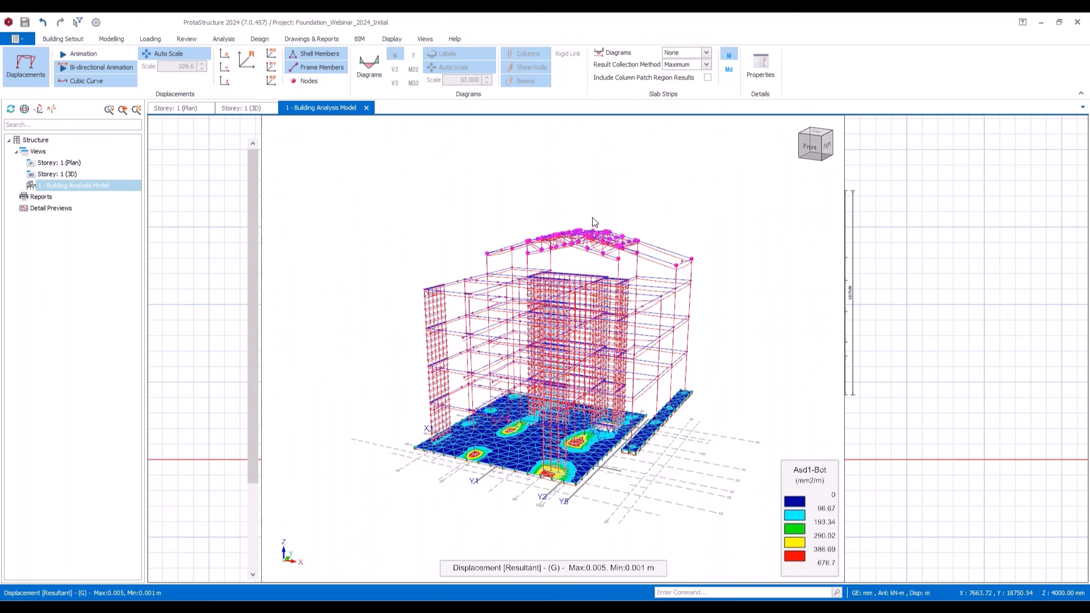
pyautogui.scroll(4, 562, 496)
pyautogui.moveTo(561, 498); pyautogui.dragTo(689, 493, button='middle')
pyautogui.moveTo(578, 442); pyautogui.dragTo(386, 187, button='middle')
pyautogui.moveTo(477, 193); pyautogui.dragTo(704, 369, button='middle')
pyautogui.scroll(5, 681, 454)
pyautogui.scroll(3, 482, 489)
pyautogui.scroll(-3, 477, 427)
pyautogui.scroll(3, 612, 337)
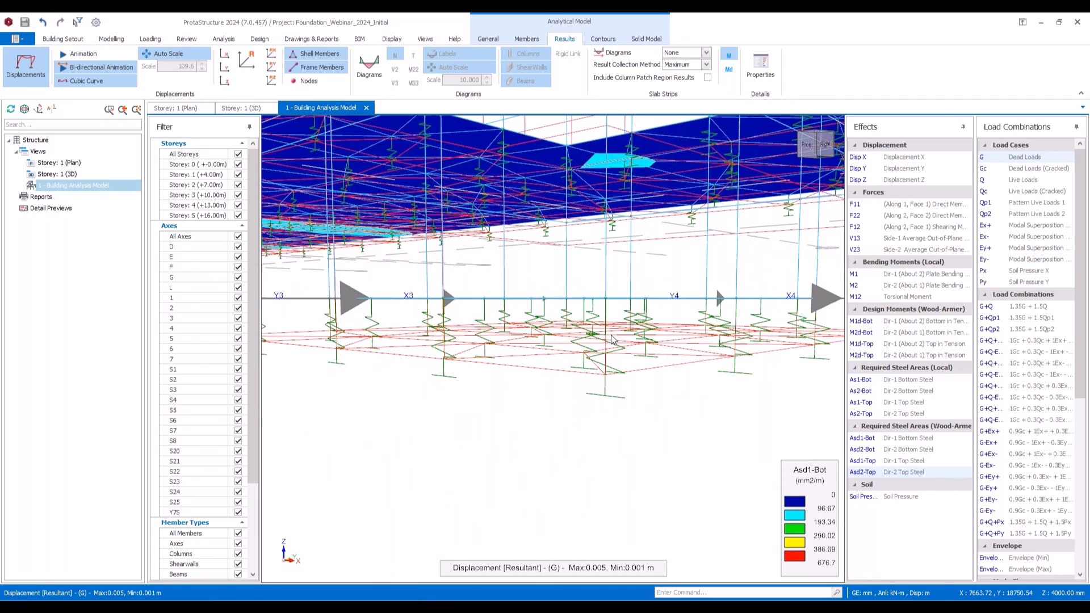
pyautogui.scroll(-5, 507, 371)
pyautogui.scroll(5, 507, 372)
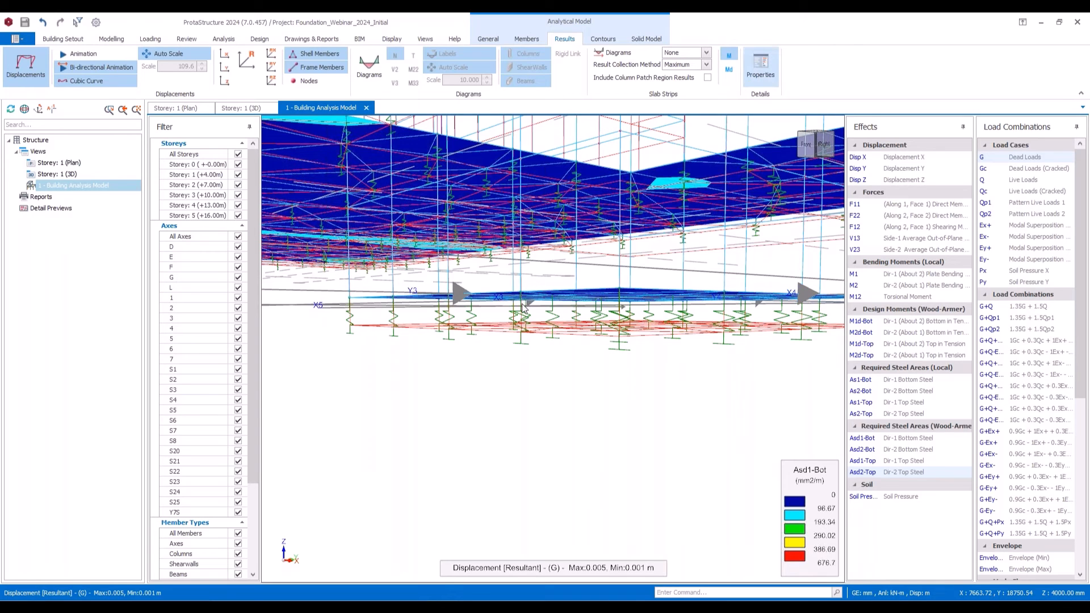
# Step: Inspect the X and Y spring coefficients of the lowered slab's corner node, and close its properties
pyautogui.doubleClick(522, 305)
pyautogui.moveTo(519, 141); pyautogui.dragTo(364, 203)
pyautogui.scroll(3, 539, 365)
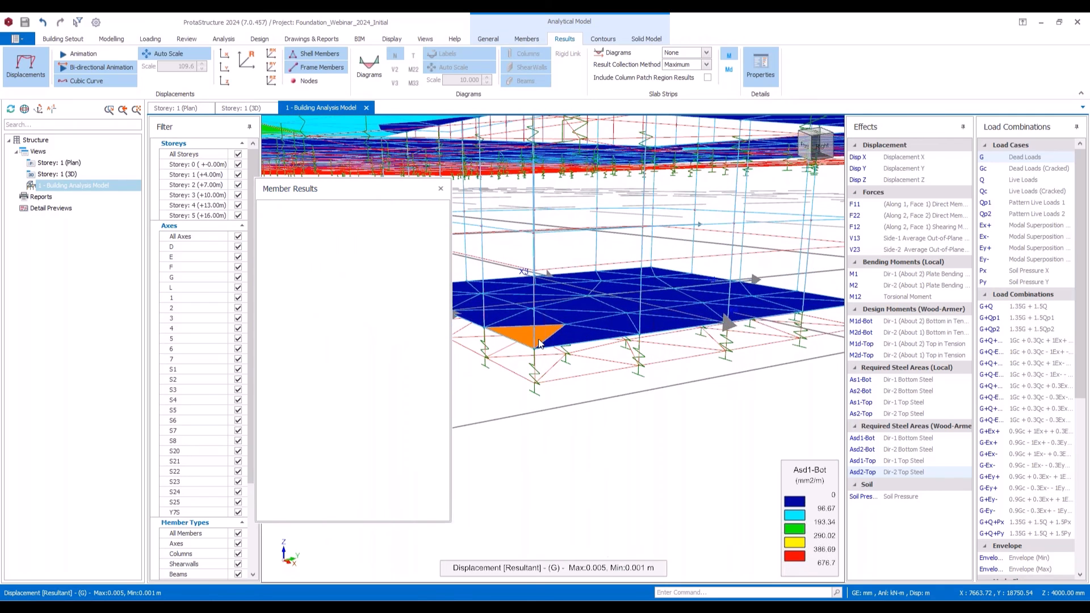
pyautogui.doubleClick(538, 358)
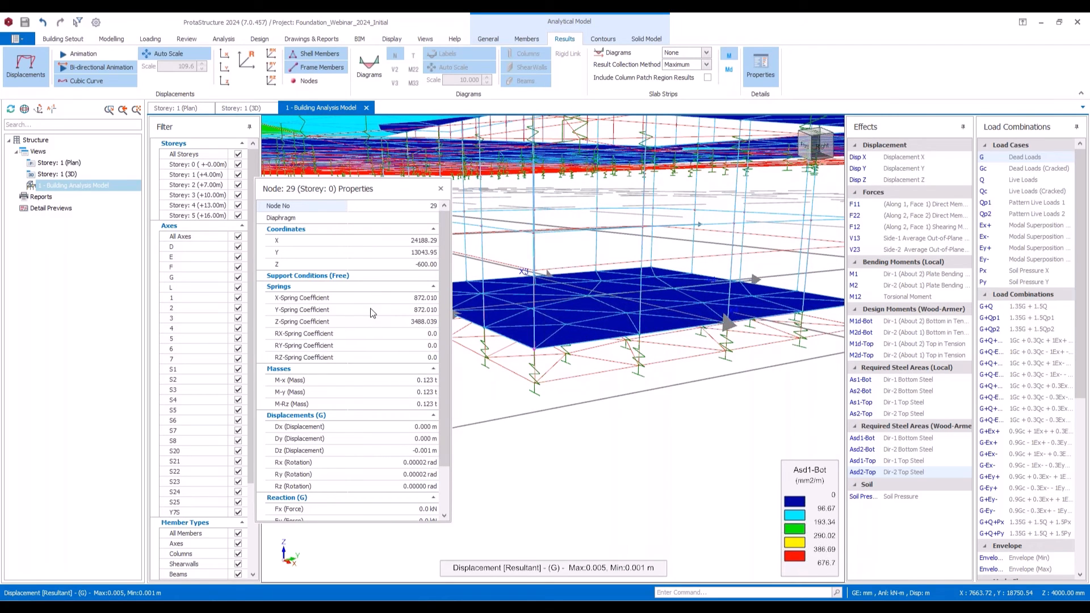
pyautogui.click(423, 310)
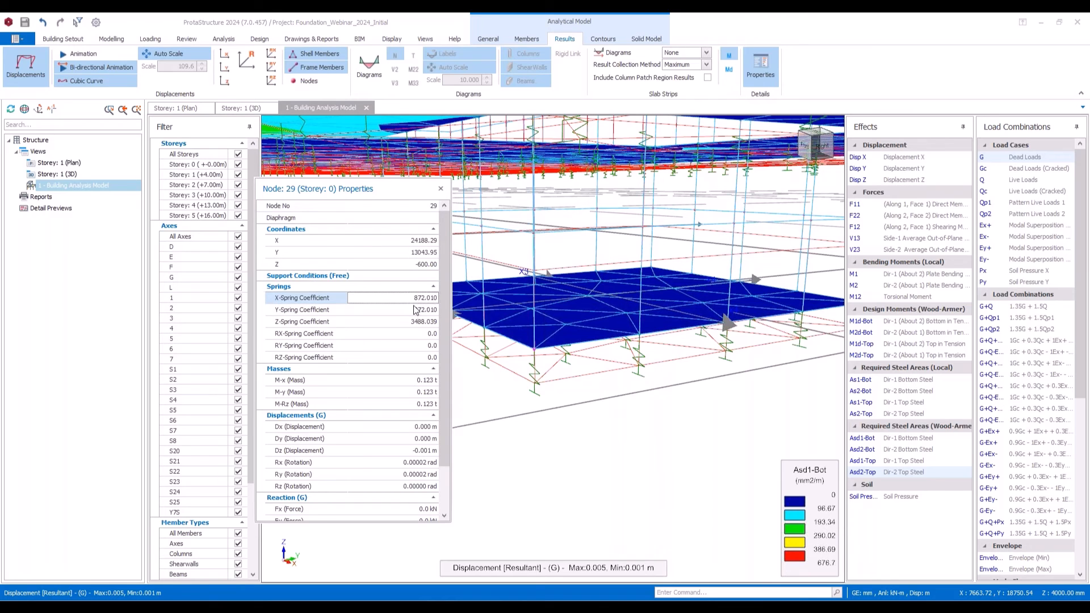
pyautogui.click(422, 300)
pyautogui.click(422, 311)
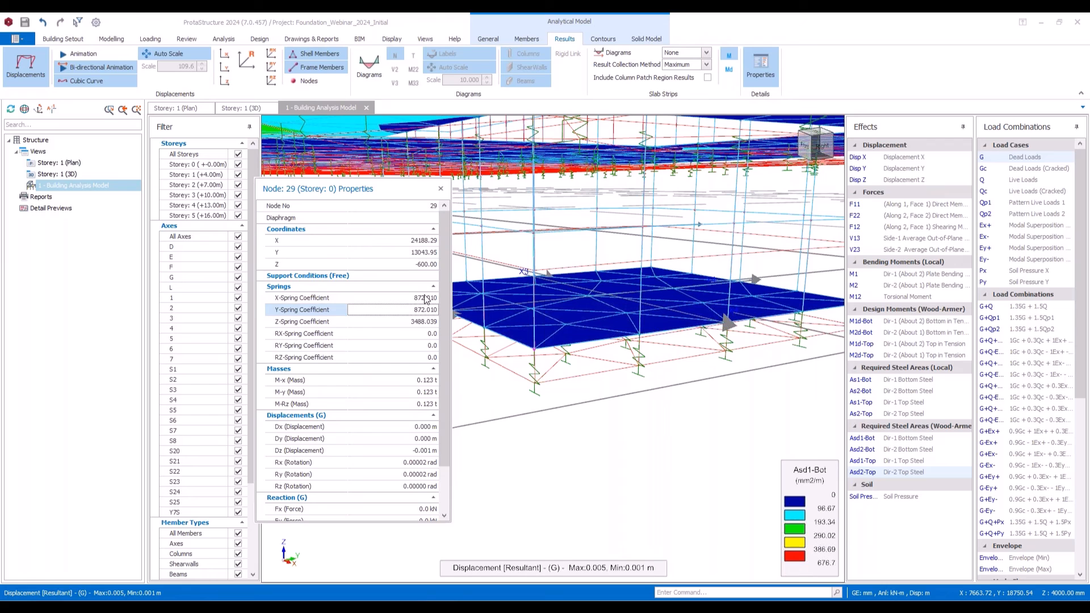
pyautogui.click(440, 188)
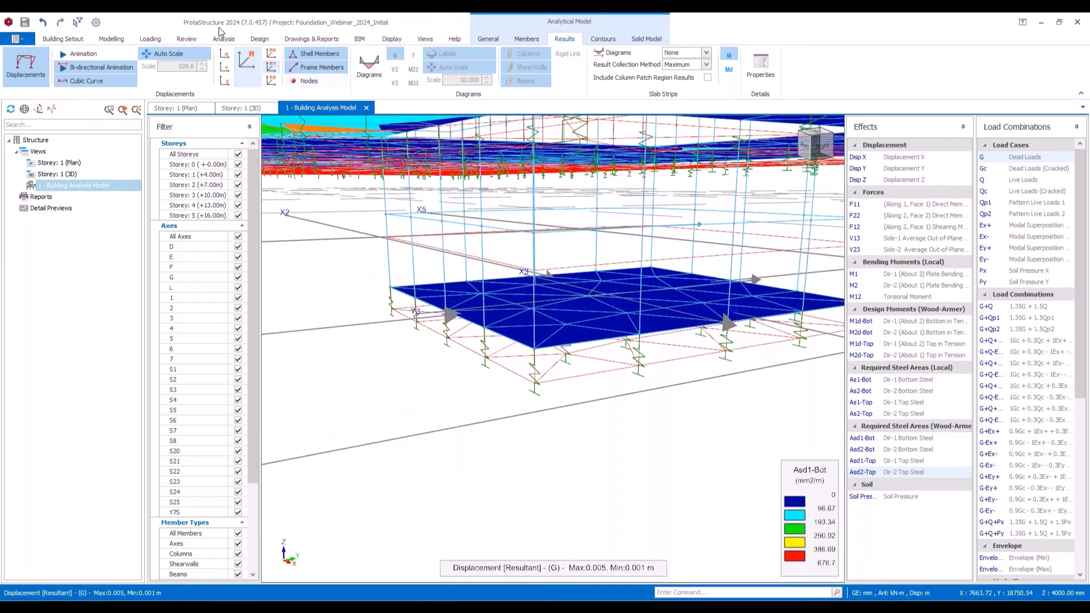
# Step: Close the building analysis model and show the whole structure in the Storey 1 3D view
pyautogui.click(366, 108)
pyautogui.scroll(-10, 464, 305)
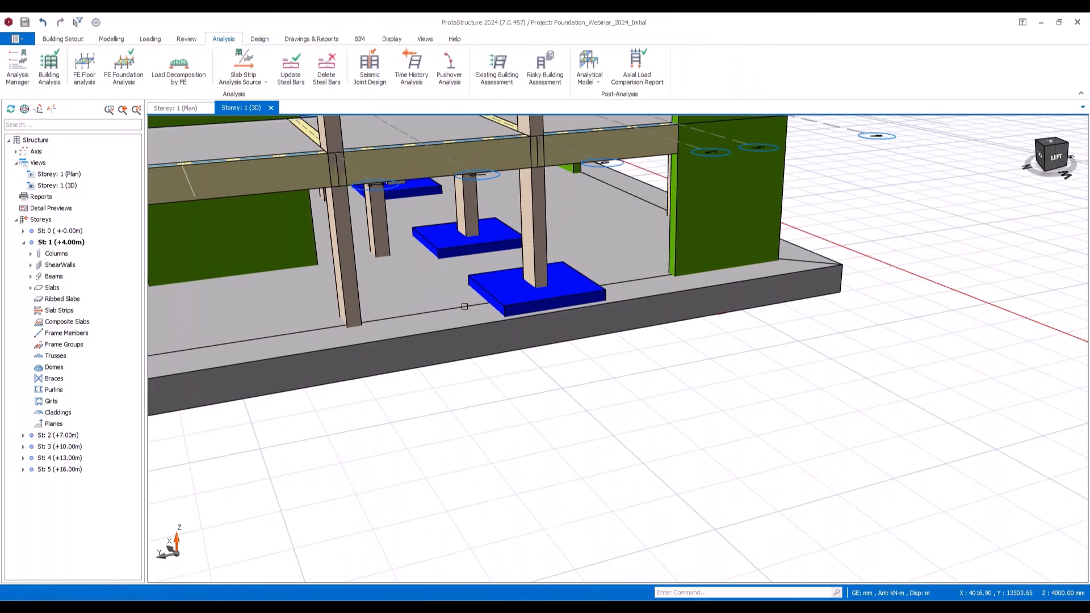
pyautogui.moveTo(608, 357); pyautogui.dragTo(488, 343, button='middle')
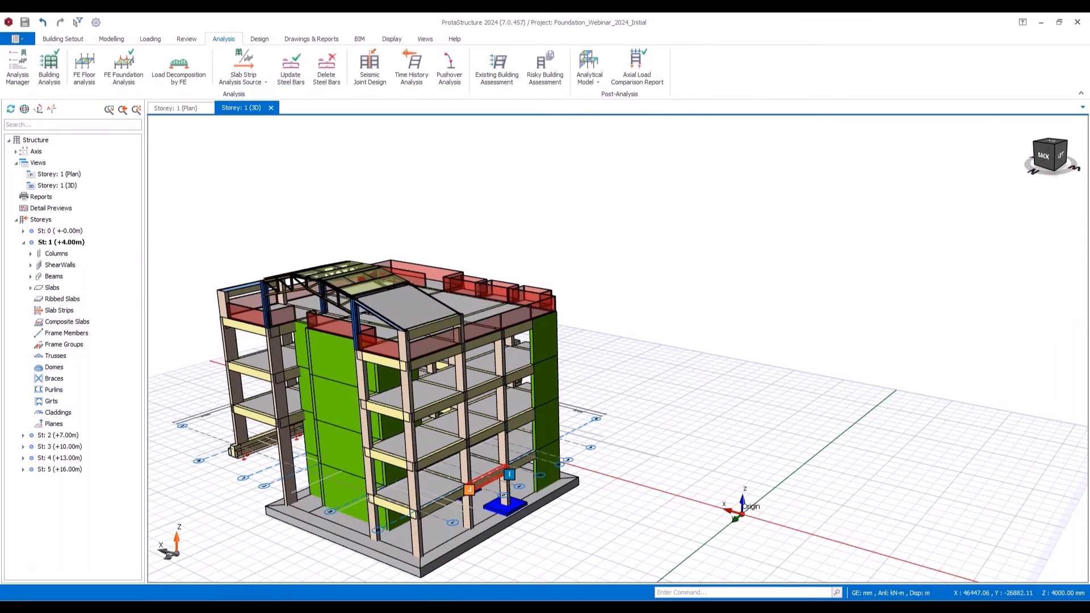
# Step: Generate the FE foundation report for Envelope (Max) from the building analysis results, including node, shell, contour and slab reinforcement information
pyautogui.click(66, 39)
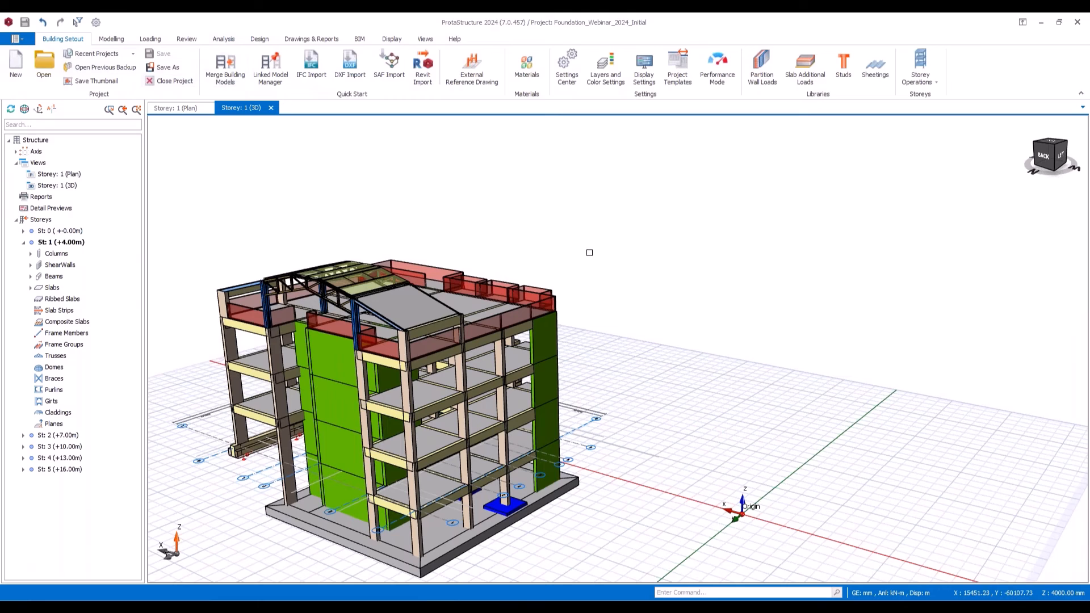
pyautogui.click(311, 39)
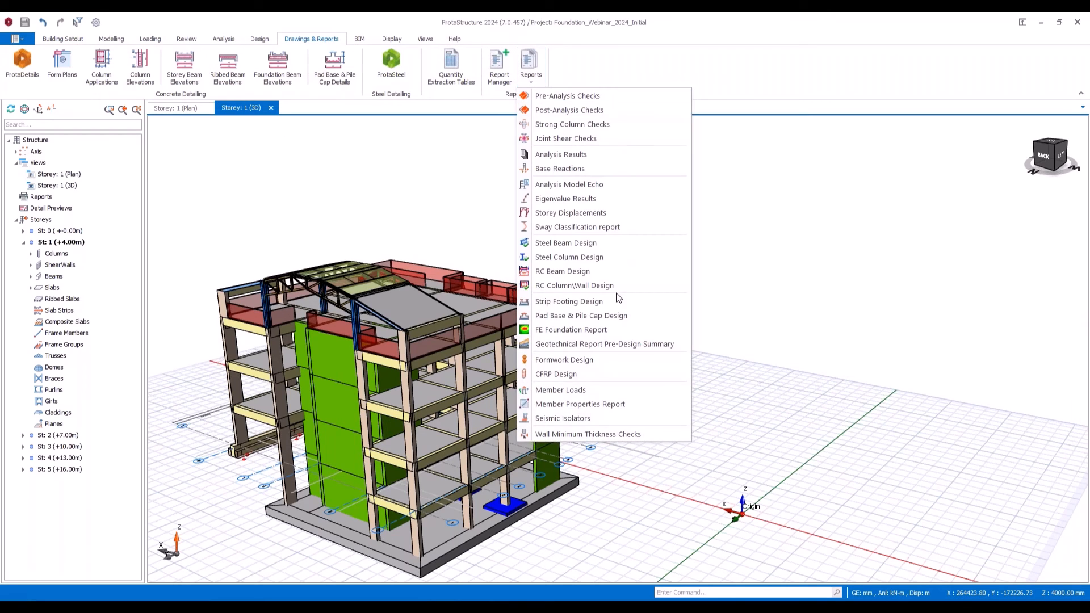
pyautogui.click(580, 333)
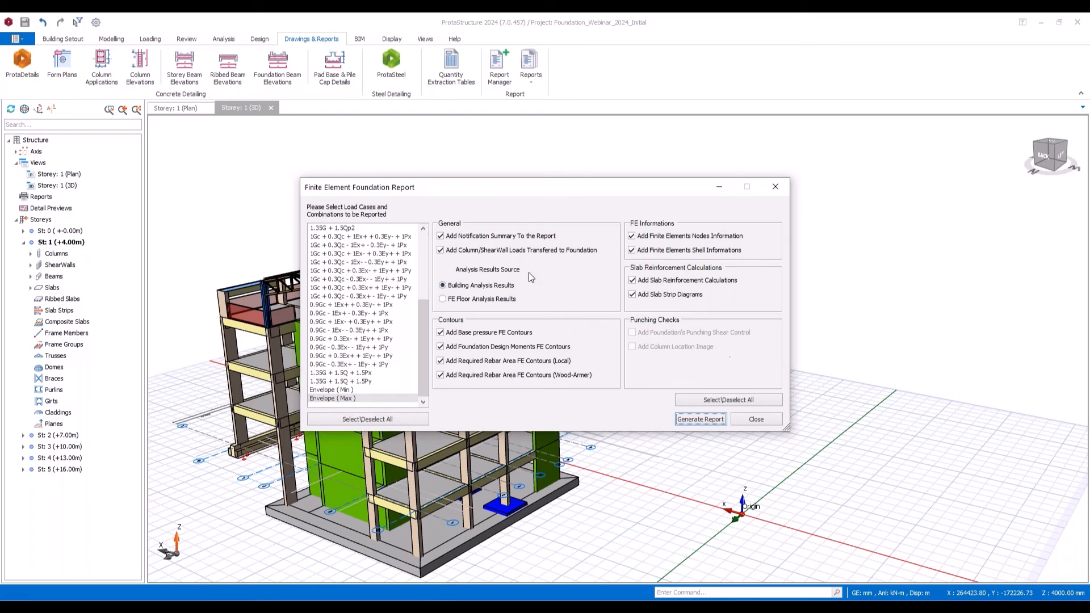
pyautogui.click(331, 391)
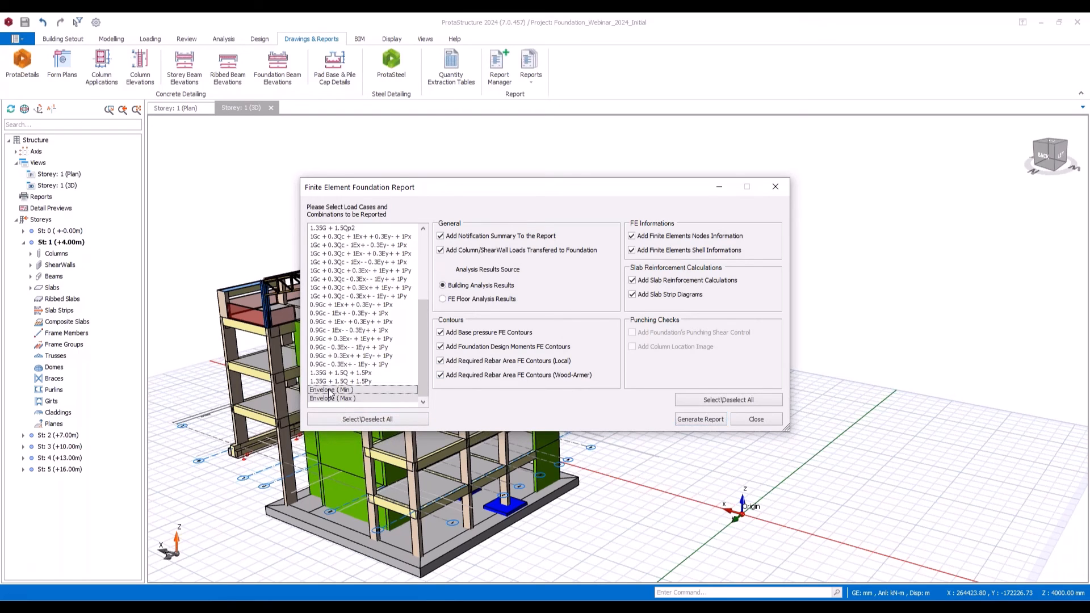
pyautogui.click(707, 421)
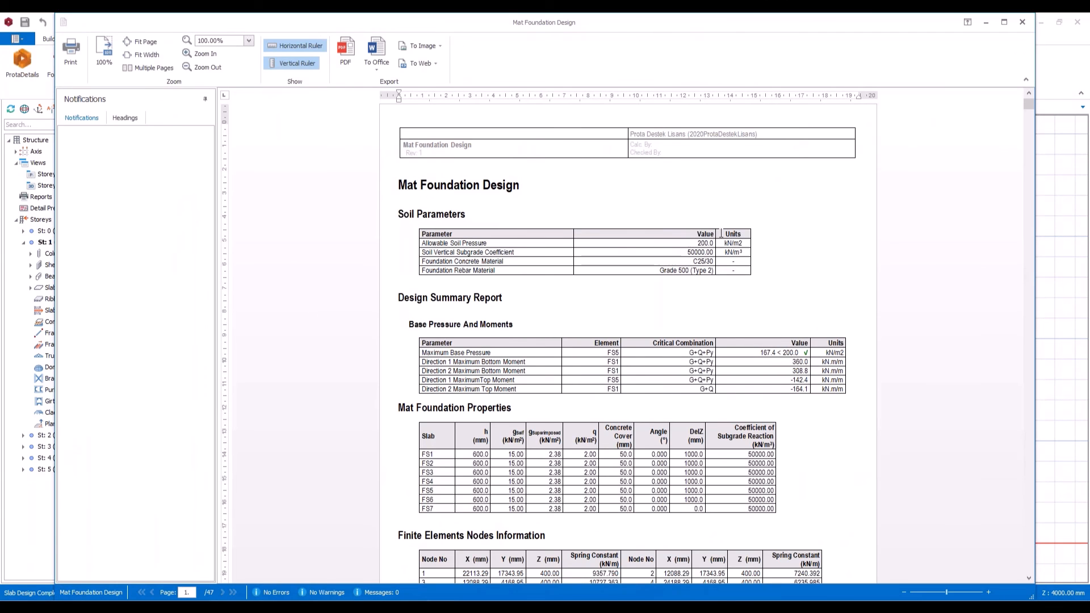
# Step: Review the mat foundation report's summary, node tables, base pressure, moment and reinforcement contours, and close the report and its options
pyautogui.scroll(-4, 715, 244)
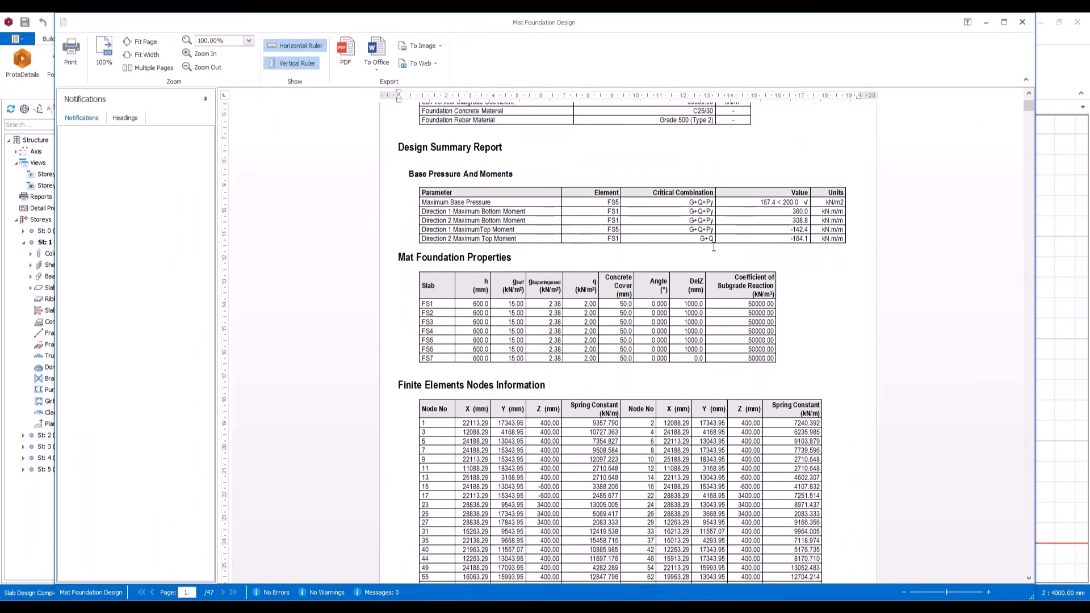
pyautogui.scroll(-3, 714, 245)
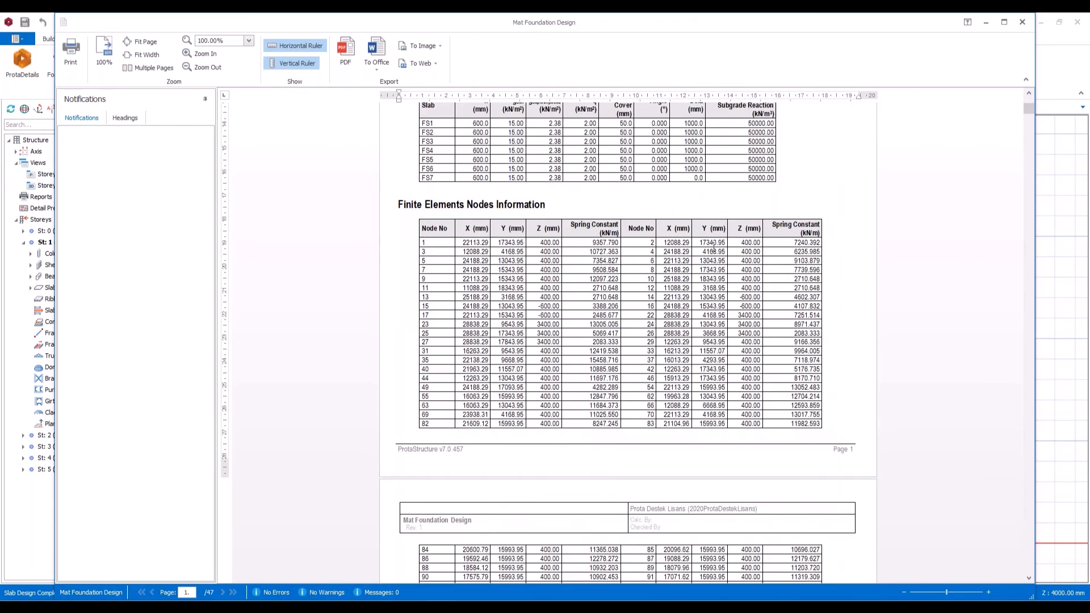
pyautogui.scroll(-8, 714, 244)
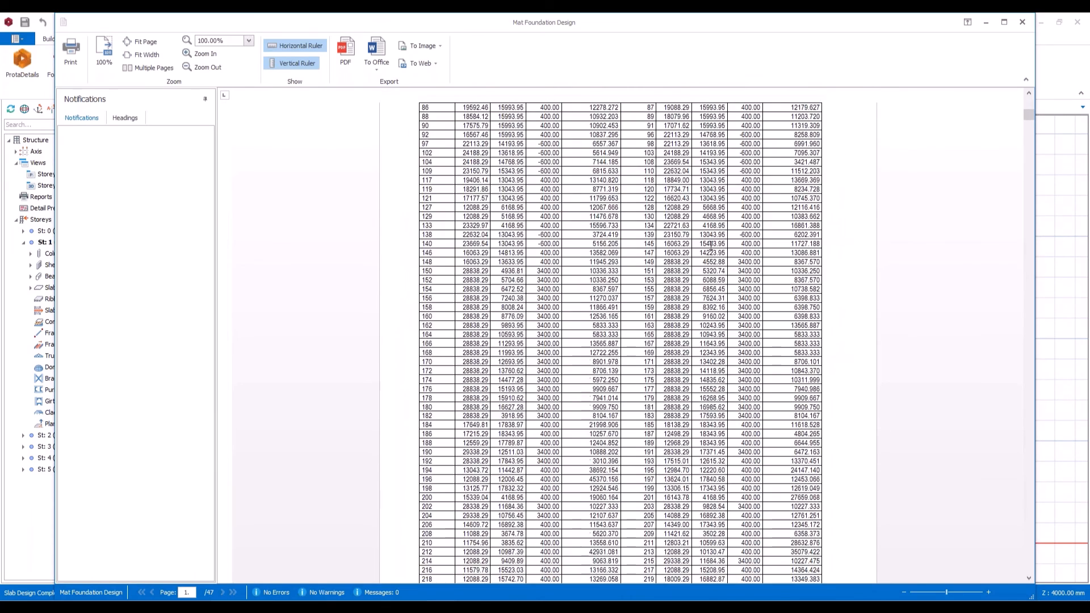
pyautogui.scroll(-20, 703, 246)
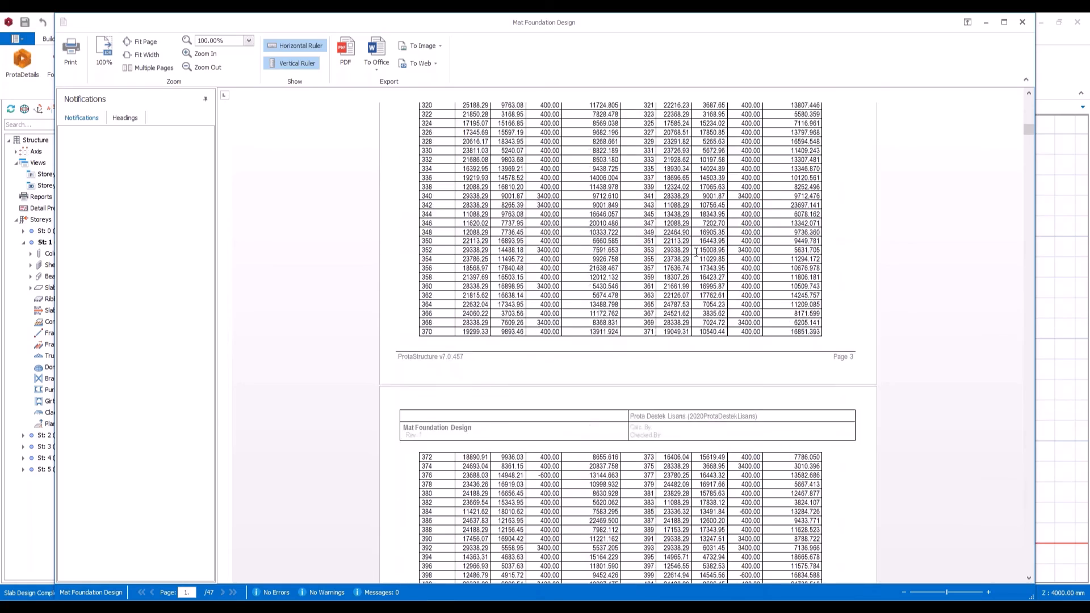
pyautogui.scroll(-4, 715, 249)
pyautogui.moveTo(1028, 135); pyautogui.dragTo(1026, 318)
pyautogui.scroll(-15, 1026, 318)
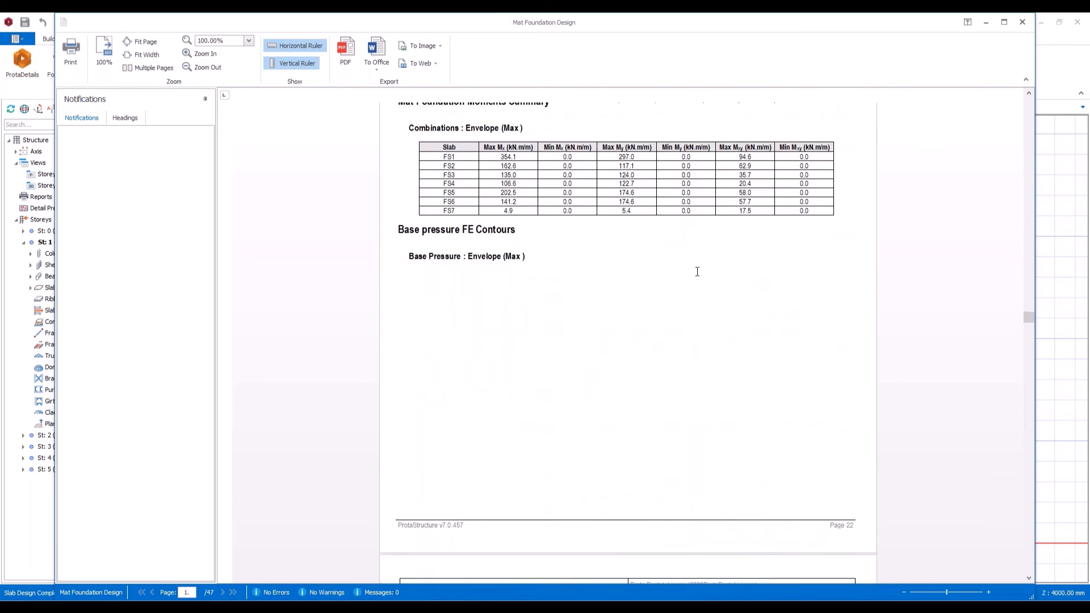
pyautogui.scroll(-3, 1026, 318)
pyautogui.scroll(-17, 688, 259)
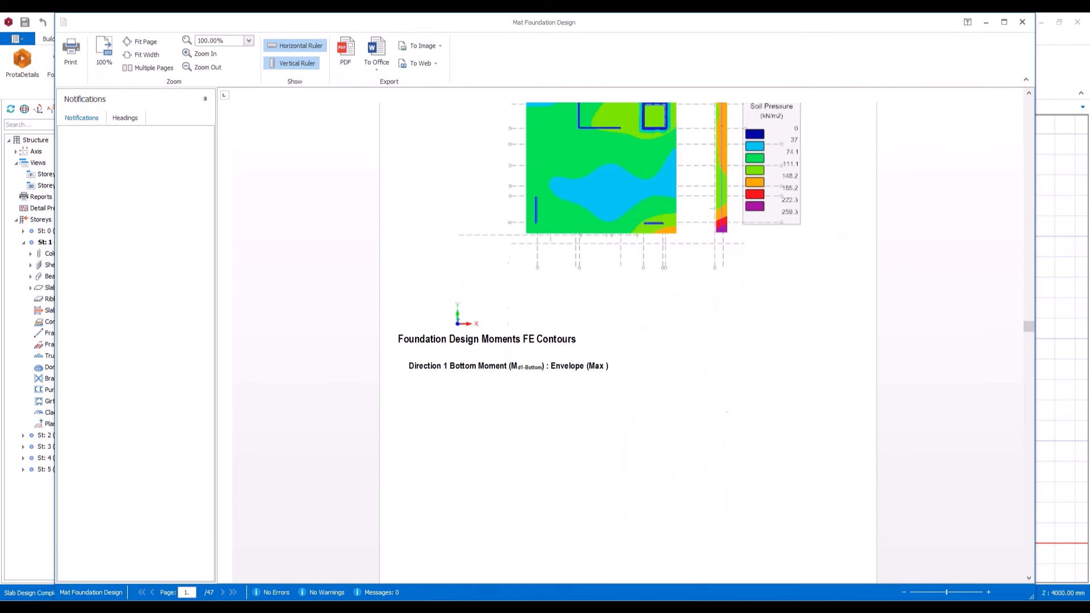
pyautogui.scroll(-15, 562, 284)
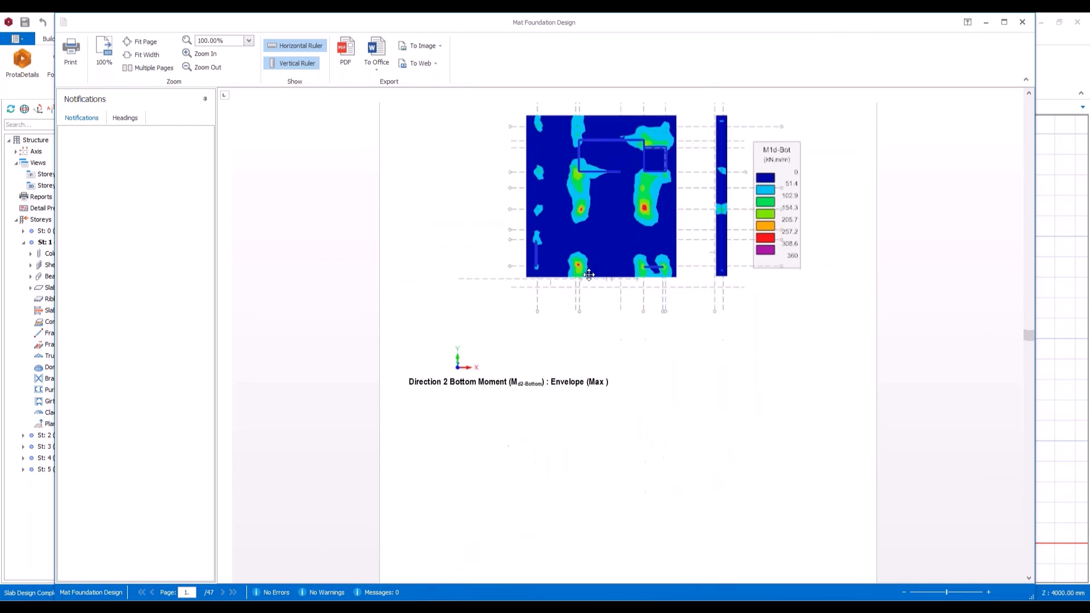
pyautogui.scroll(-15, 574, 284)
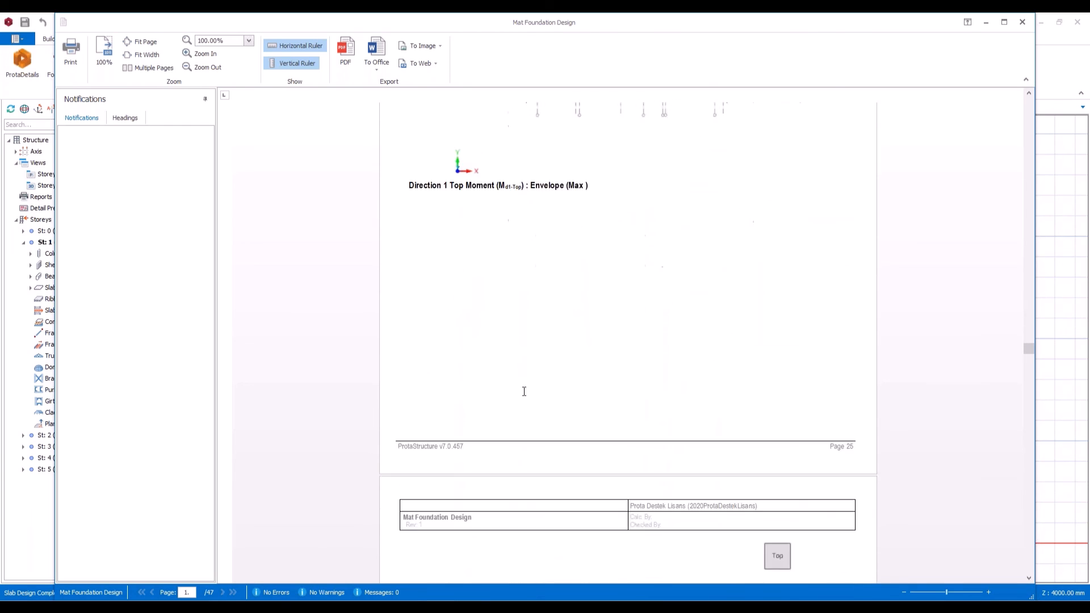
pyautogui.scroll(-15, 605, 326)
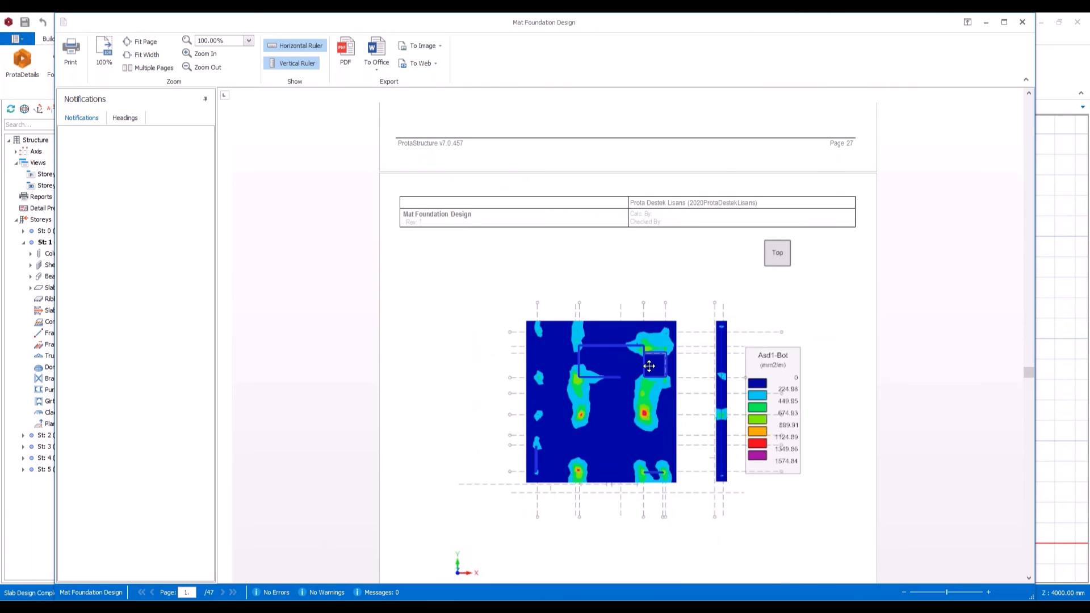
pyautogui.scroll(-3, 647, 368)
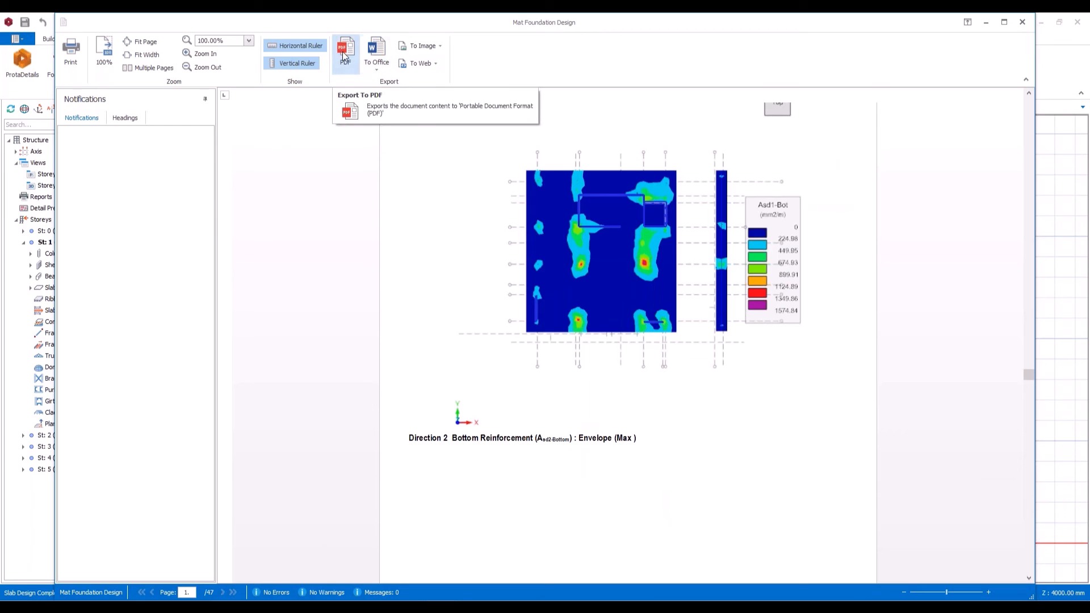
pyautogui.click(1022, 21)
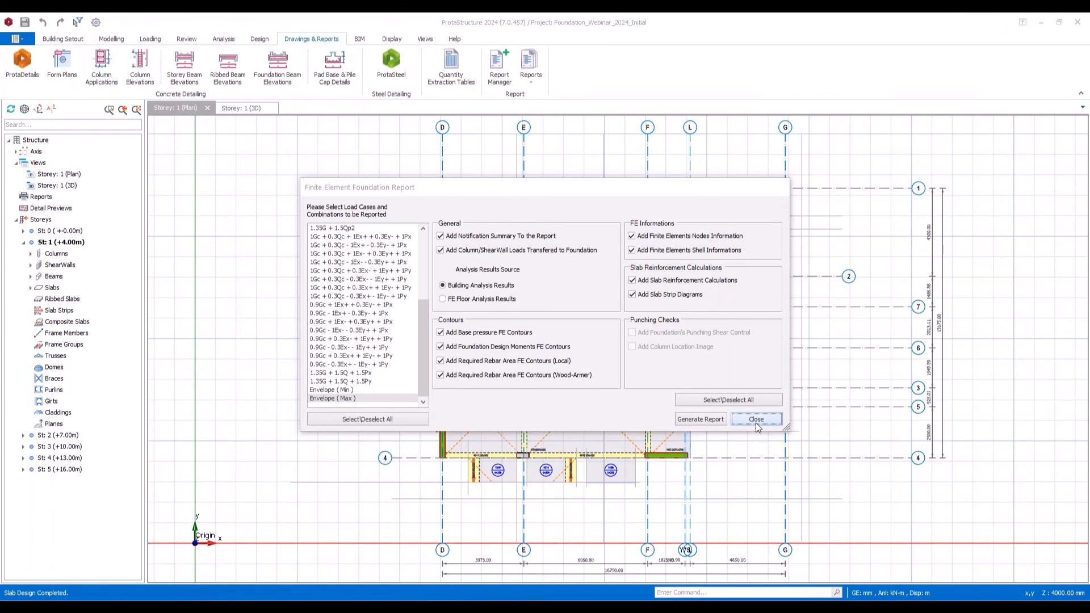
pyautogui.click(755, 419)
# Step: Generate the Geotechnical Report Pre-Design Summary and review its earthquake parameters, analysis results and strip and raft soil pressures
pyautogui.click(530, 65)
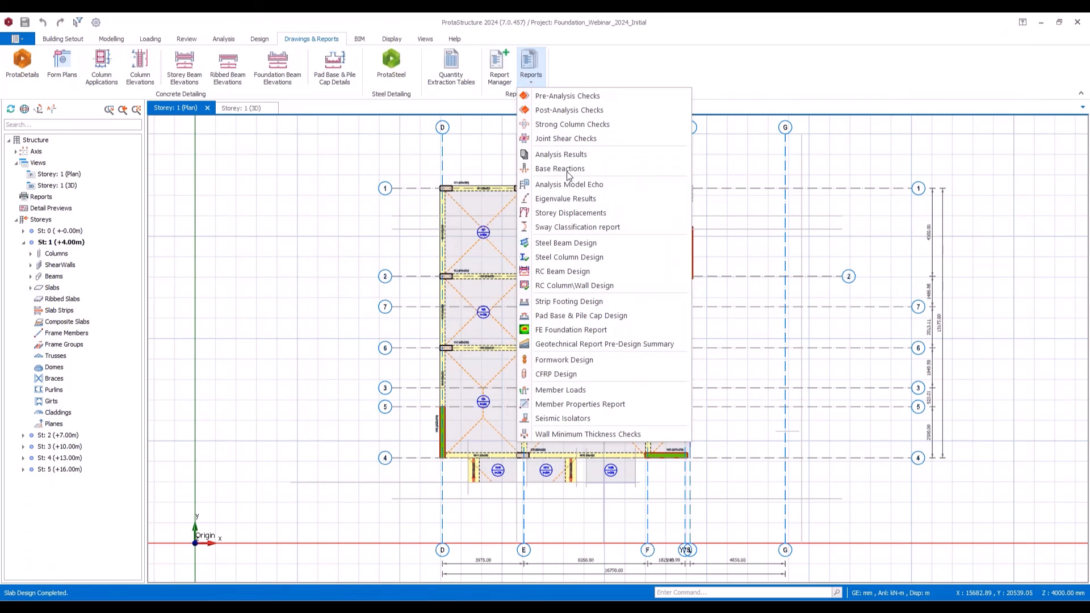
pyautogui.click(584, 345)
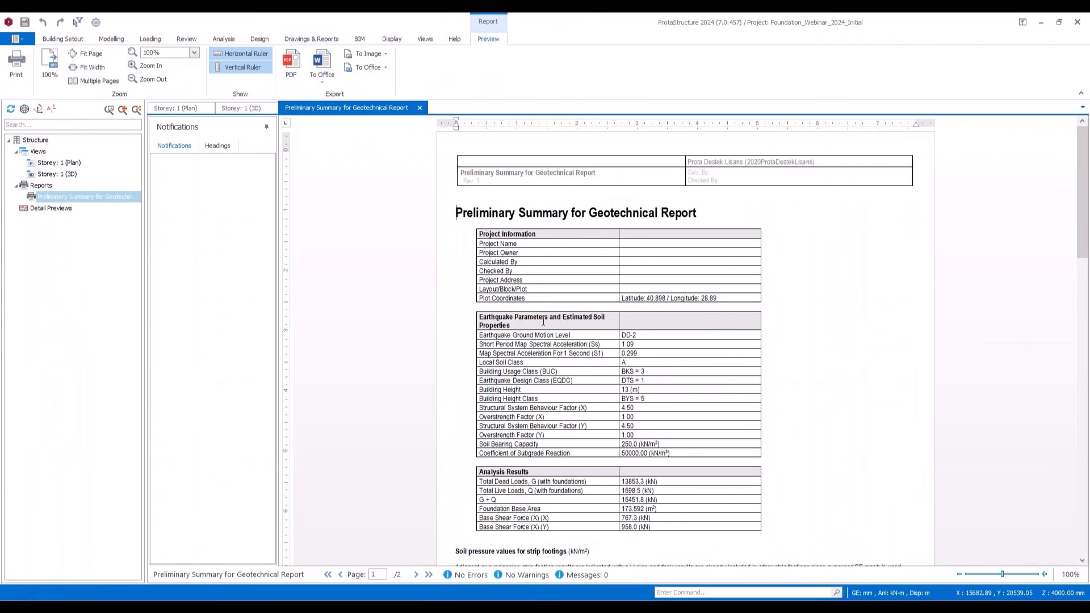
pyautogui.scroll(-2, 519, 253)
pyautogui.scroll(-12, 519, 252)
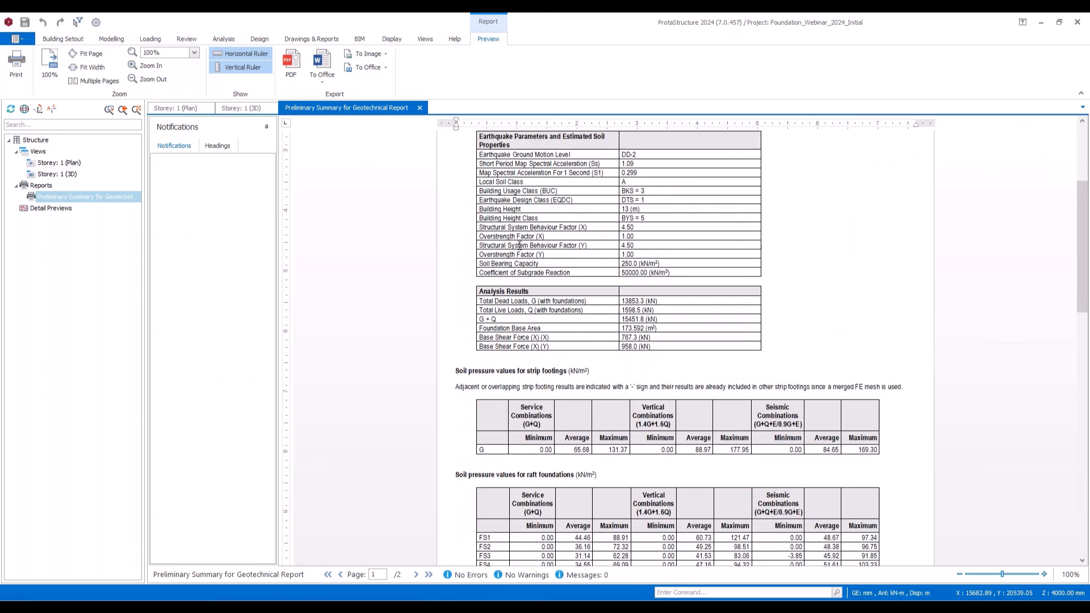
pyautogui.scroll(2, 519, 216)
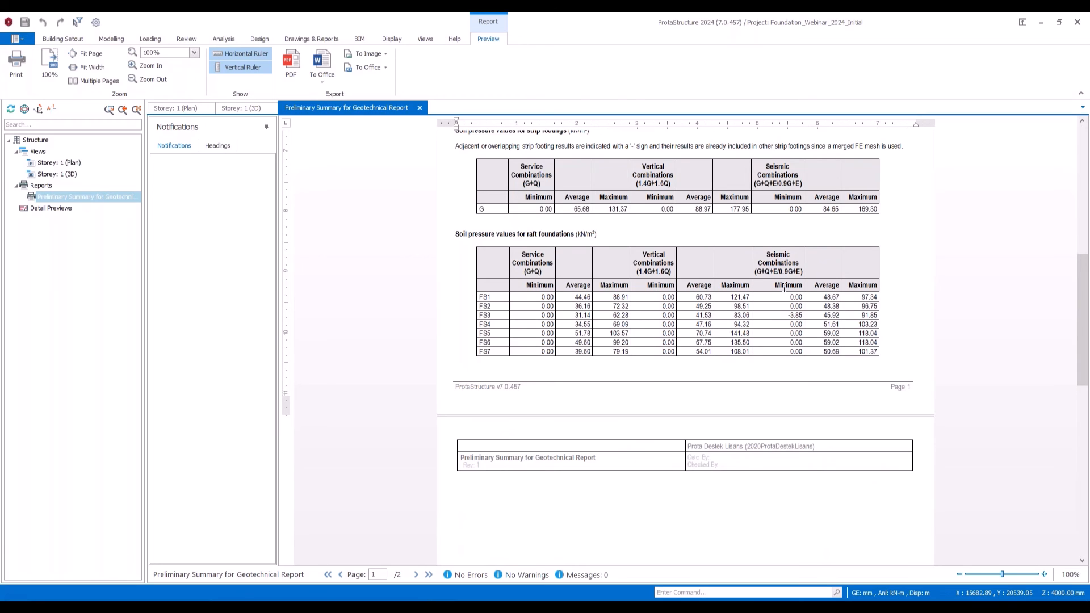
# Step: Close the geotechnical summary report and examine the whole building and its foundation from several sides in the 3D view
pyautogui.scroll(7, 879, 293)
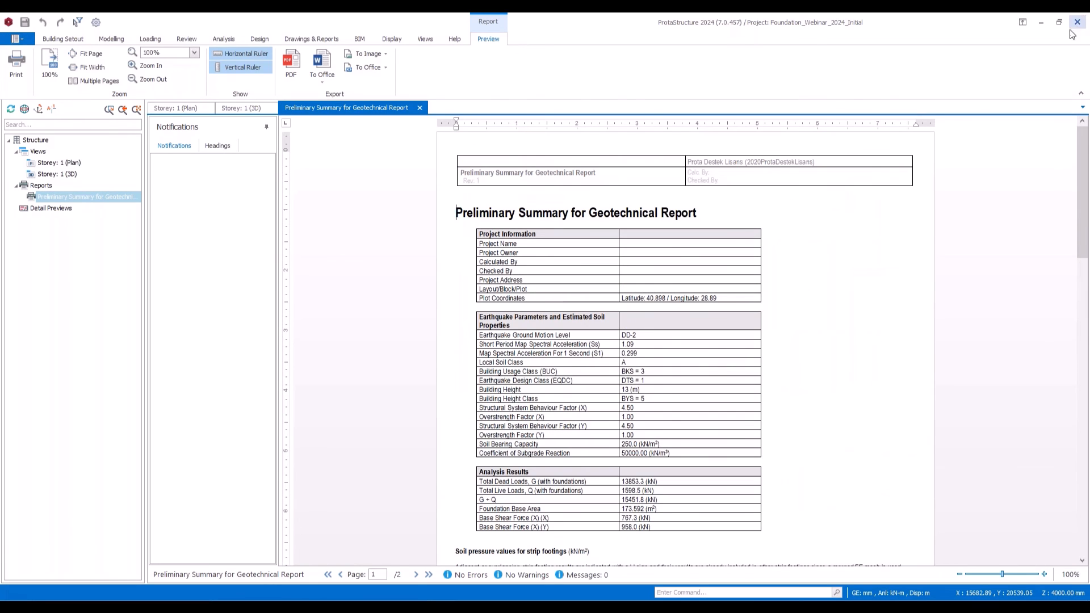
pyautogui.click(420, 107)
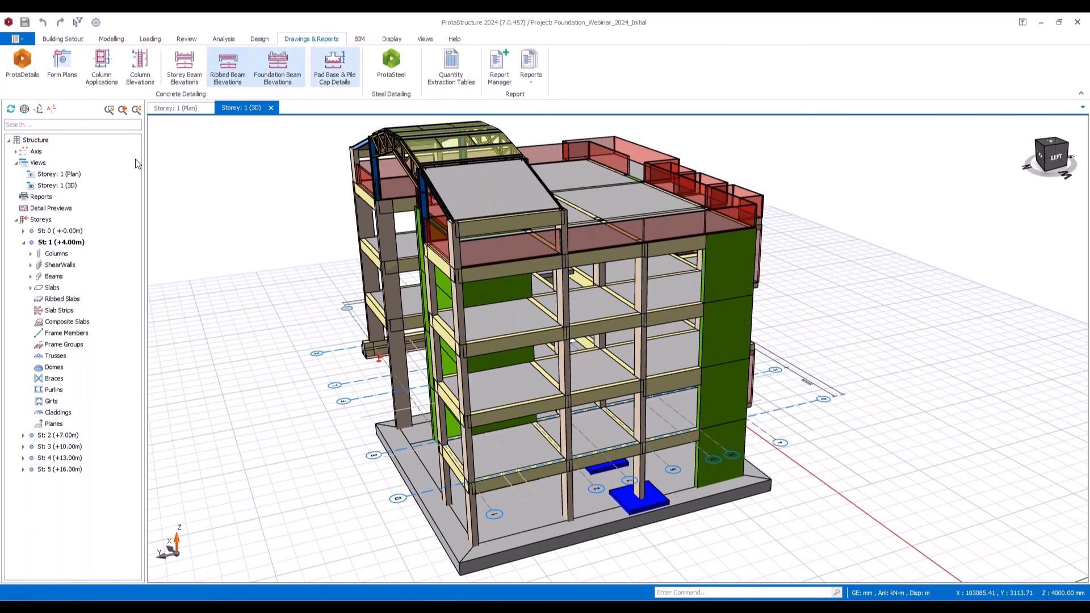
pyautogui.moveTo(618, 349)
pyautogui.mouseDown(button='middle')
pyautogui.moveTo(728, 286)
pyautogui.moveTo(681, 290)
pyautogui.mouseUp(button='middle')
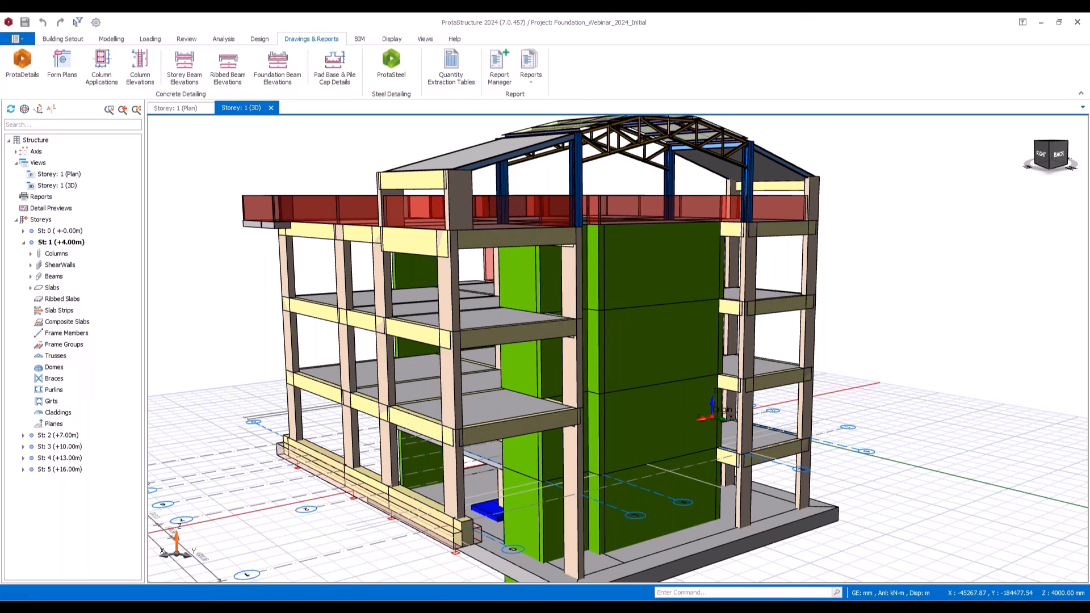
pyautogui.scroll(-3, 270, 315)
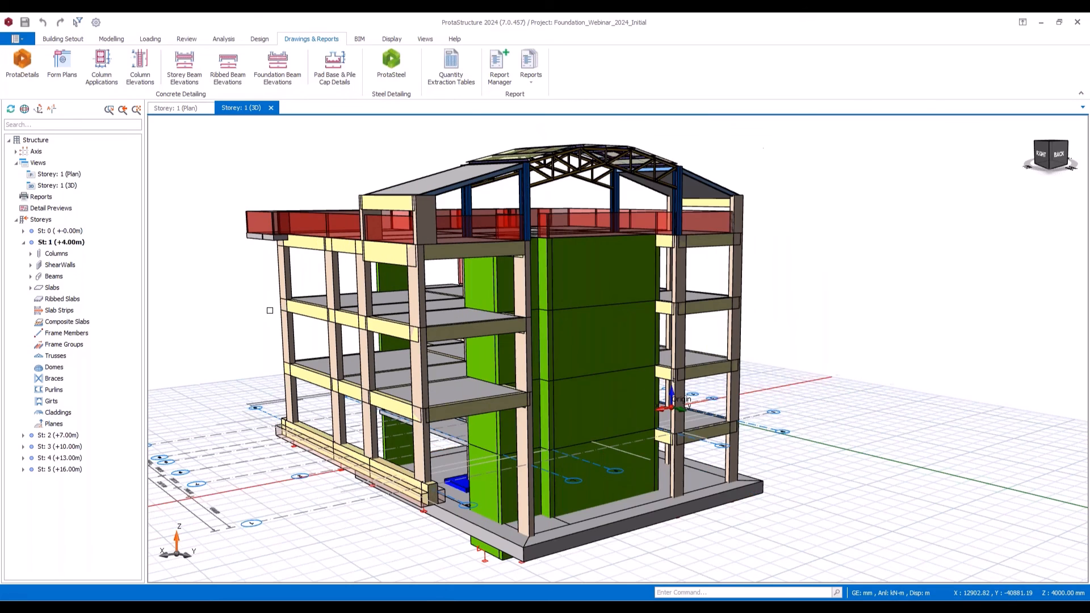
pyautogui.keyDown('shift'); pyautogui.moveTo(263, 233); pyautogui.dragTo(479, 297, button='middle'); pyautogui.keyUp('shift')
pyautogui.scroll(-3, 382, 290)
pyautogui.moveTo(480, 297)
pyautogui.keyDown('shift'); pyautogui.mouseDown(button='middle')
pyautogui.moveTo(501, 306)
pyautogui.moveTo(476, 315)
pyautogui.mouseUp(button='middle'); pyautogui.keyUp('shift')
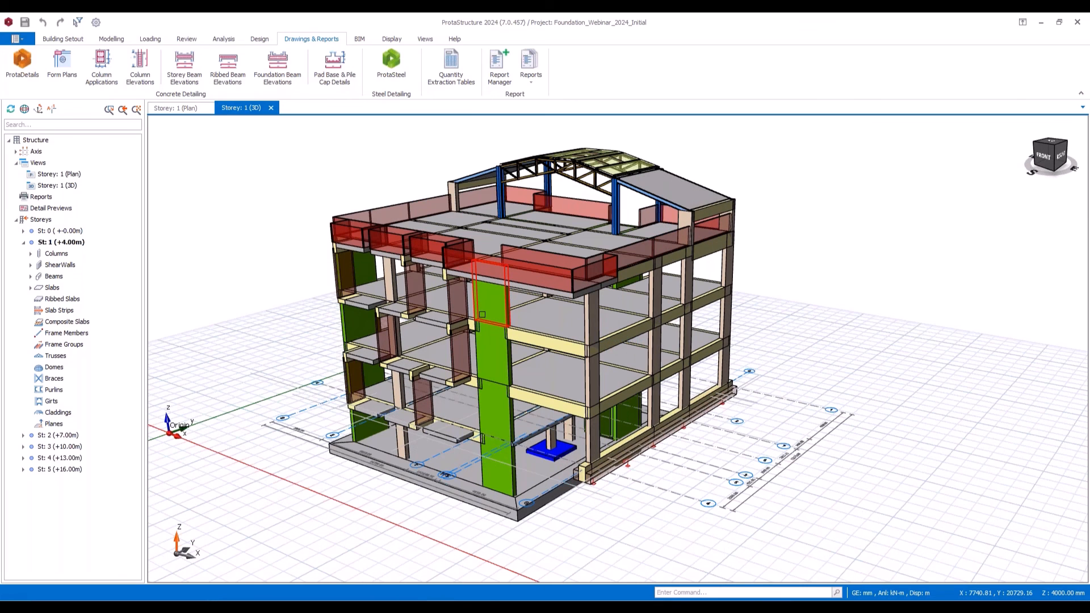
pyautogui.moveTo(475, 316)
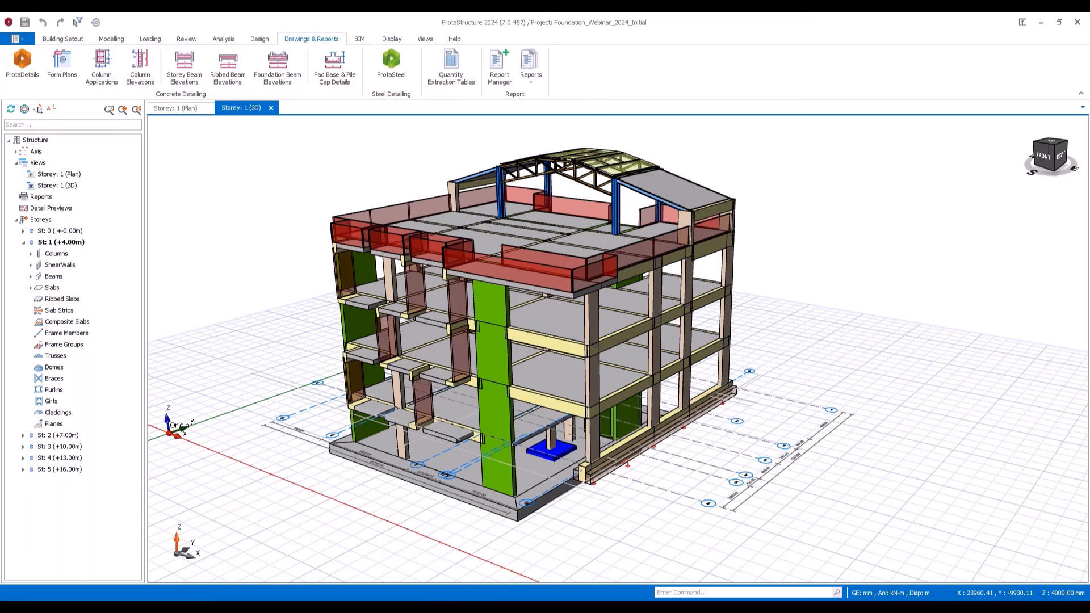
# Step: Switch to ProtaDetails, dismiss the startup message and start a new drawing in the Foundation_Webinar_2024_Initial project
pyautogui.click(483, 605)
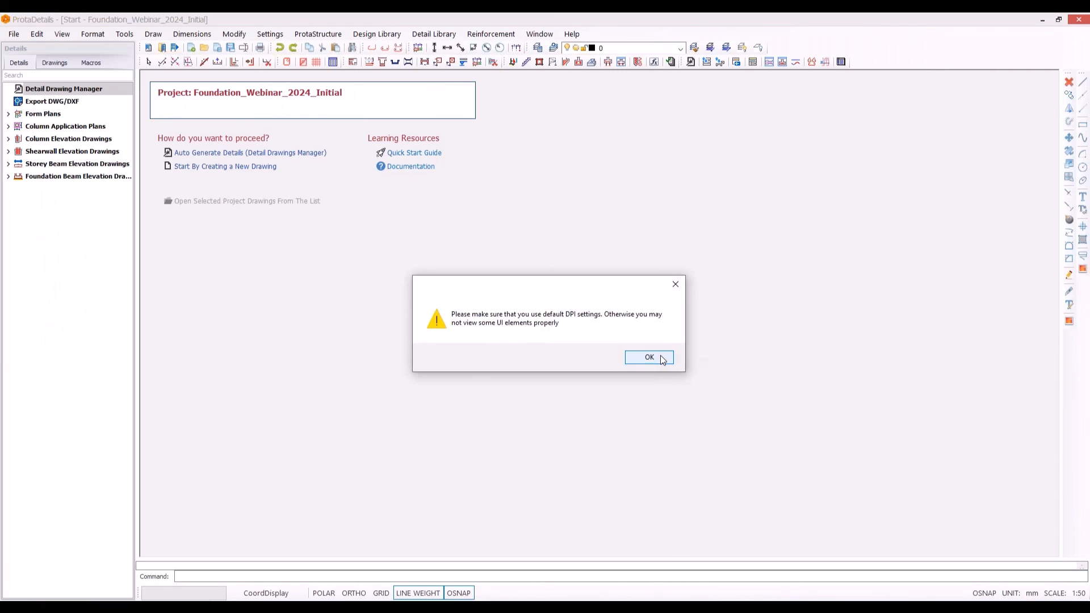
pyautogui.click(649, 357)
pyautogui.click(239, 167)
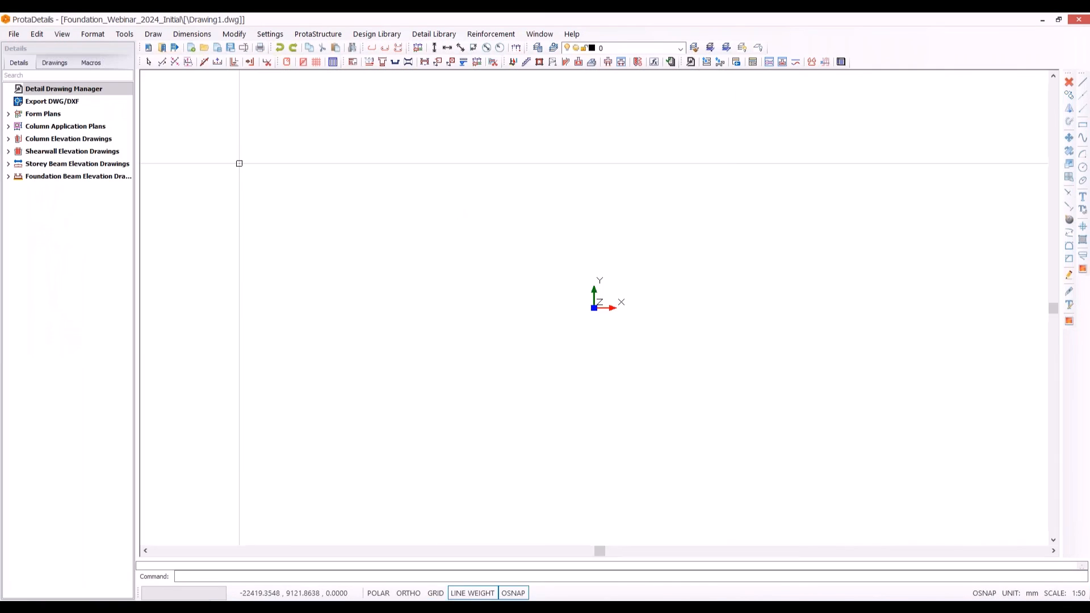
# Step: Draw the Foundation form plan with form plan side dimensions at 1/50 scale and place it in the empty drawing
pyautogui.click(8, 113)
pyautogui.click(48, 127)
pyautogui.rightClick(54, 126)
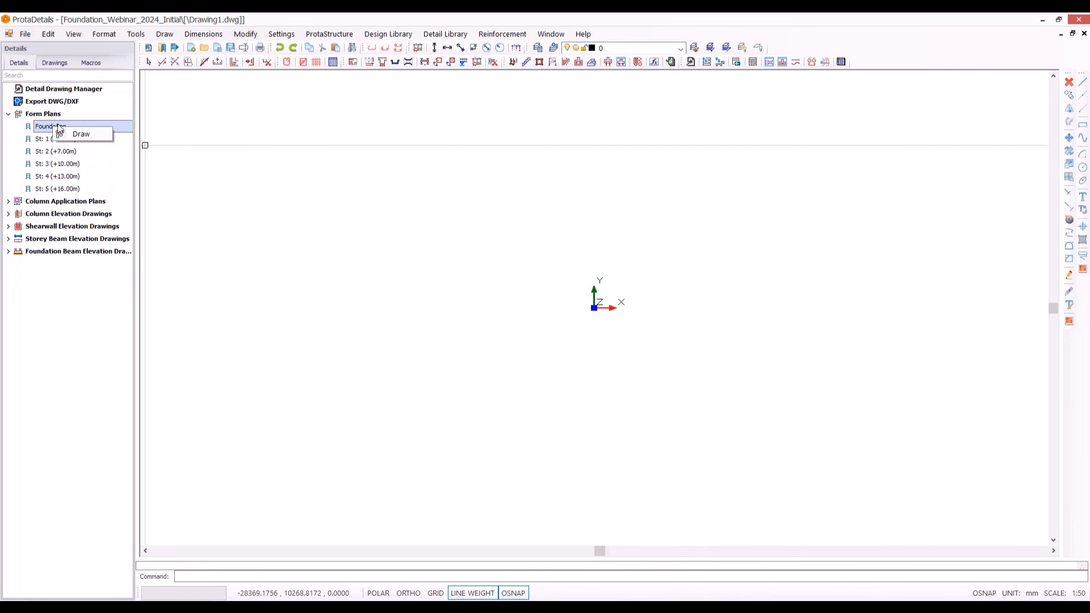
pyautogui.click(88, 134)
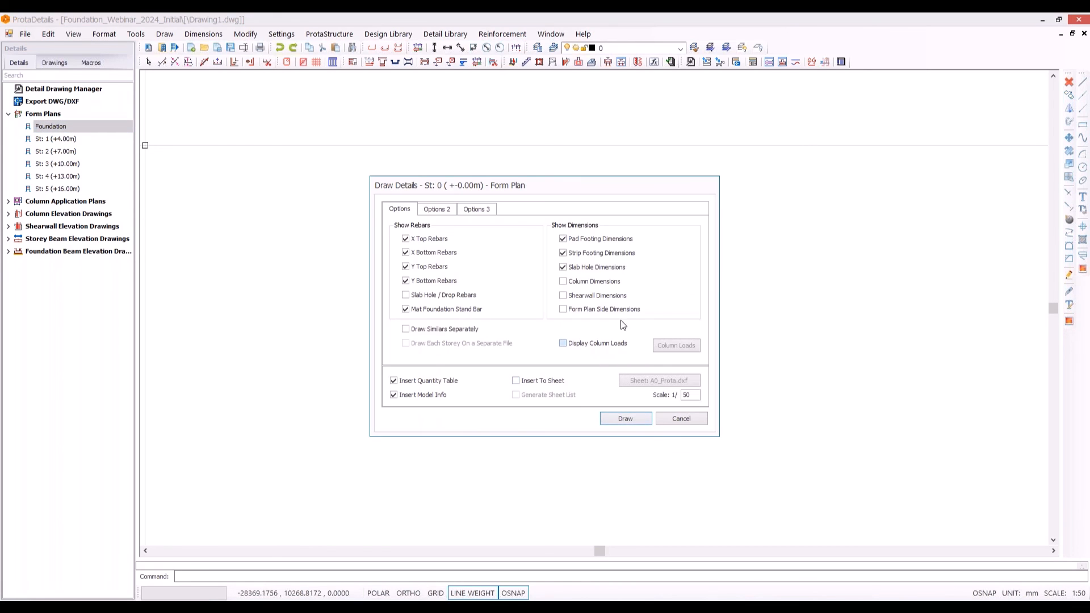
pyautogui.click(596, 314)
pyautogui.click(620, 418)
pyautogui.click(728, 235)
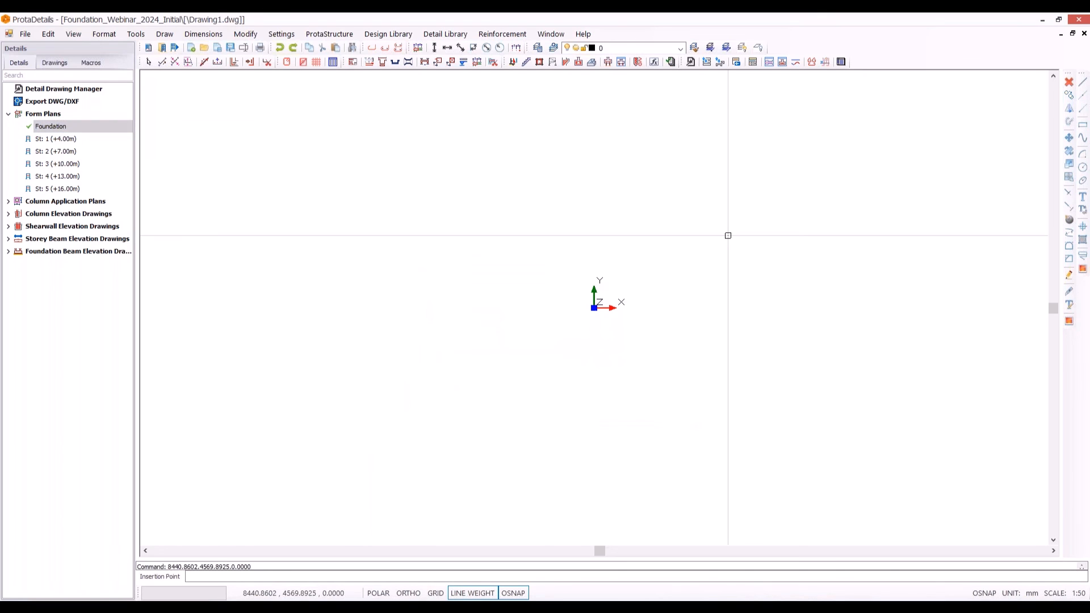
pyautogui.click(651, 408)
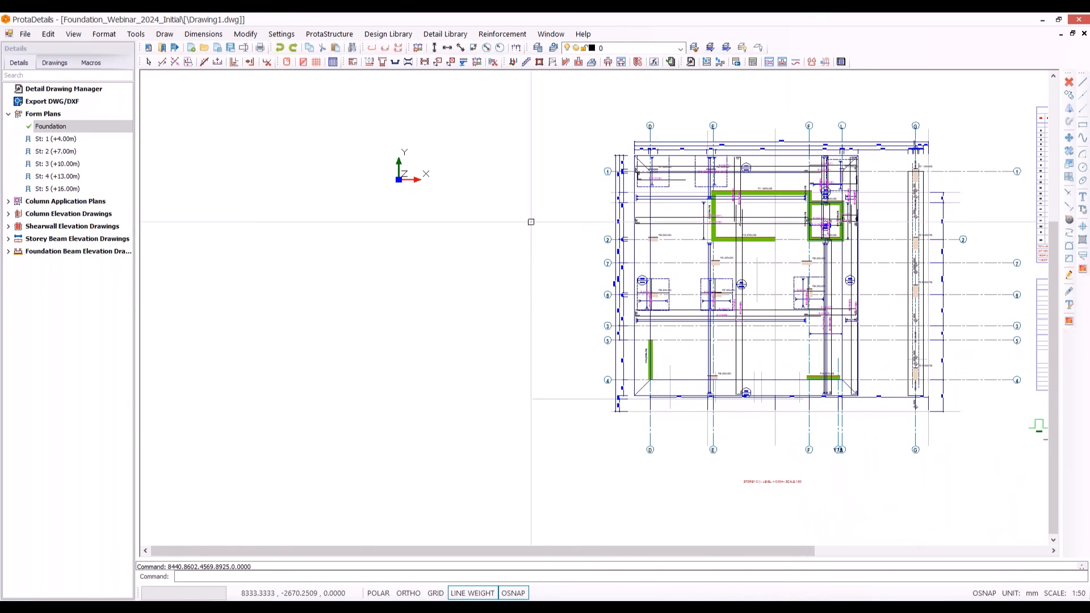
# Step: Set length A of the Ø12-150 bottom rebar below column FC1 in the foundation plan to 2500
pyautogui.scroll(4, 764, 136)
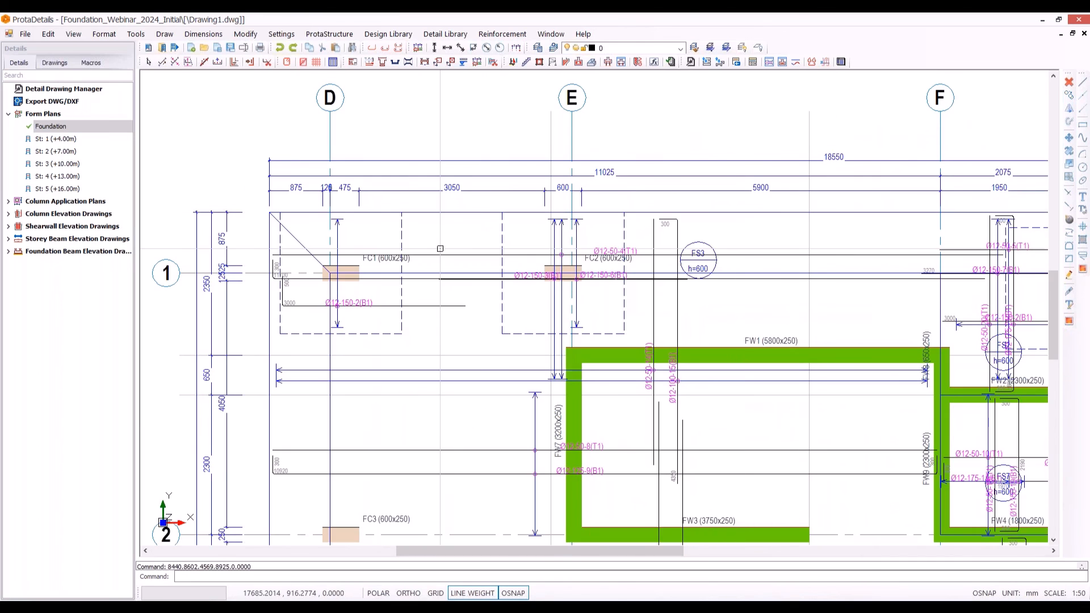
pyautogui.scroll(1, 431, 259)
pyautogui.scroll(1, 311, 325)
pyautogui.moveTo(314, 325); pyautogui.dragTo(430, 335, button='middle')
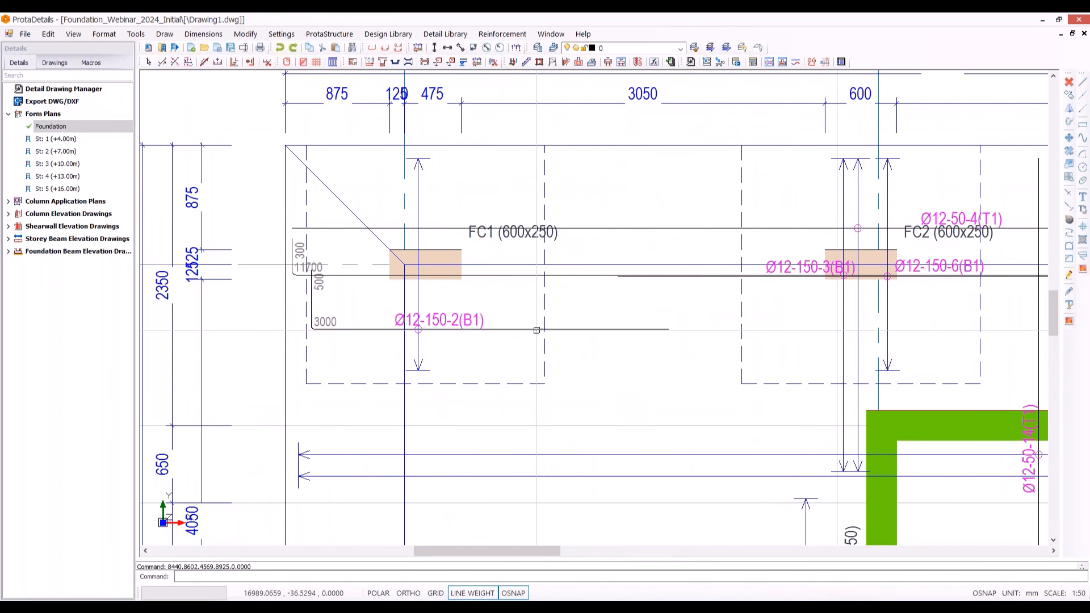
pyautogui.click(576, 329)
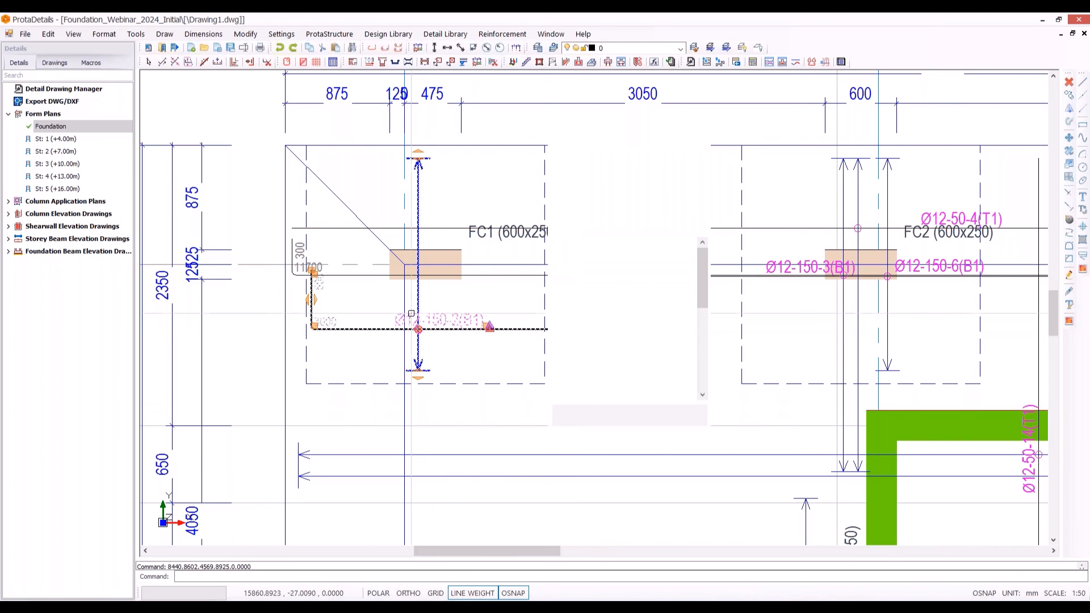
pyautogui.doubleClick(576, 329)
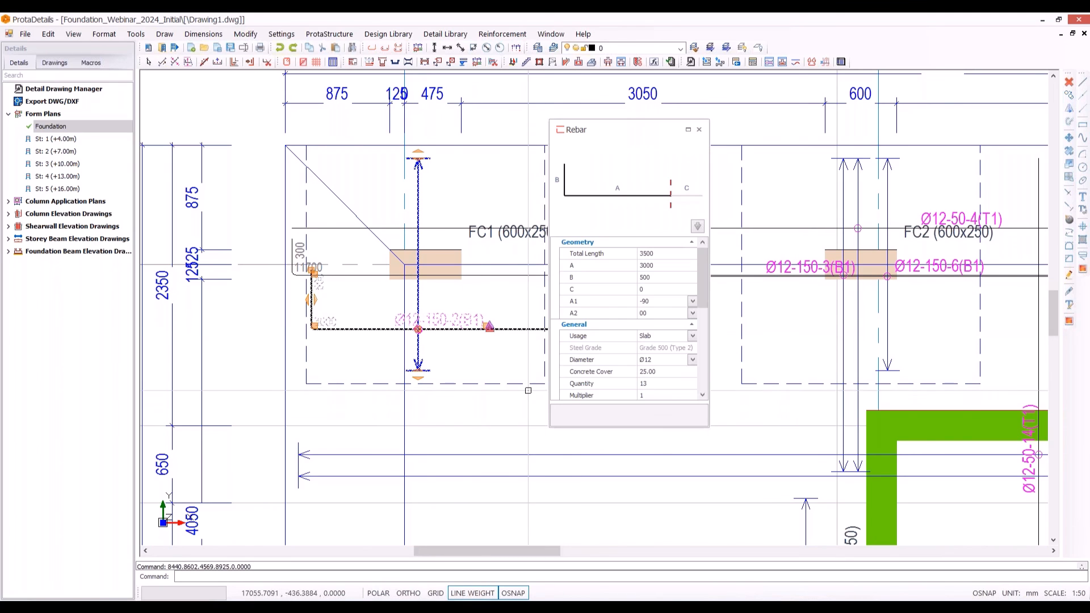
pyautogui.click(665, 265)
pyautogui.click(577, 266)
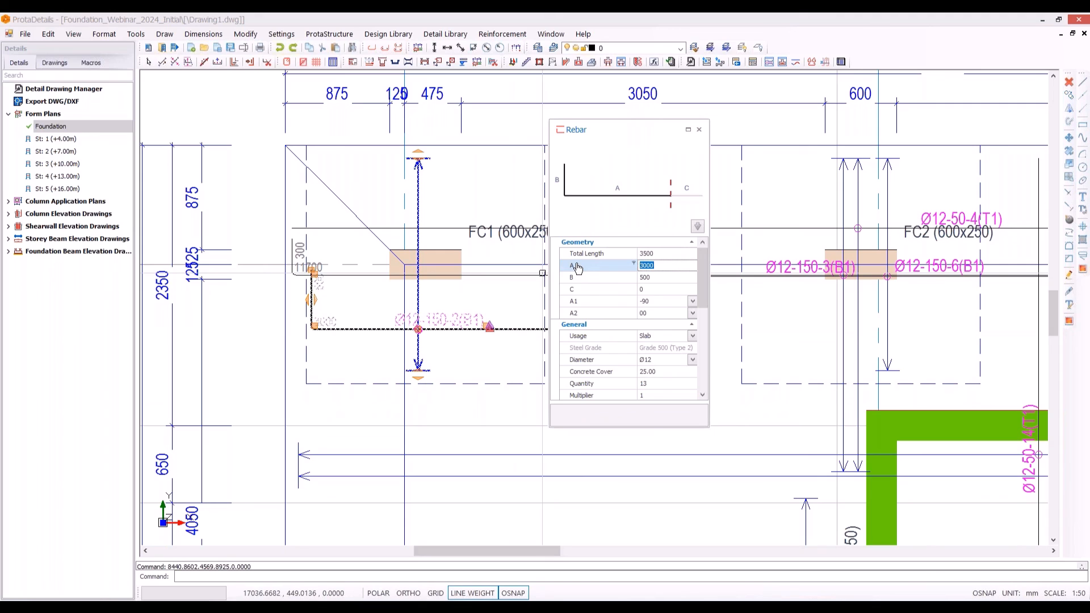
pyautogui.write('250')
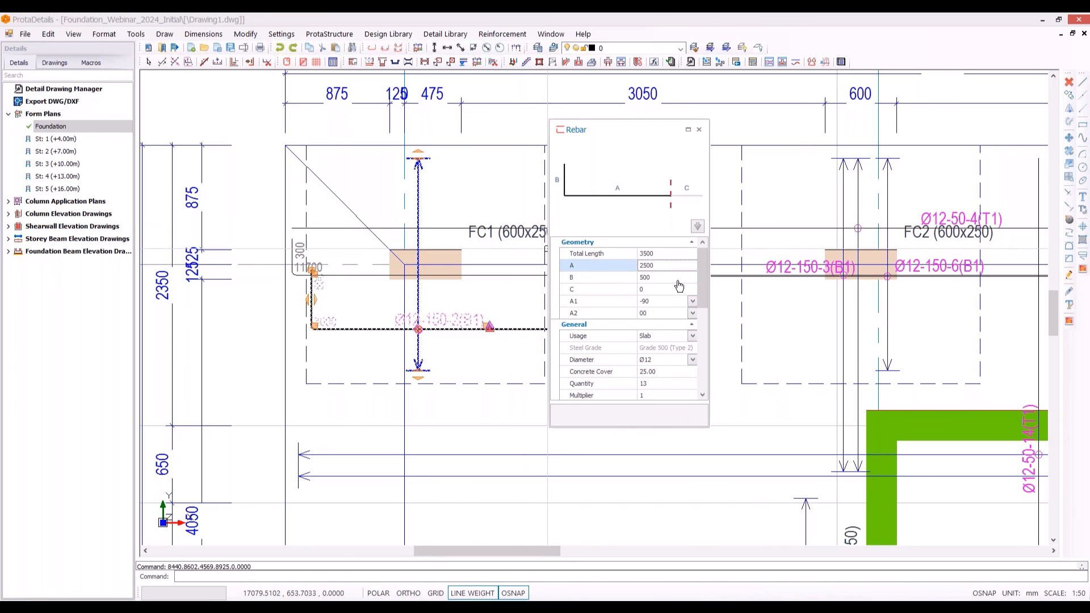
pyautogui.click(699, 129)
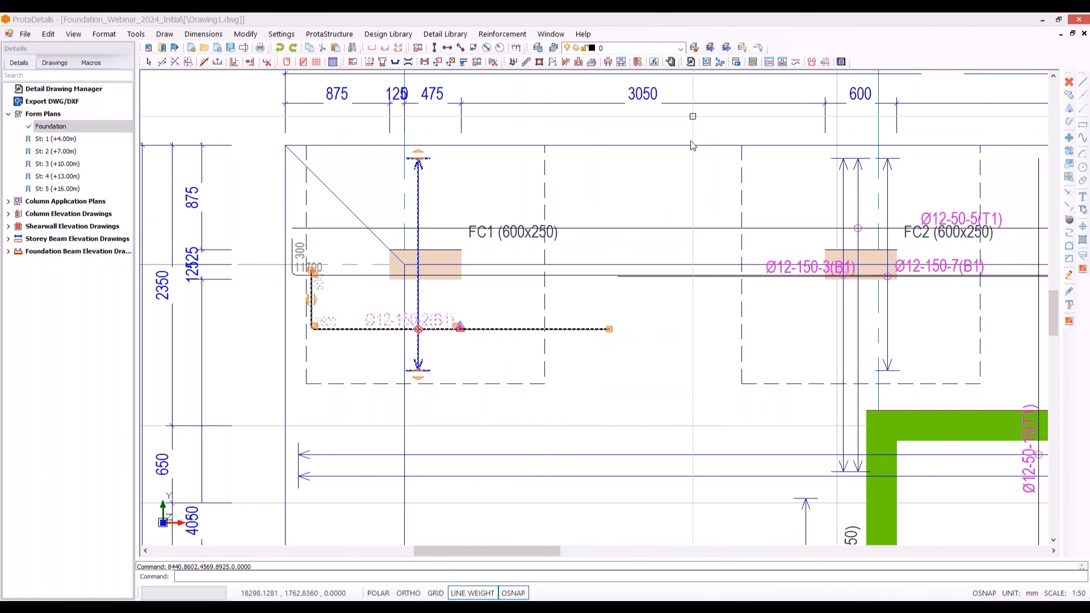
pyautogui.scroll(3, 392, 344)
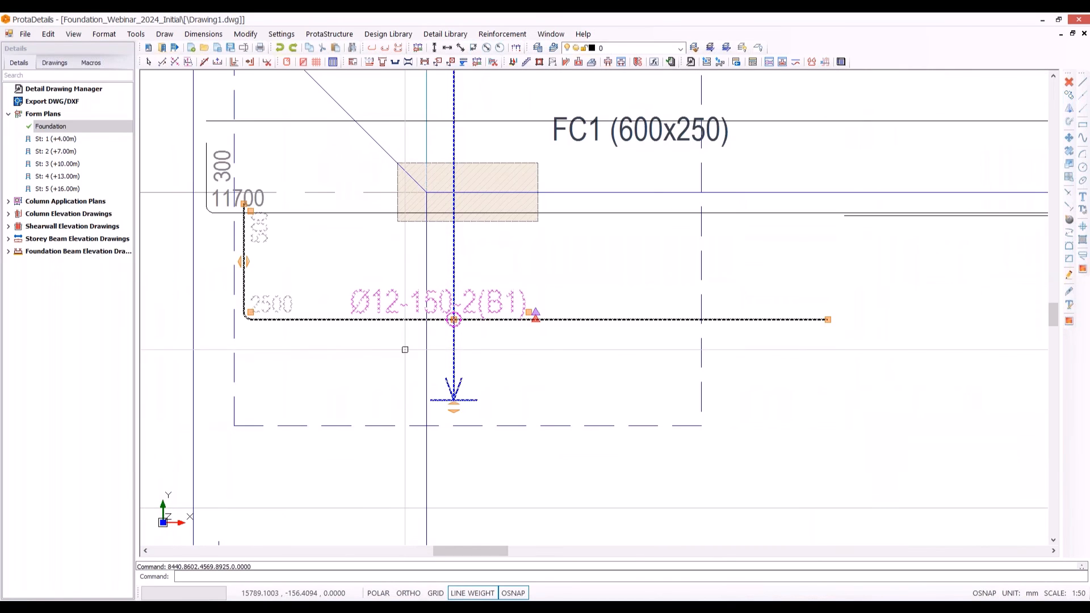
# Step: Draw the foundation beam elevation for FB1A - FB1 - FB2 - FB3 - FB3A and place it below the foundation form plan
pyautogui.scroll(-8, 861, 310)
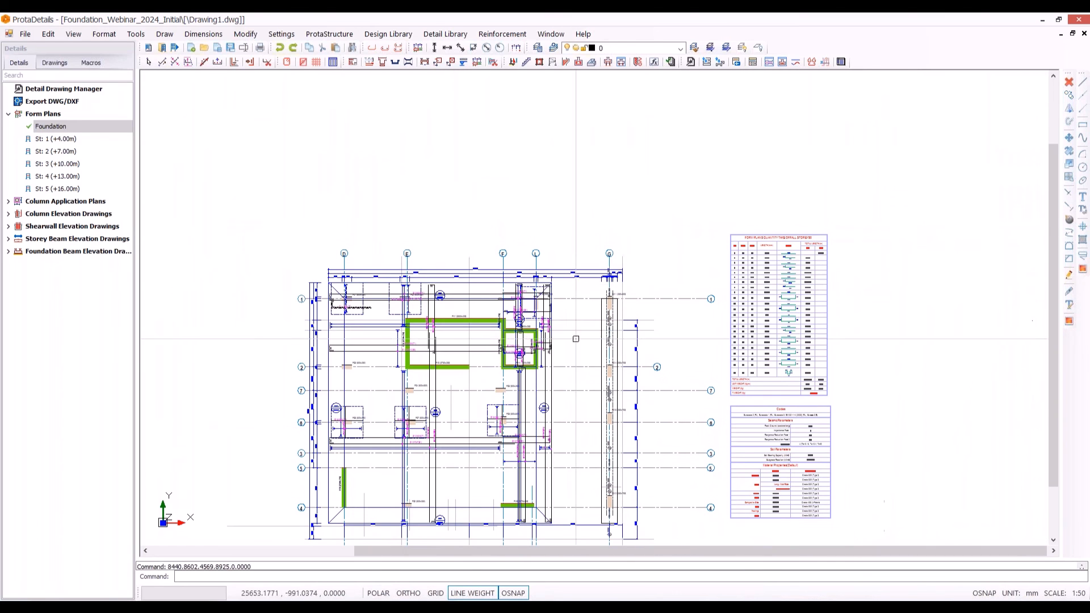
pyautogui.scroll(-3, 702, 380)
pyautogui.moveTo(702, 366); pyautogui.dragTo(684, 215, button='middle')
pyautogui.click(9, 251)
pyautogui.click(19, 264)
pyautogui.click(56, 276)
pyautogui.rightClick(57, 278)
pyautogui.click(80, 286)
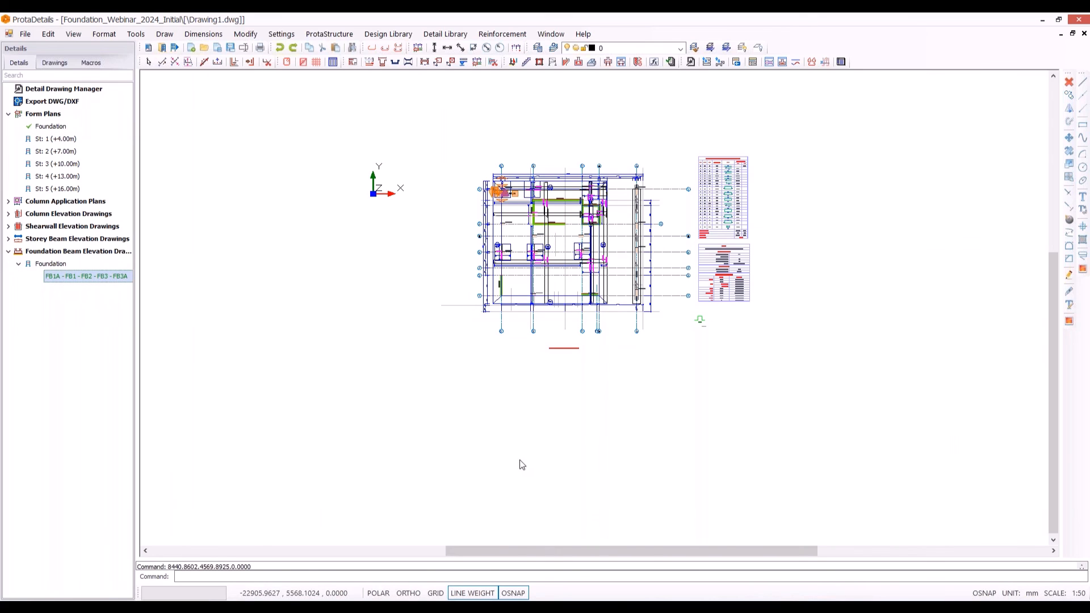
pyautogui.click(476, 429)
# Step: Examine the foundation beam elevation along its length and its reinforcement cross-sections 1-1, 2-2 and 3-3
pyautogui.scroll(5, 525, 443)
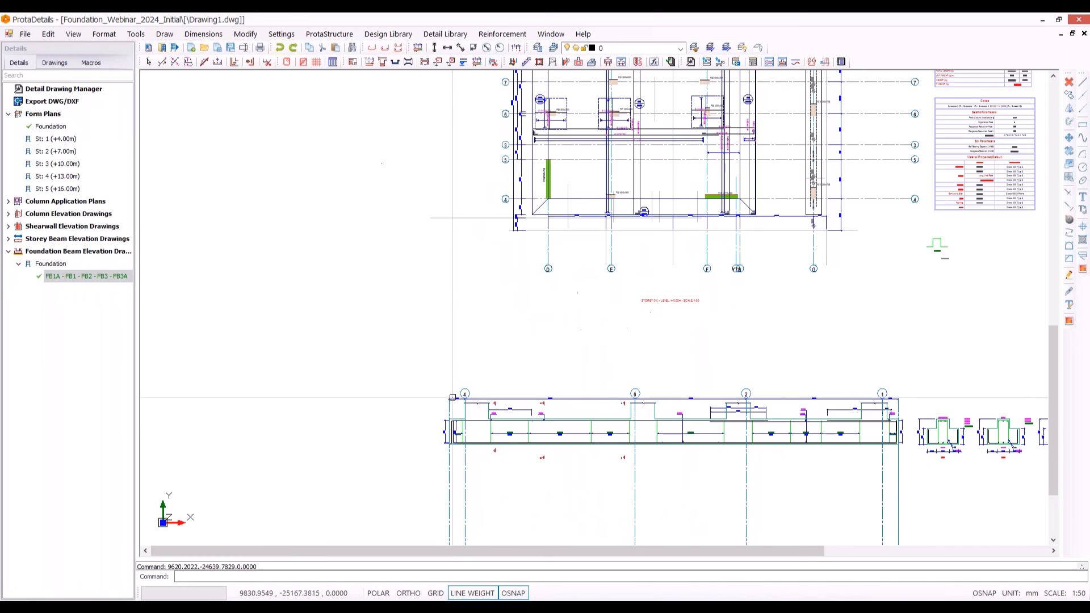
pyautogui.moveTo(756, 491); pyautogui.dragTo(285, 472, button='middle')
pyautogui.scroll(4, 693, 438)
pyautogui.scroll(-1, 430, 462)
pyautogui.moveTo(745, 444); pyautogui.dragTo(372, 440, button='middle')
pyautogui.moveTo(764, 434); pyautogui.dragTo(244, 448, button='middle')
pyautogui.moveTo(524, 426); pyautogui.dragTo(354, 391, button='middle')
pyautogui.moveTo(888, 437); pyautogui.dragTo(542, 432, button='middle')
pyautogui.scroll(-6, 793, 428)
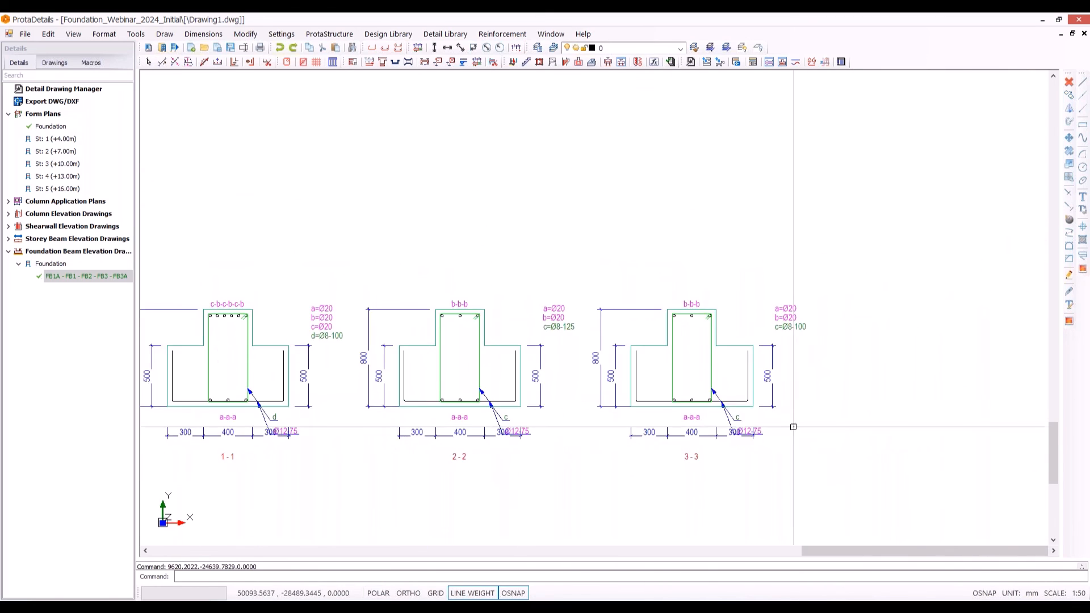
# Step: Create a quantity table from the whole foundation beam elevation with its sections and insert it beside the cross-sections
pyautogui.scroll(-3, 793, 427)
pyautogui.moveTo(683, 280); pyautogui.dragTo(672, 224, button='middle')
pyautogui.moveTo(838, 305)
pyautogui.mouseDown()
pyautogui.moveTo(459, 543)
pyautogui.moveTo(168, 541)
pyautogui.mouseUp()
pyautogui.rightClick(240, 238)
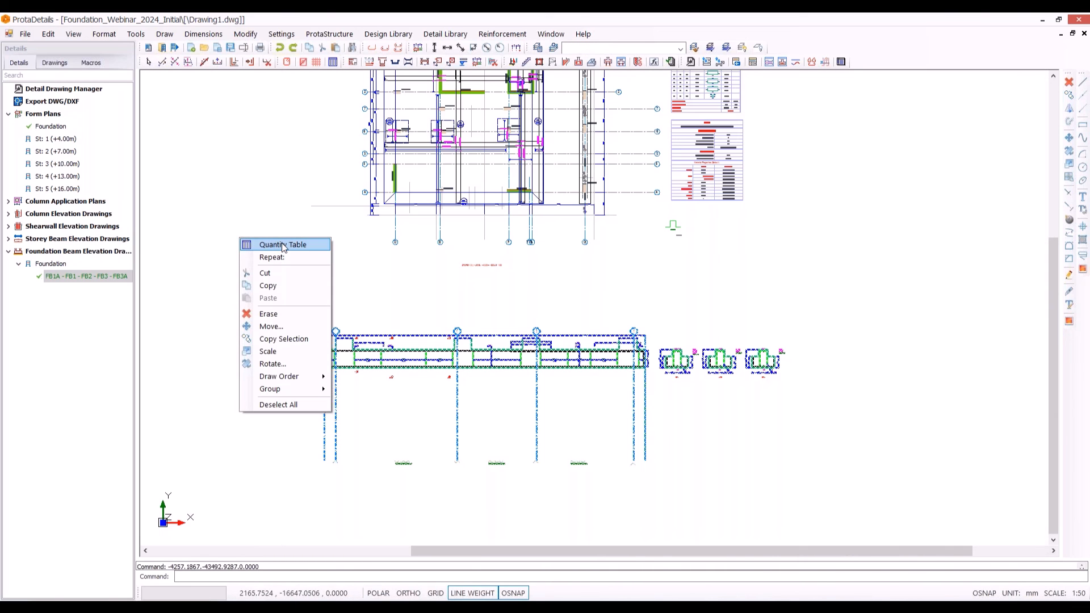
pyautogui.click(283, 245)
pyautogui.click(528, 335)
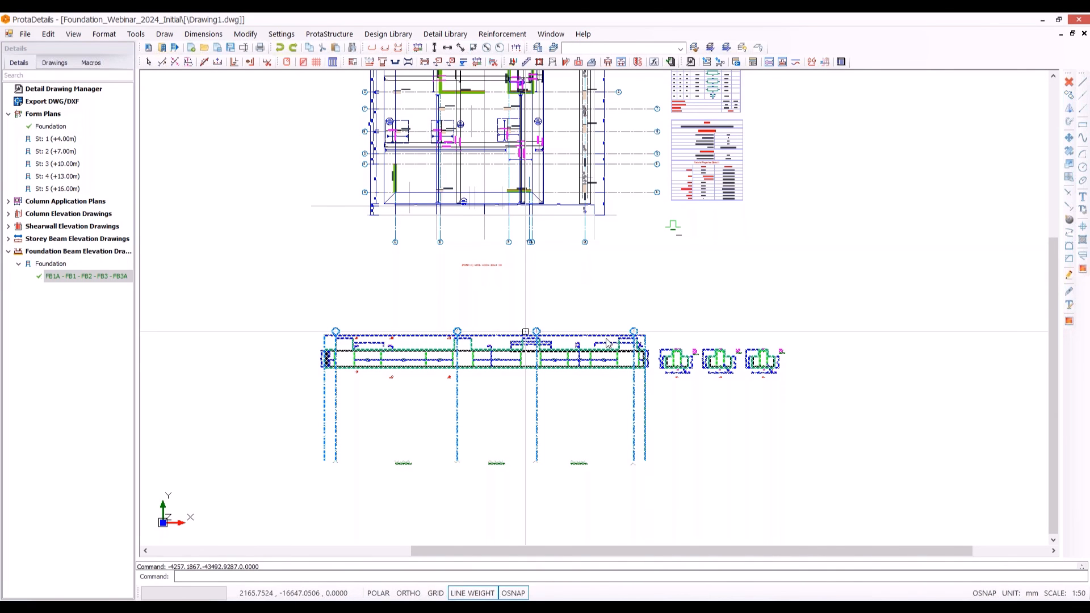
pyautogui.click(594, 357)
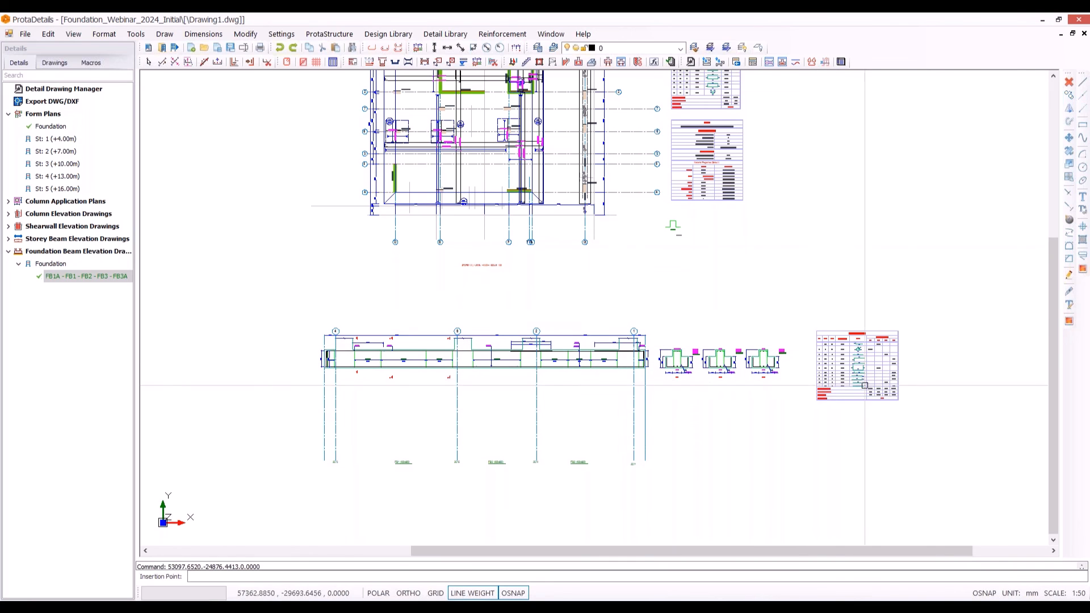
# Step: Add the foundation beam quantity table to a report, review its rebar lengths and weights, and close the report window
pyautogui.scroll(3, 897, 406)
pyautogui.moveTo(836, 322); pyautogui.dragTo(682, 370, button='middle')
pyautogui.click(527, 335)
pyautogui.rightClick(576, 324)
pyautogui.click(627, 332)
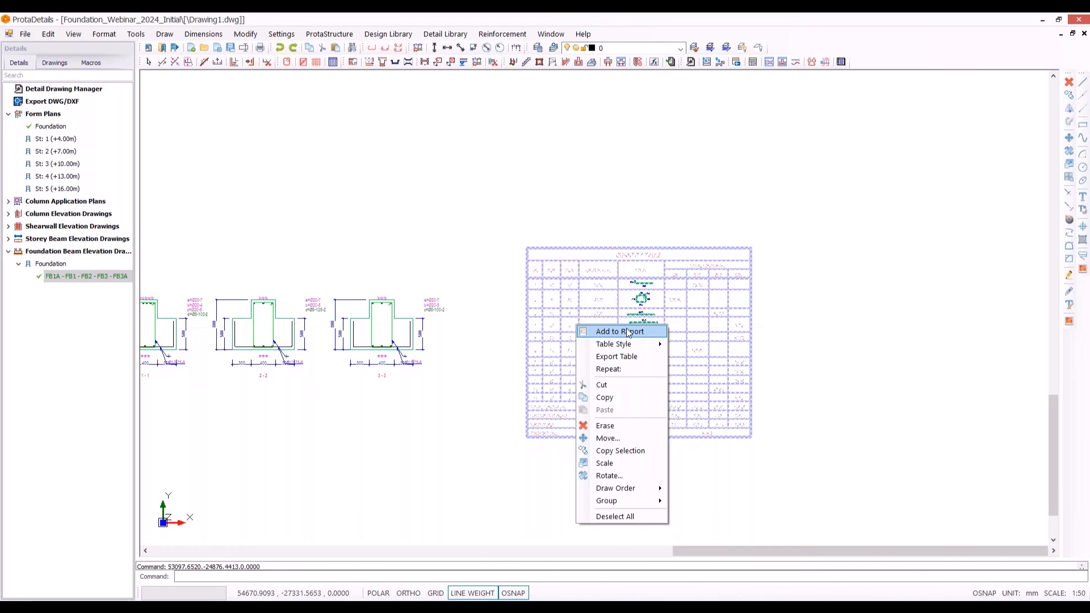
pyautogui.click(567, 324)
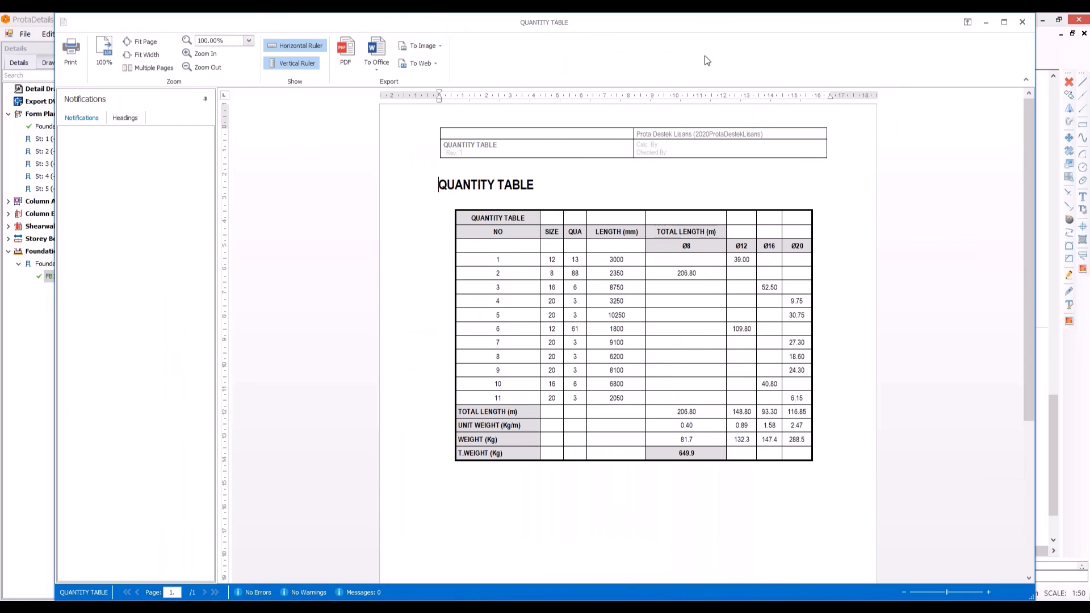
pyautogui.click(1021, 22)
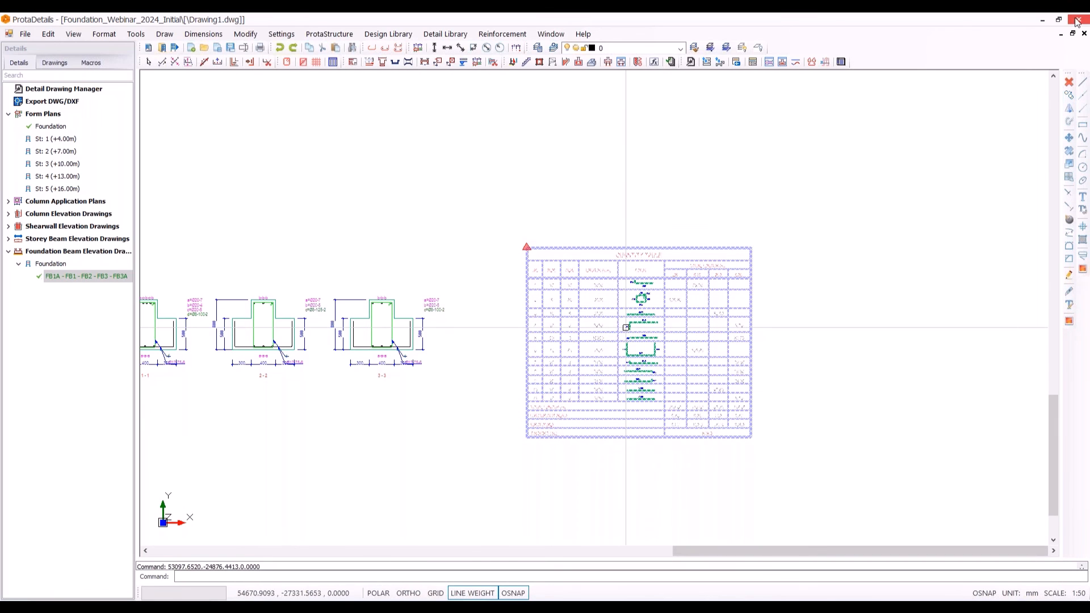
# Step: Close ProtaDetails with the foundation drawing
pyautogui.scroll(-3, 827, 162)
pyautogui.click(1085, 21)
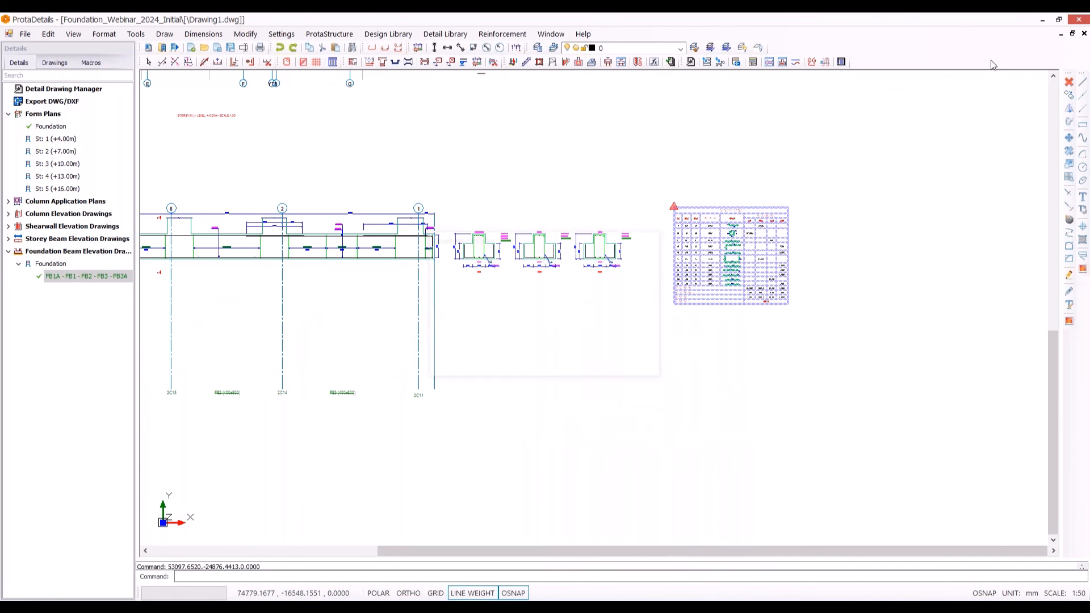
pyautogui.click(599, 367)
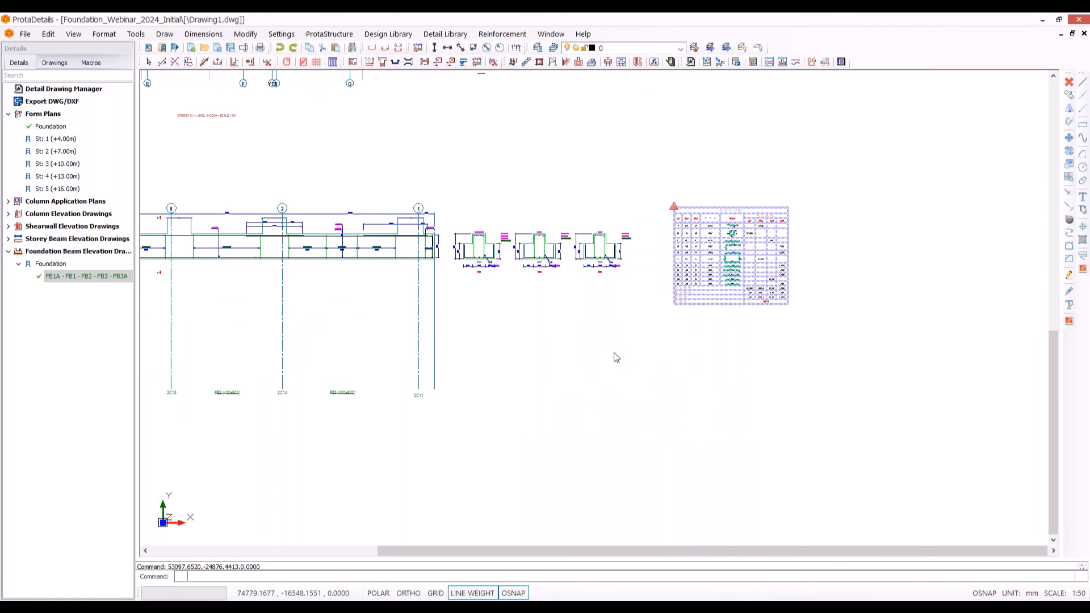